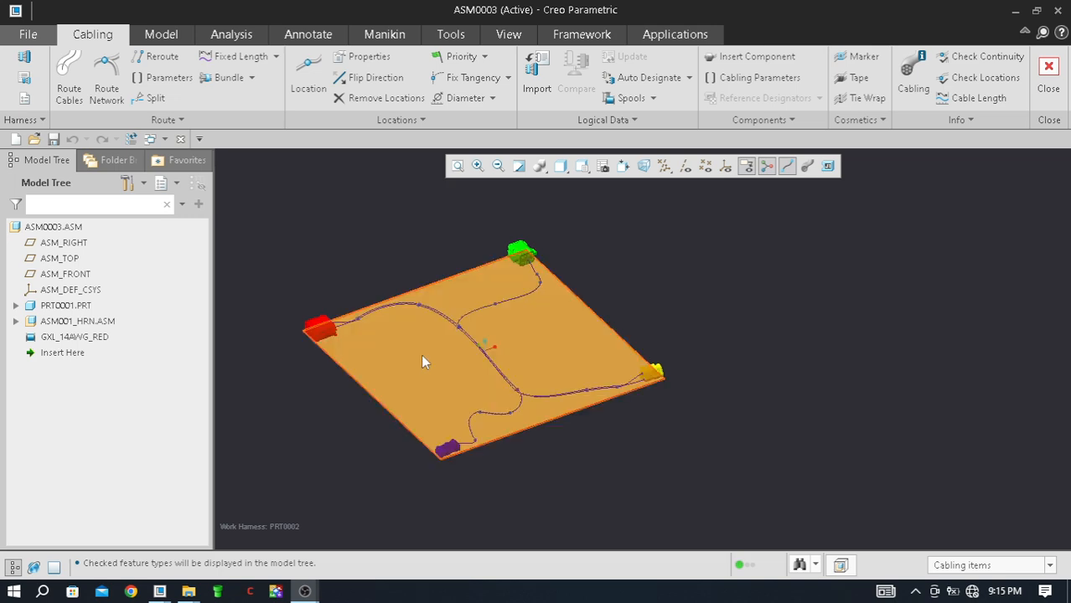
scroll(422, 355, "down", 2)
middle_click_drag(421, 355, 459, 375)
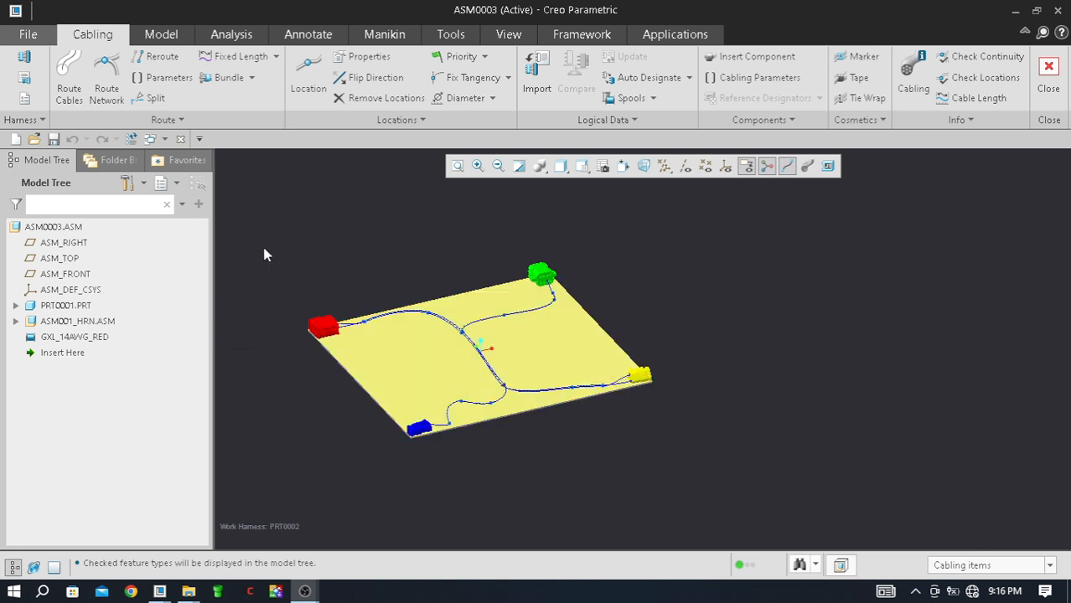
middle_click_drag(356, 280, 381, 290)
scroll(382, 290, "down", 2)
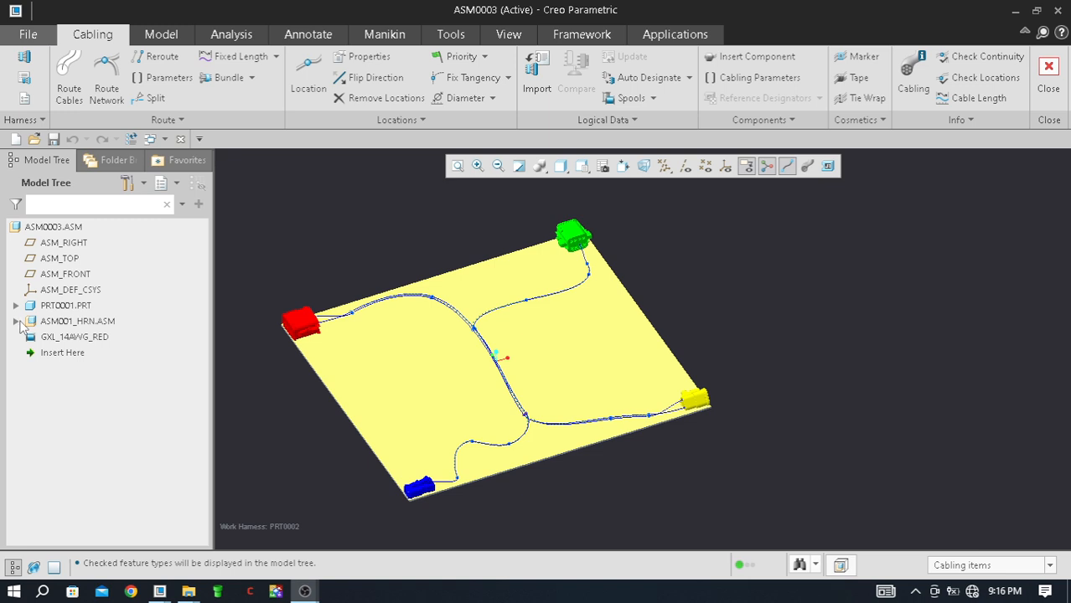
Step: Highlight the ASM001_HRN.ASM subassembly and examine which connectors and cables on the board belong to it
left_click(77, 325)
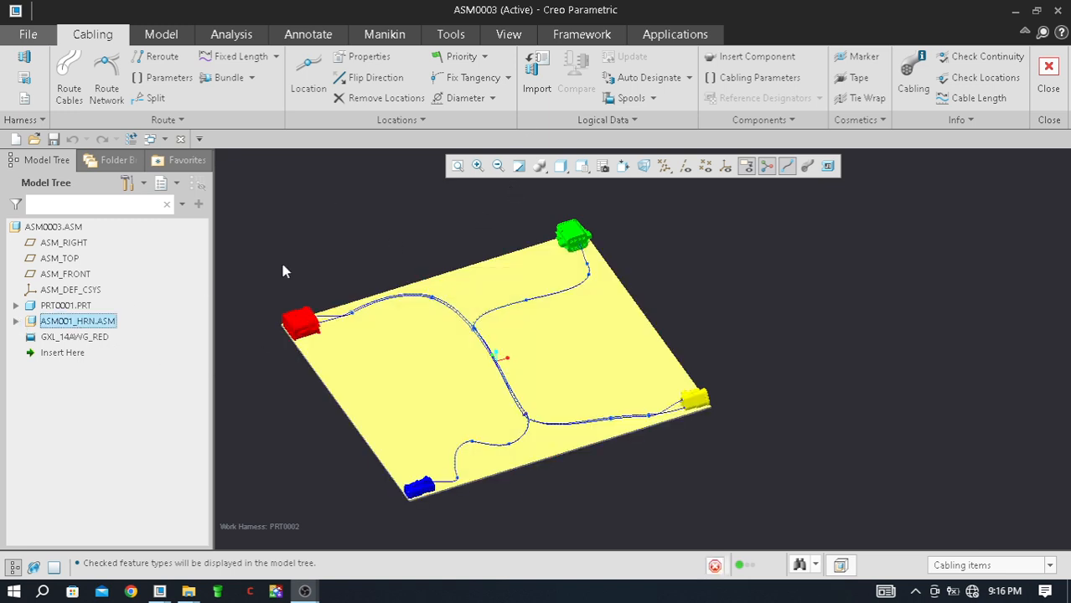
left_click(64, 324)
middle_click_drag(480, 339, 364, 362)
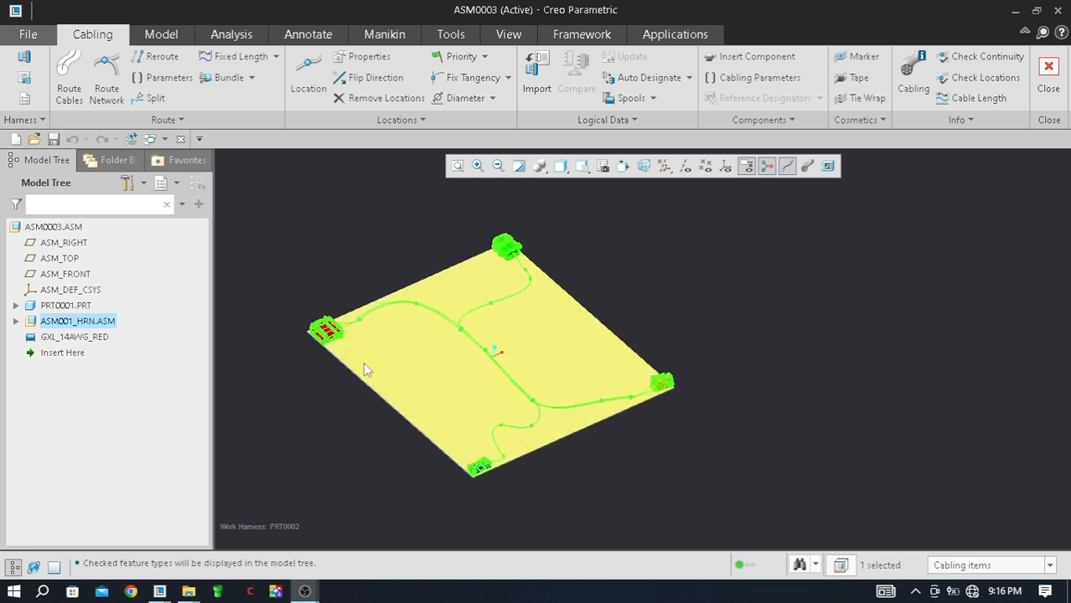
scroll(364, 362, "up", 2)
scroll(623, 213, "up", 2)
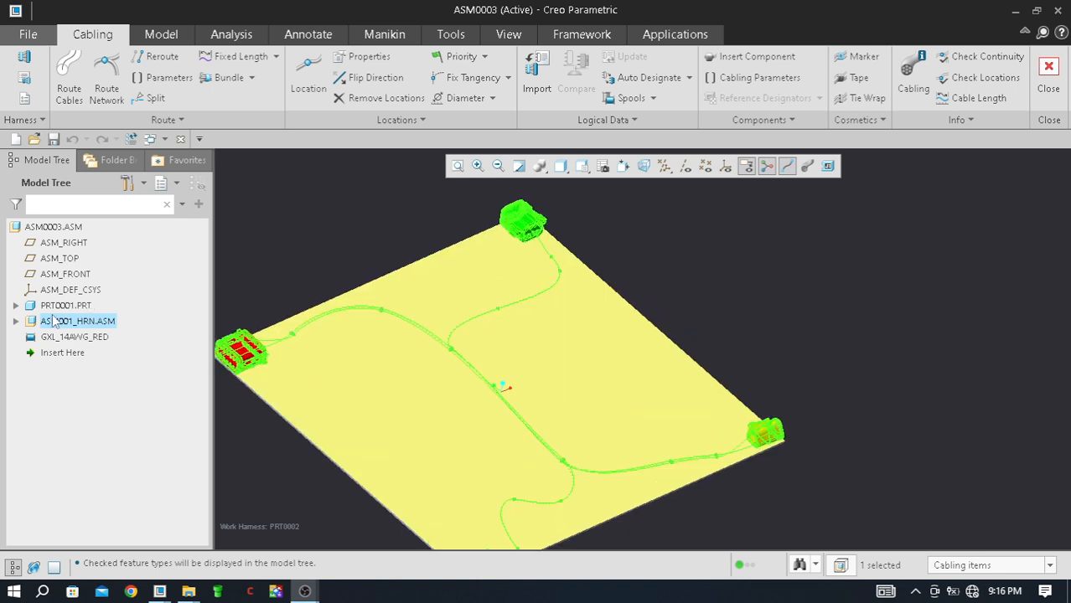
left_click(248, 236)
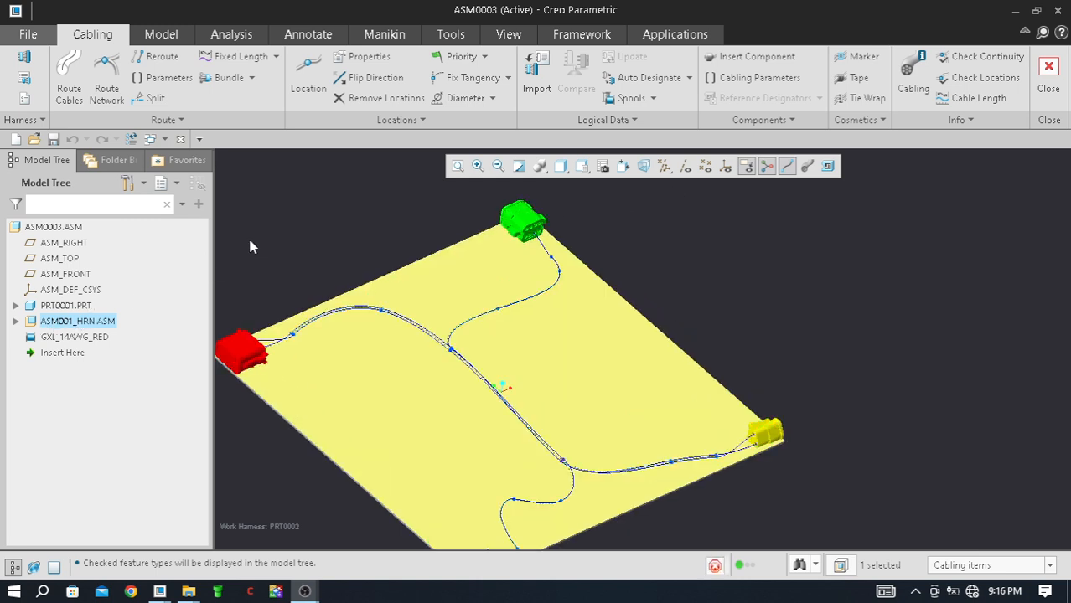
left_click(70, 325)
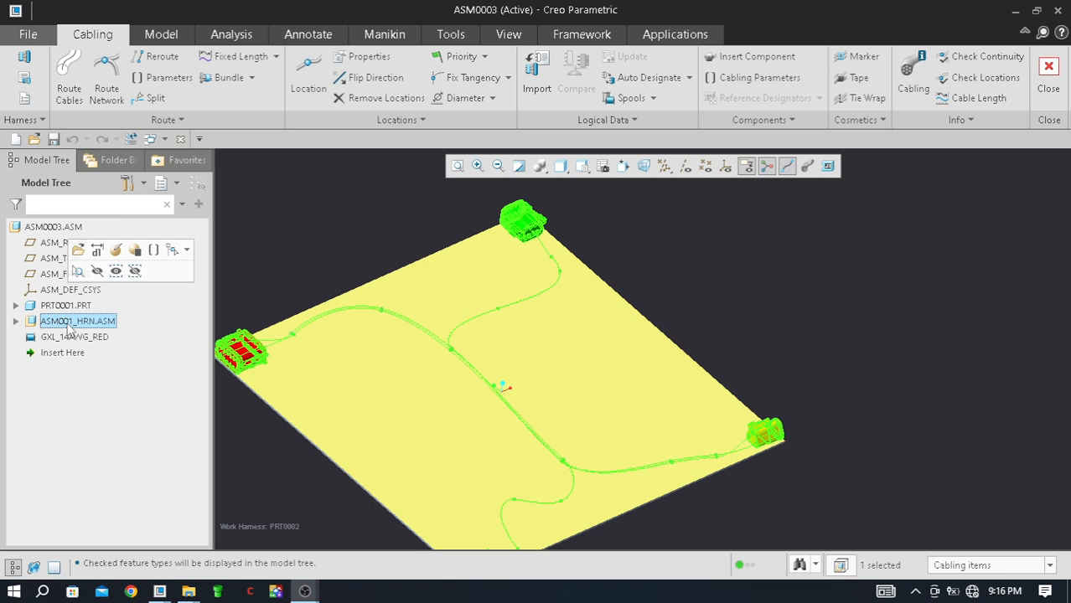
scroll(392, 270, "down", 2)
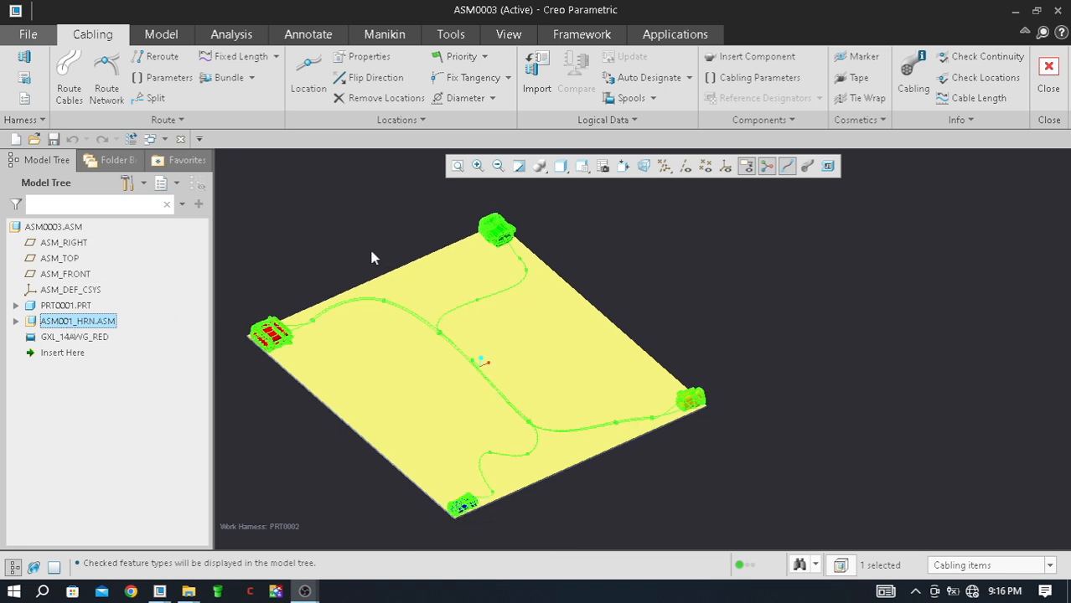
scroll(373, 258, "up", 2)
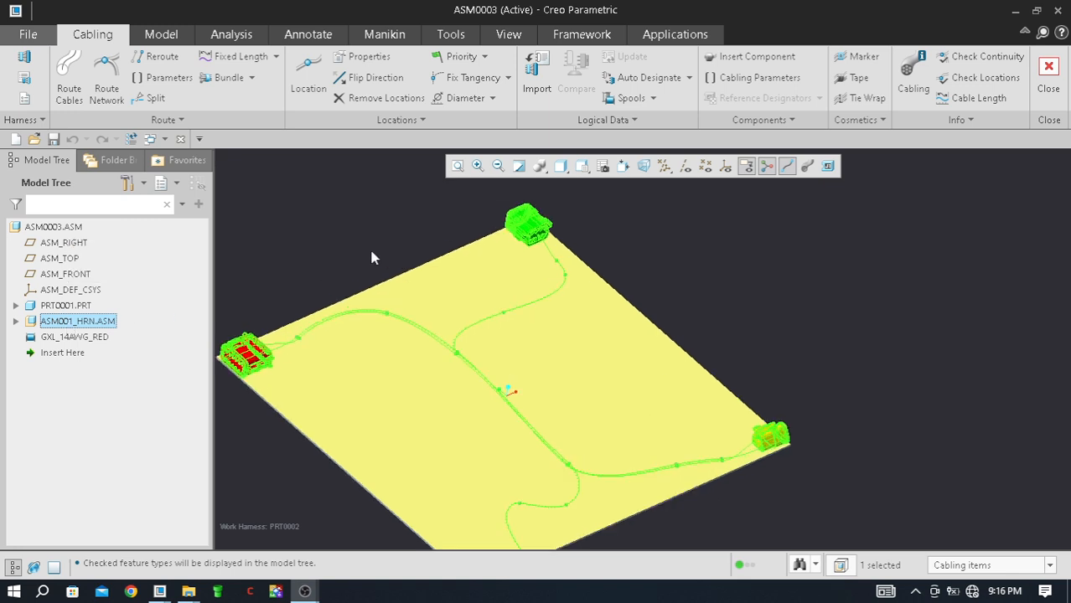
Step: Expand ASM001_HRN.ASM in the model tree and examine the routed cables contained in harness part PRT0002.PRT
left_click(15, 321)
scroll(80, 360, "down", 1)
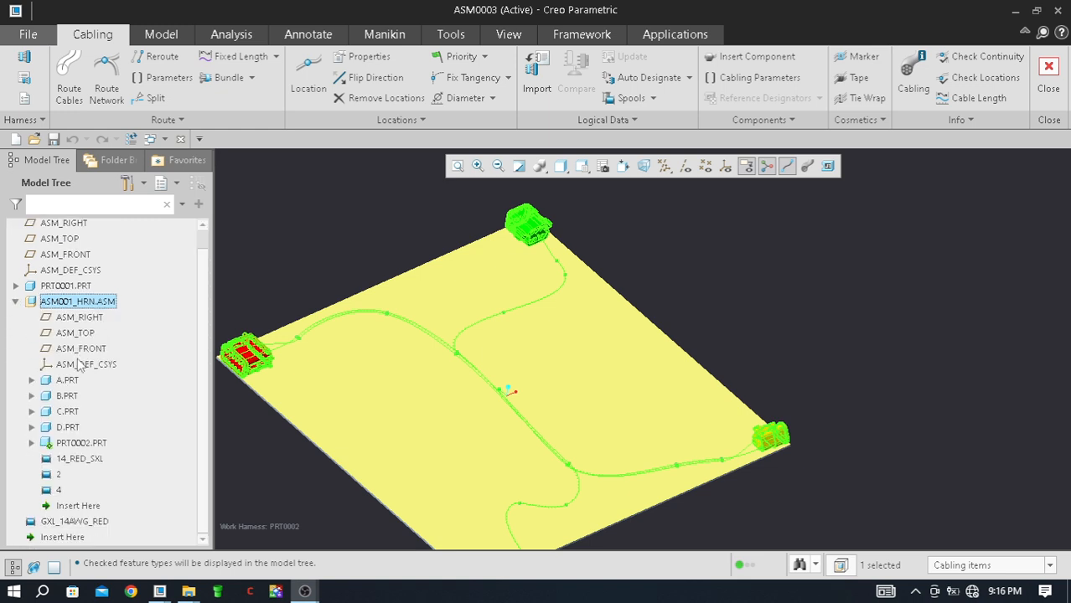
left_click(81, 442)
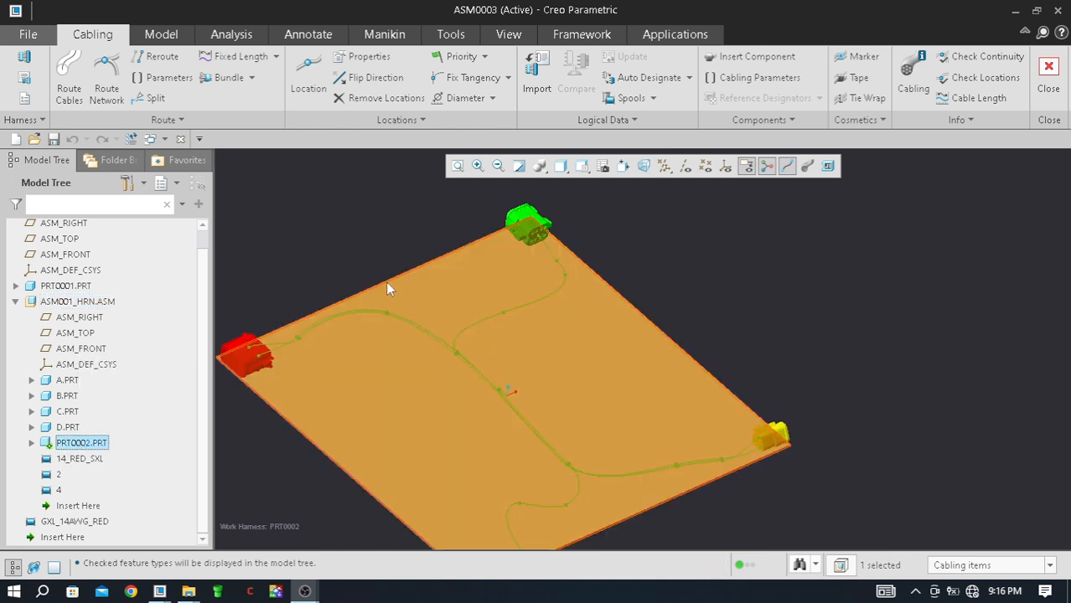
scroll(417, 283, "down", 2)
scroll(308, 335, "up", 3)
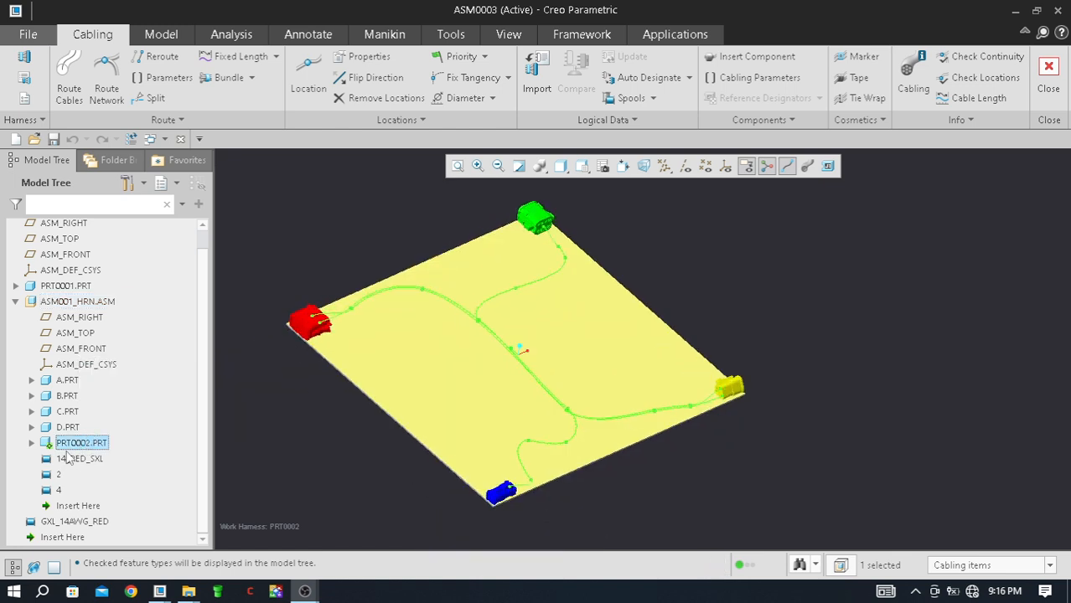
scroll(347, 331, "down", 3)
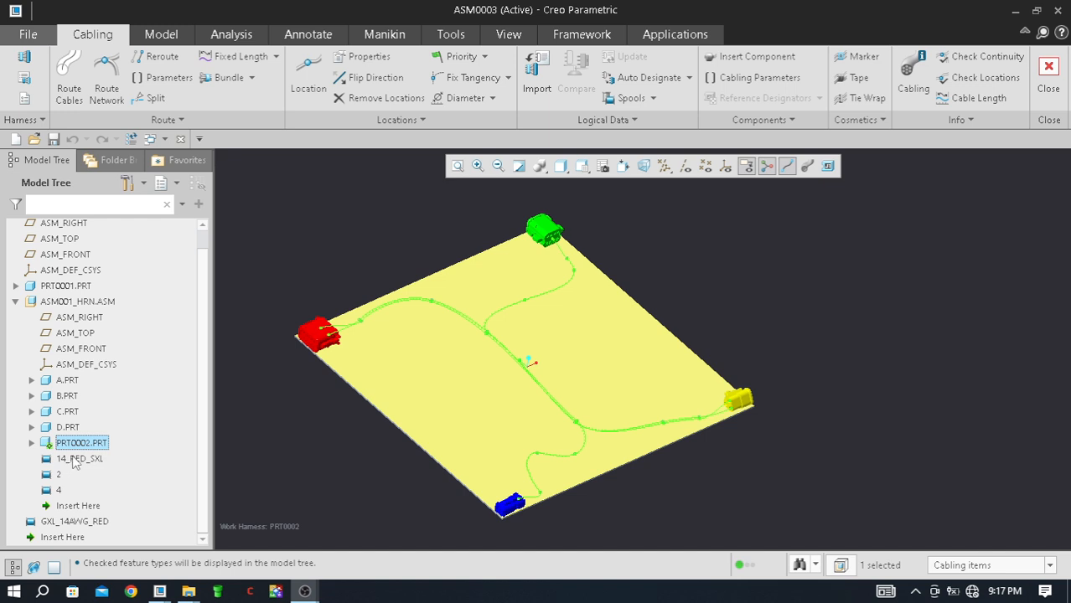
Step: View the subharness options available for harness PRT0002 and close them without setting one up
left_click(25, 77)
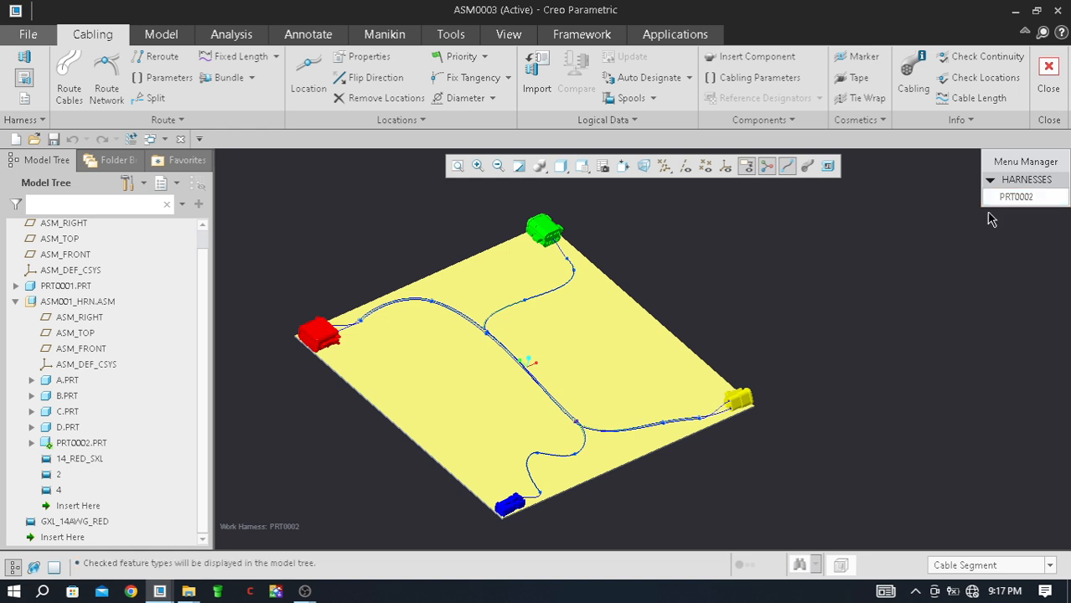
left_click(1036, 200)
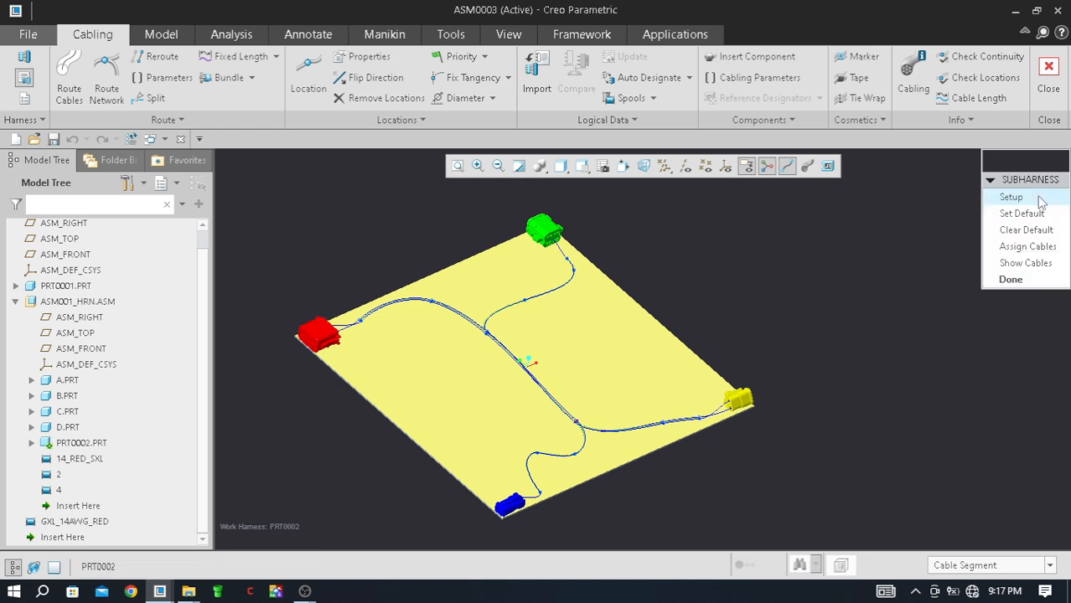
left_click(1029, 280)
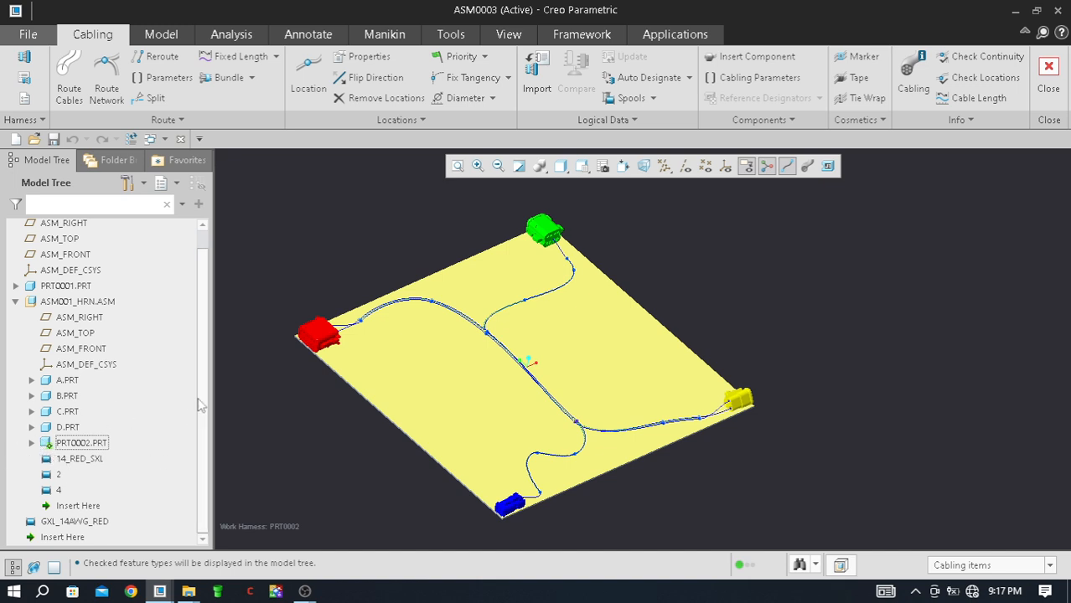
Step: Collapse ASM001_HRN.ASM in the model tree and exit the Cabling environment to return to the assembly model
scroll(377, 253, "up", 2)
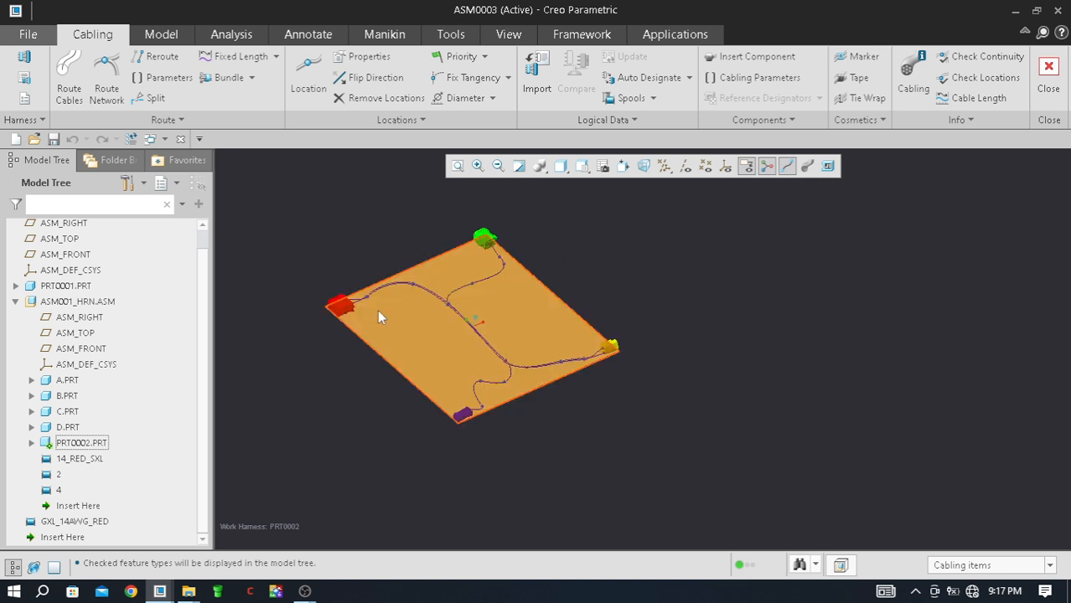
mouse_move(378, 311)
middle_mouse_down()
mouse_move(392, 299)
mouse_move(376, 293)
mouse_move(378, 312)
middle_mouse_up()
scroll(391, 276, "down", 2)
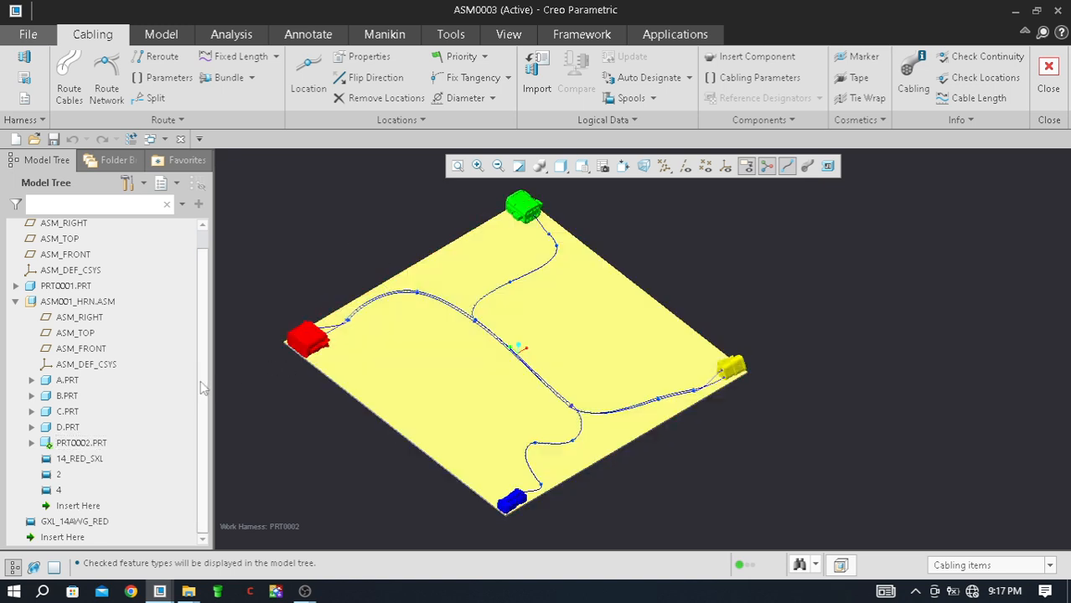
left_click(15, 302)
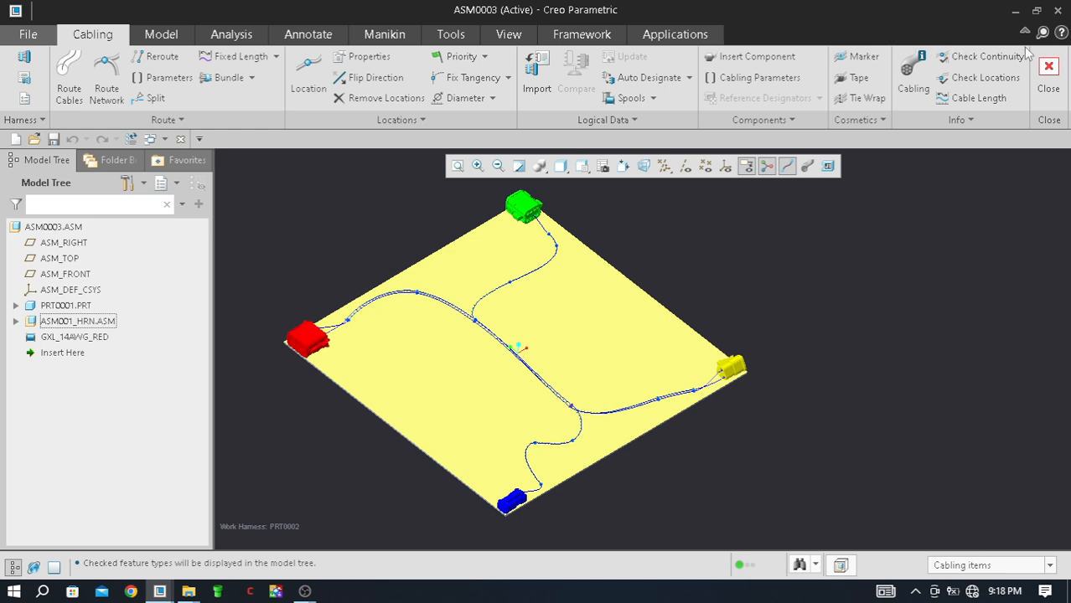
left_click(1047, 84)
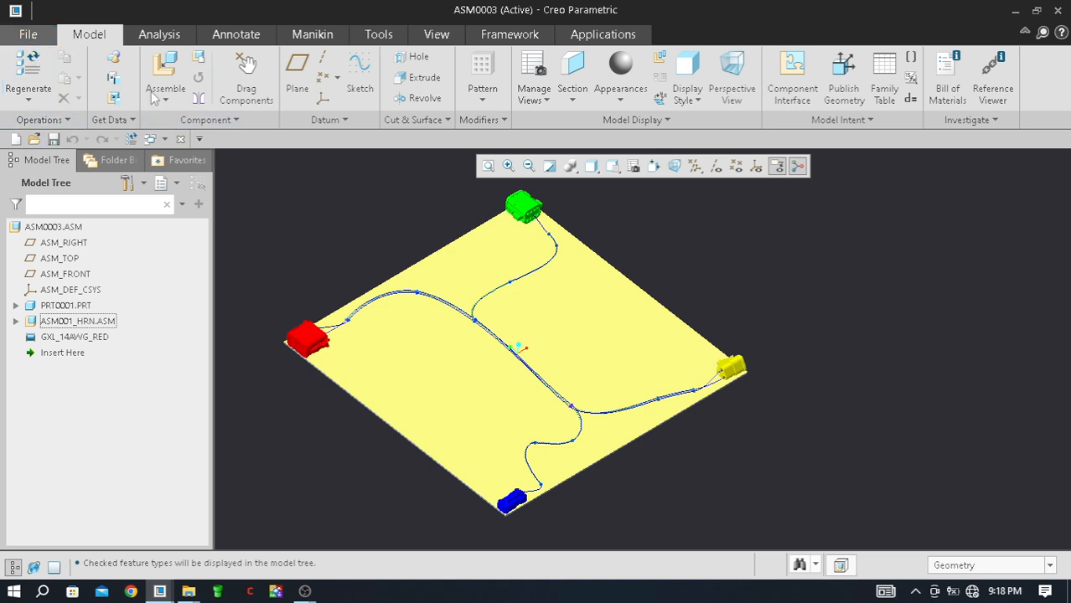
Step: Create a standard subassembly component named ASM002 by copying from the existing inlbs_asm_design.asm
left_click(198, 61)
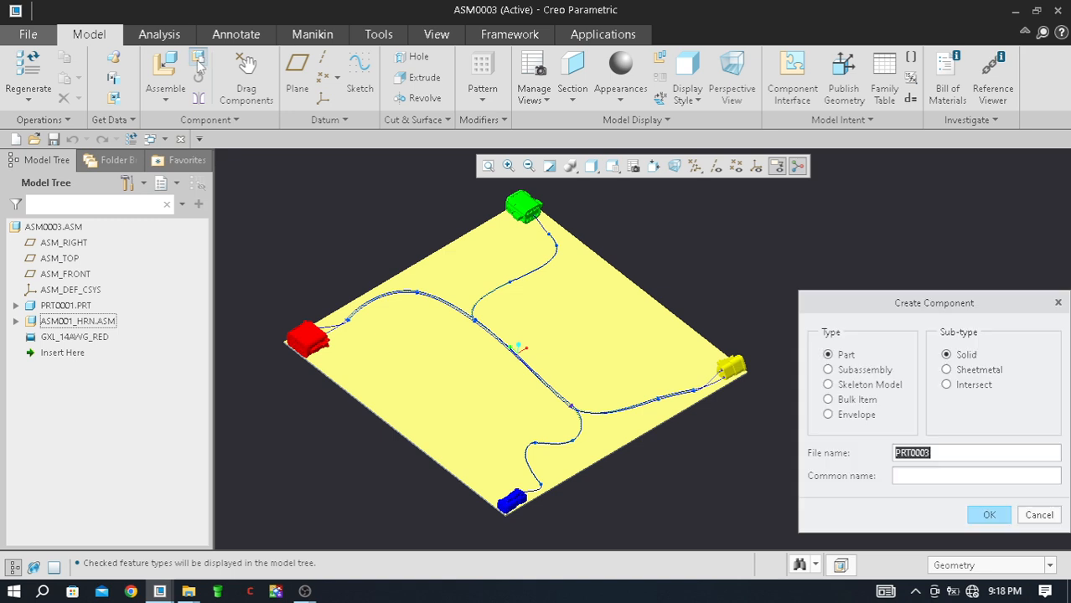
left_click(884, 374)
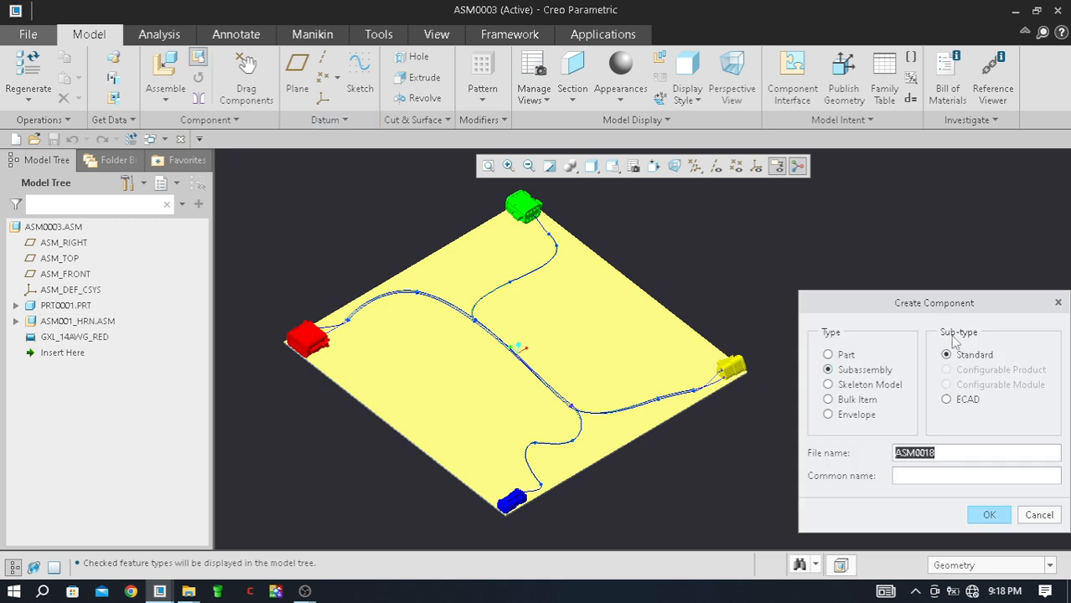
left_click(954, 453)
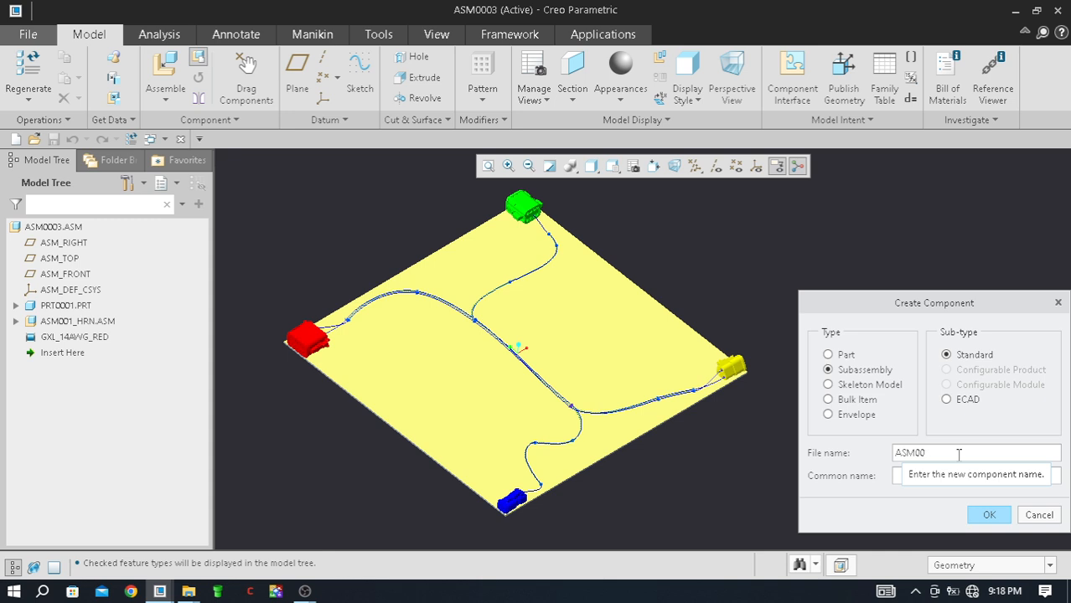
type("2")
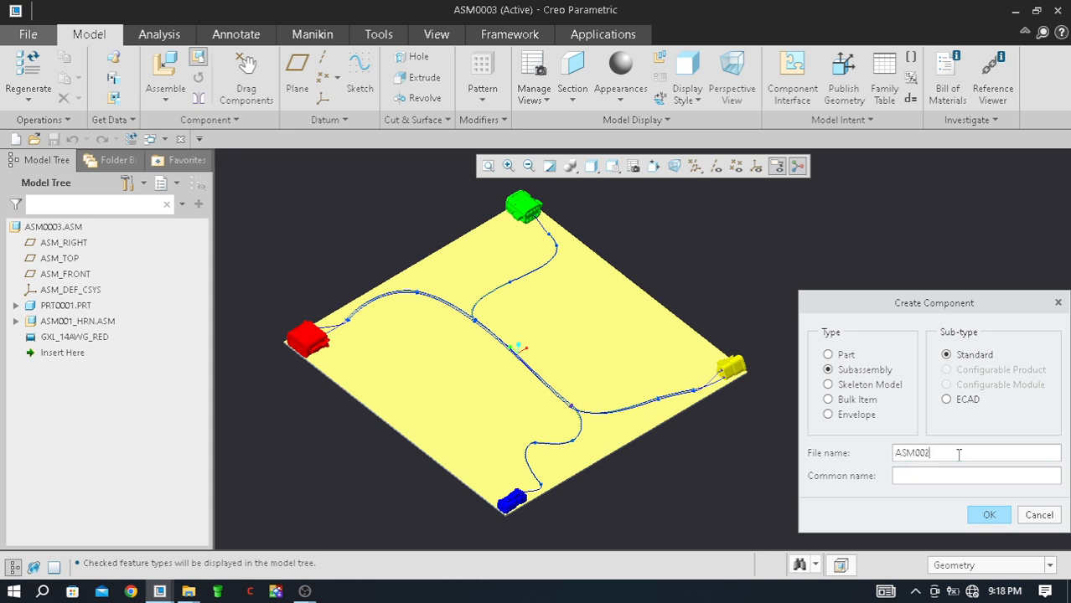
left_click(987, 515)
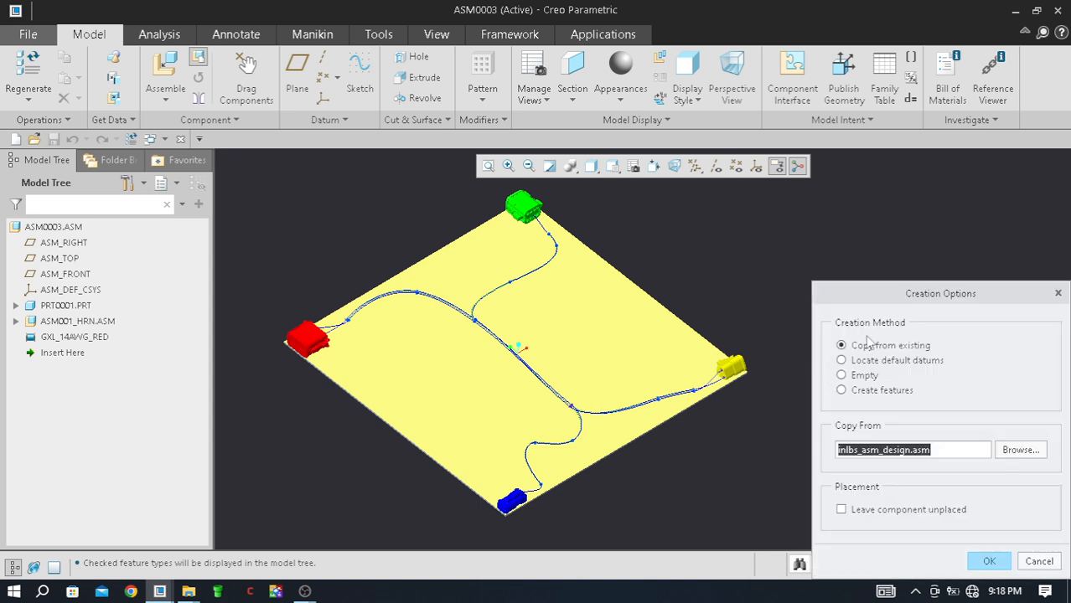
left_click_drag(936, 295, 918, 181)
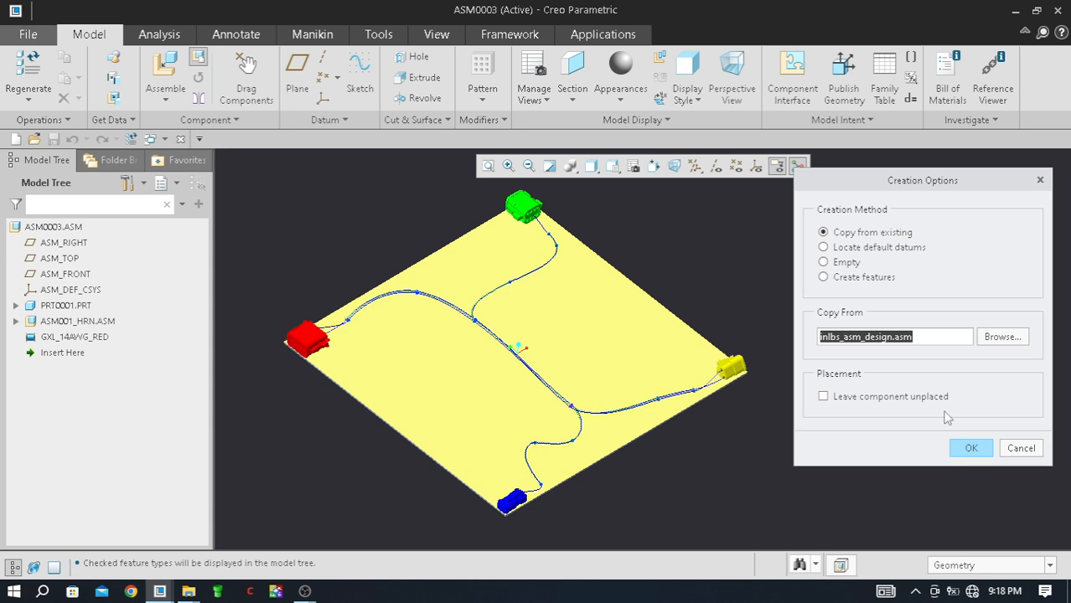
left_click(972, 447)
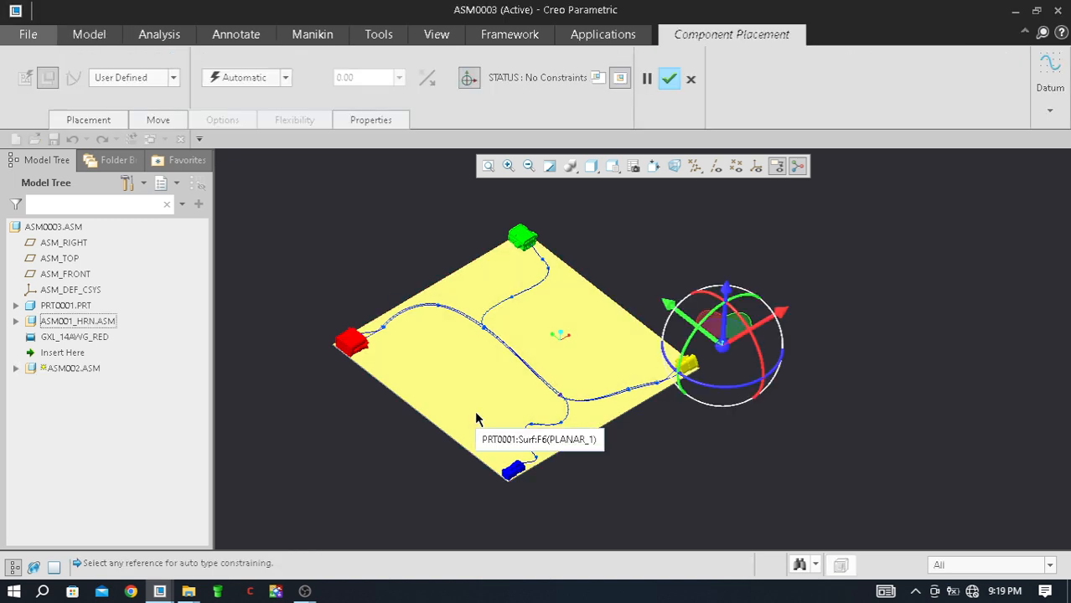
Step: Place the ASM002 subassembly with the Default constraint and accept the placement
left_click(287, 77)
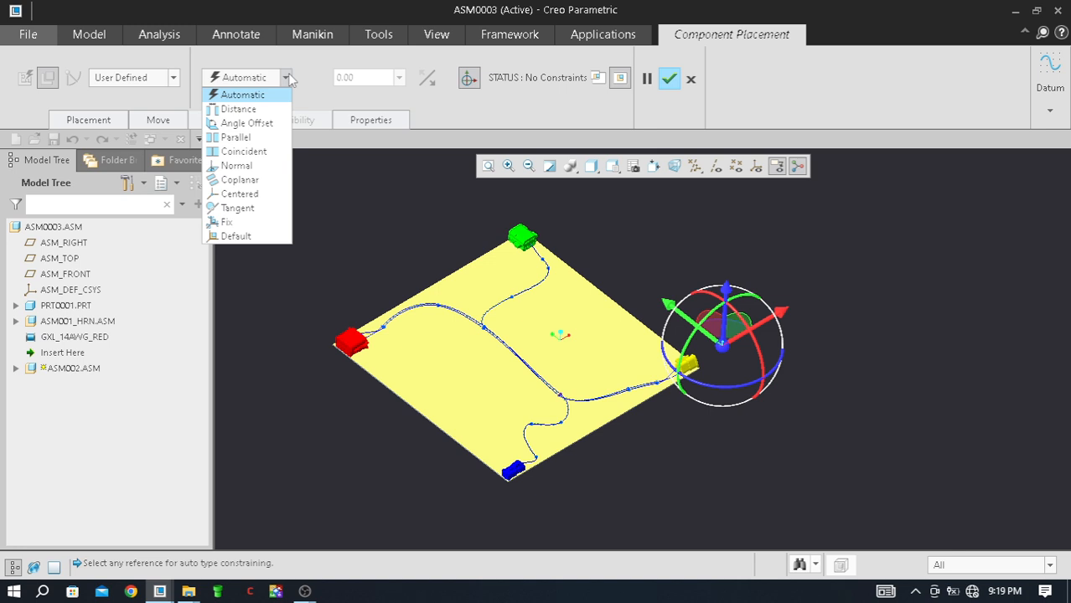
left_click(261, 237)
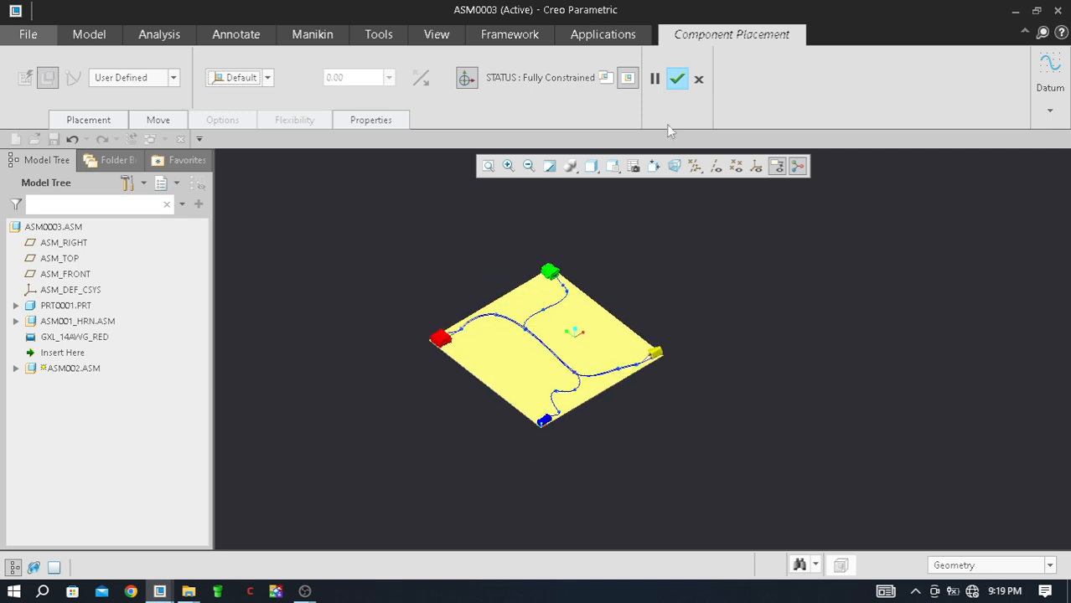
middle_click_drag(468, 269, 500, 191)
left_click(489, 166)
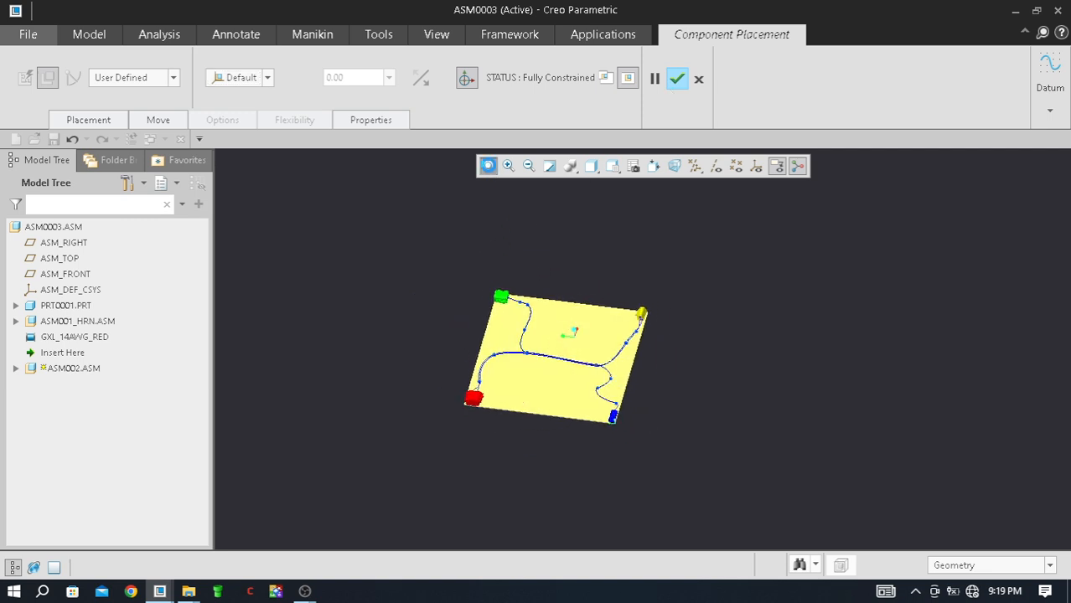
left_click(678, 79)
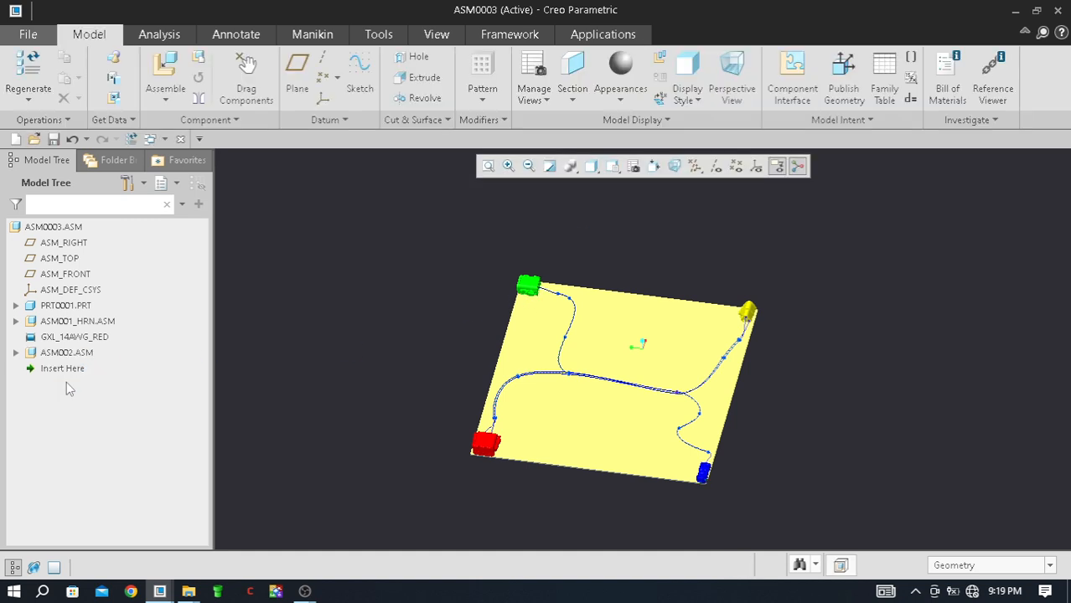
Step: Expand ASM002.ASM in the model tree to check its datums and open the subassembly in its own window
left_click(66, 352)
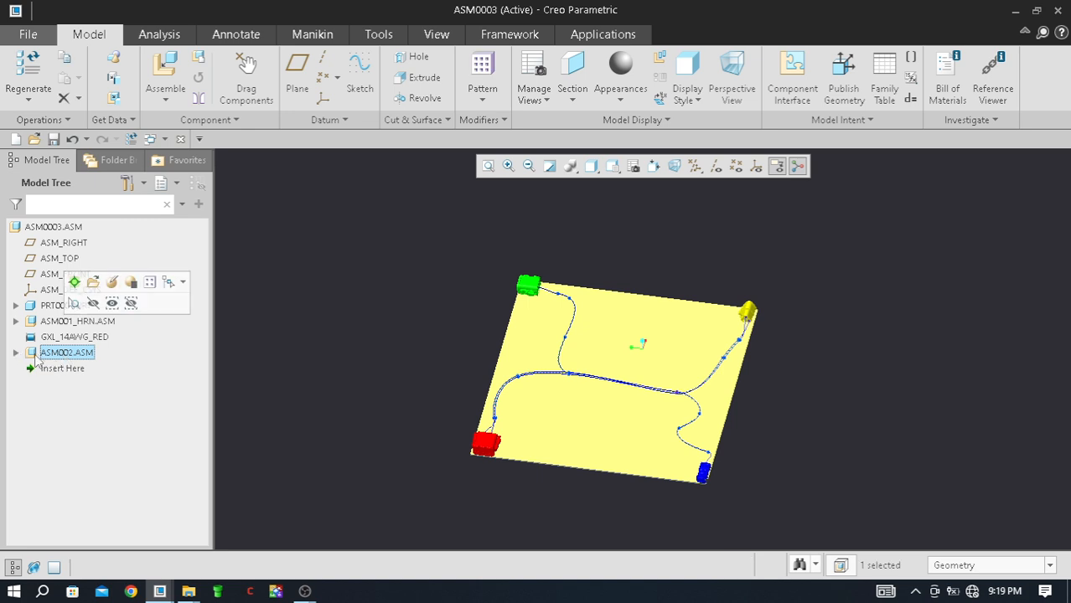
left_click(15, 353)
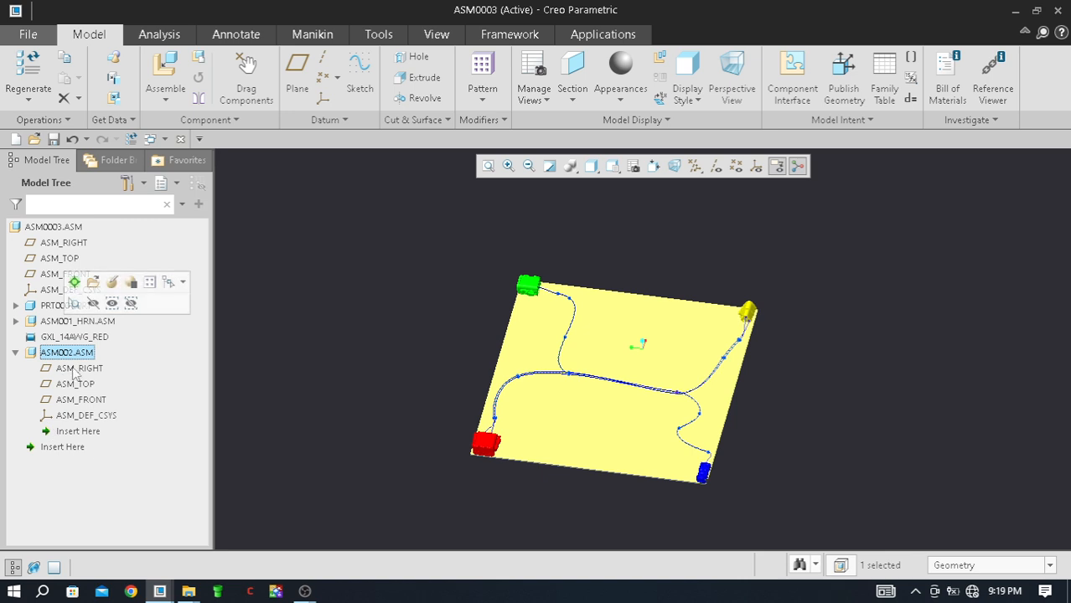
left_click(75, 355)
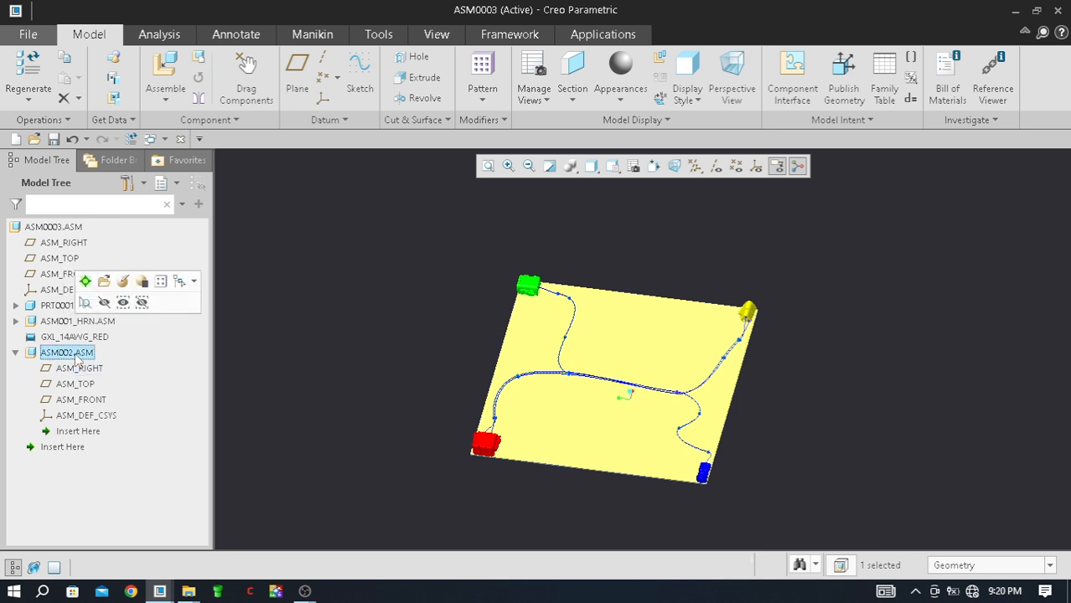
left_click(104, 281)
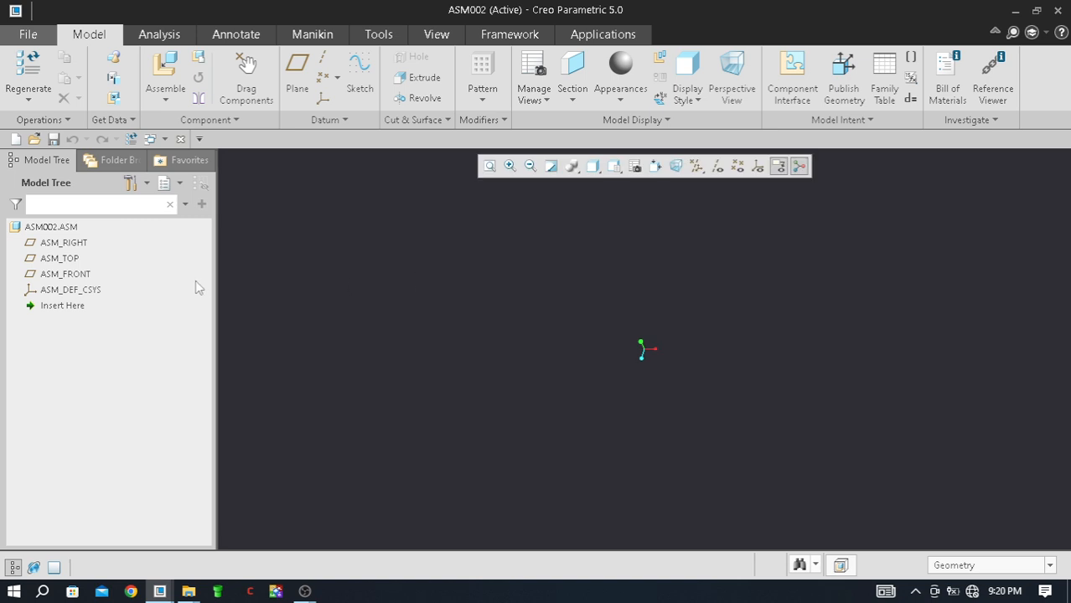
Step: Preview the connector parts in the CONNECTOR ASSY folder and insert a.prt into ASM002 as a component
left_click(167, 64)
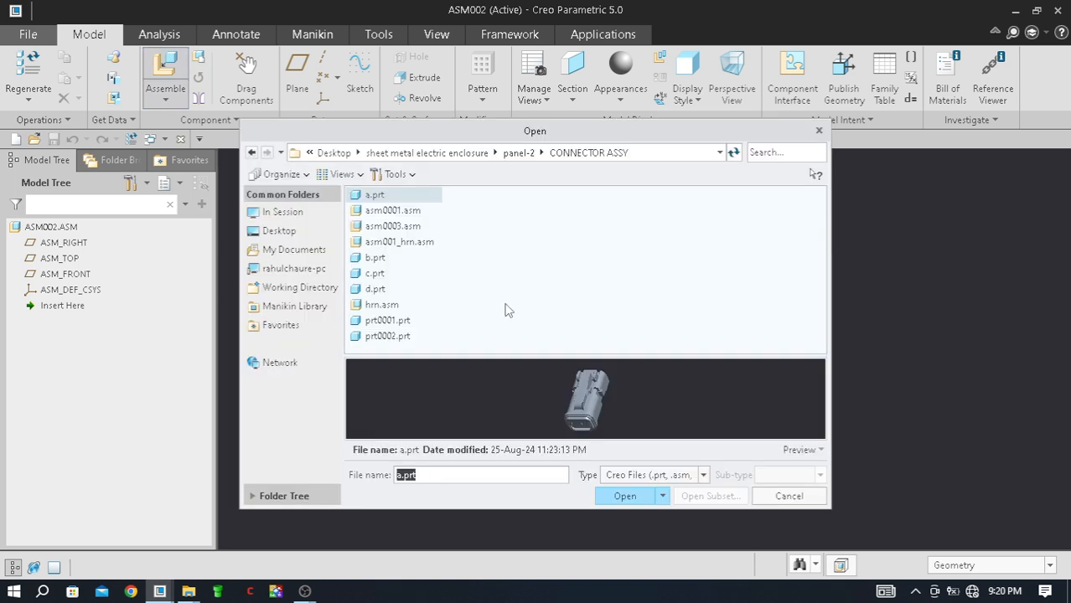
left_click(399, 213)
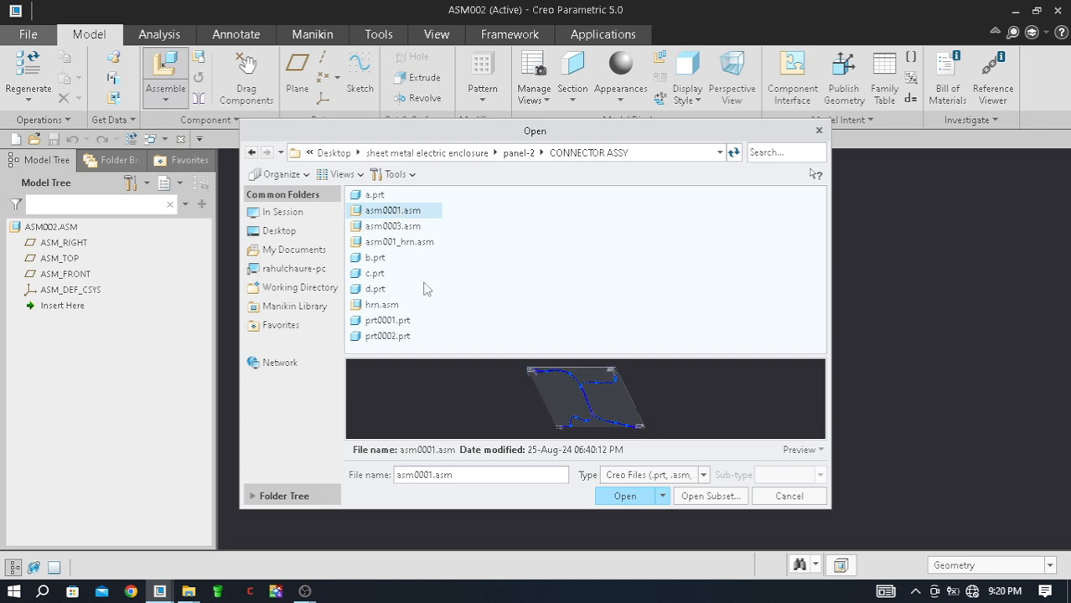
left_click(384, 196)
left_click(389, 273)
left_click(385, 290)
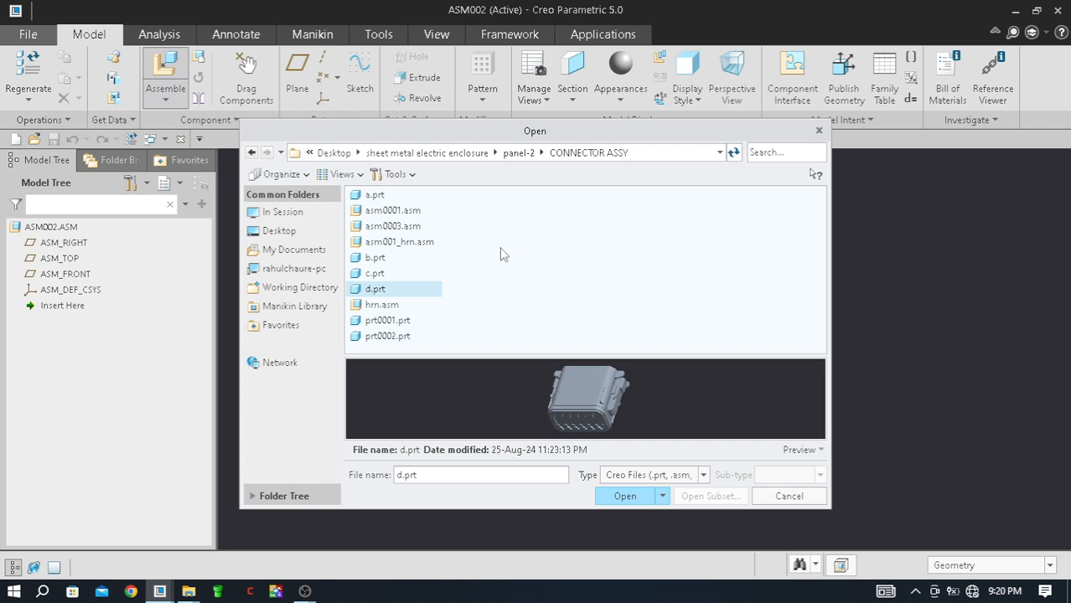
left_click(373, 196)
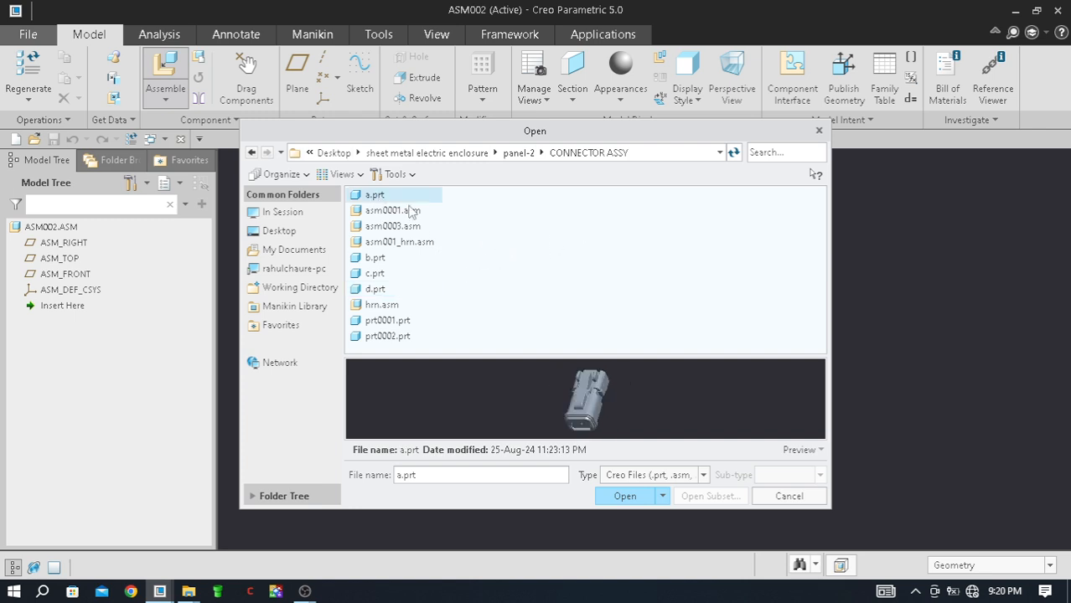
left_click(625, 496)
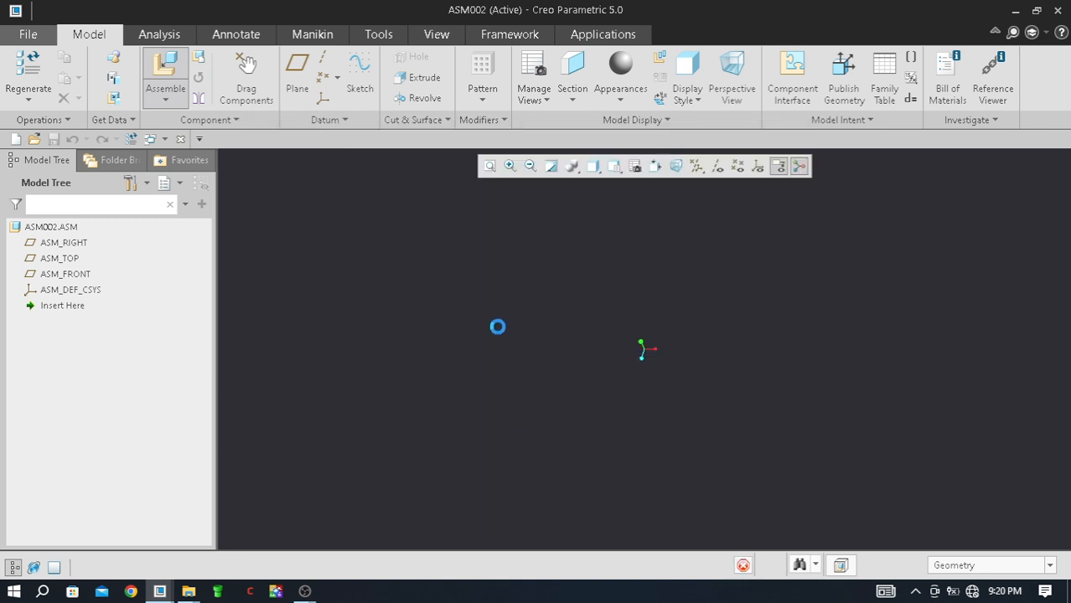
Step: In the TOP view, rotate connector A about a quarter turn clockwise and move it away from the assembly origin along X
scroll(499, 334, "up", 3)
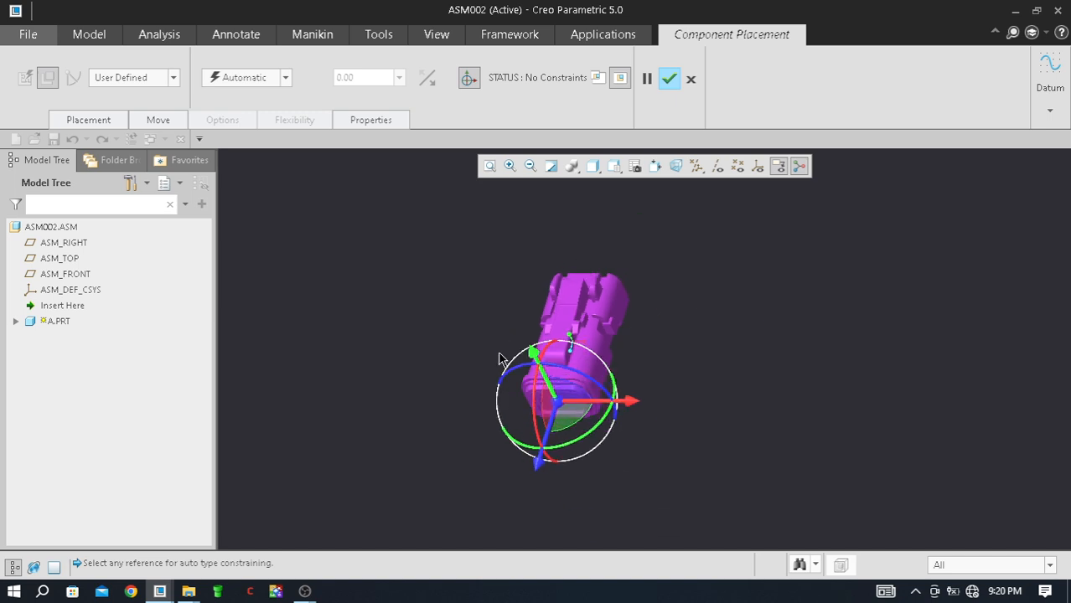
scroll(489, 380, "up", 2)
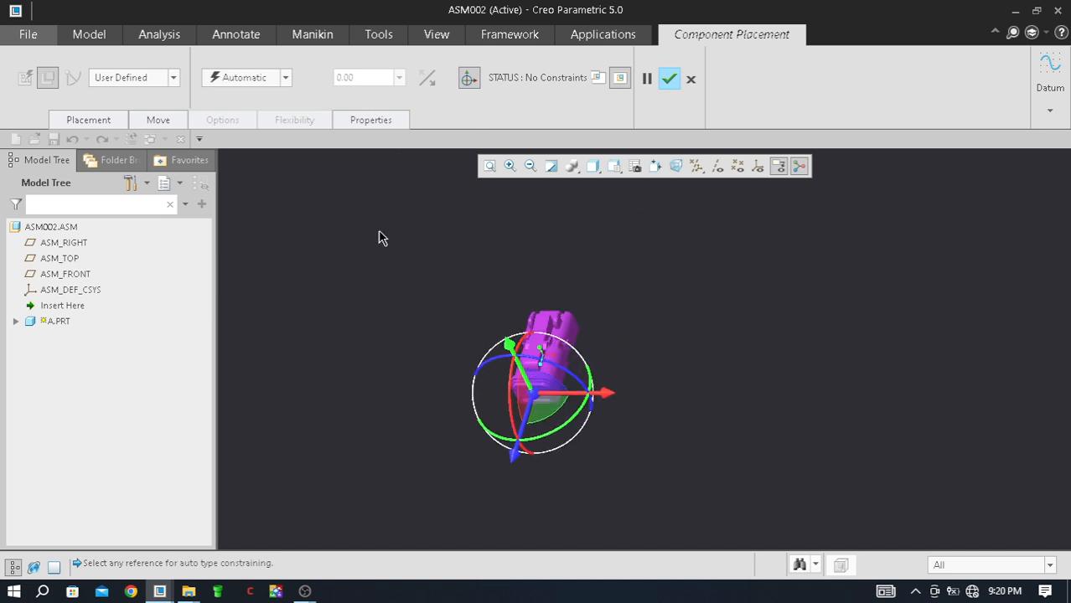
scroll(437, 292, "up", 2)
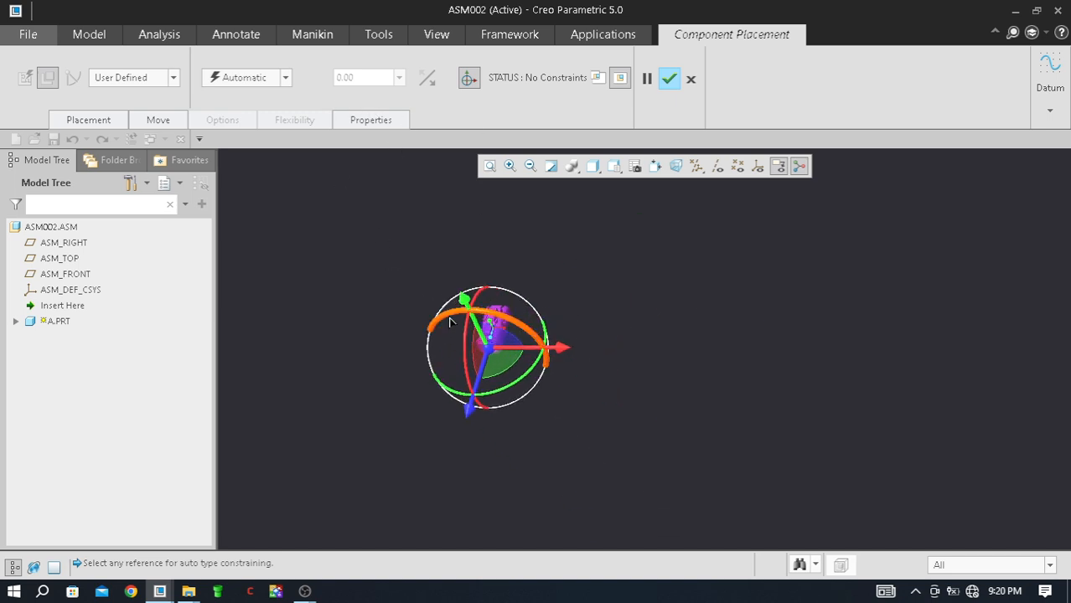
left_click(615, 165)
left_click(638, 253)
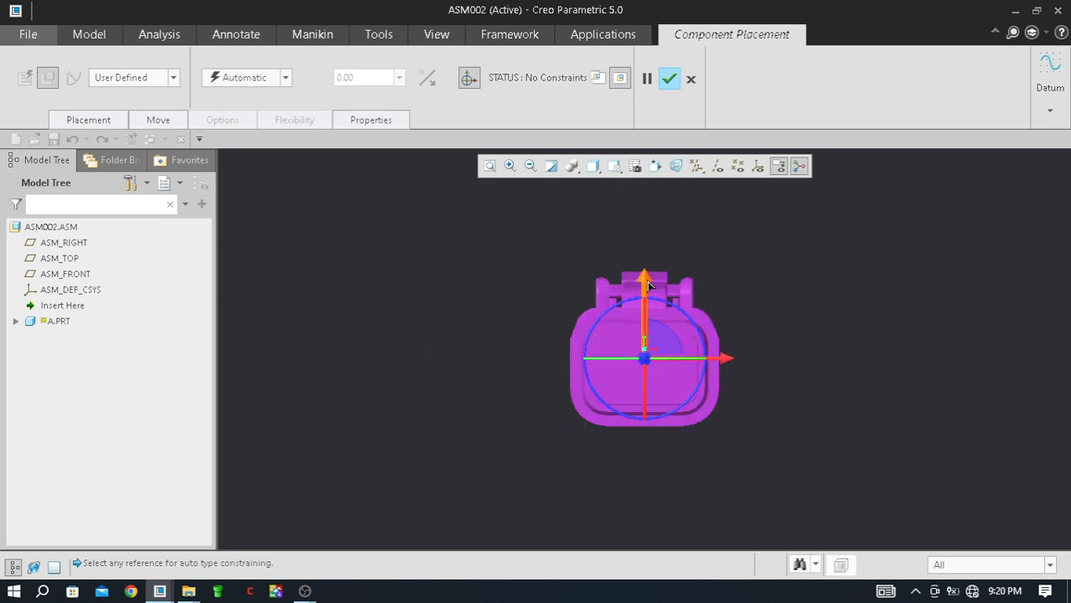
scroll(550, 353, "up", 4)
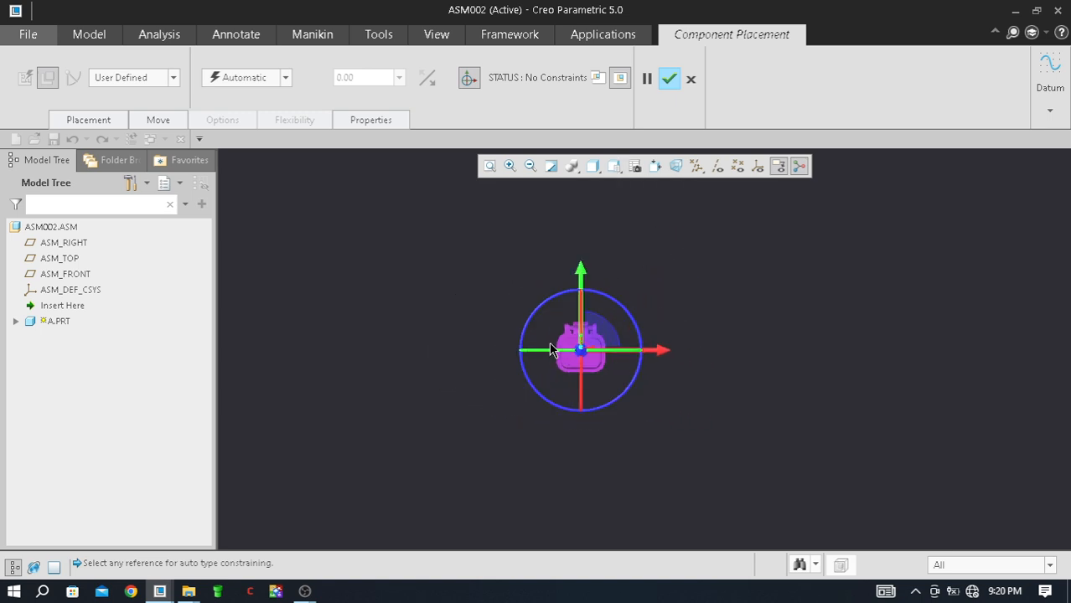
left_click(615, 166)
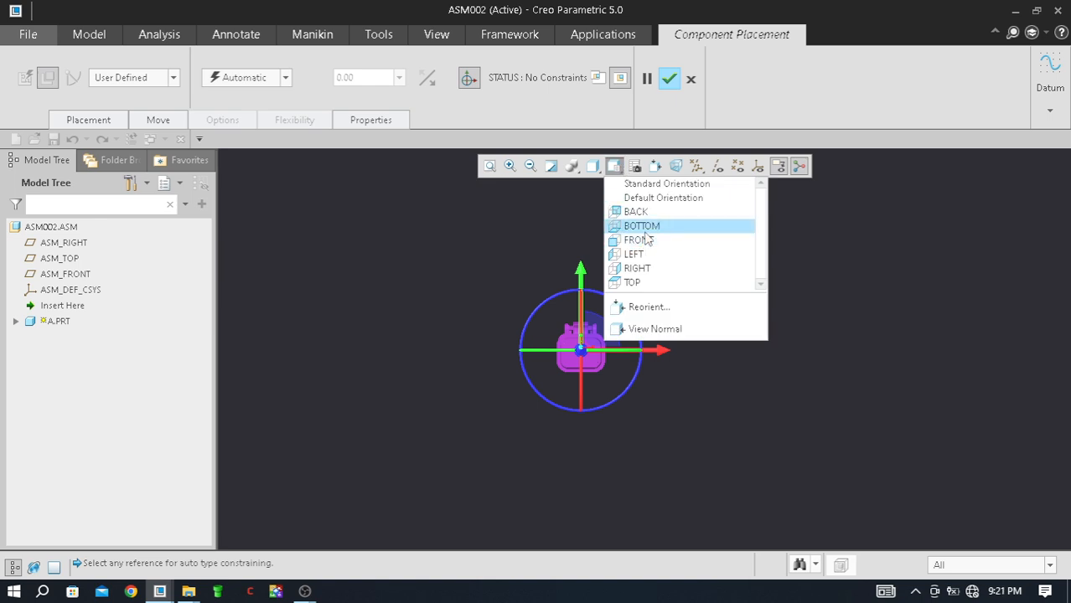
left_click(645, 282)
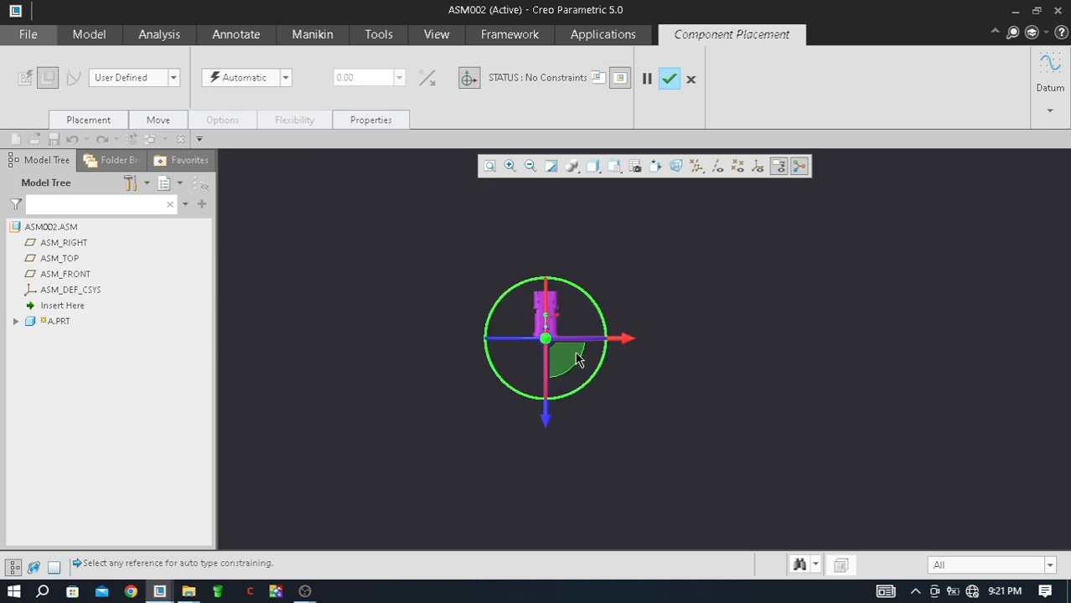
left_click_drag(573, 307, 595, 391)
left_click_drag(462, 364, 671, 365)
Step: Inspect connector A's end faces, restore the TOP view and rotate the connector about a half turn so it faces the opposite way
scroll(719, 364, "up", 3)
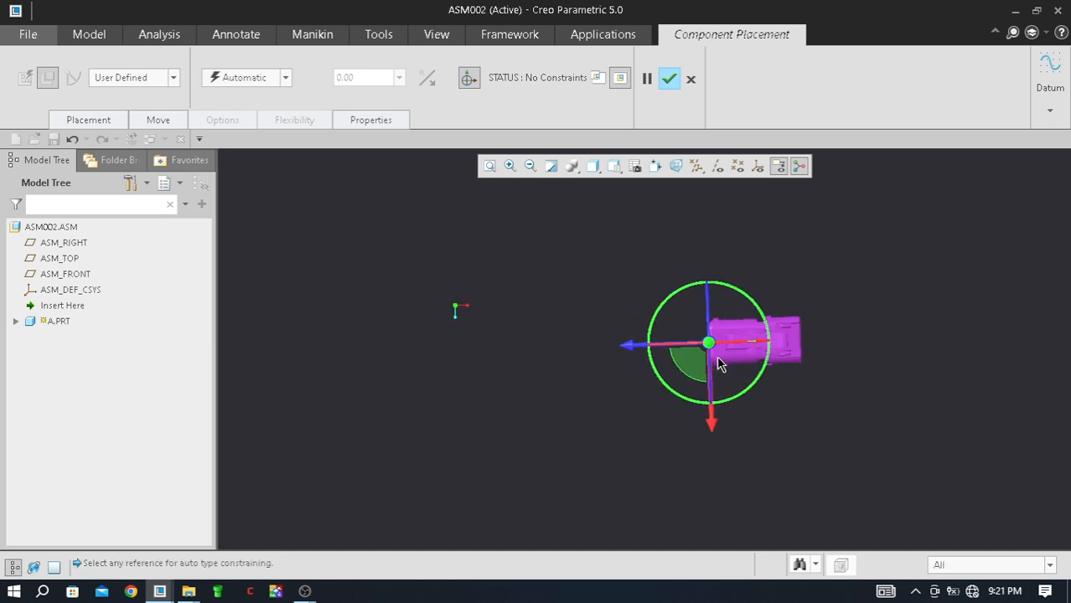
mouse_move(741, 390)
middle_mouse_down()
mouse_move(746, 350)
mouse_move(732, 382)
middle_mouse_up()
scroll(670, 377, "down", 6)
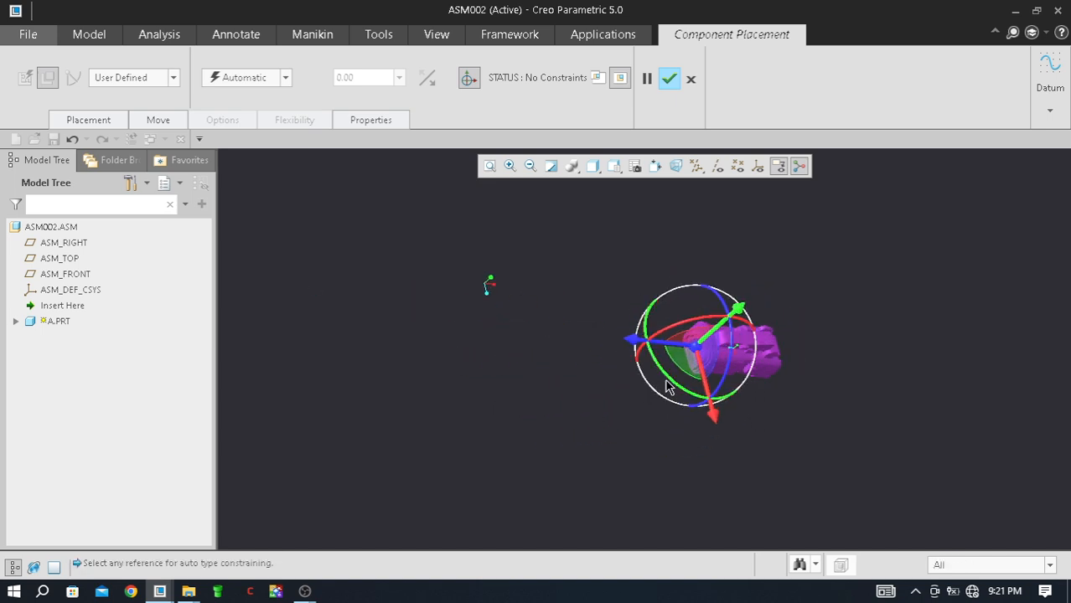
scroll(673, 326, "up", 4)
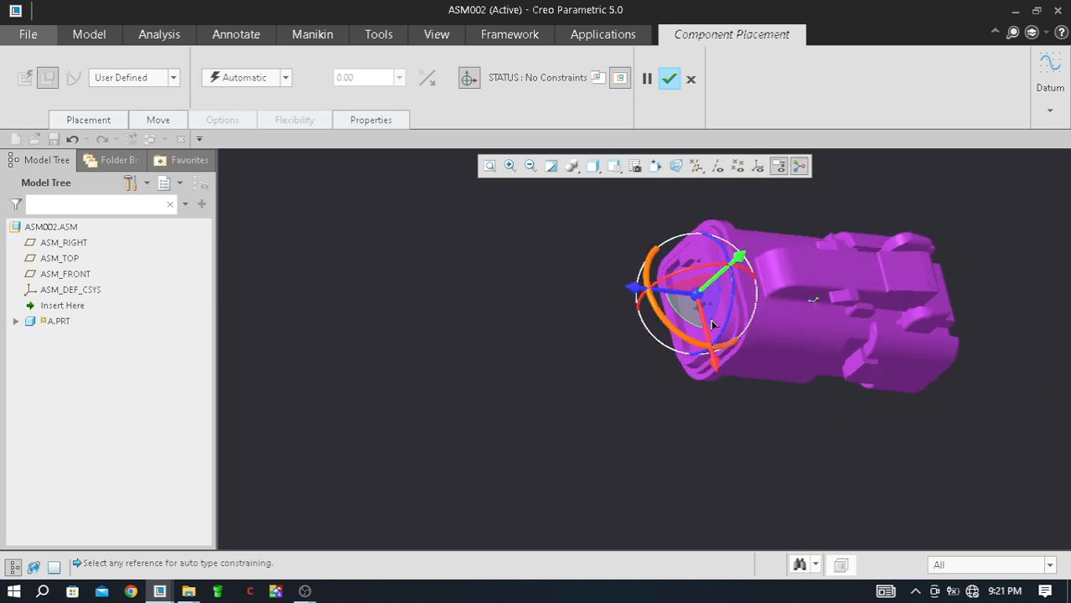
left_click(592, 166)
left_click(615, 166)
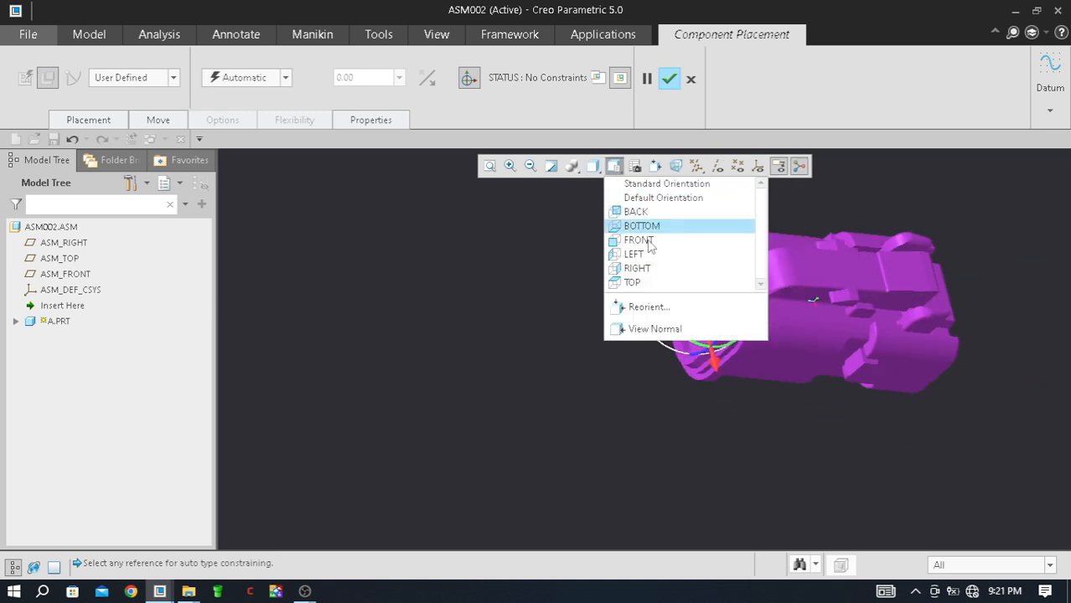
left_click(661, 282)
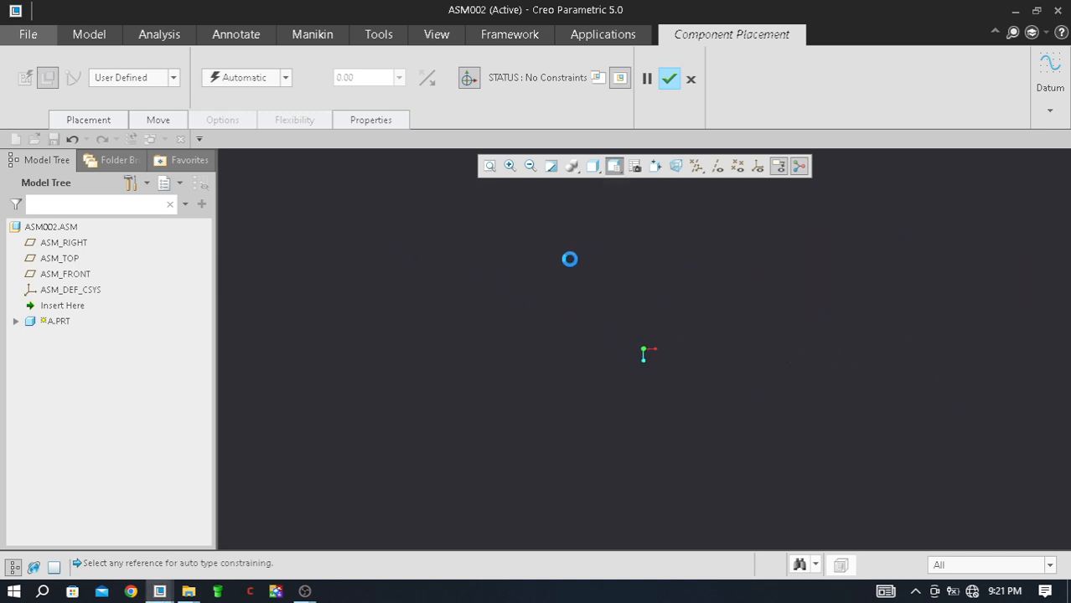
left_click(489, 178)
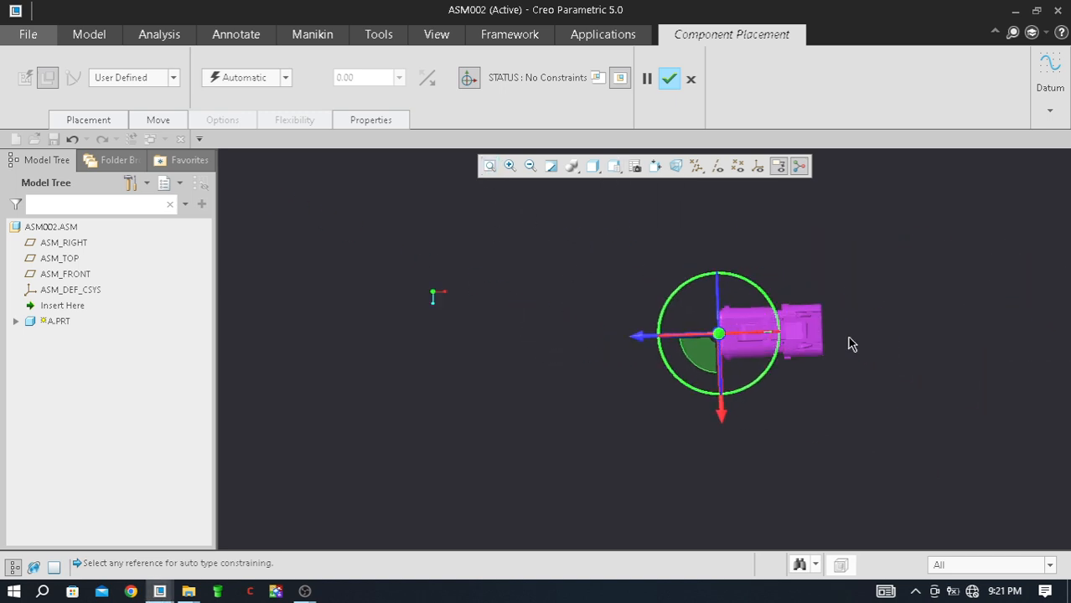
left_click_drag(641, 296, 642, 294)
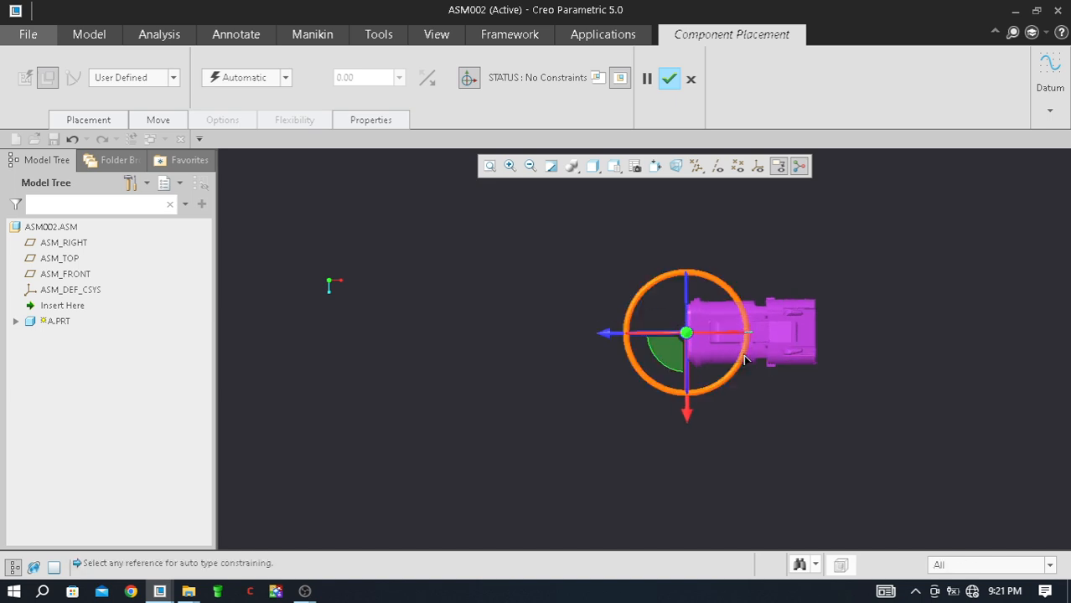
left_click_drag(745, 358, 606, 310)
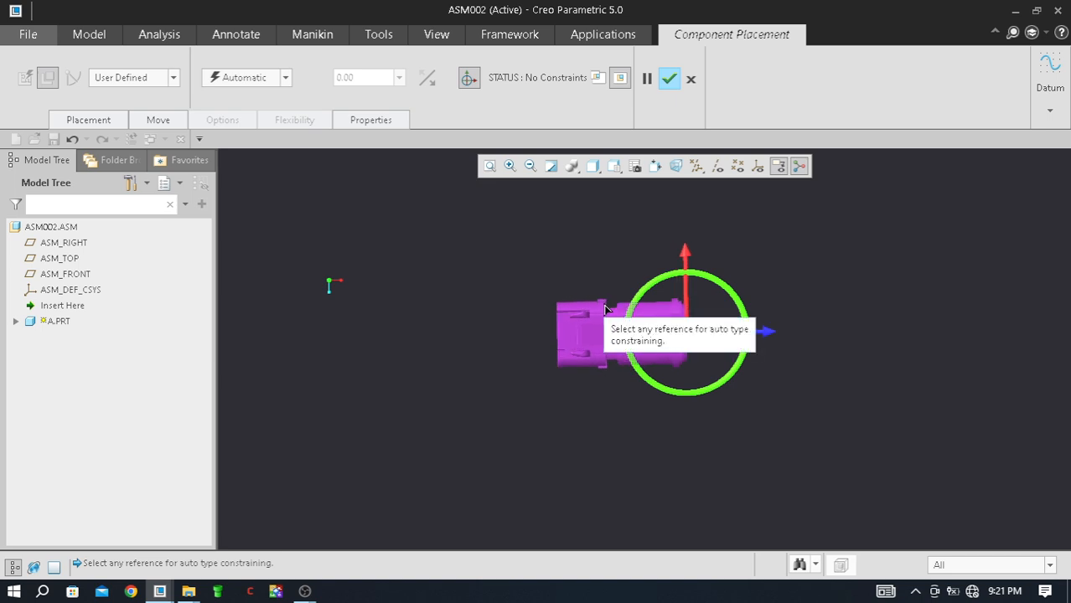
Step: Move connector A farther from the assembly origin, lock its position with the Fix constraint and accept the placement
scroll(687, 290, "up", 3)
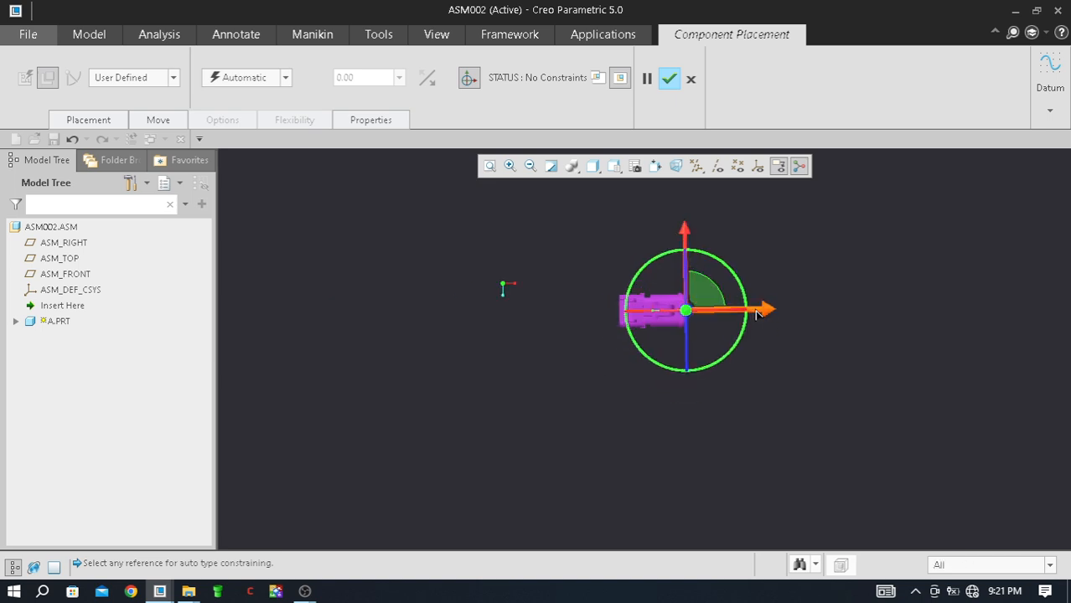
left_click_drag(774, 310, 877, 308)
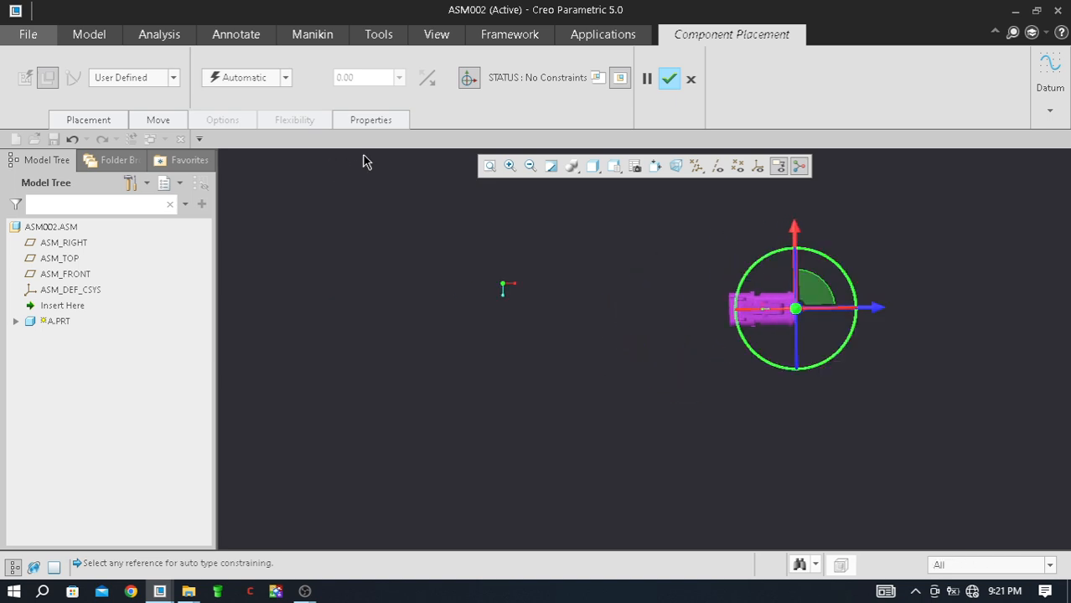
left_click(291, 80)
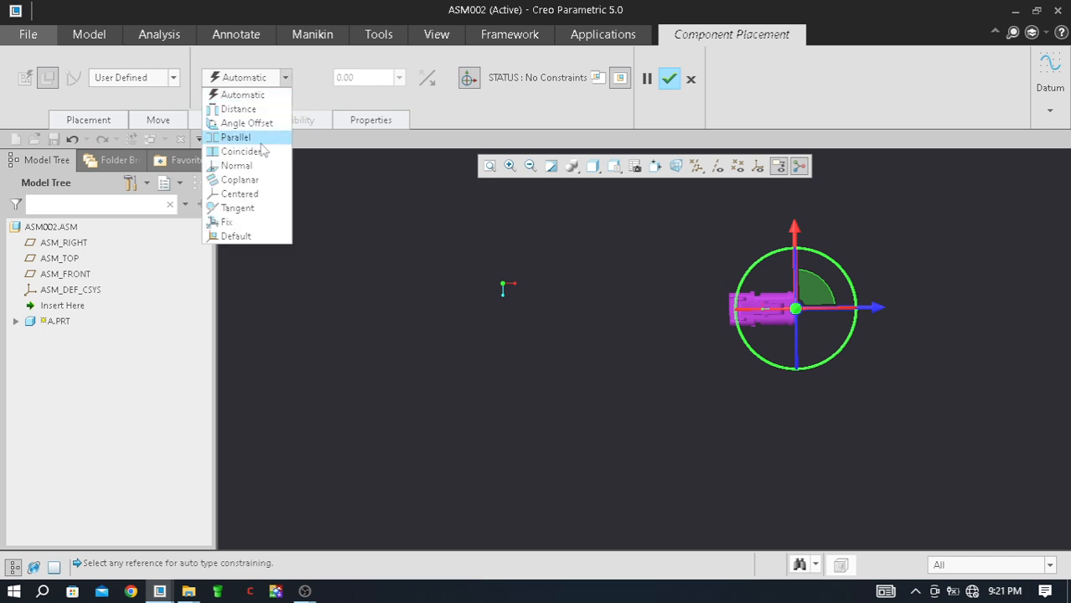
left_click(234, 219)
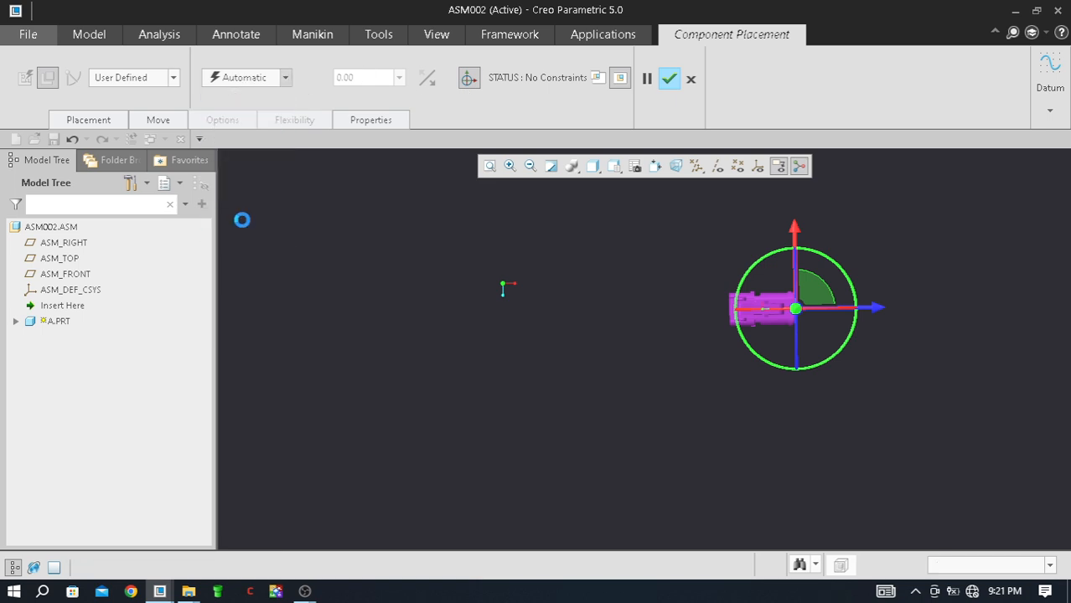
left_click(677, 79)
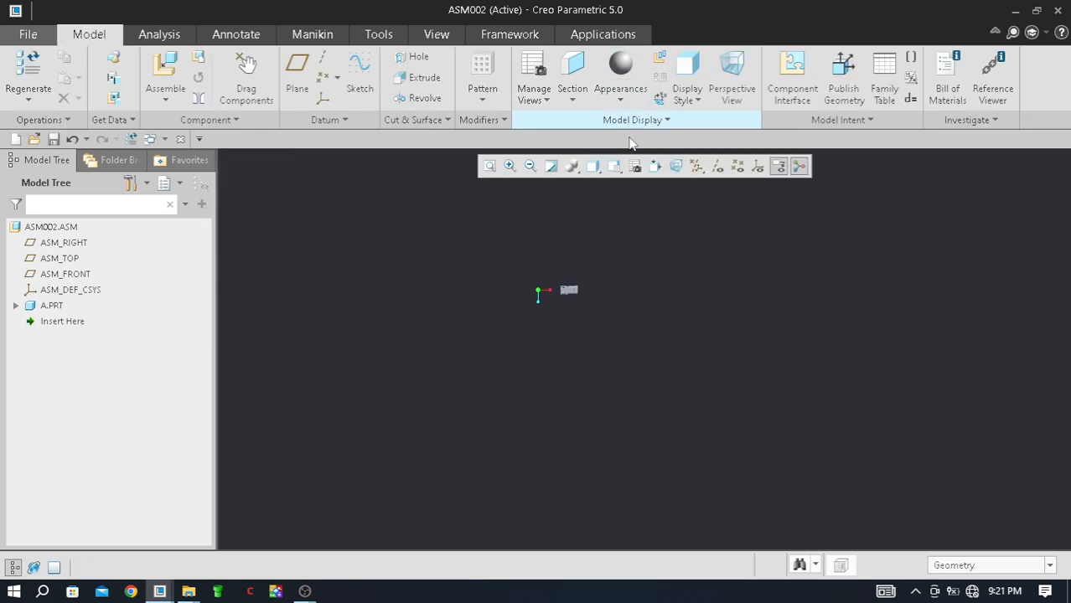
Step: Insert the connector part b.prt from the CONNECTOR ASSY folder into ASM002 as a second component
scroll(555, 285, "down", 3)
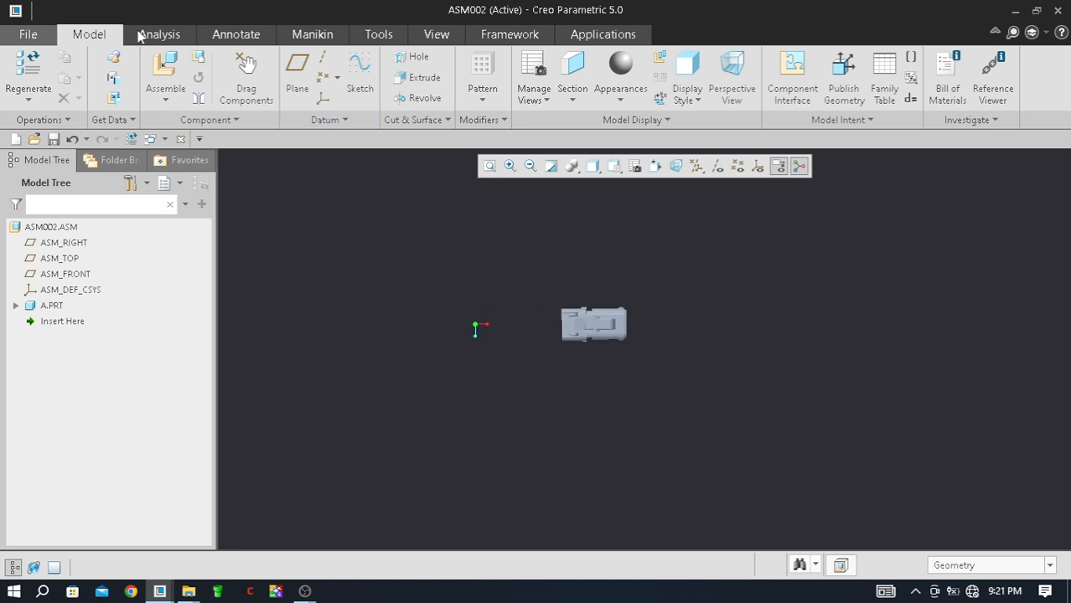
left_click(165, 69)
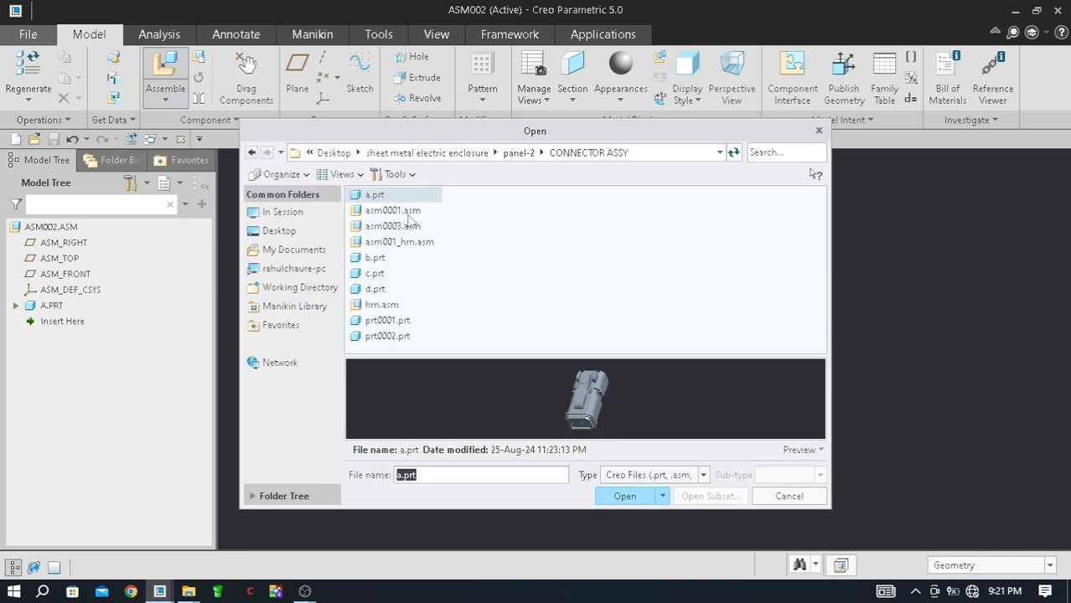
left_click(383, 263)
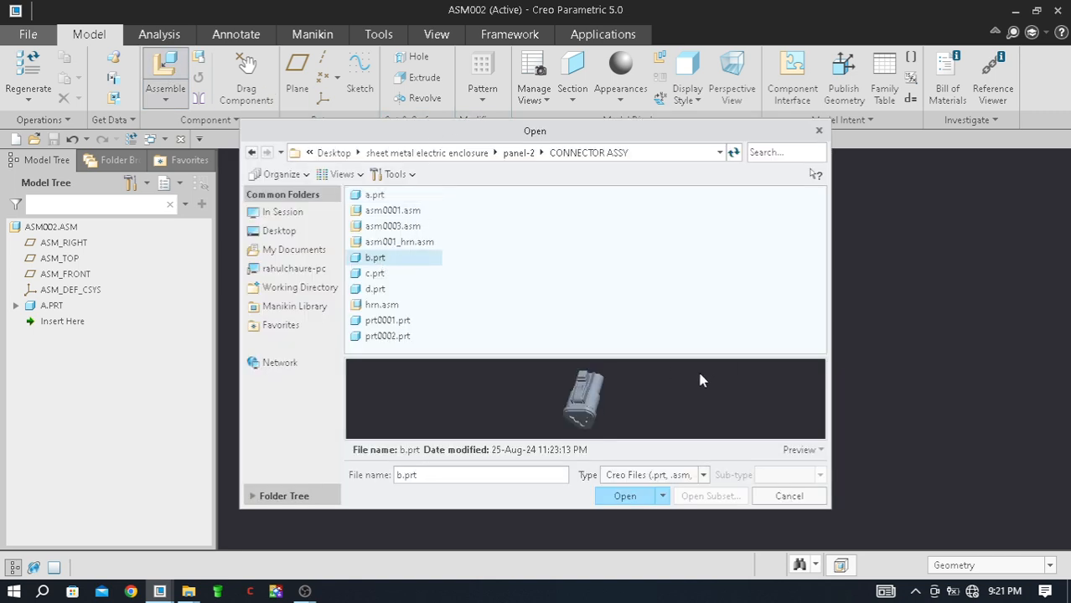
left_click(625, 496)
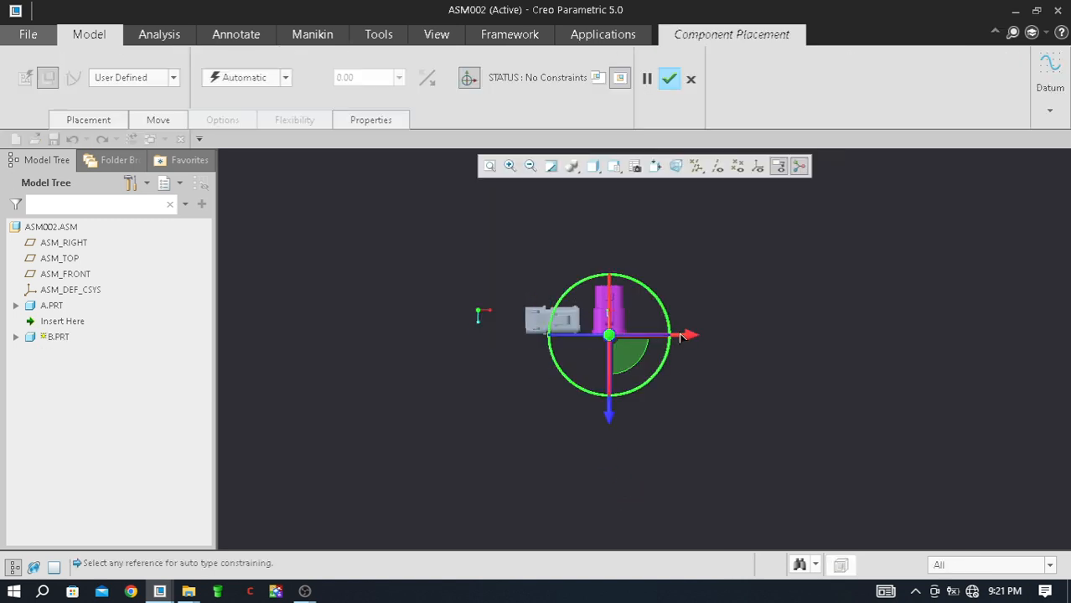
Step: Examine connectors A and B from several angles to compare their orientations and wire-entry faces
middle_click_drag(708, 388, 765, 361)
scroll(709, 333, "down", 5)
scroll(696, 341, "up", 1)
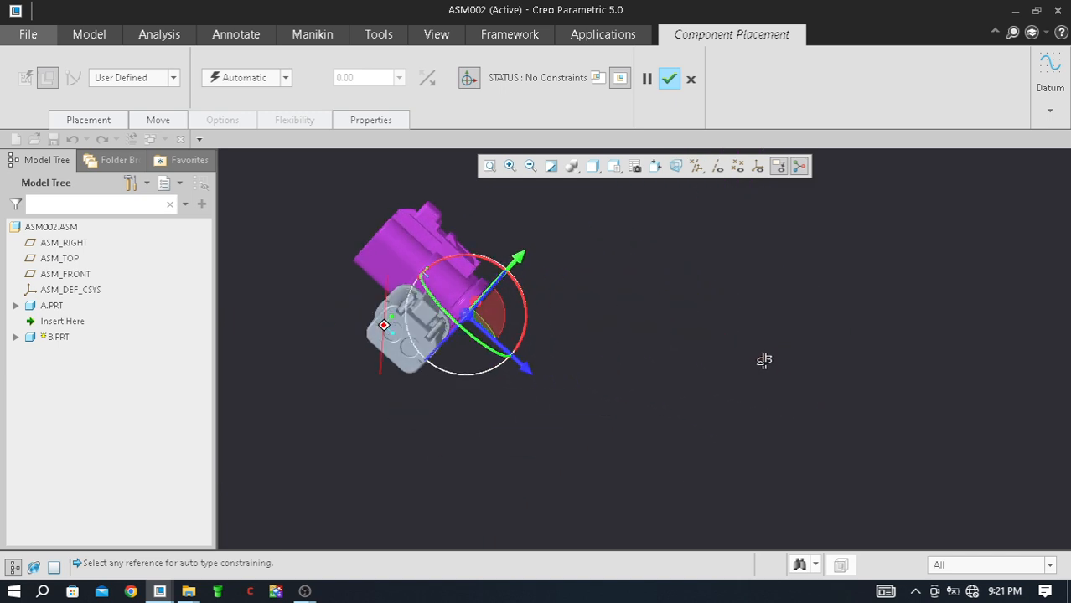
middle_click_drag(588, 357, 608, 375)
scroll(613, 358, "up", 4)
scroll(530, 258, "down", 3)
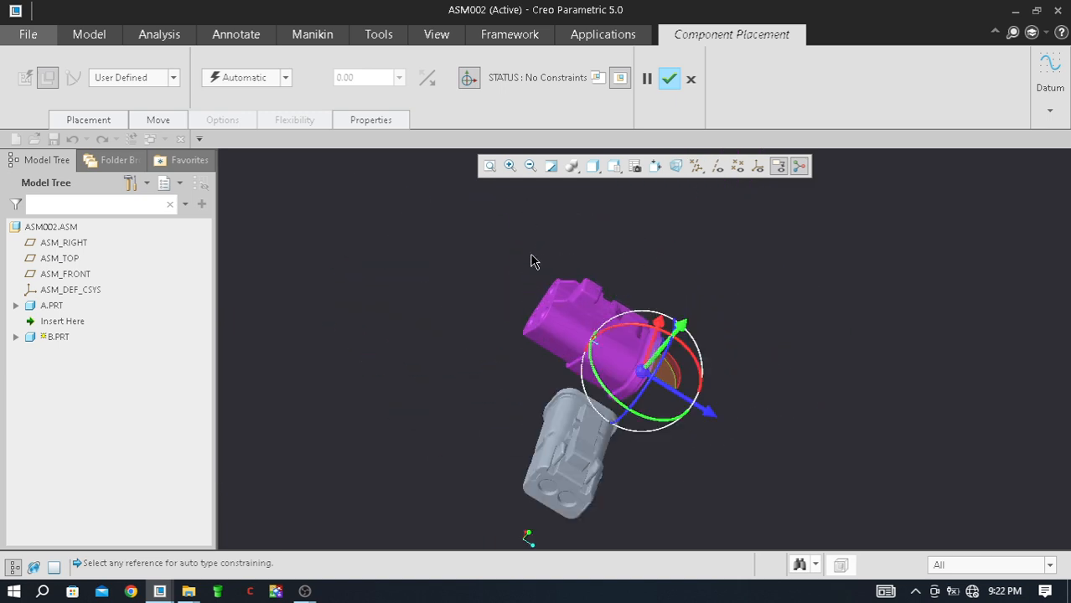
middle_click_drag(545, 306, 501, 300)
scroll(605, 252, "down", 2)
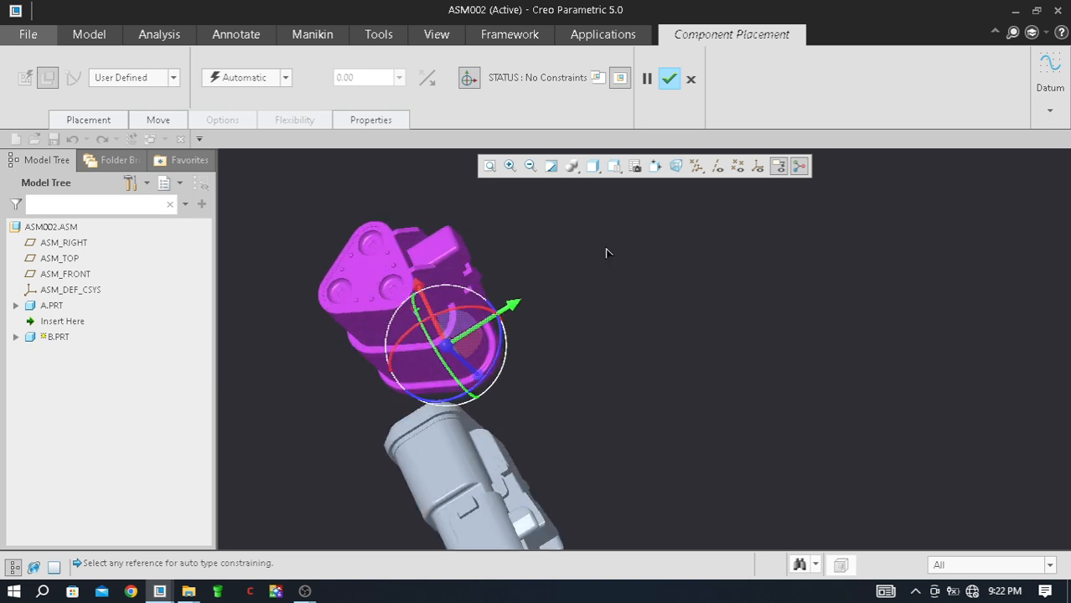
Step: Turn on coordinate system display and examine the coordinate systems in connector B's three wire-entry holes and at the assembly origin
left_click(696, 166)
left_click(703, 237)
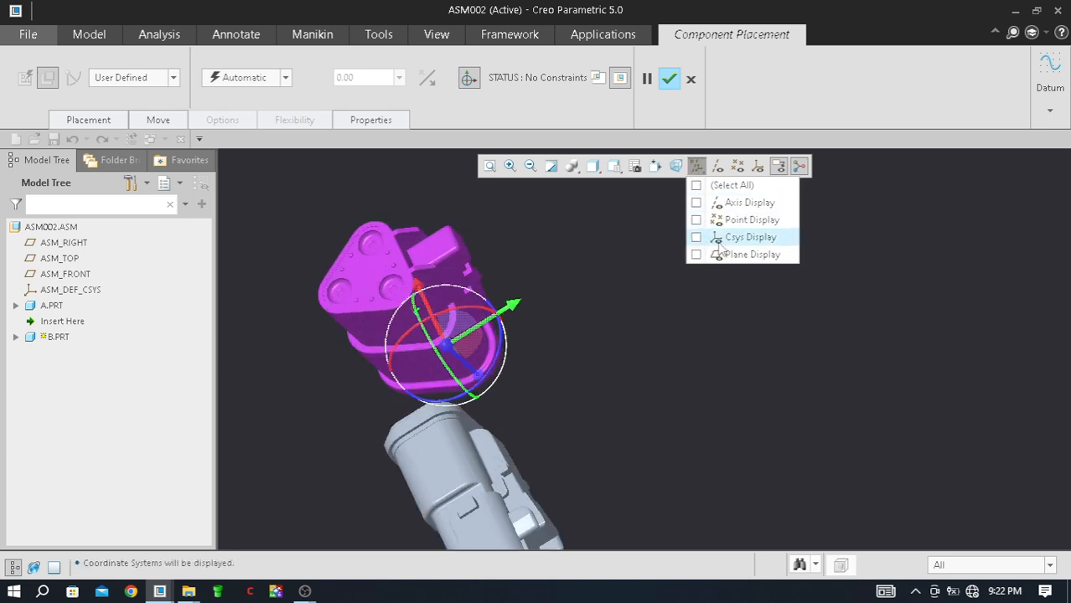
middle_click_drag(723, 314, 568, 327)
scroll(567, 327, "up", 3)
middle_click_drag(649, 375, 760, 447)
scroll(549, 329, "down", 8)
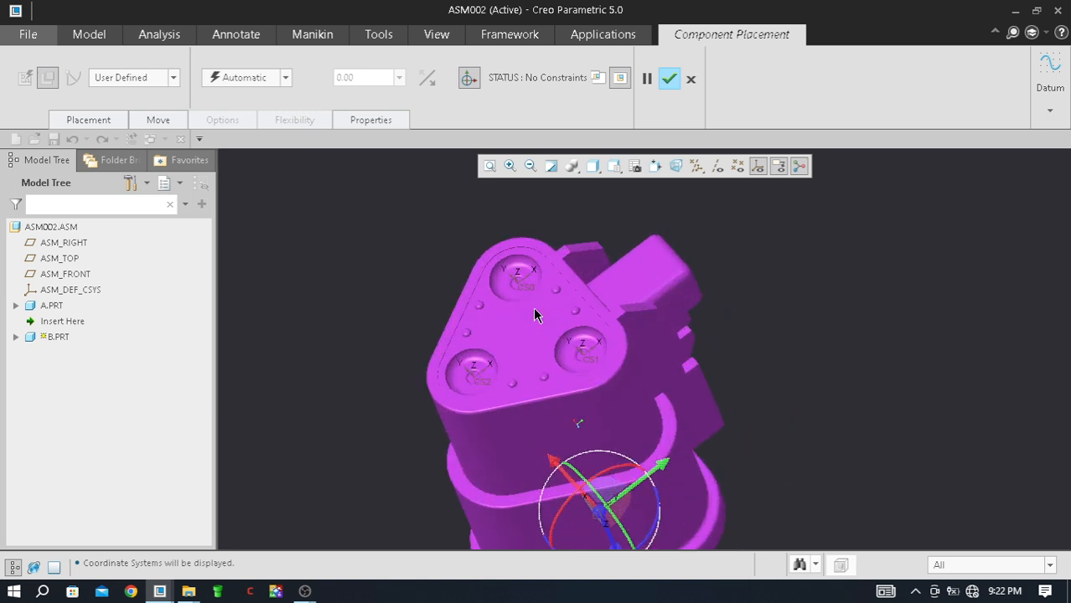
scroll(586, 310, "up", 2)
scroll(617, 322, "up", 8)
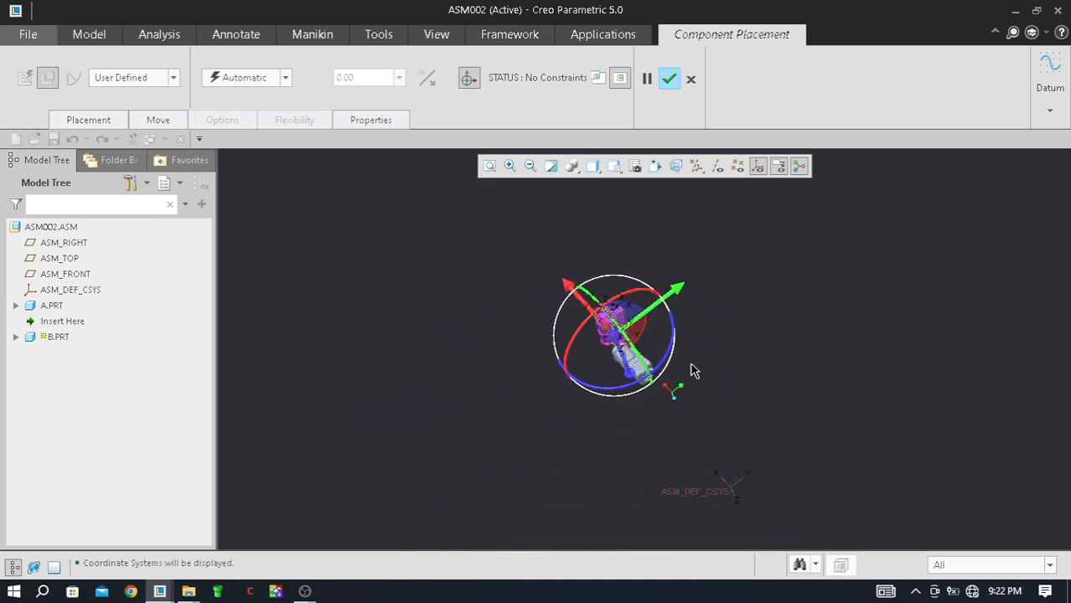
Step: Compare how connectors A and B are oriented relative to each other, including connector A's two-hole end face
middle_click_drag(693, 371, 581, 359)
scroll(810, 362, "down", 6)
scroll(545, 385, "up", 5)
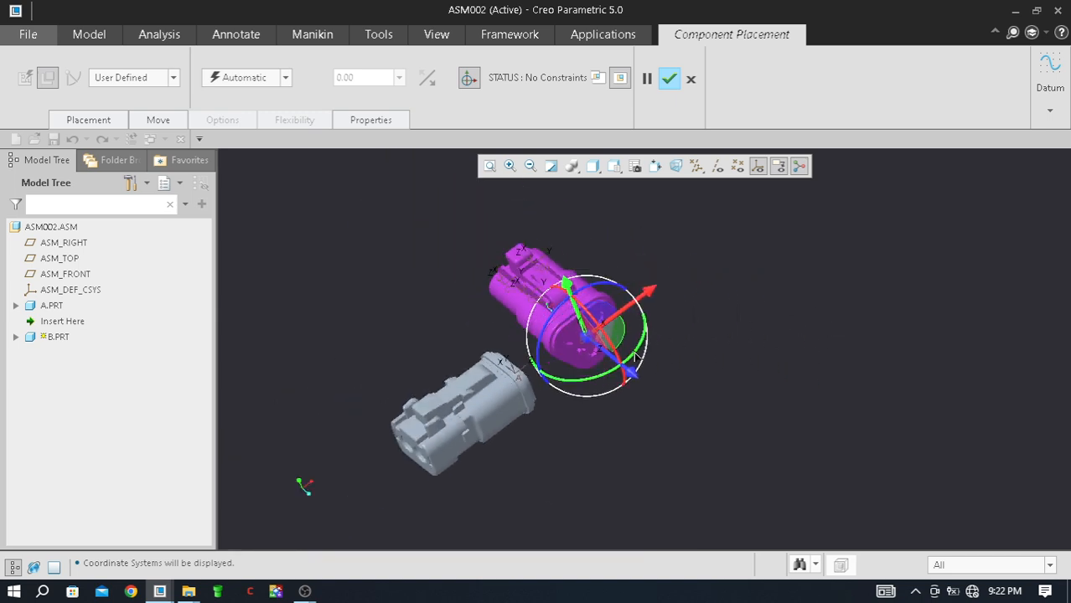
scroll(511, 411, "down", 8)
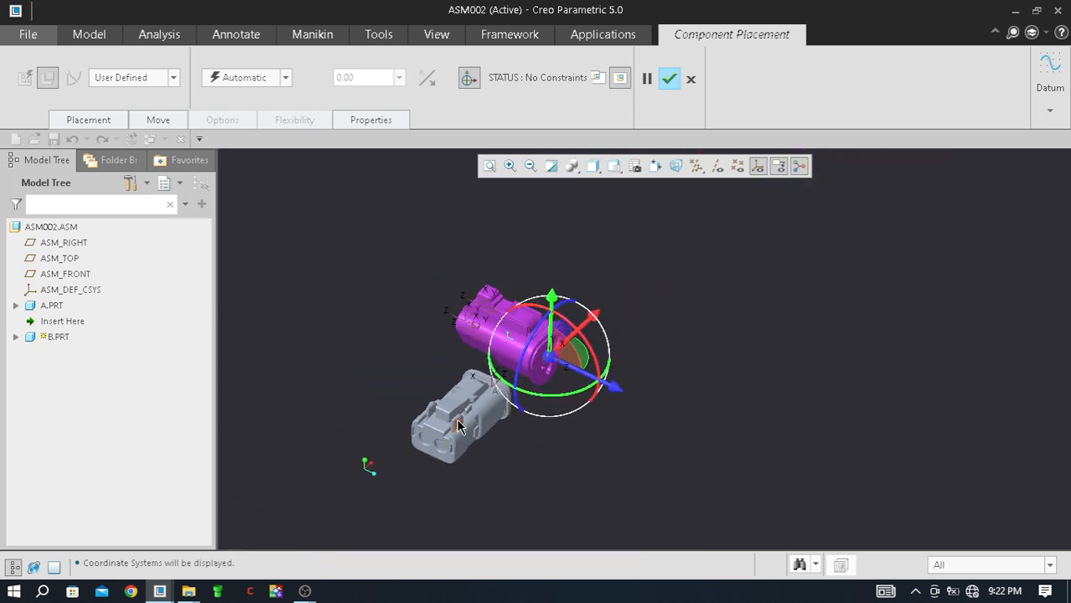
scroll(445, 440, "up", 2)
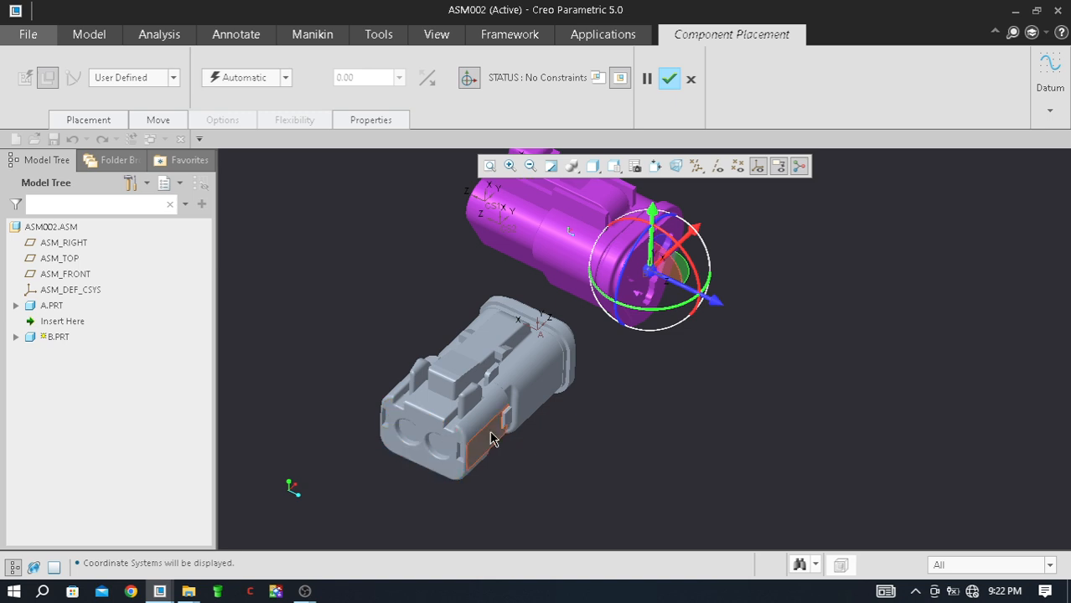
scroll(541, 407, "up", 1)
scroll(557, 401, "down", 4)
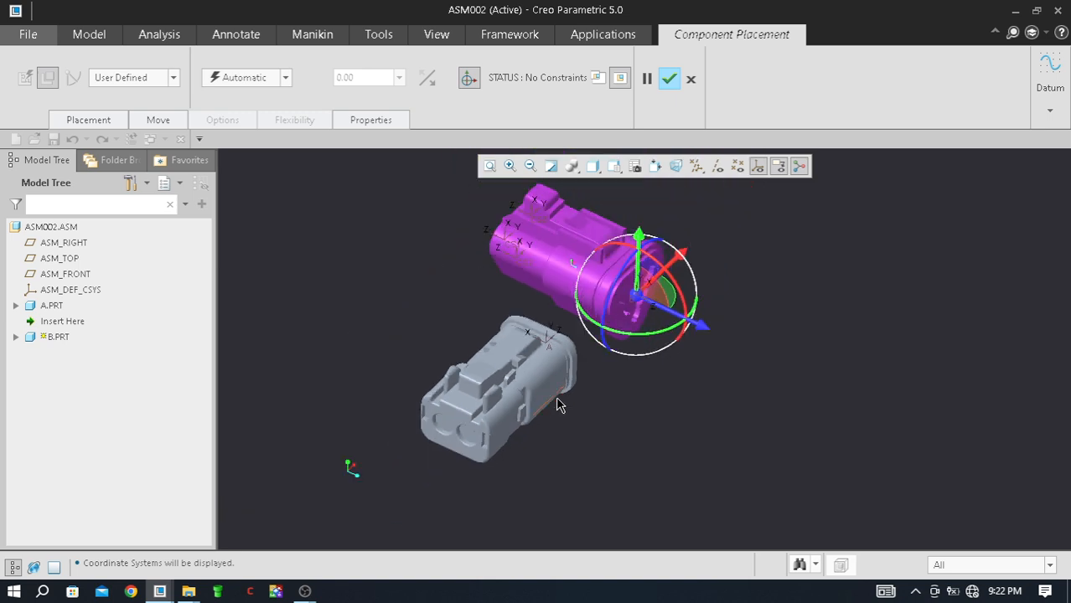
Step: In the TOP view, move connector B along the assembly X axis to the opposite side of ASM_DEF_CSYS from connector A
left_click(615, 167)
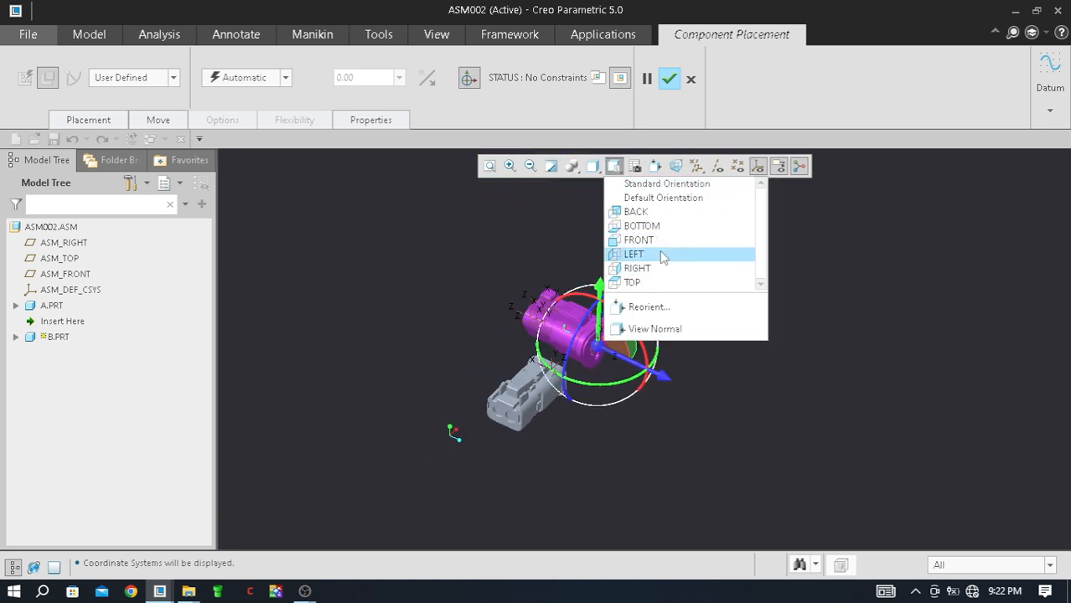
left_click(668, 283)
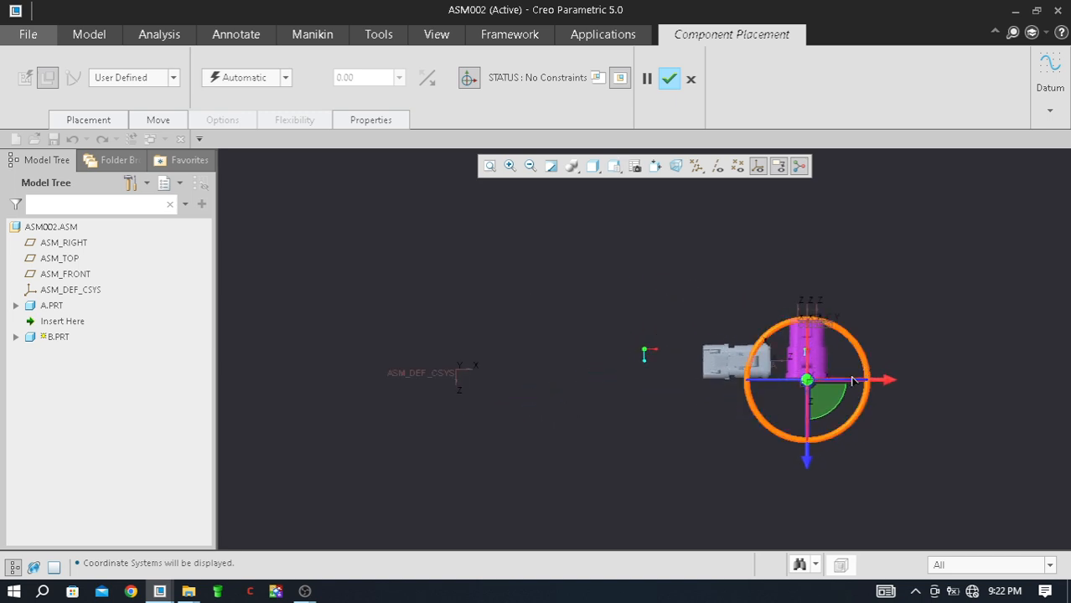
left_click_drag(890, 381, 392, 386)
scroll(738, 384, "up", 1)
scroll(521, 384, "up", 3)
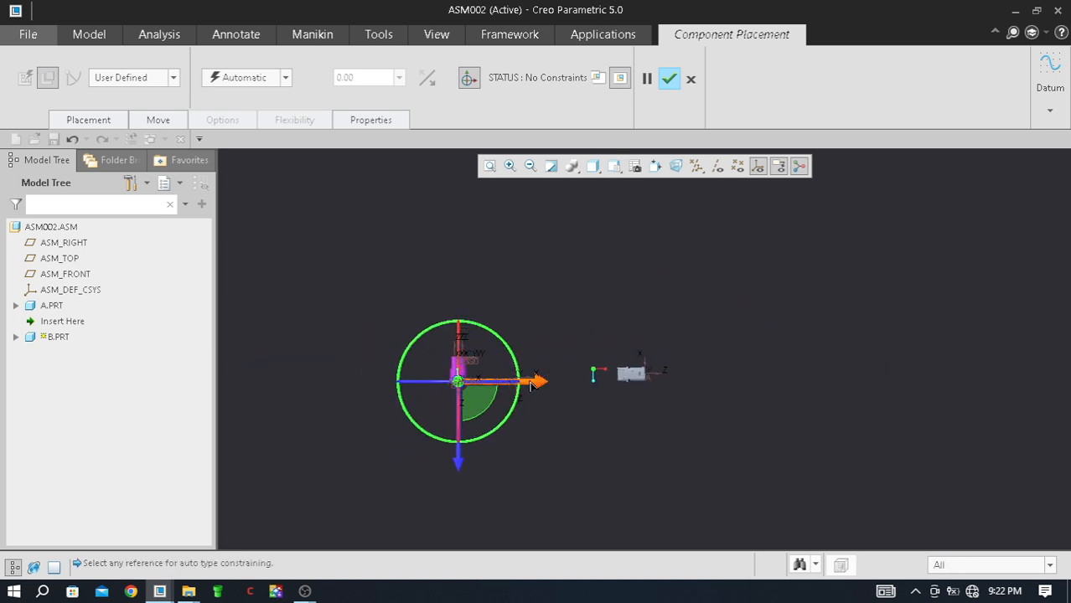
left_click_drag(540, 383, 421, 385)
scroll(533, 384, "down", 1)
scroll(535, 384, "up", 2)
mouse_move(534, 413)
middle_mouse_down()
mouse_move(531, 399)
mouse_move(529, 415)
middle_mouse_up()
Step: Restore the TOP view and rotate connector B about 90° clockwise so its three wire-entry coordinate systems face the assembly origin
left_click(615, 165)
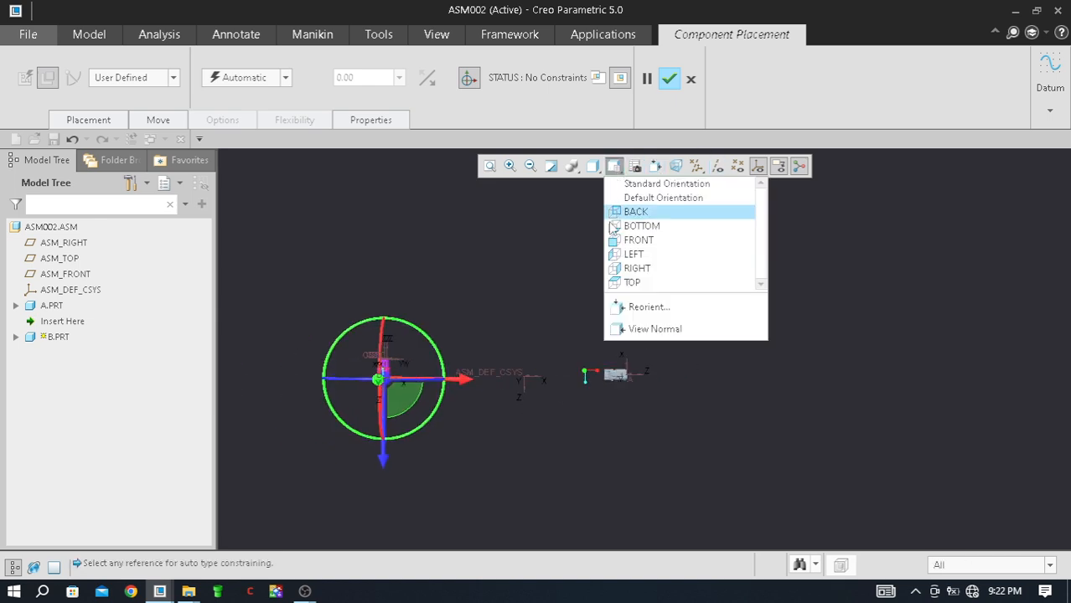
left_click(645, 284)
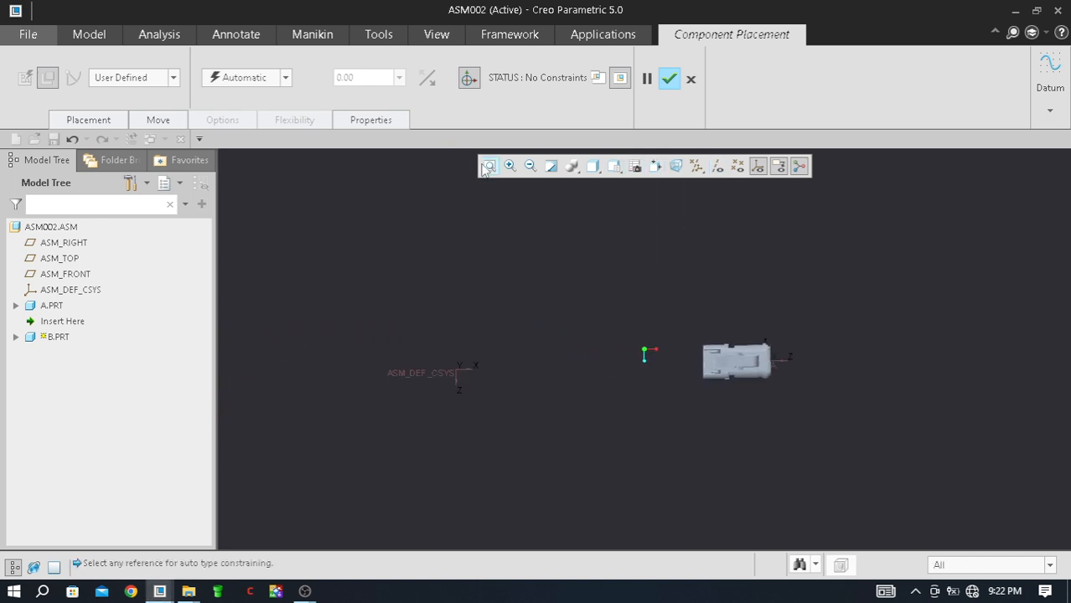
scroll(557, 290, "up", 5)
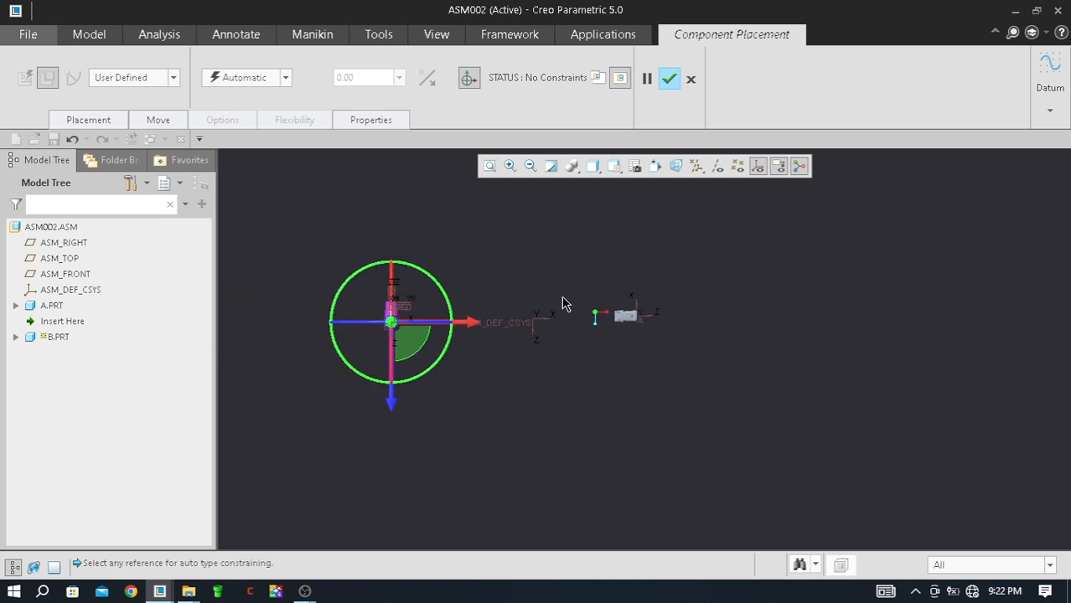
scroll(383, 311, "down", 6)
scroll(444, 352, "up", 3)
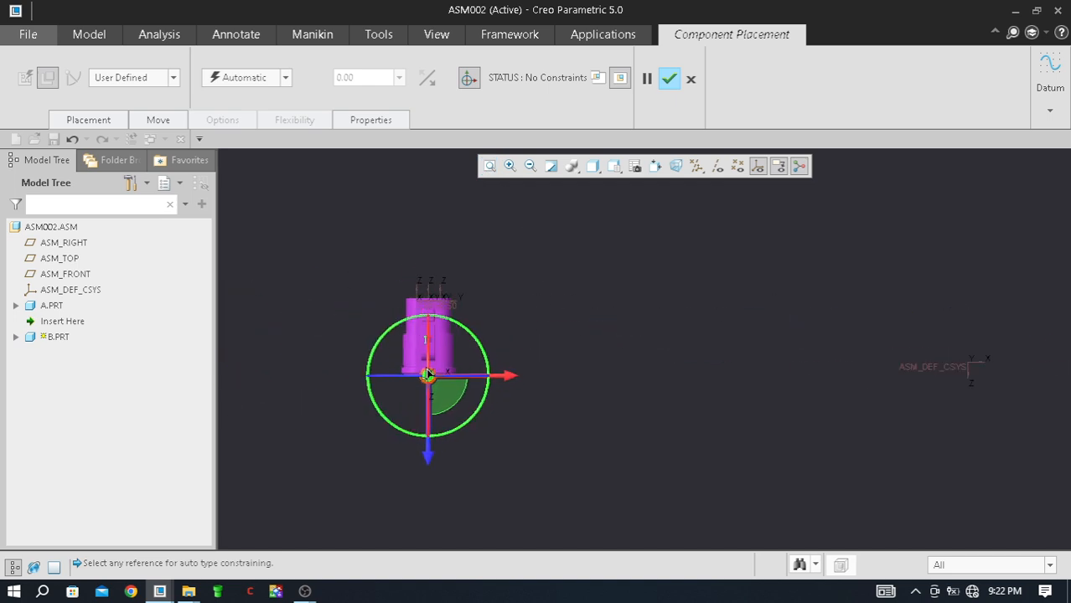
left_click_drag(487, 359, 457, 442)
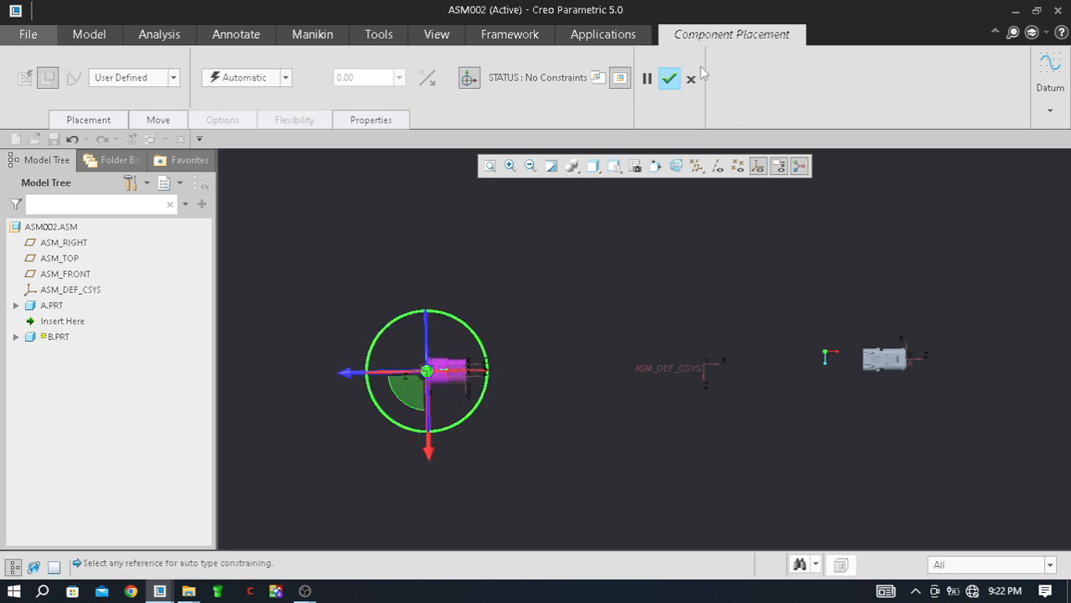
Step: Lock connector B's position with the Fix constraint and accept its placement
left_click(285, 77)
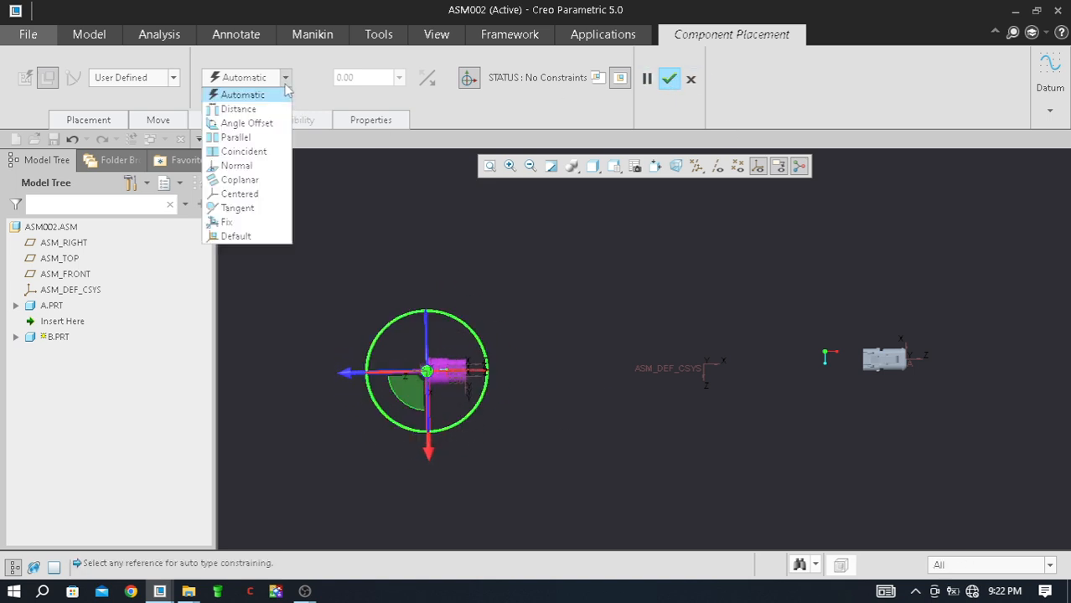
left_click(275, 220)
left_click(677, 79)
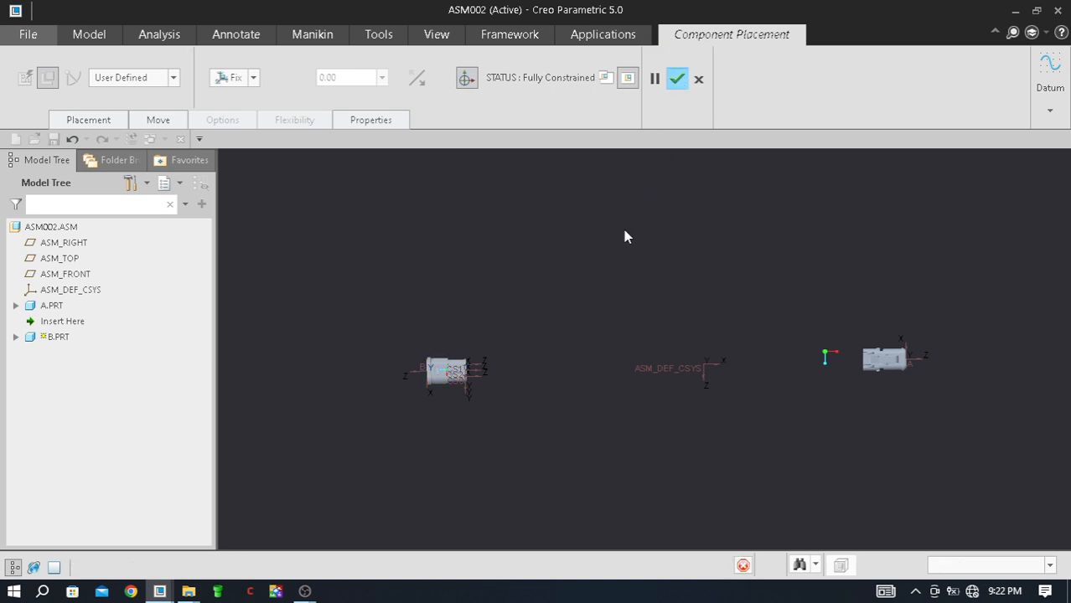
Step: Examine the two placed connectors from above and at an angle, checking which end of connector A faces connector B
scroll(497, 379, "up", 2)
scroll(744, 381, "down", 4)
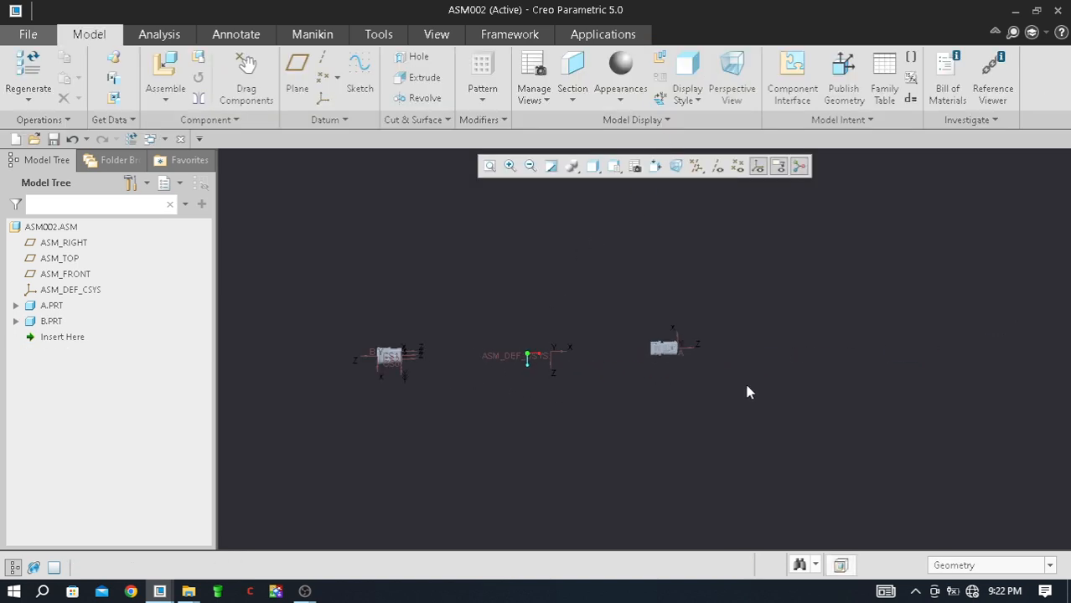
scroll(440, 362, "down", 2)
scroll(708, 366, "up", 2)
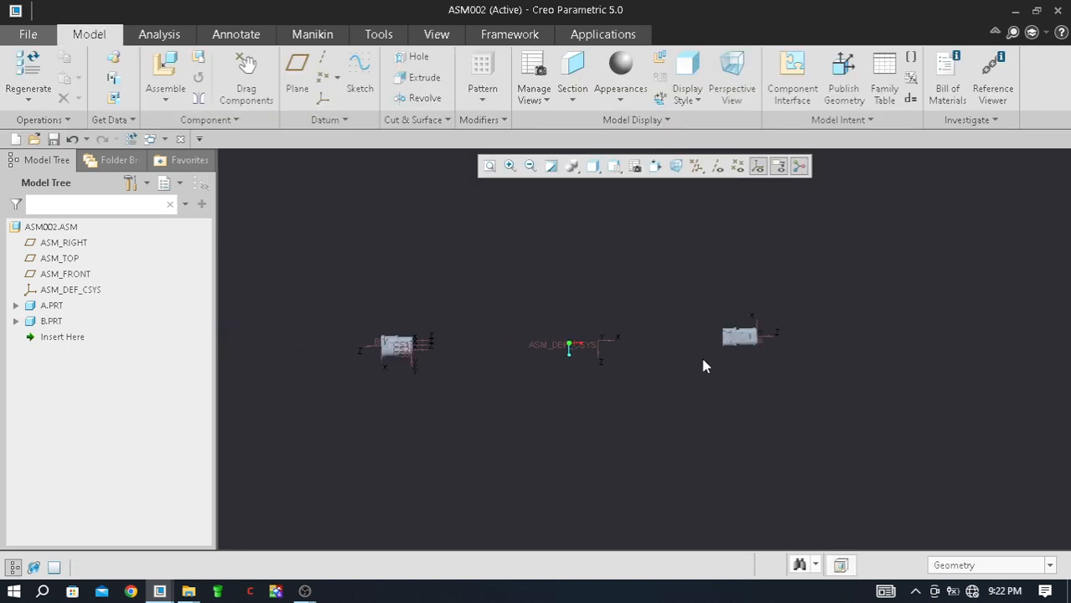
scroll(433, 362, "down", 3)
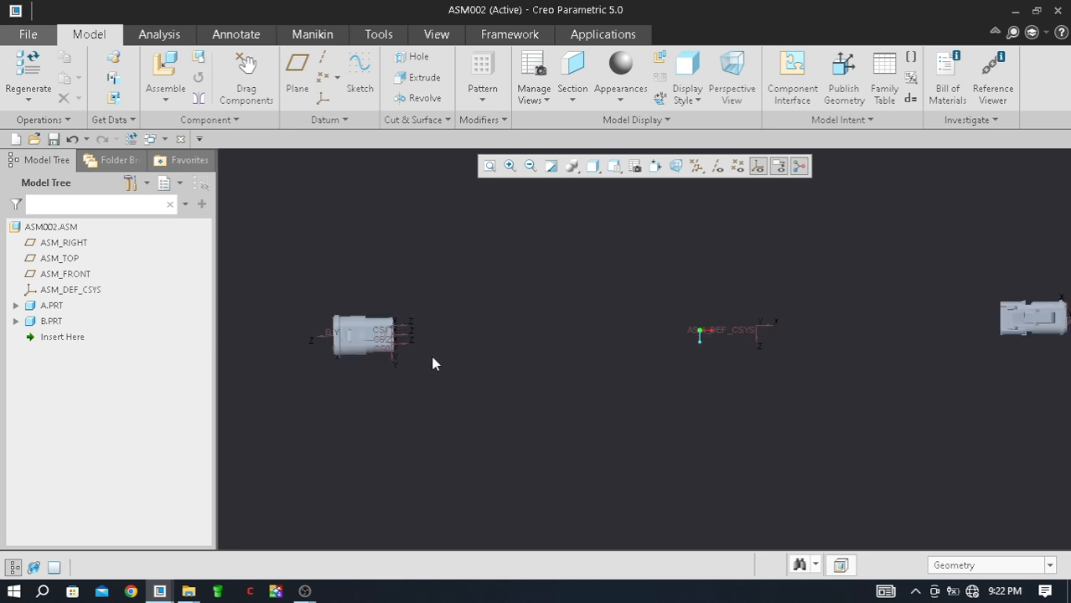
scroll(452, 352, "up", 2)
scroll(879, 355, "down", 3)
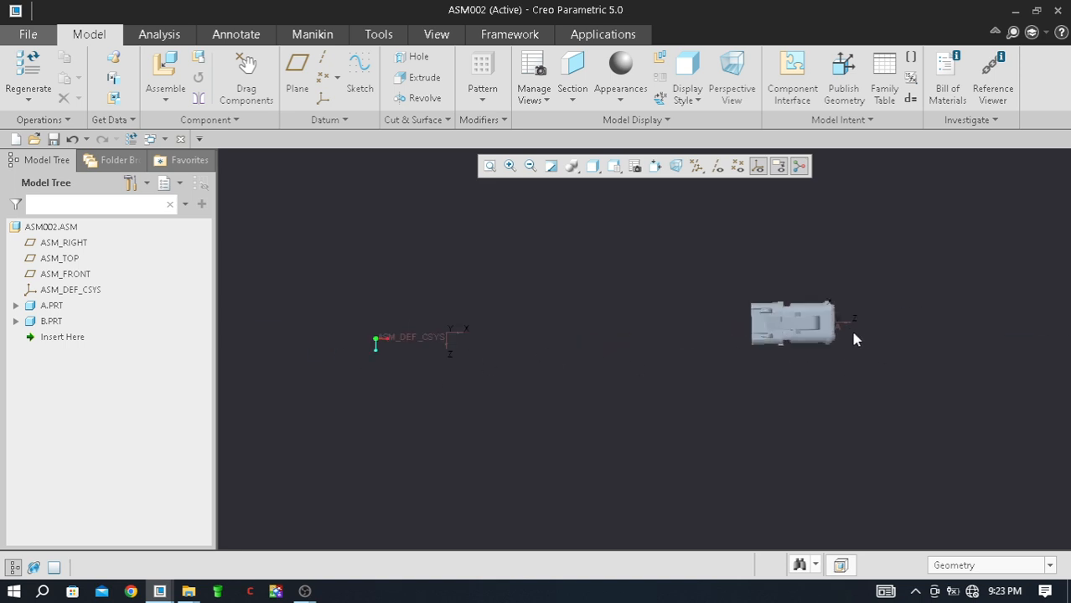
scroll(746, 363, "up", 3)
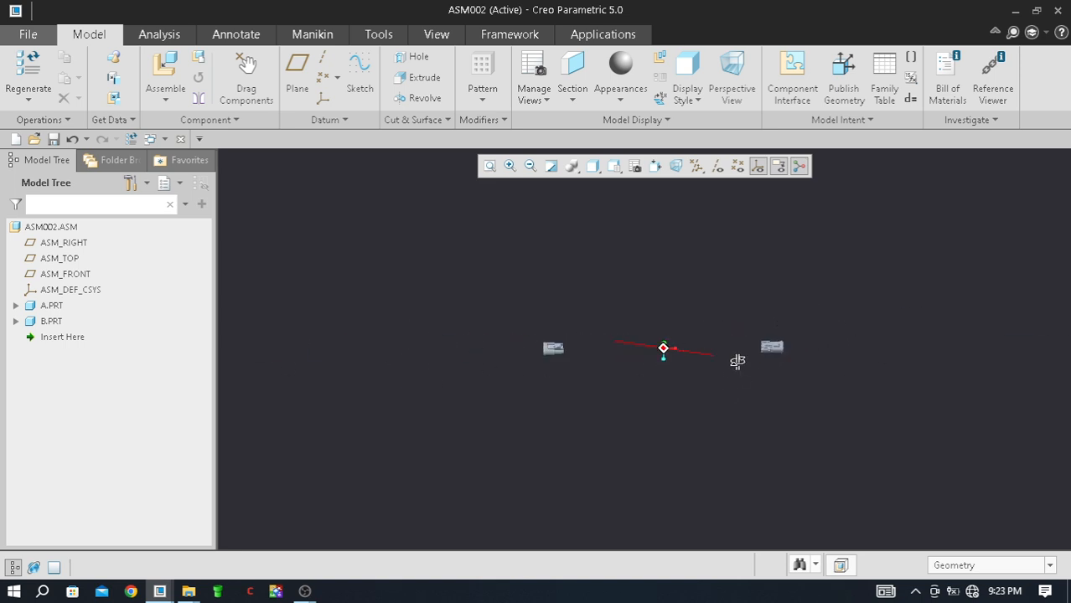
middle_click_drag(737, 361, 733, 329)
scroll(733, 329, "down", 4)
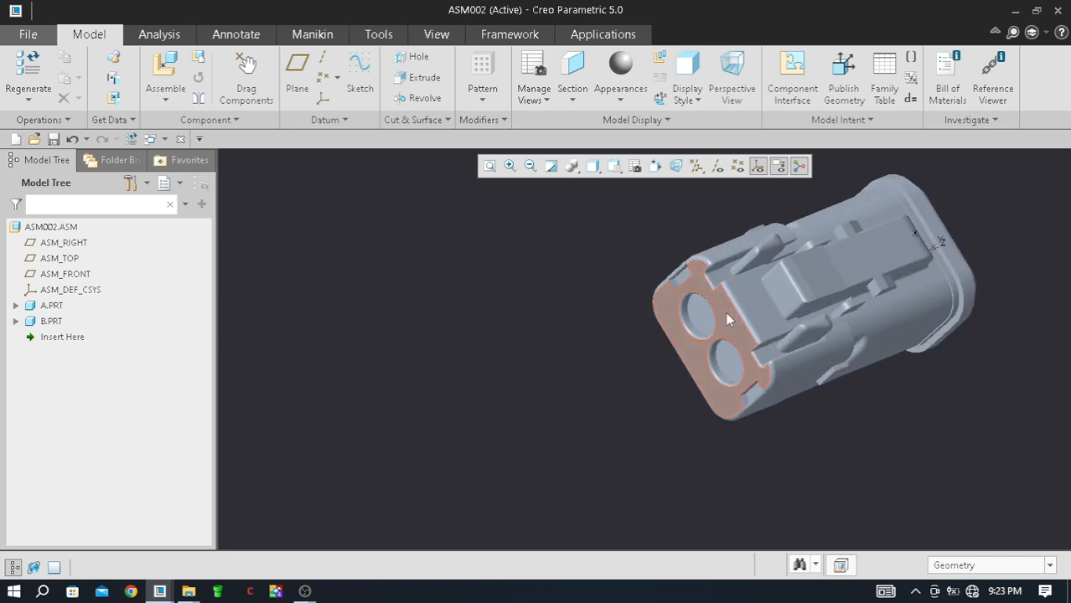
scroll(742, 327, "up", 2)
scroll(742, 327, "up", 3)
middle_click_drag(742, 327, 824, 328)
scroll(825, 329, "down", 4)
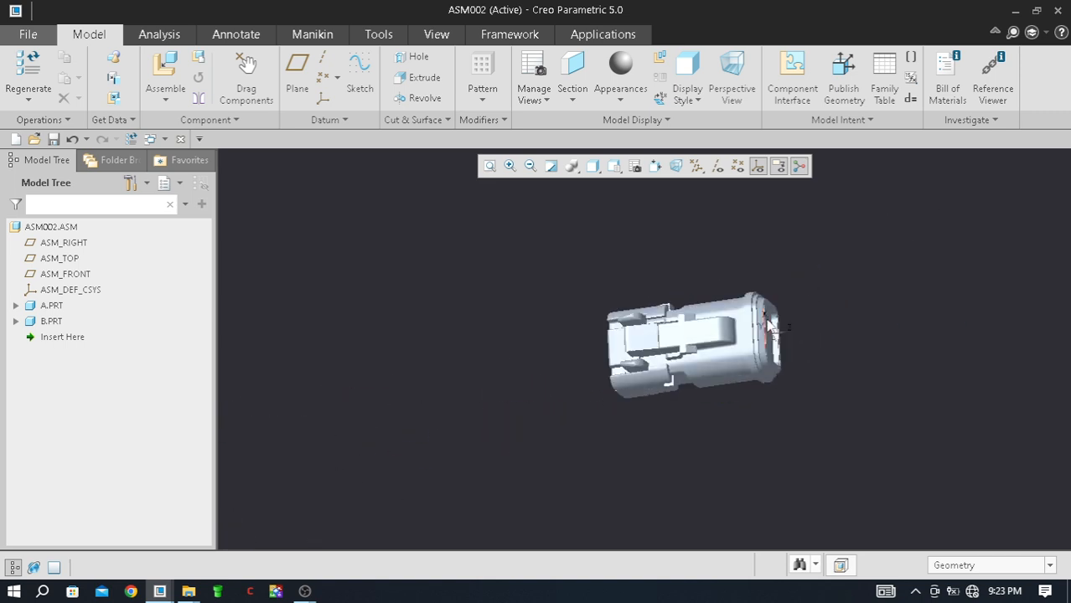
scroll(748, 344, "up", 3)
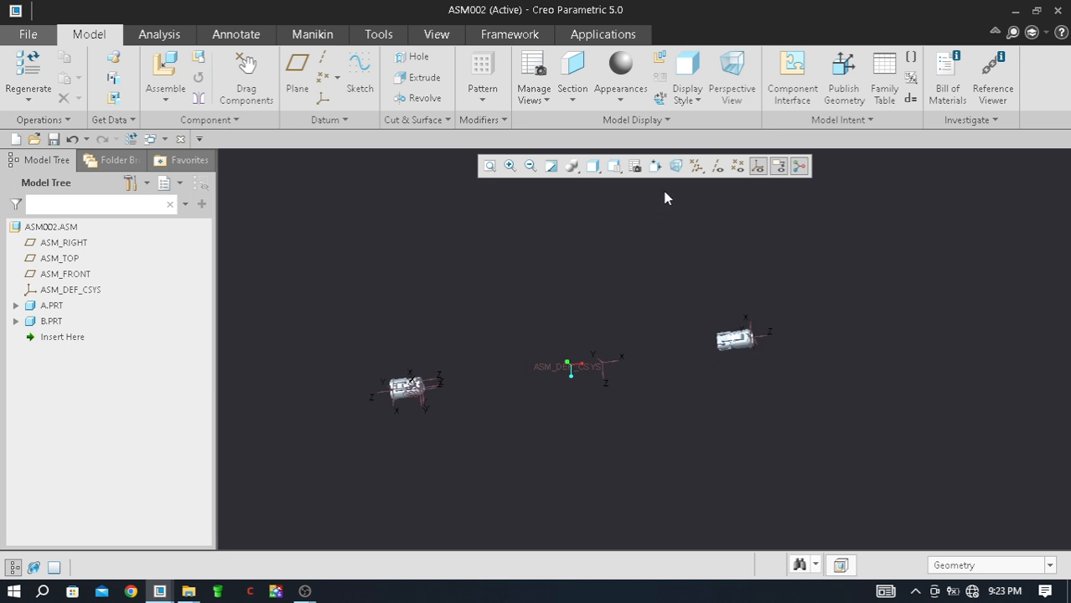
Step: Orient the assembly to the TOP view and reopen connector A's placement definition
left_click(621, 172)
left_click(647, 284)
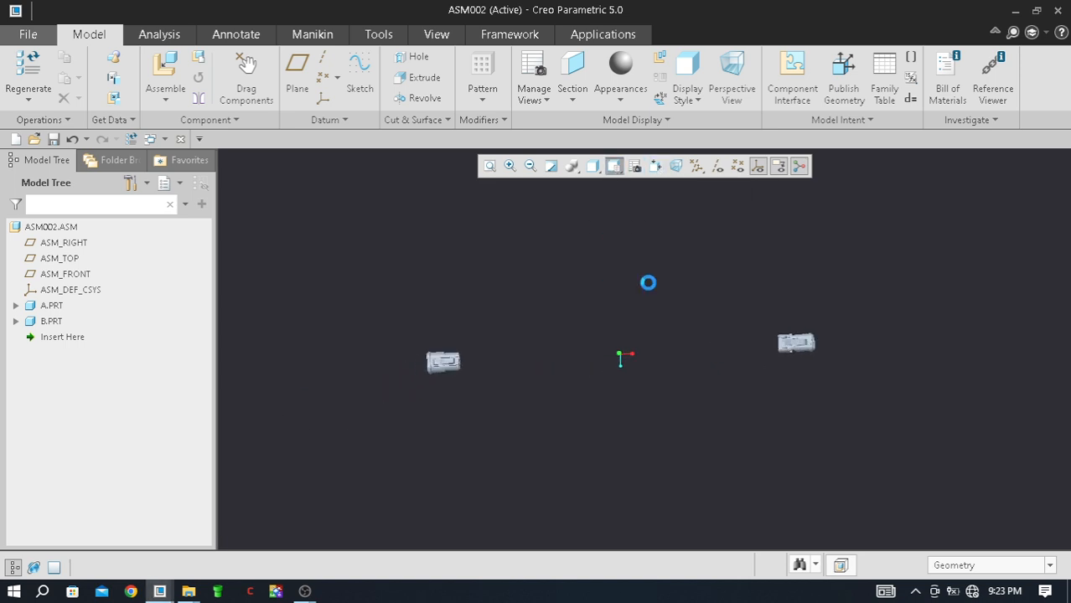
scroll(863, 346, "down", 4)
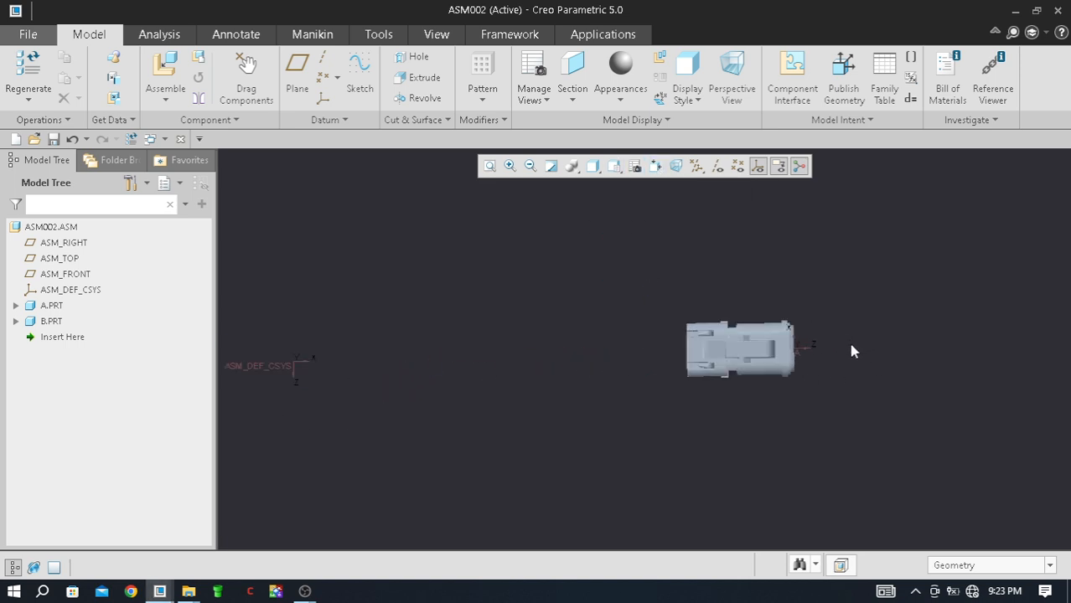
scroll(785, 349, "down", 2)
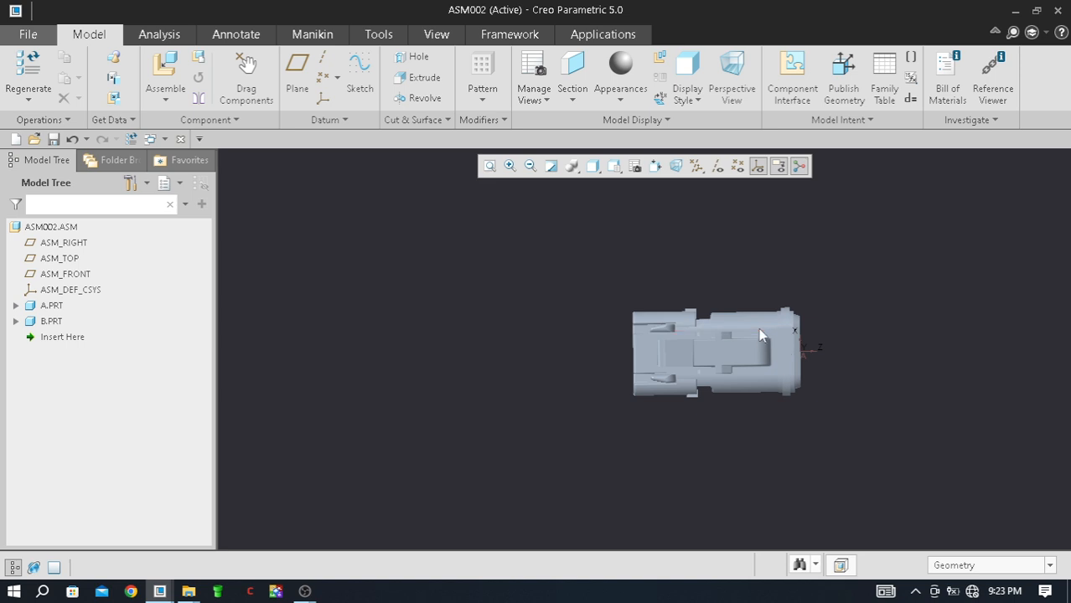
left_click(760, 335)
left_click(828, 235)
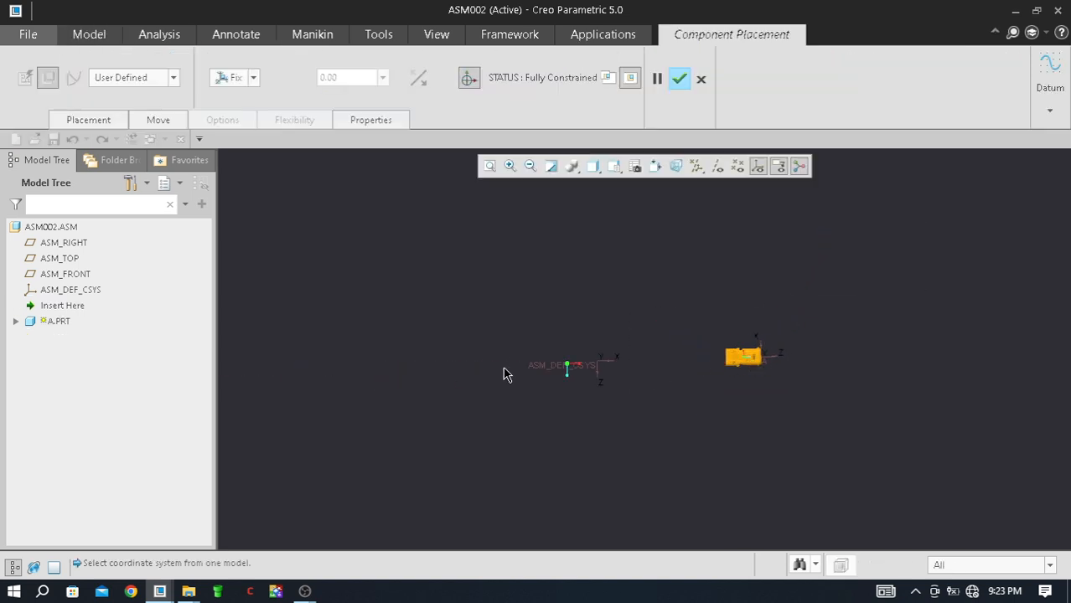
scroll(681, 347, "down", 2)
scroll(702, 346, "up", 6)
scroll(706, 343, "down", 4)
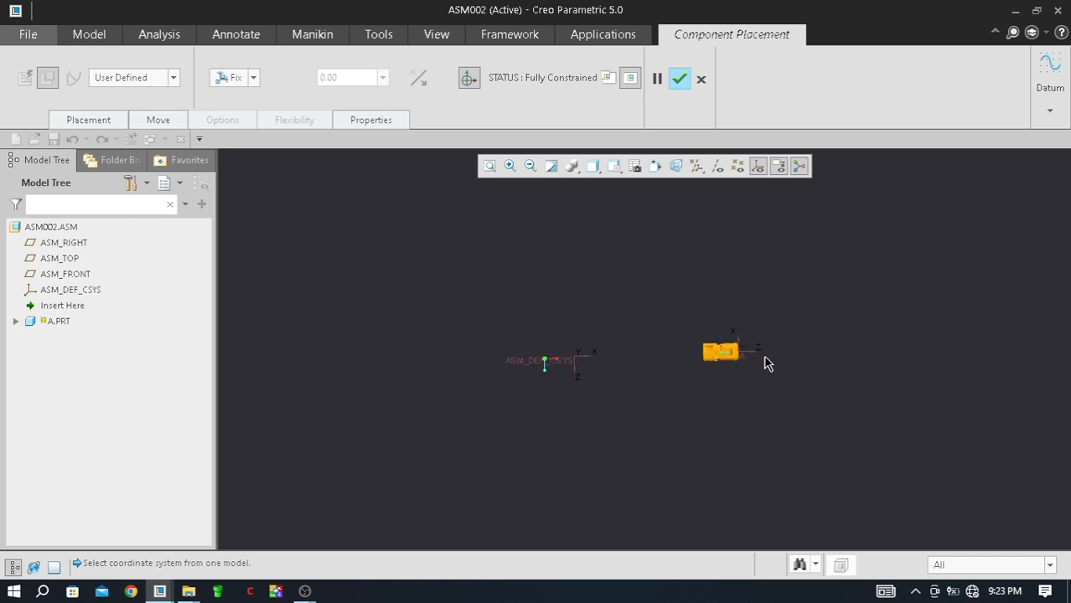
scroll(755, 359, "down", 3)
Step: Delete connector A's Fix constraint and rotate the connector about 180° so the end with coordinate system A faces the assembly origin
left_click(98, 123)
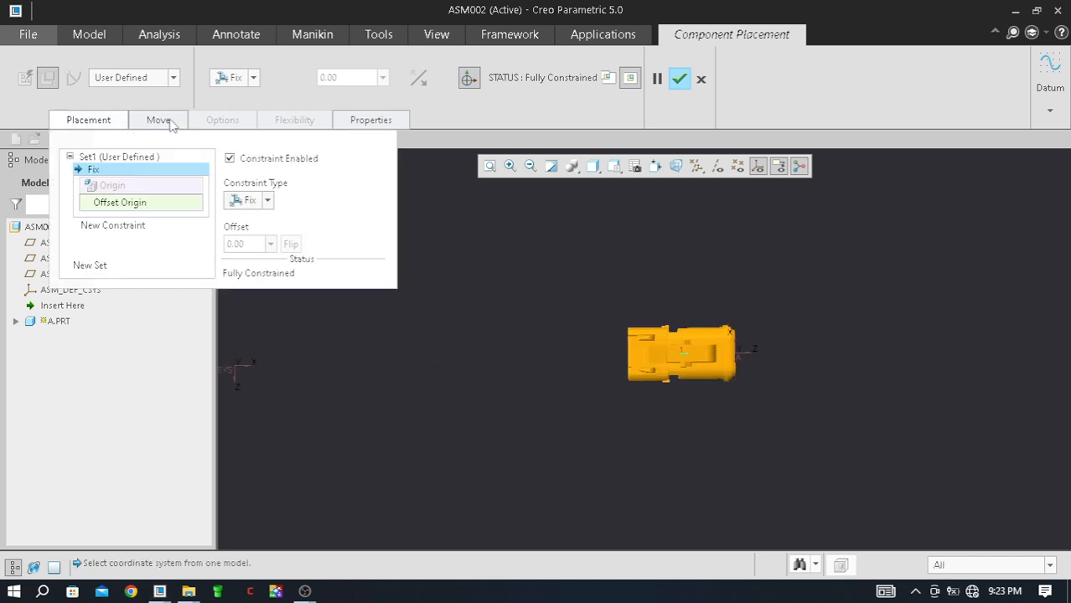
right_click(135, 171)
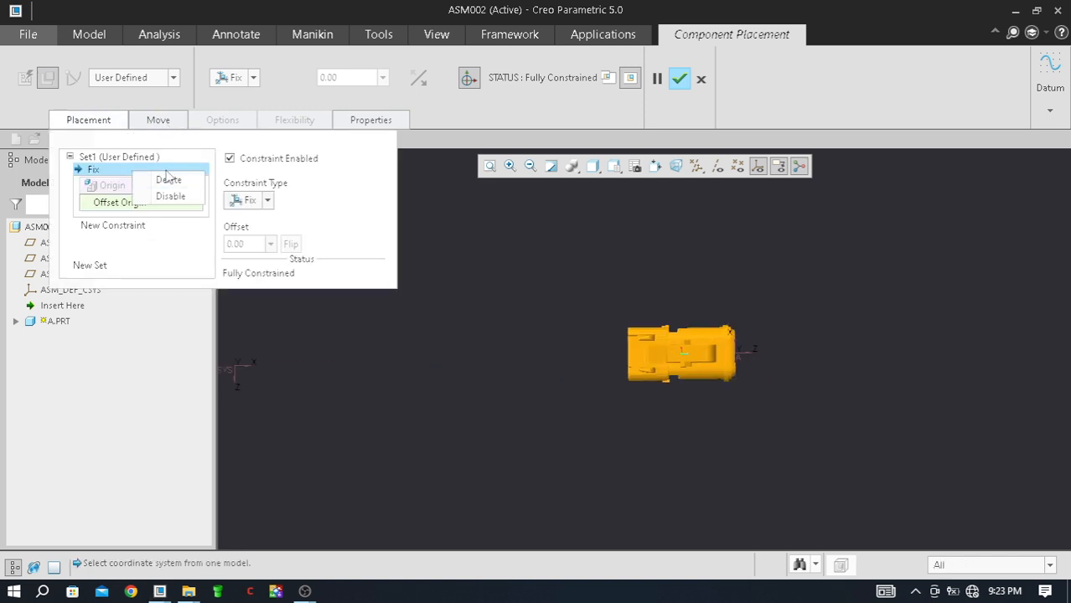
left_click(169, 177)
scroll(719, 356, "up", 4)
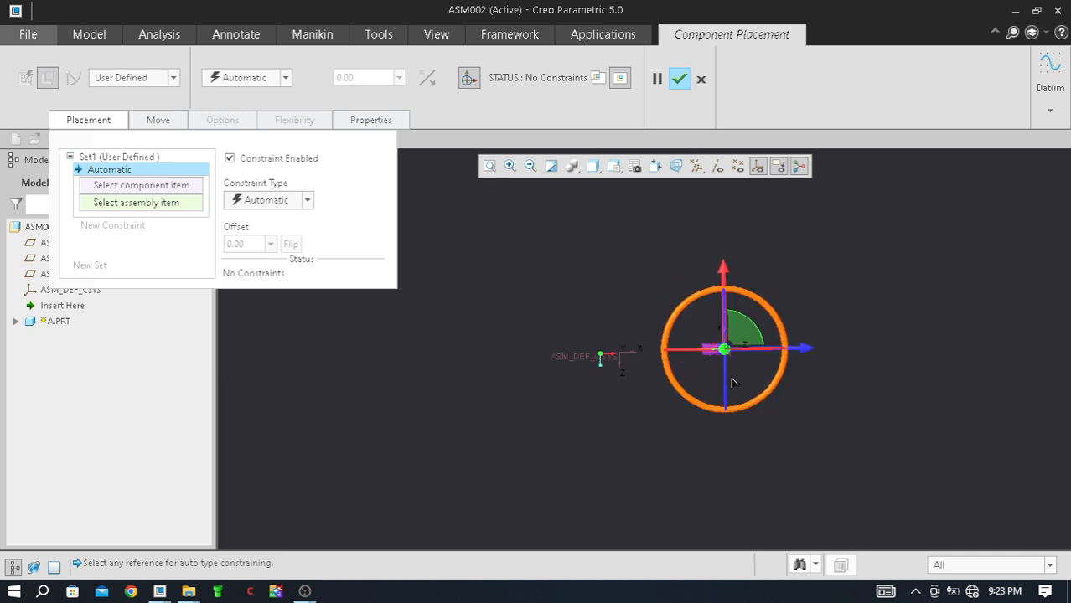
scroll(719, 356, "down", 3)
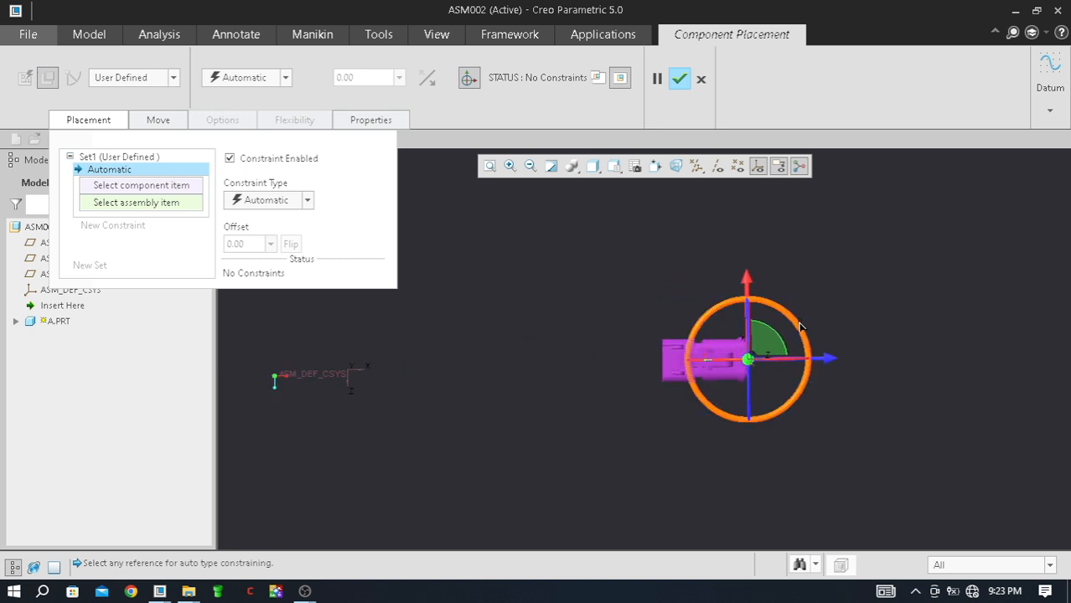
left_click_drag(805, 326, 679, 426)
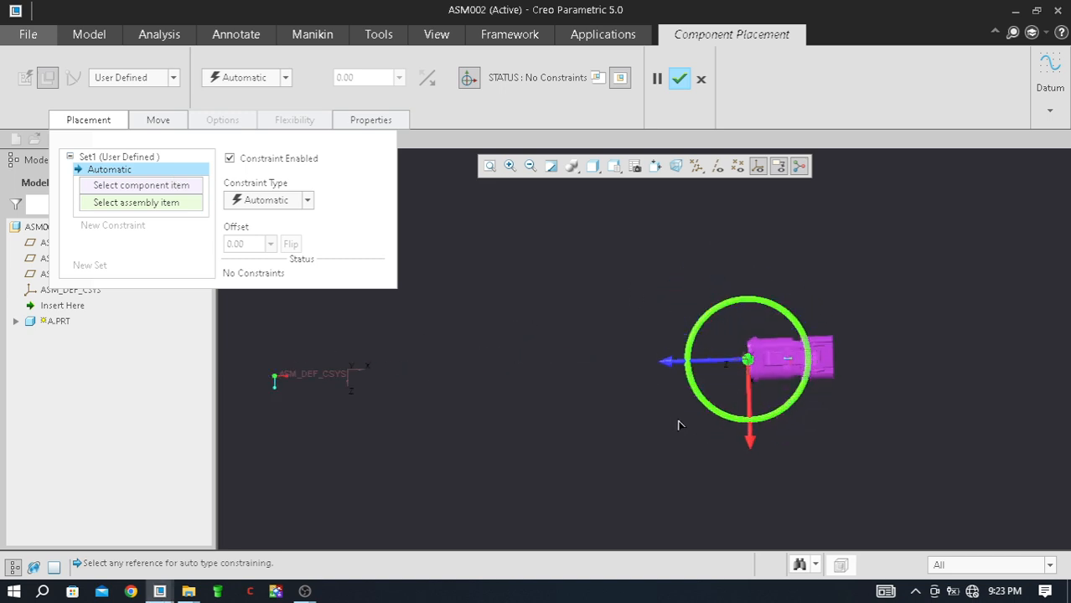
Step: Lock connector A's reversed orientation with the Fix constraint and accept the redefined placement
left_click(285, 77)
left_click(276, 224)
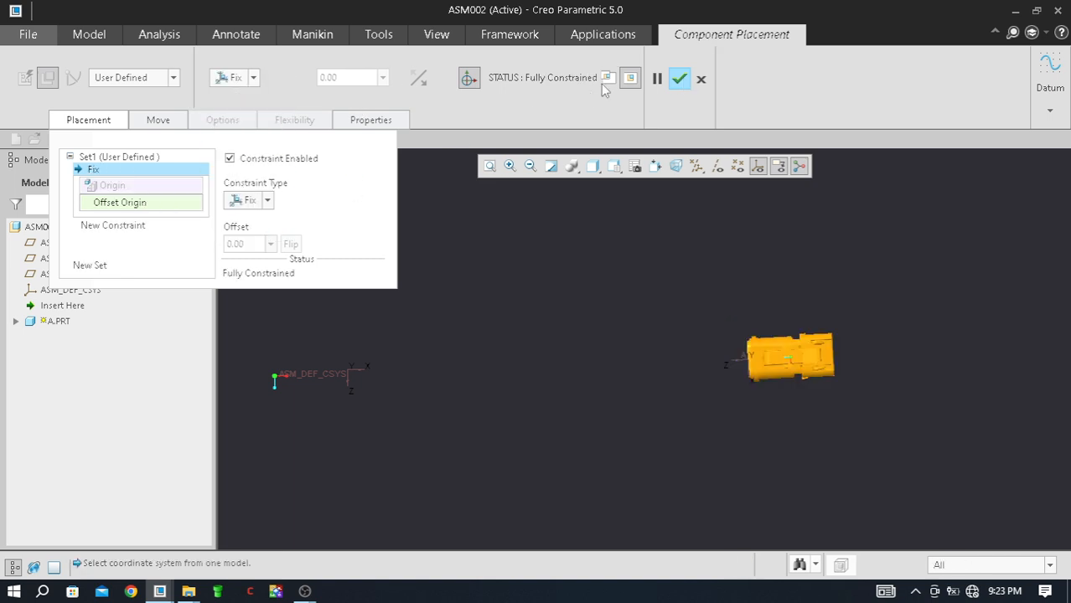
left_click(679, 79)
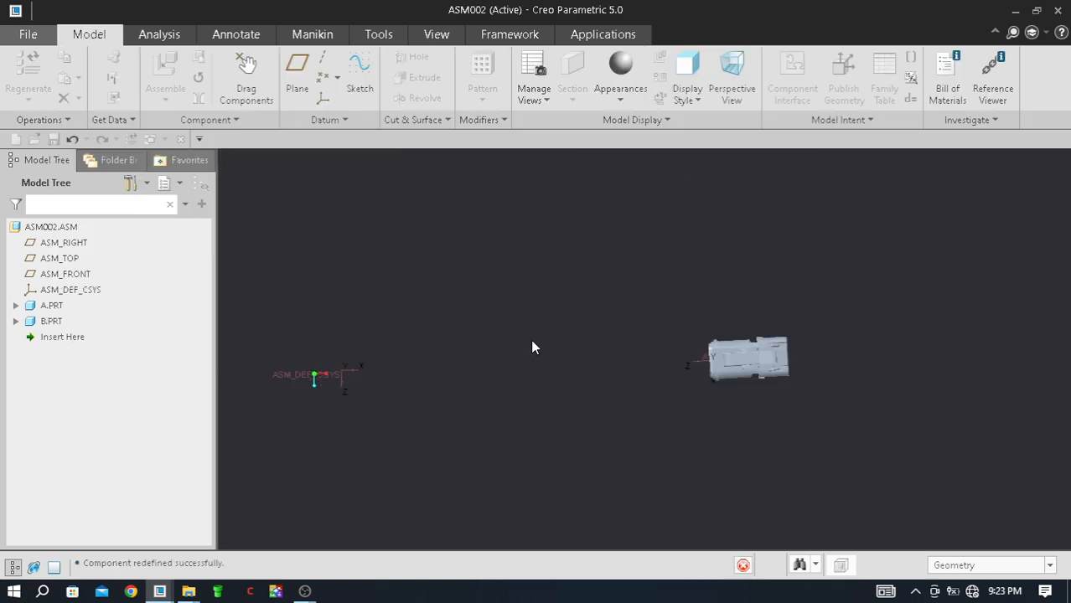
scroll(578, 307, "up", 7)
scroll(492, 333, "down", 4)
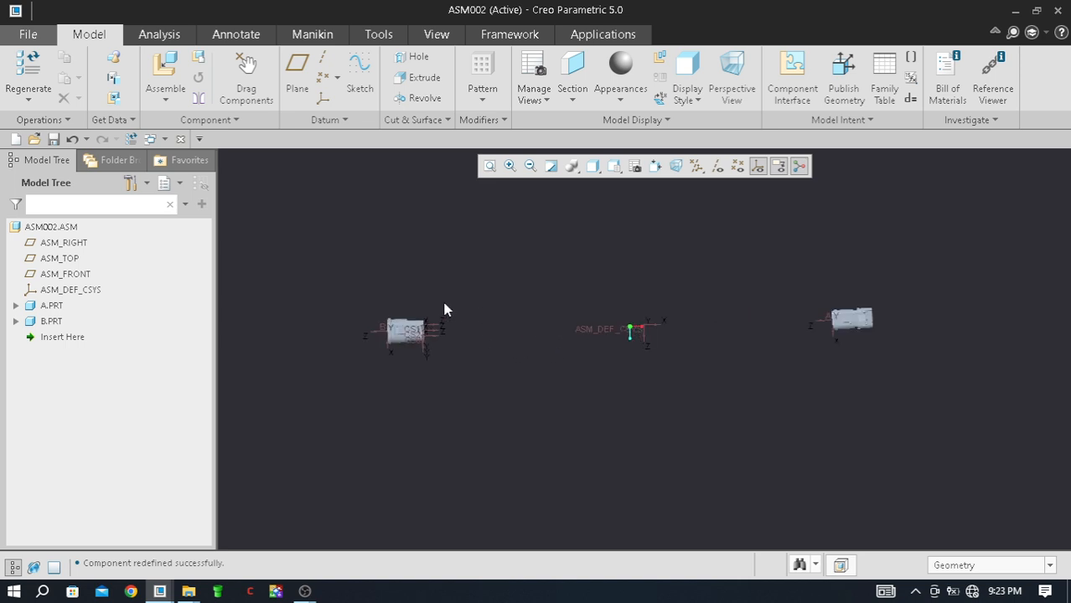
middle_click_drag(507, 365, 306, 380)
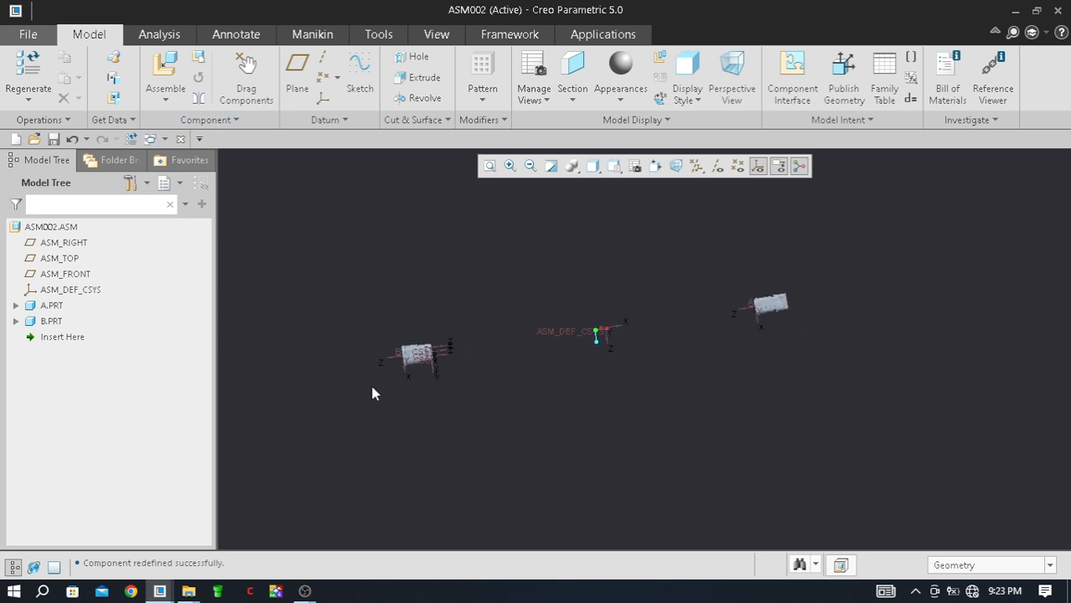
middle_click_drag(373, 394, 308, 388)
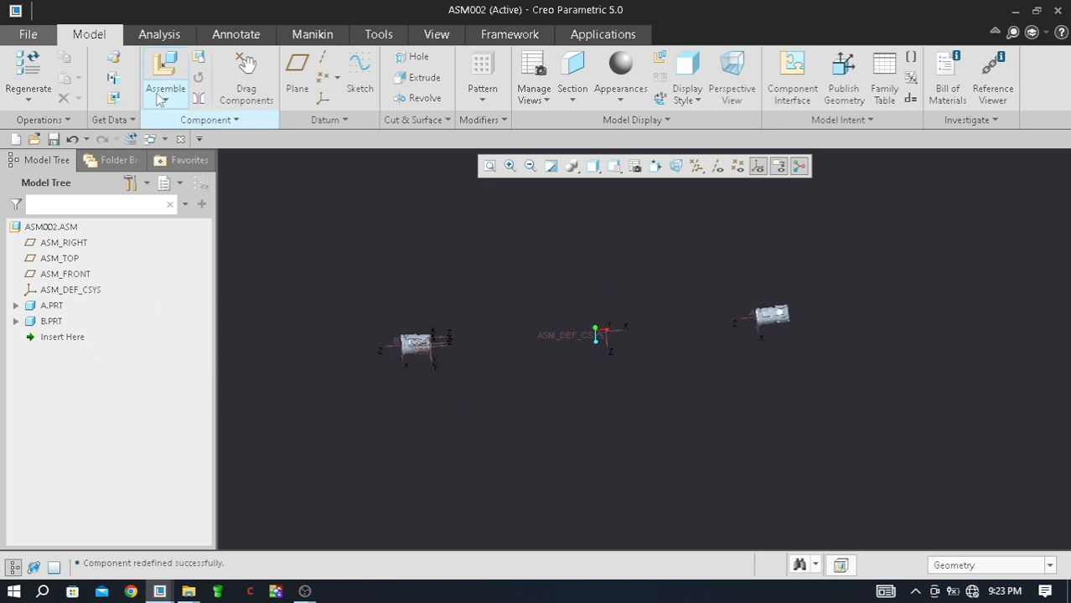
left_click(603, 37)
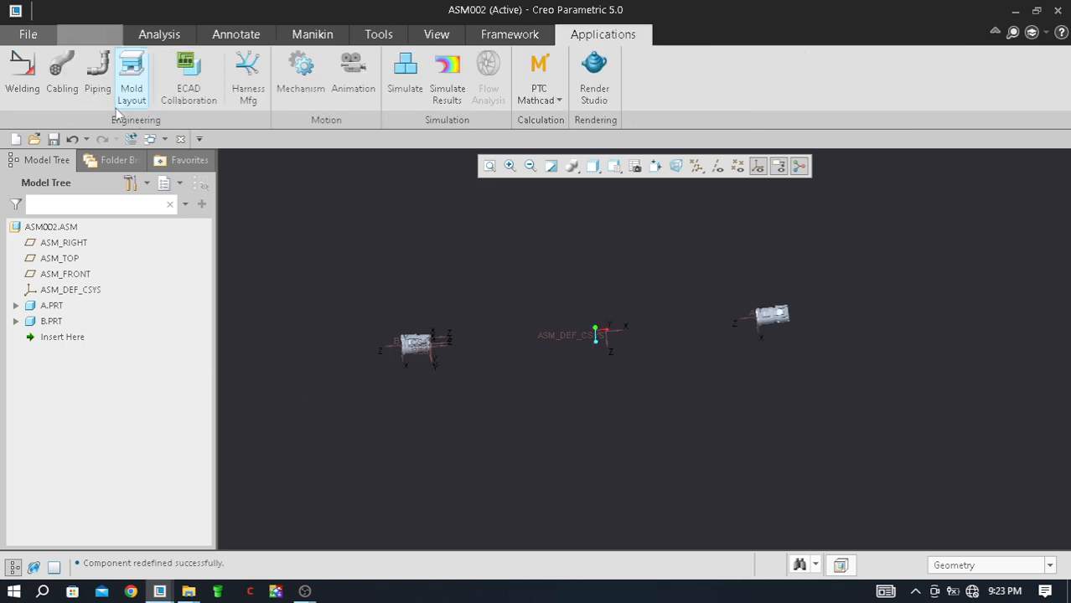
left_click(64, 74)
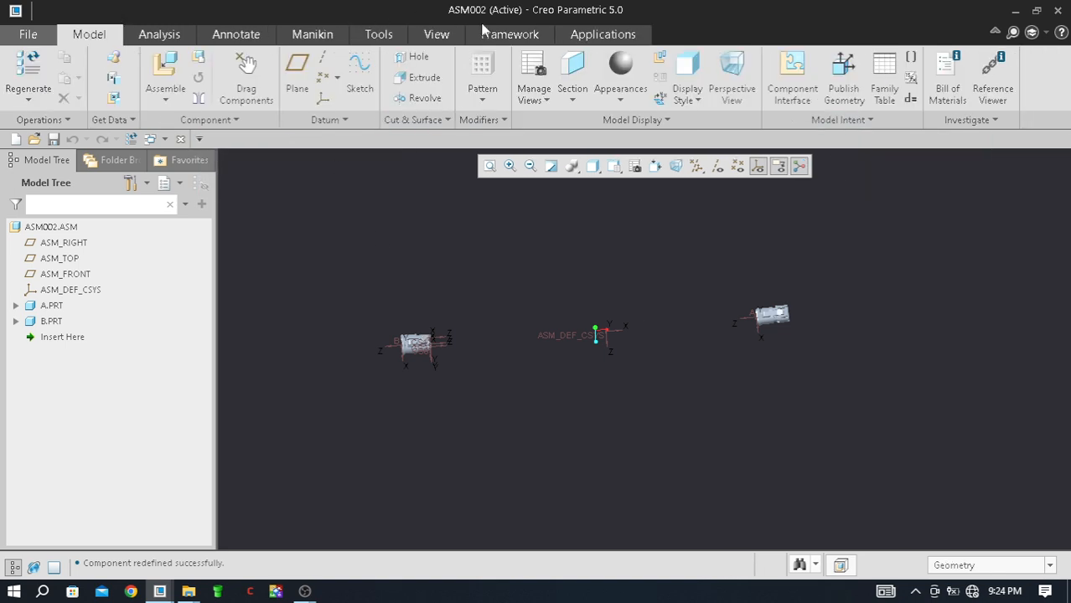
Step: Switch to the ASM0003 window and examine the board harness together with the connectors of the ASM002 subassembly
key("alt+Tab")
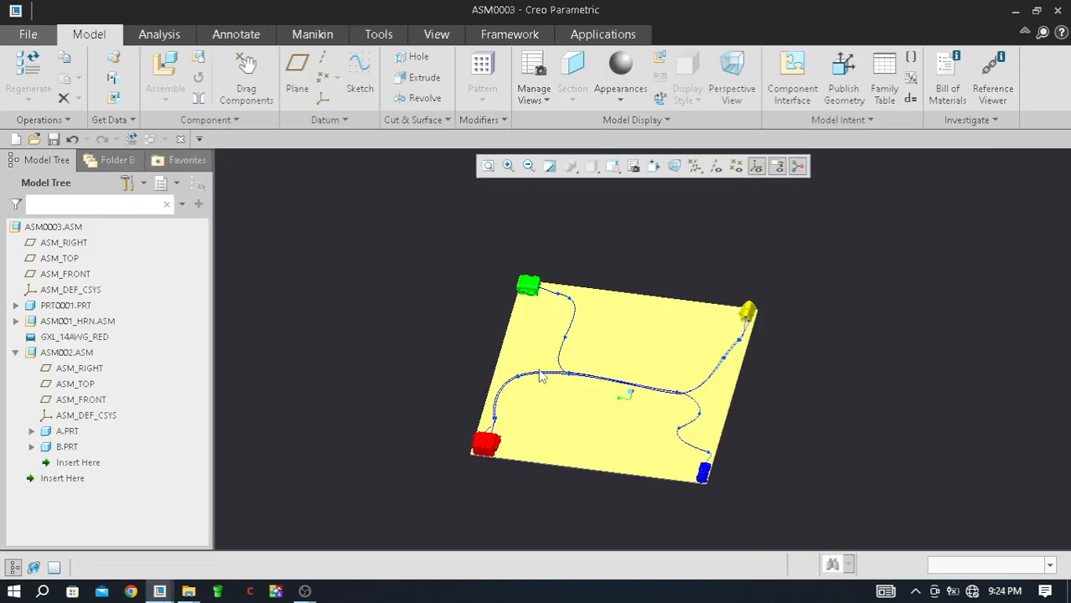
mouse_move(650, 445)
middle_mouse_down()
mouse_move(587, 421)
mouse_move(686, 538)
mouse_move(645, 567)
mouse_move(691, 402)
mouse_move(675, 366)
mouse_move(675, 400)
mouse_move(662, 405)
middle_mouse_up()
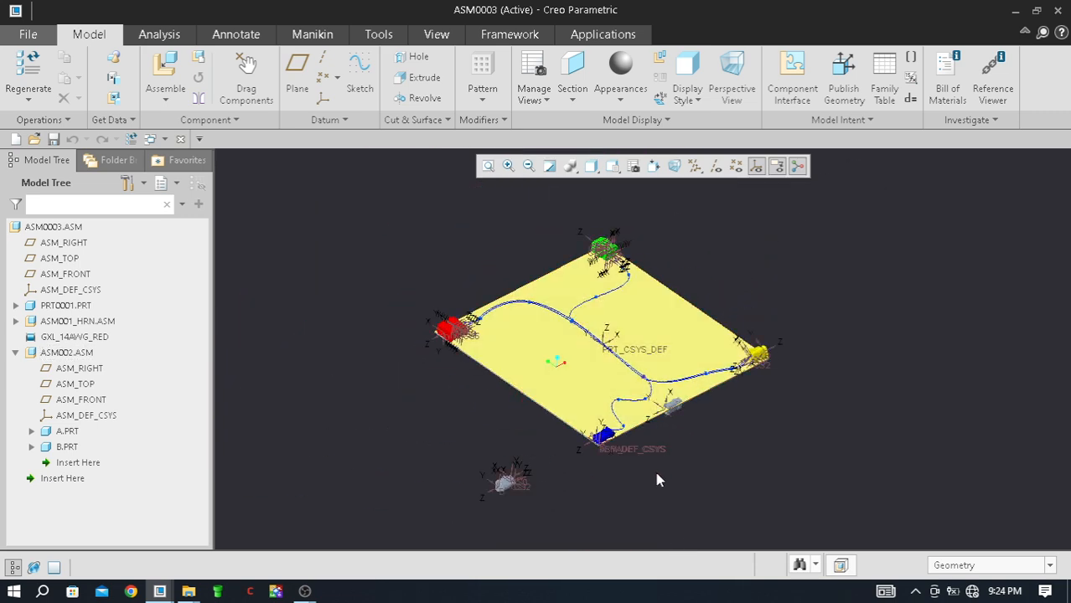
scroll(655, 471, "down", 3)
scroll(445, 416, "up", 1)
scroll(507, 433, "down", 2)
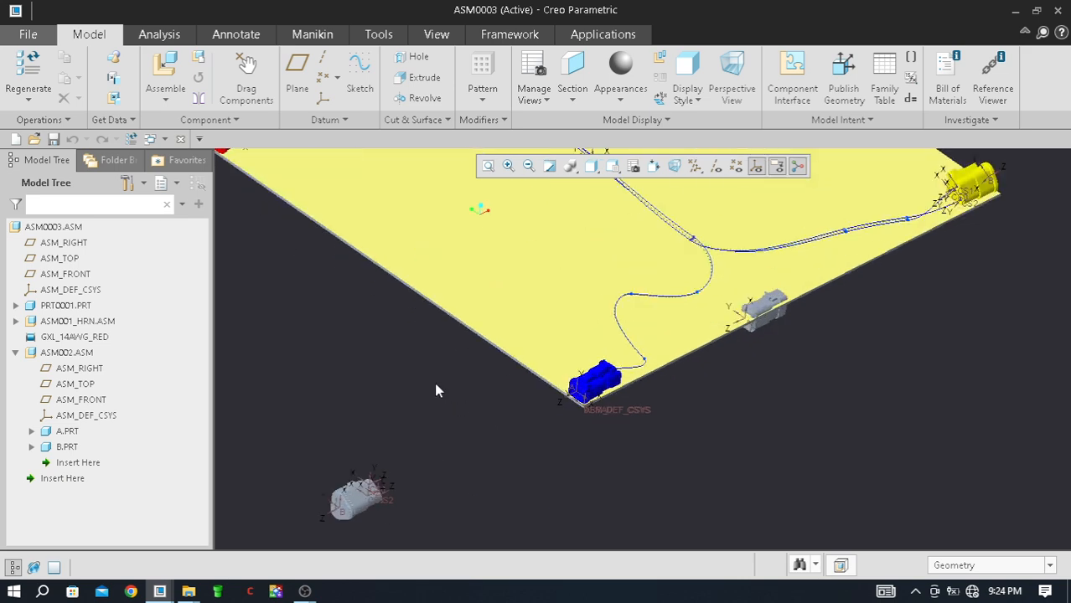
scroll(435, 383, "up", 2)
scroll(634, 334, "up", 2)
scroll(641, 359, "down", 2)
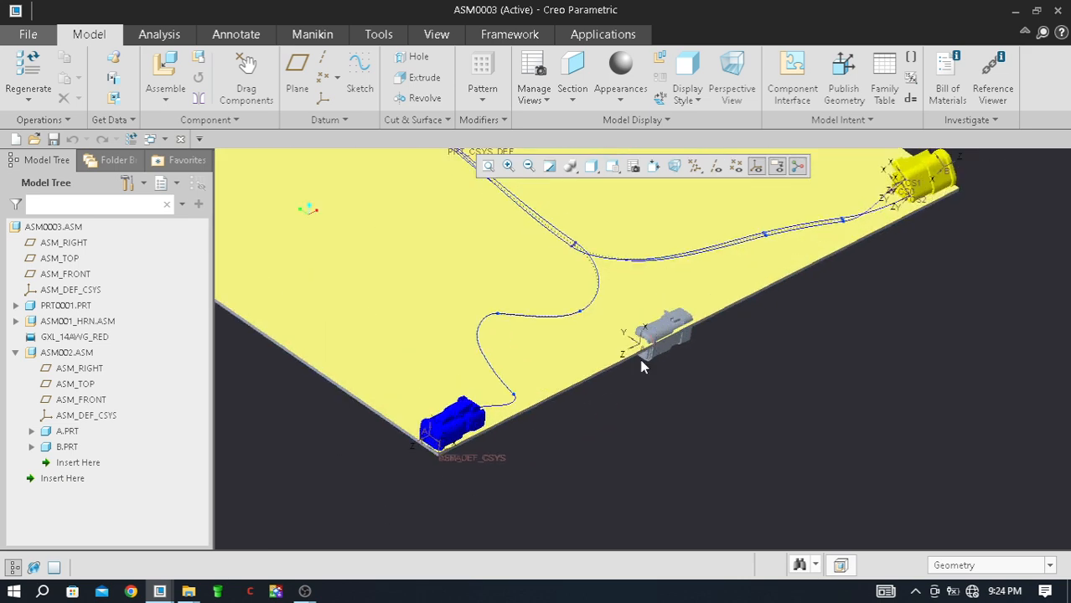
scroll(645, 347, "up", 3)
scroll(588, 262, "down", 2)
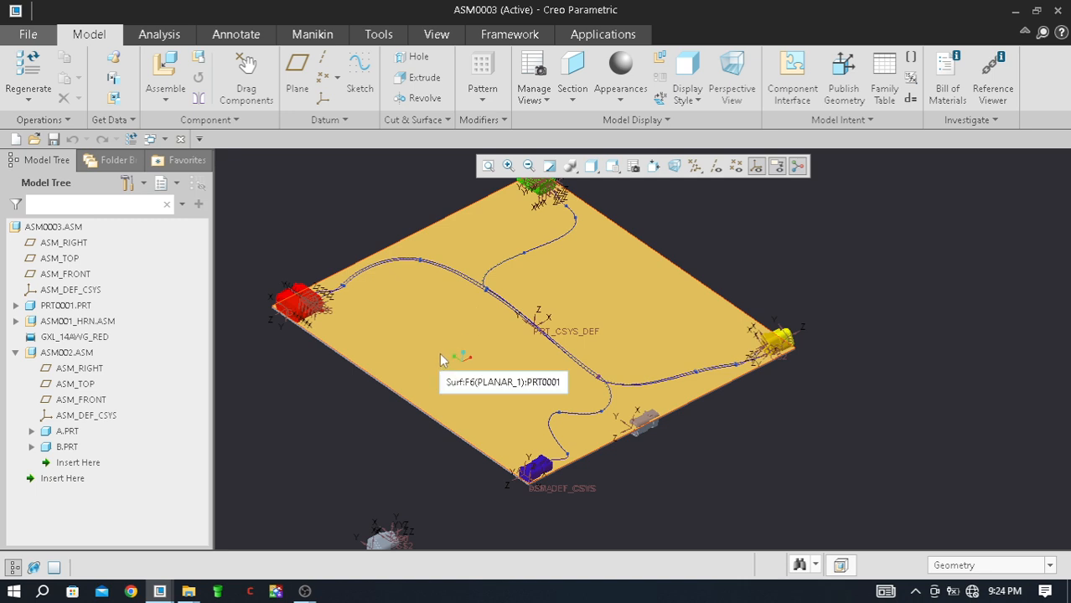
Step: Return to the ASM002 window, make it active and enter the Cabling application
key("alt+Tab")
key("ctrl+a")
middle_click_drag(479, 382, 536, 364)
scroll(781, 300, "down", 3)
scroll(734, 316, "up", 3)
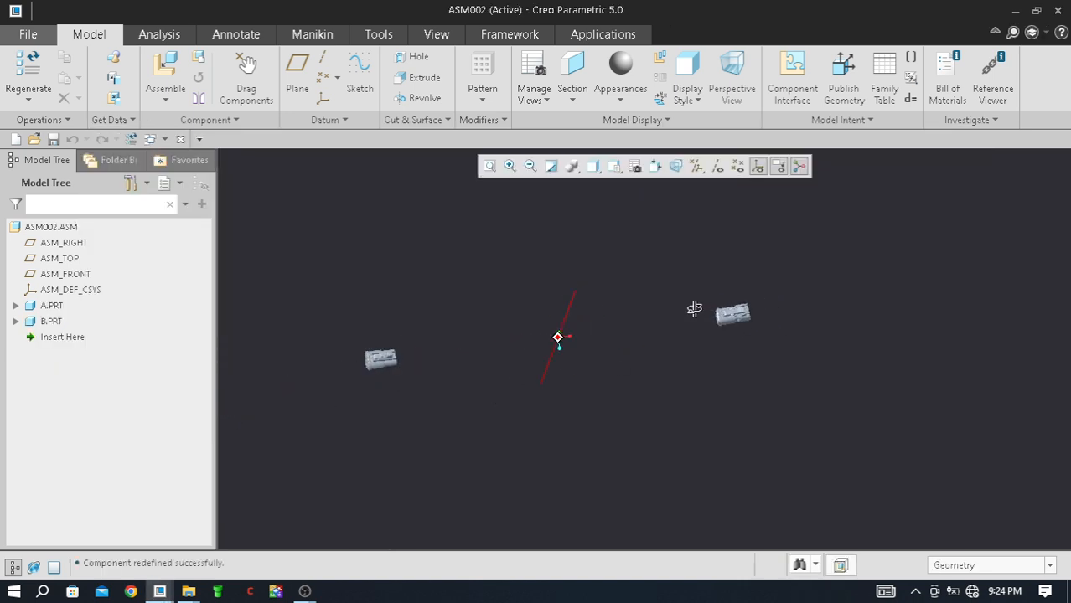
left_click(602, 33)
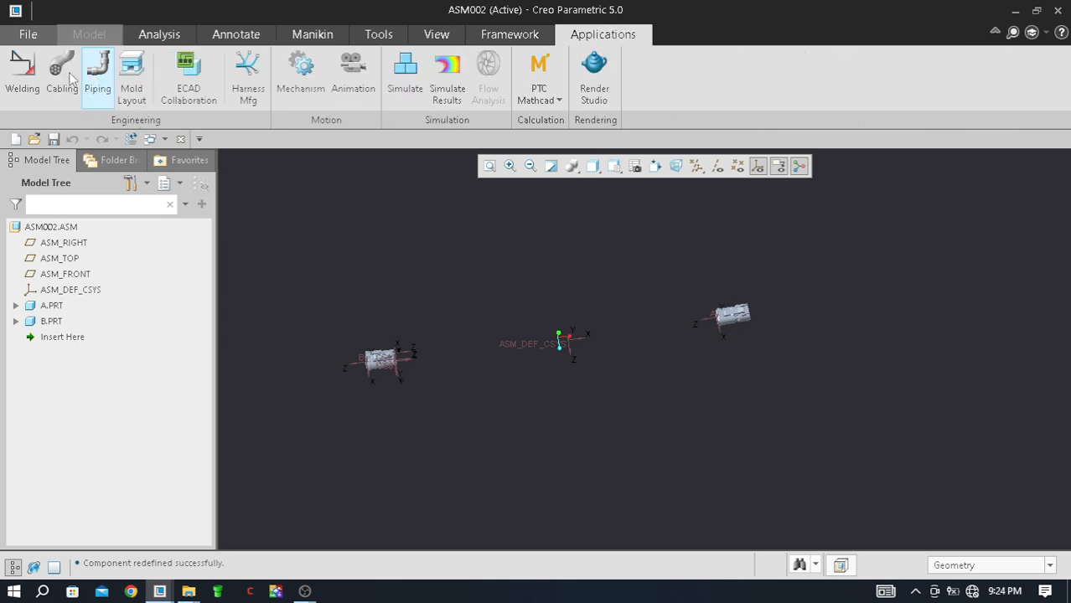
left_click(61, 71)
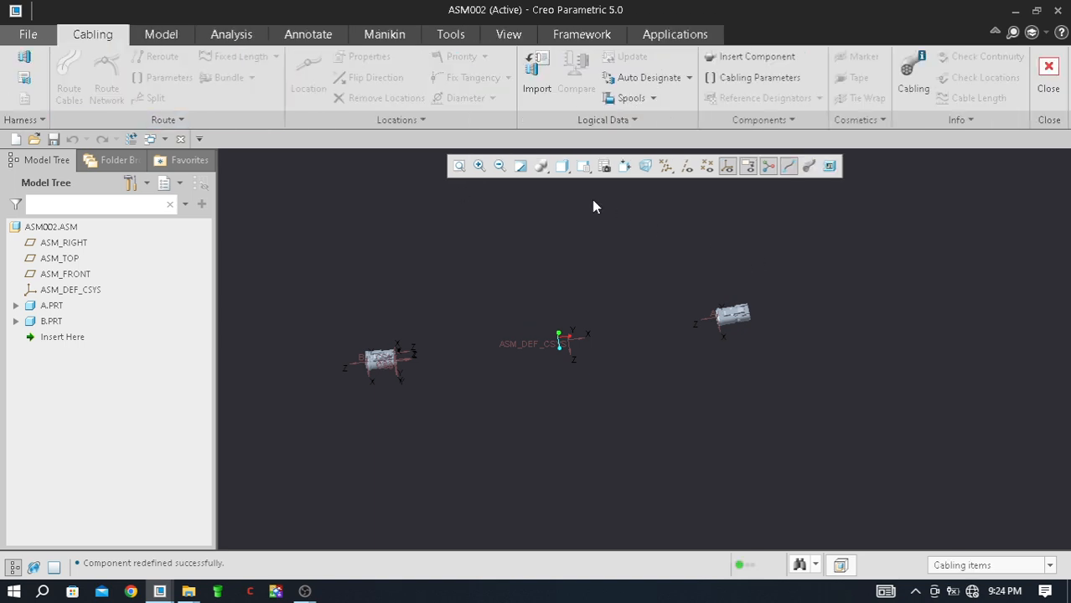
Step: Create a new harness part named prt0003 using the default template
left_click(23, 66)
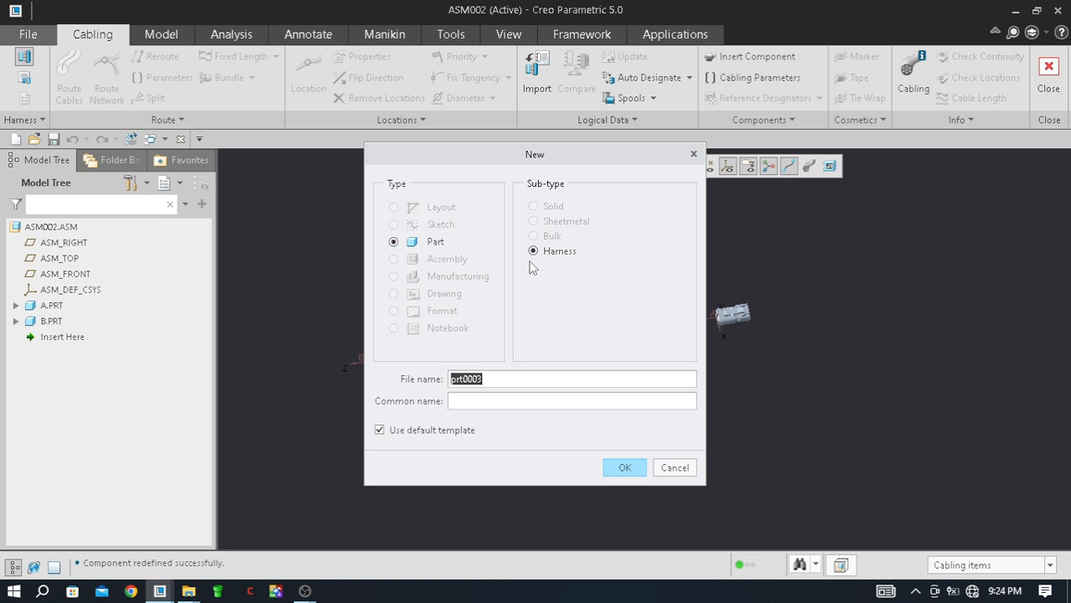
left_click(481, 382)
left_click(624, 467)
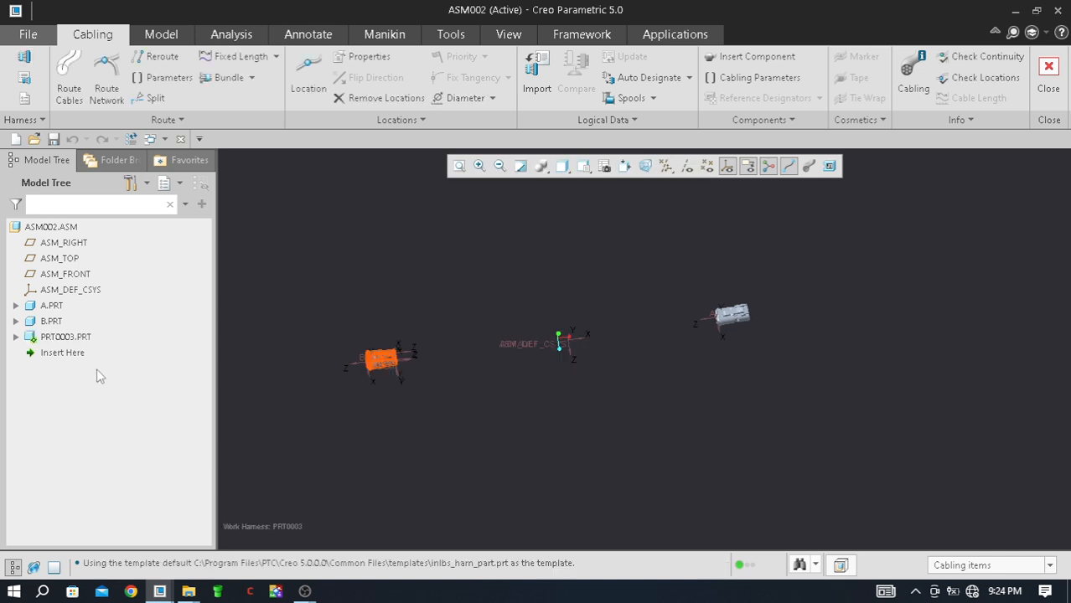
Step: Examine the contents of harness part PRT0003 and identify connectors A.PRT and B.PRT in the assembly
left_click(67, 337)
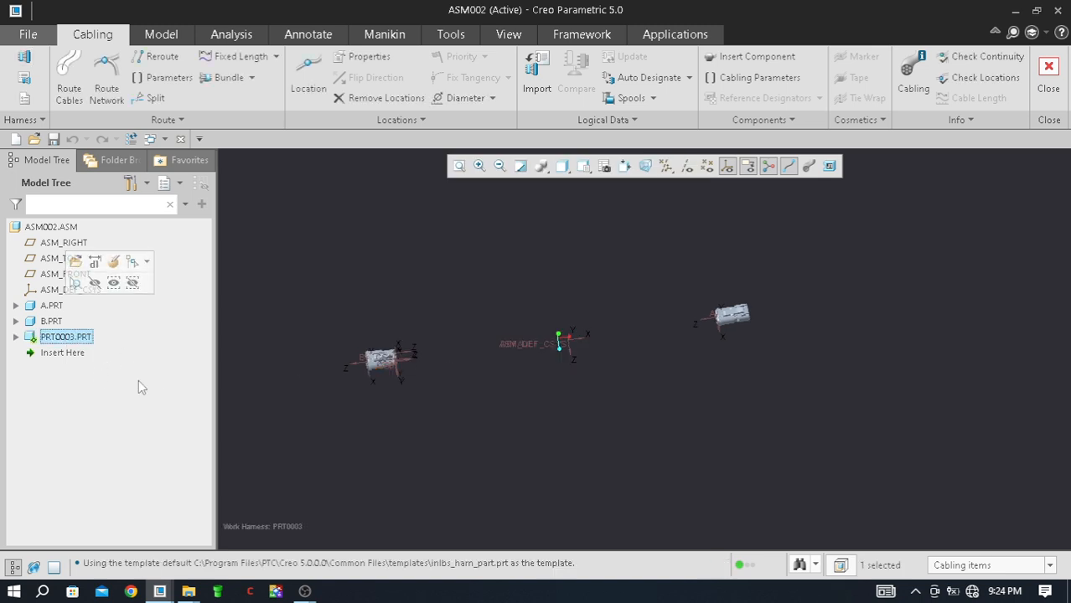
left_click(16, 337)
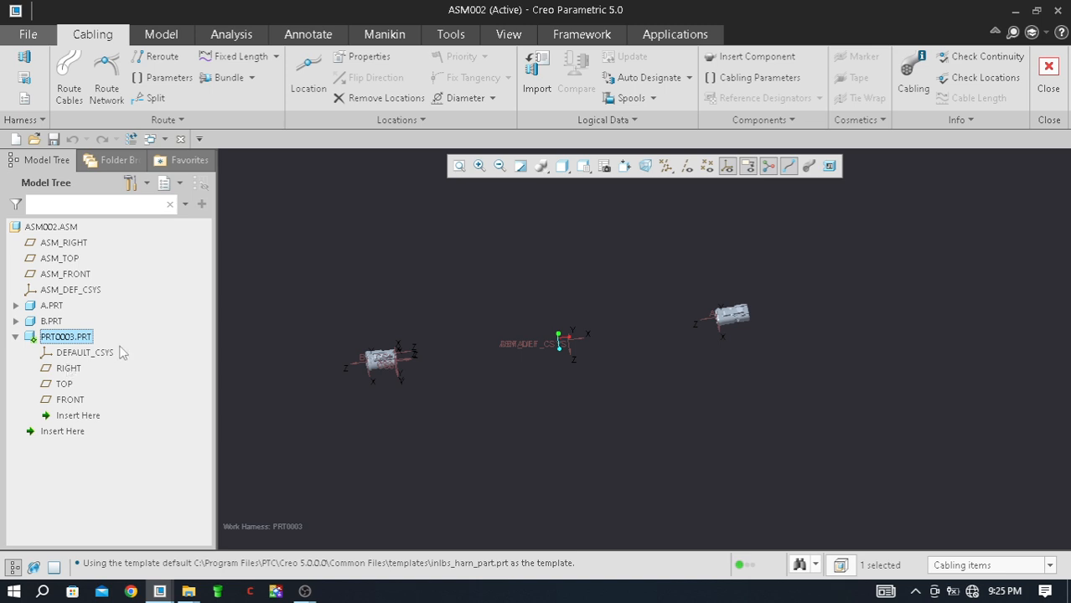
left_click(56, 322)
left_click(54, 312)
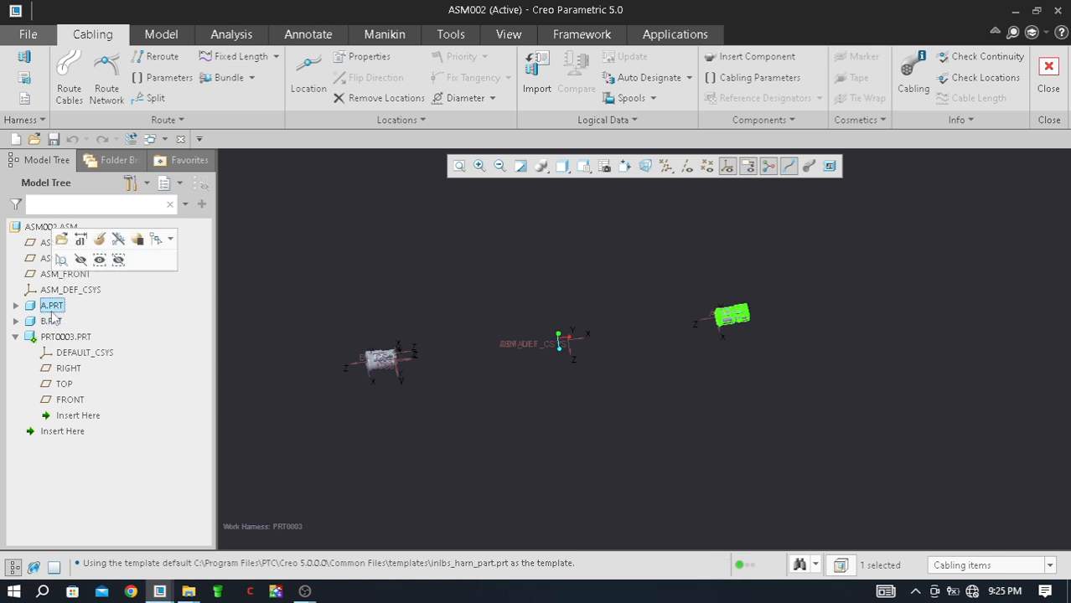
left_click(351, 261)
scroll(428, 304, "up", 2)
mouse_move(438, 375)
middle_mouse_down()
mouse_move(452, 375)
mouse_move(438, 363)
middle_mouse_up()
scroll(403, 341, "down", 3)
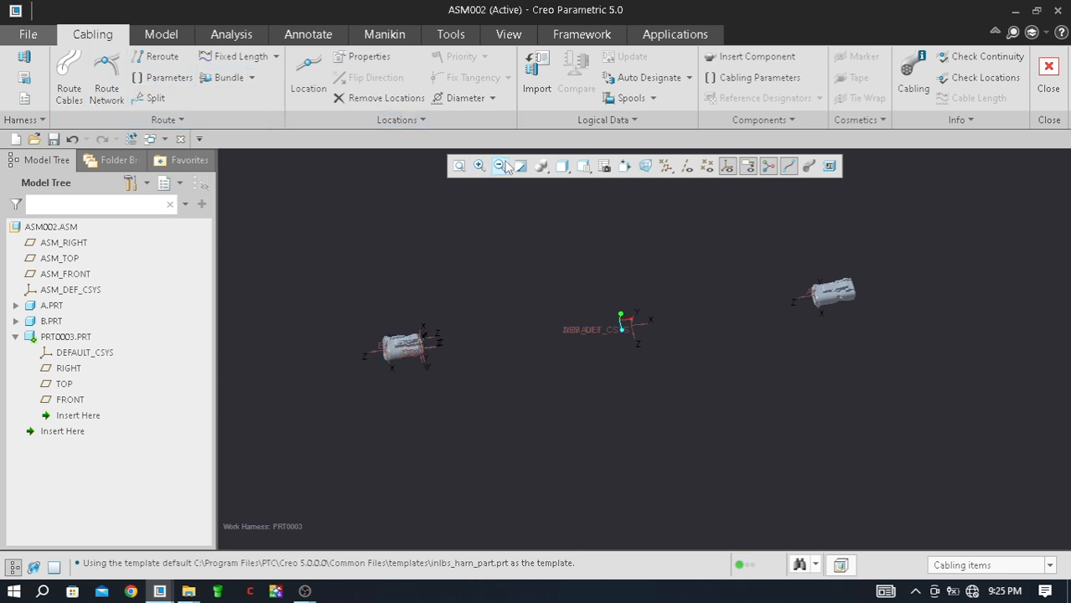
Step: Start a Route Network, inspect coordinate system A on connector A's face and orient the assembly to the TOP view
left_click(107, 76)
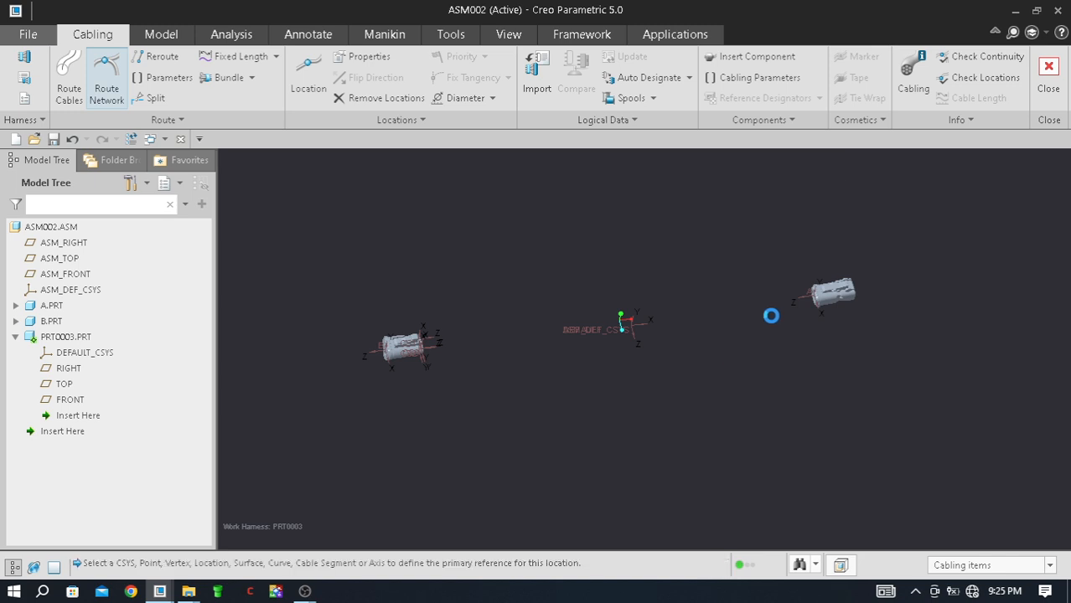
mouse_move(774, 342)
middle_mouse_down()
mouse_move(795, 318)
mouse_move(789, 337)
mouse_move(765, 327)
middle_mouse_up()
scroll(777, 291, "up", 5)
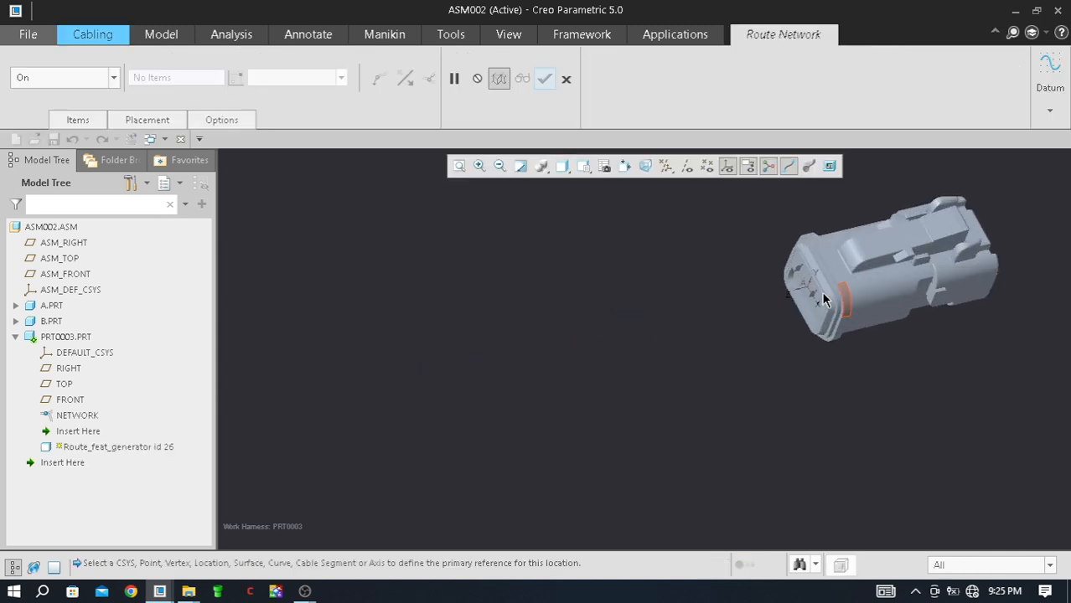
scroll(809, 289, "up", 8)
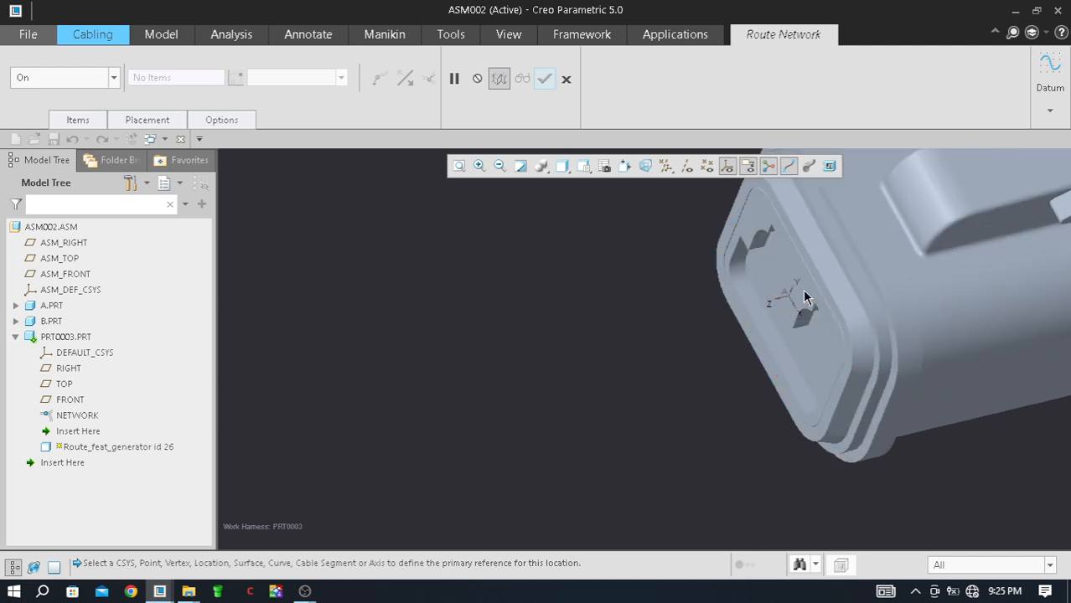
scroll(837, 306, "up", 3)
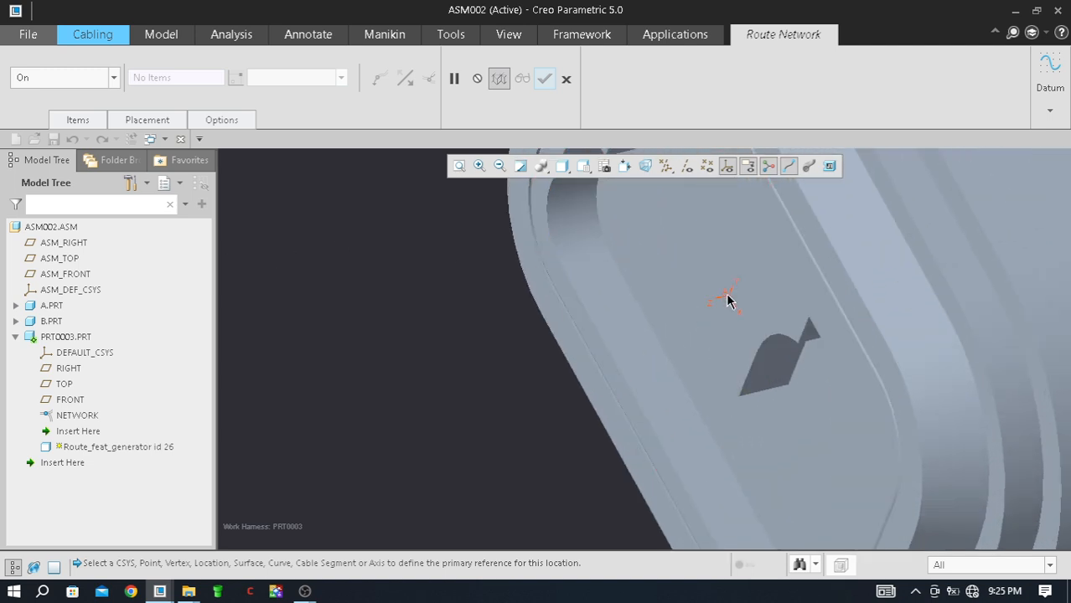
scroll(719, 293, "down", 2)
left_click(587, 167)
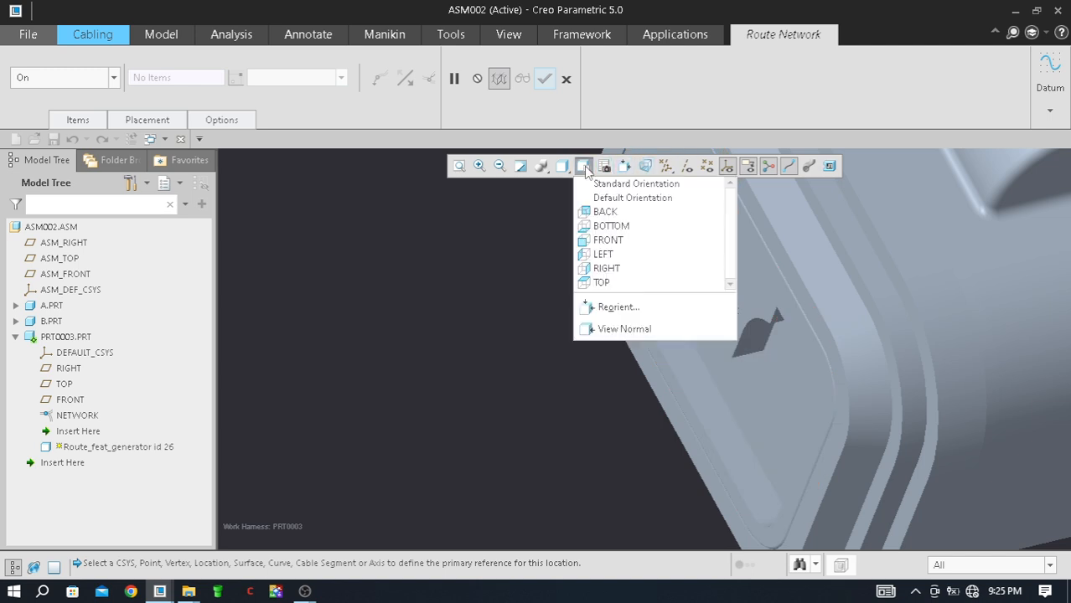
left_click(610, 281)
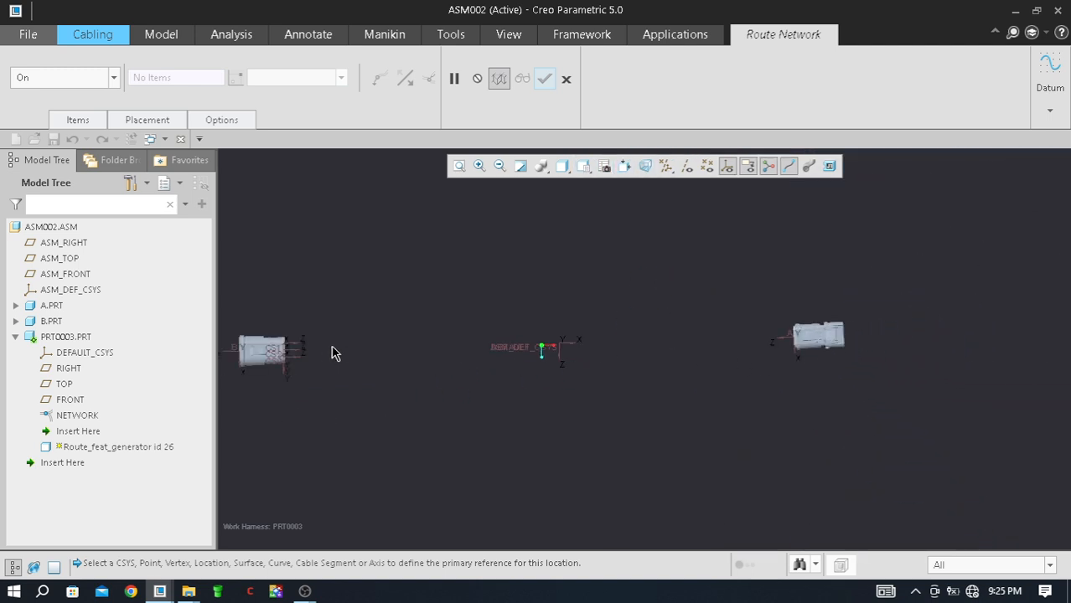
Step: Set the network location type to Offset from Point and choose ASM_DEF_CSYS as its primary reference
left_click(115, 78)
left_click(97, 116)
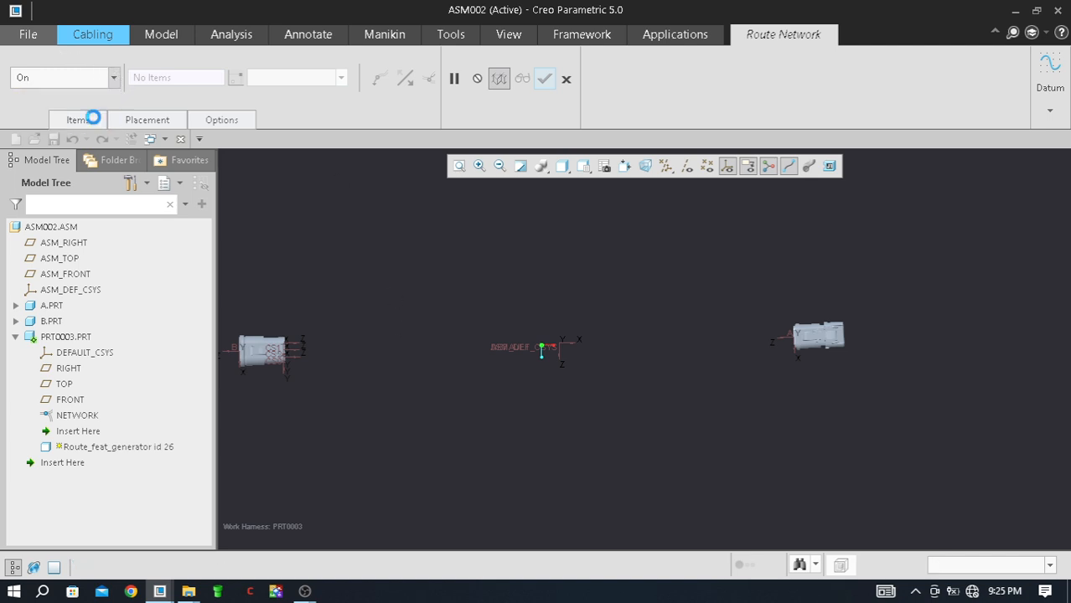
scroll(364, 276, "down", 1)
scroll(347, 323, "down", 1)
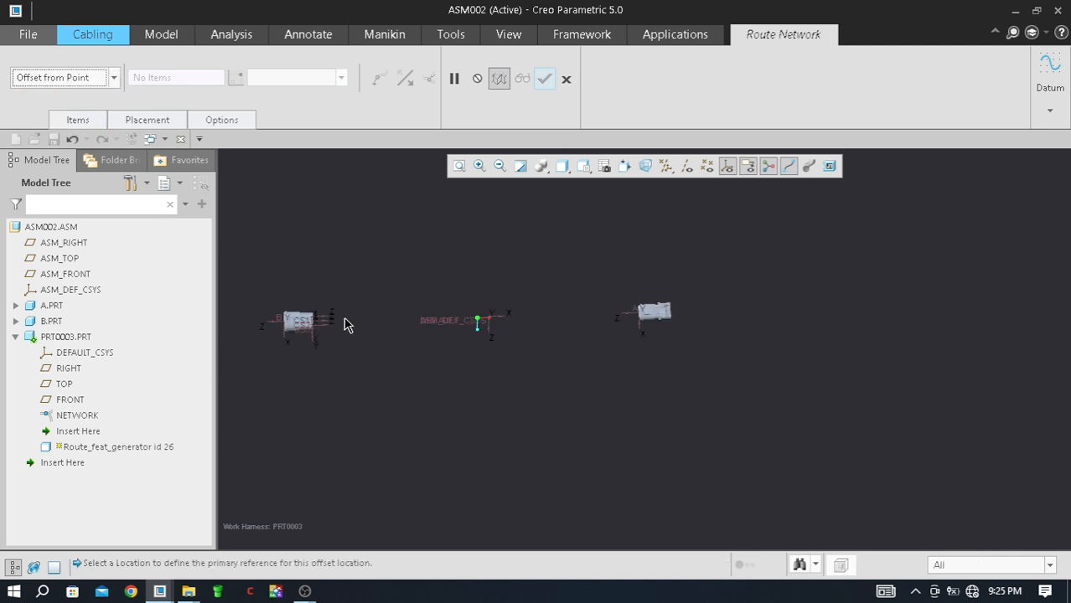
scroll(337, 323, "up", 3)
scroll(385, 313, "down", 1)
scroll(317, 333, "up", 1)
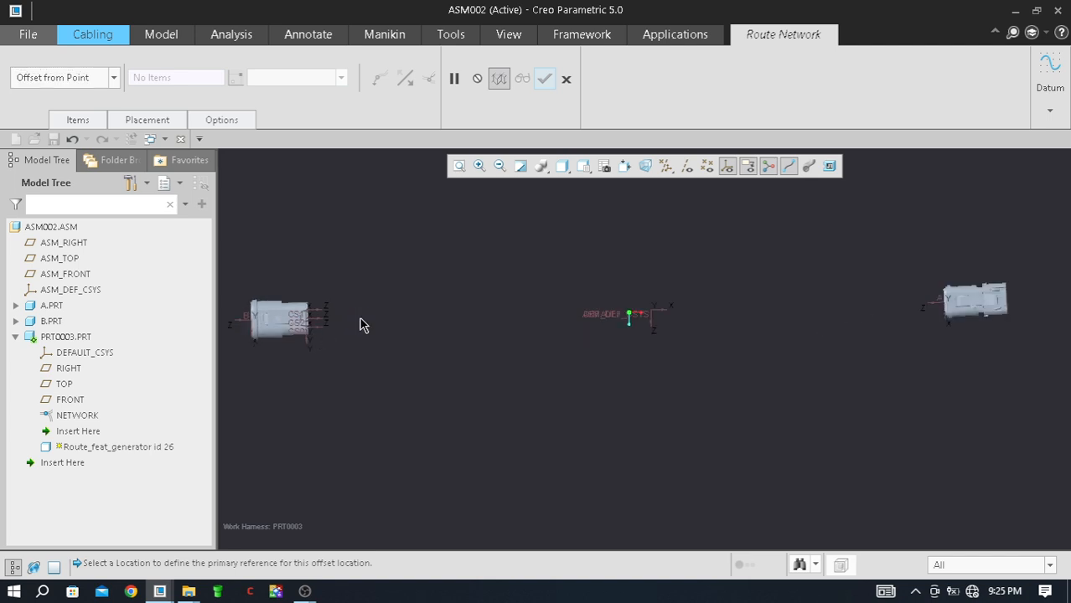
left_click(71, 290)
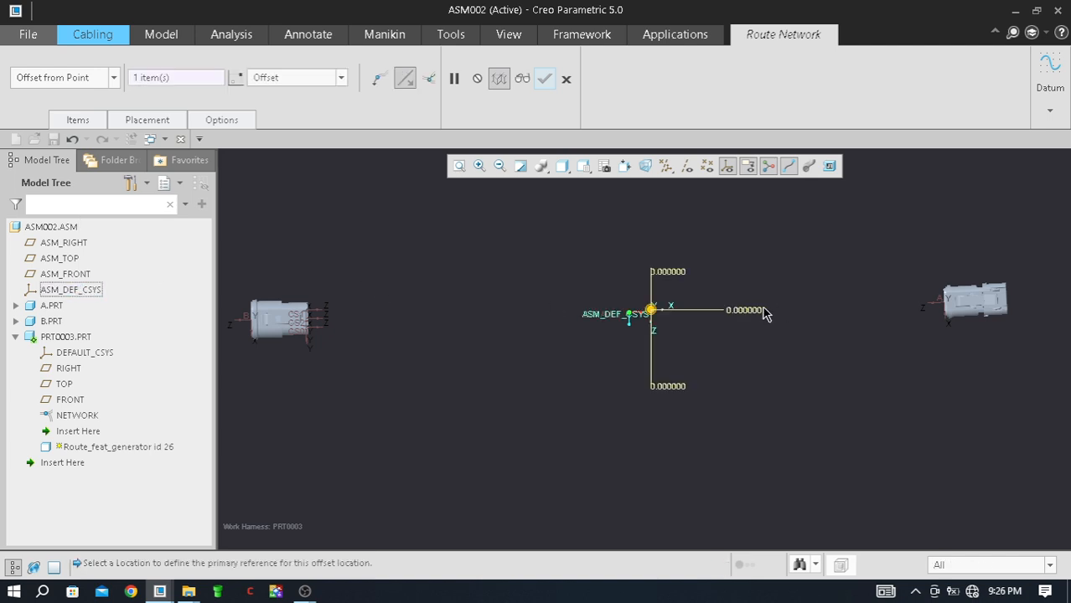
scroll(644, 335, "down", 3)
scroll(671, 329, "up", 2)
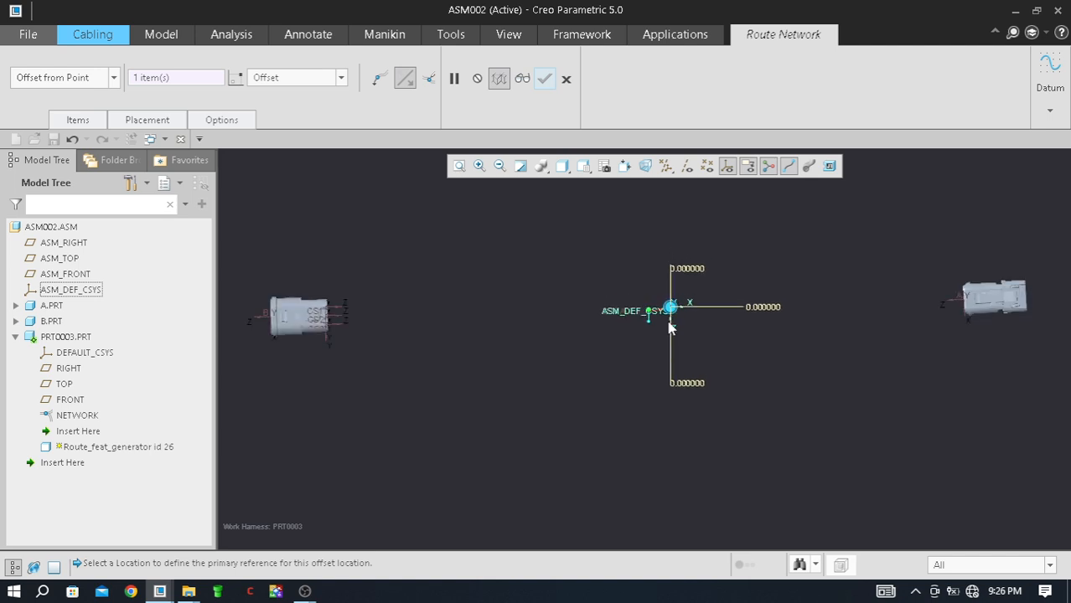
left_click(402, 311)
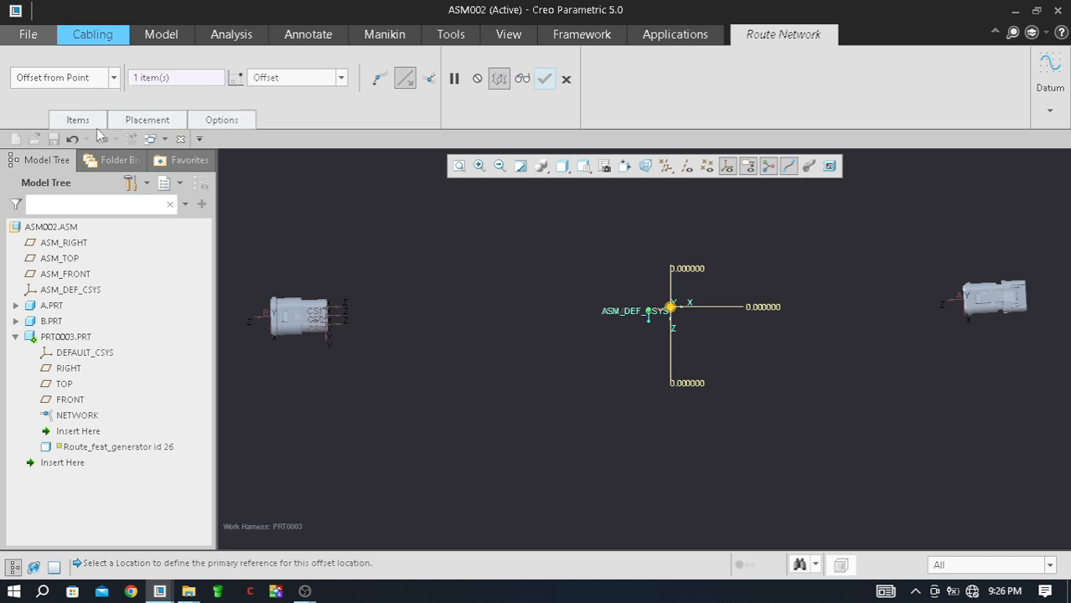
Step: Try the Use Direction location type and return to Offset from Point
left_click(115, 78)
left_click(50, 112)
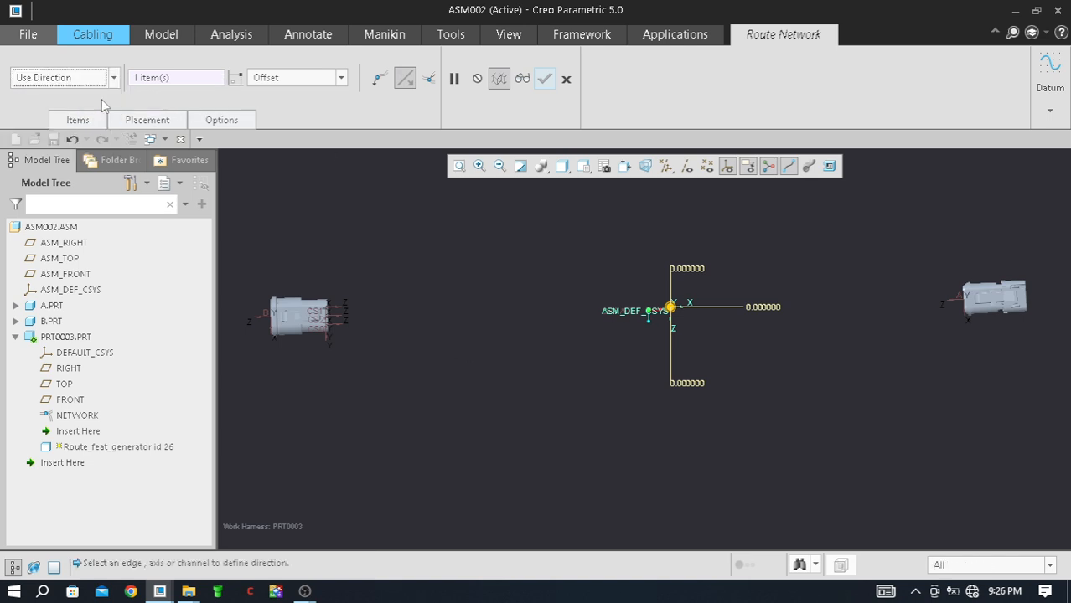
left_click(115, 78)
left_click(80, 128)
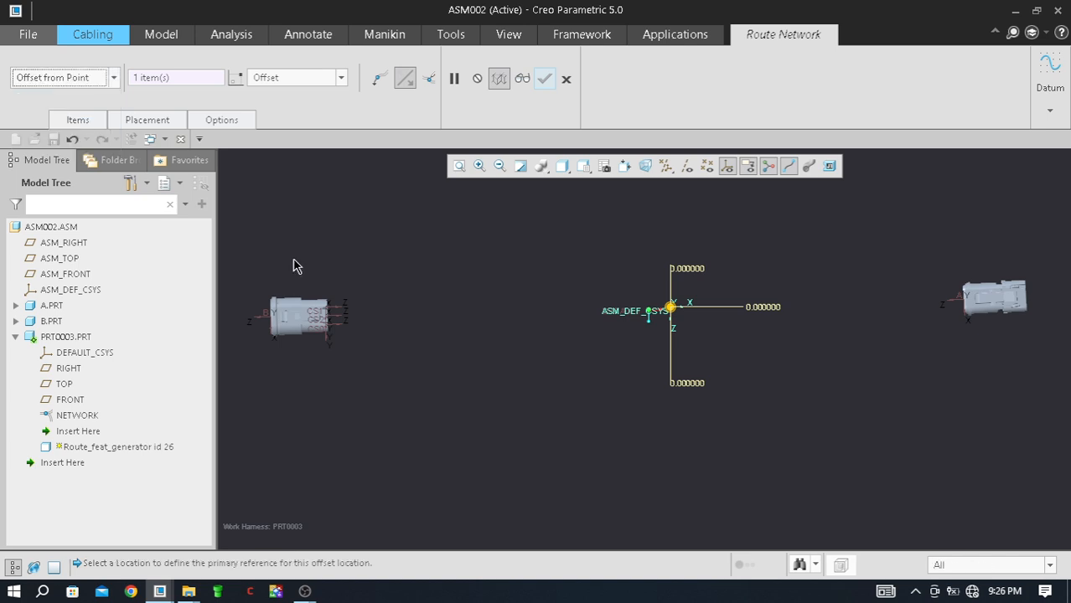
Step: Reselect ASM_DEF_CSYS as the reference of the offset location and keep the Offset option
left_click(74, 290)
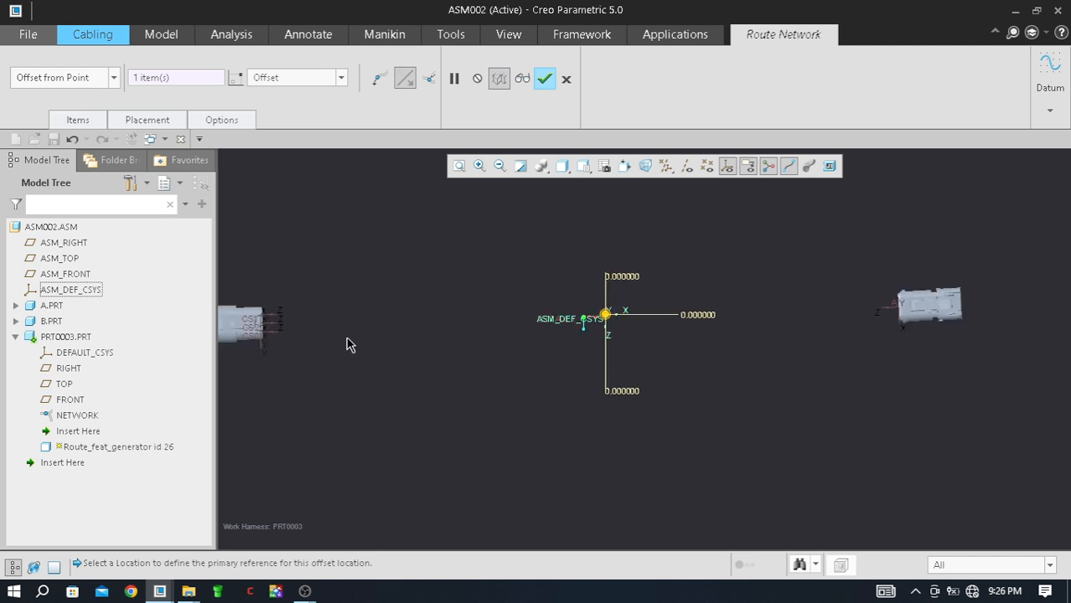
scroll(587, 316, "down", 2)
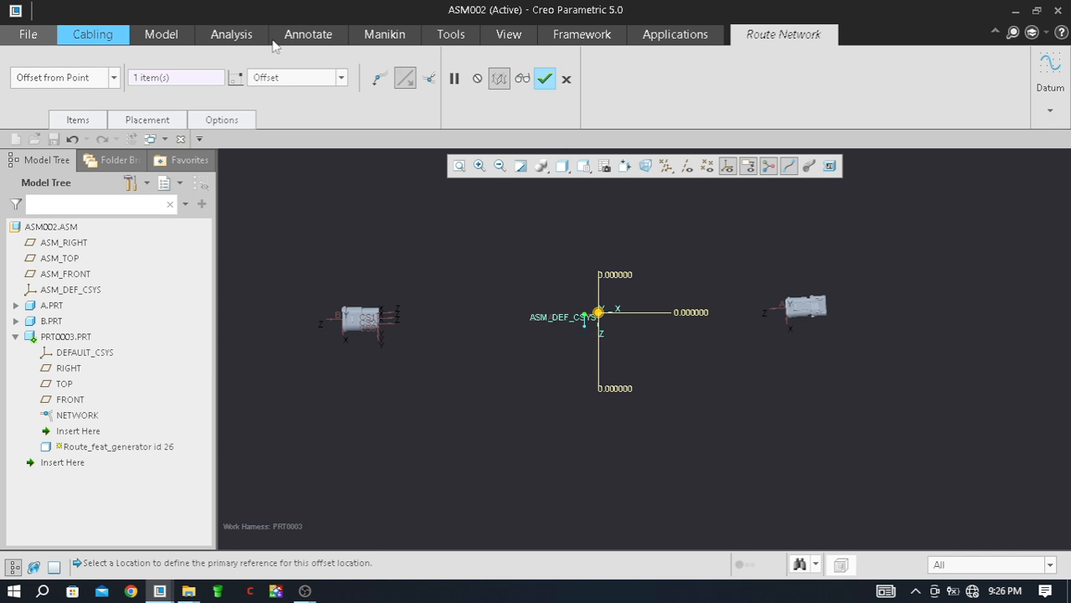
left_click(341, 77)
left_click(318, 90)
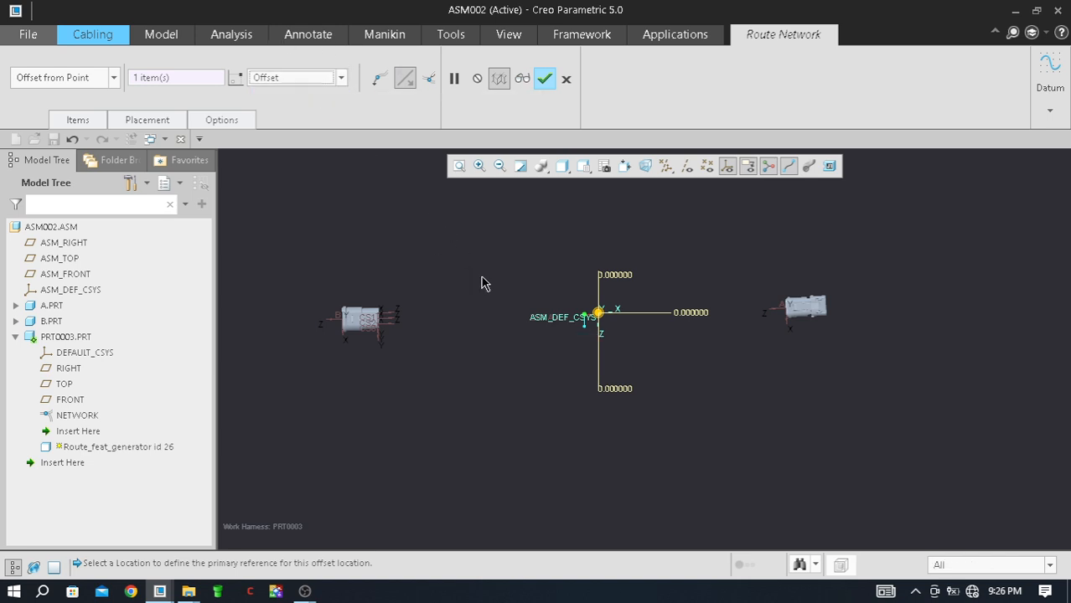
Step: Review the placement offsets of the location referenced to ASM_DEF_CSYS and cancel the Route Network
scroll(553, 326, "up", 1)
left_click(587, 315)
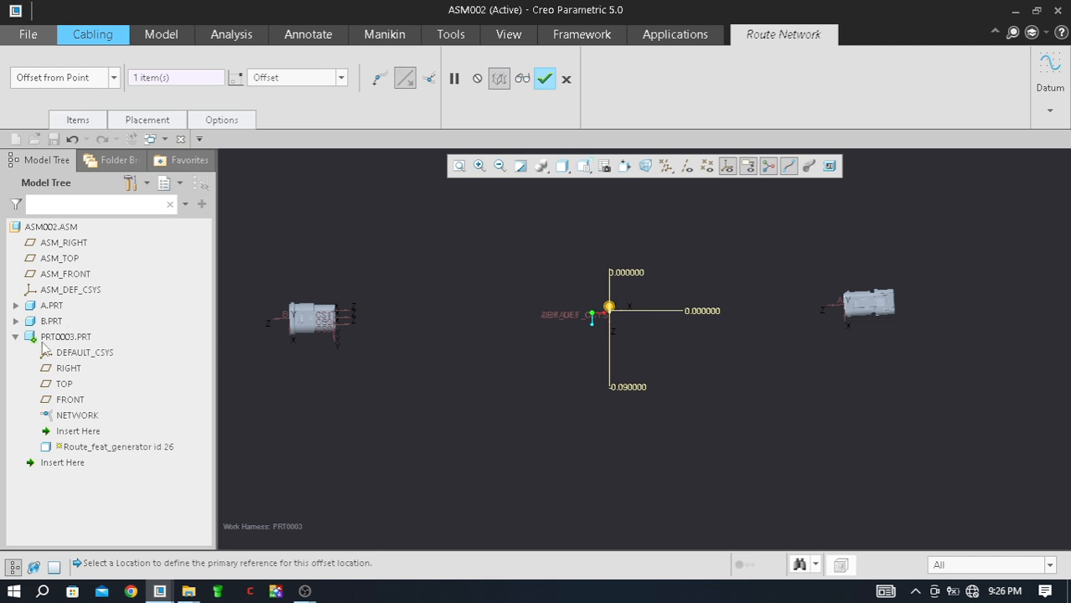
left_click(131, 121)
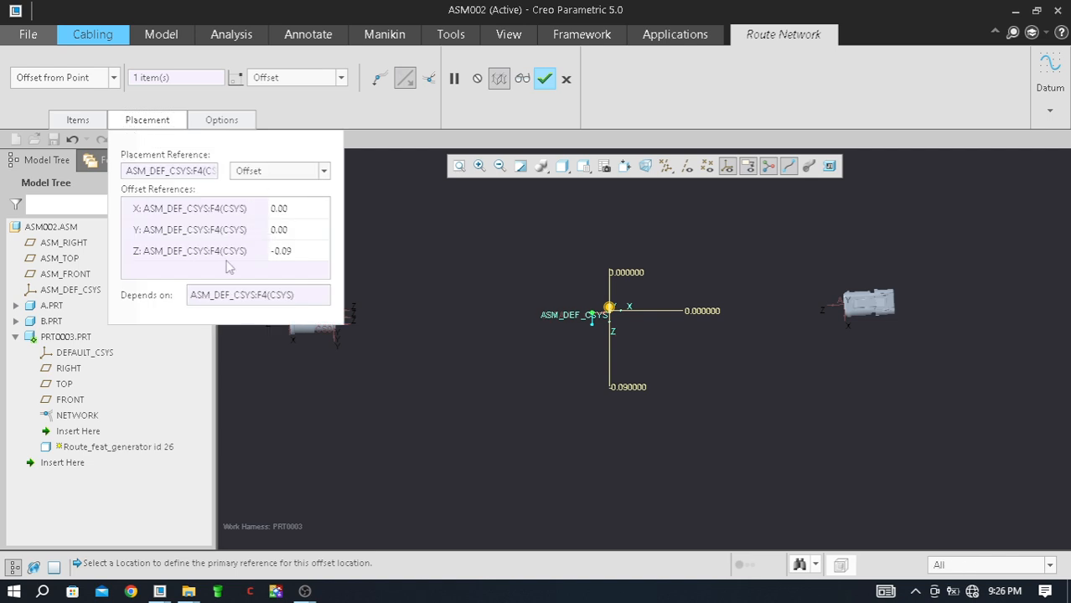
left_click(327, 171)
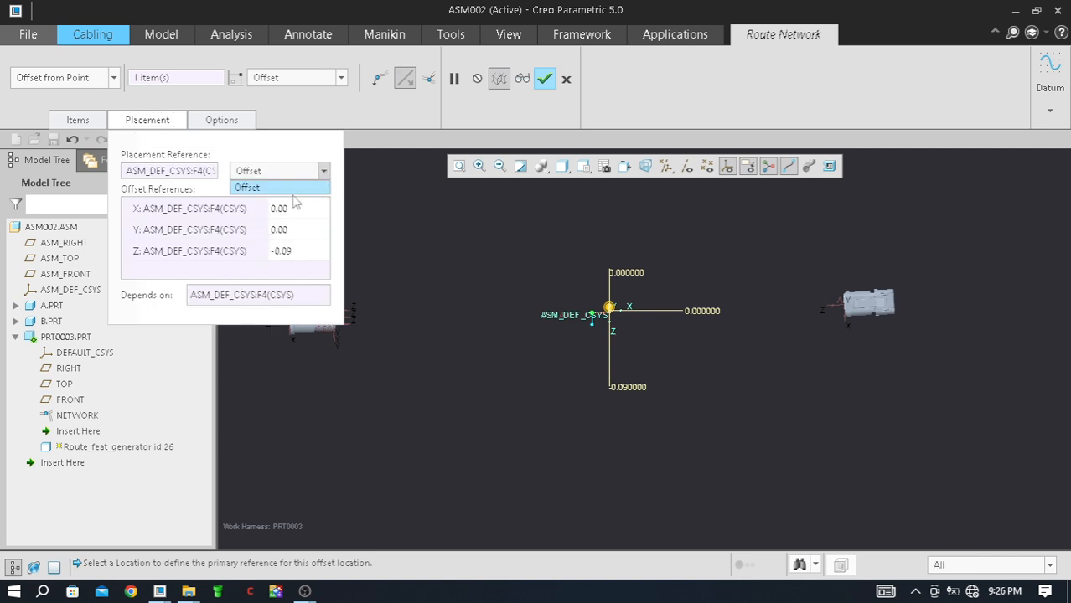
left_click(281, 185)
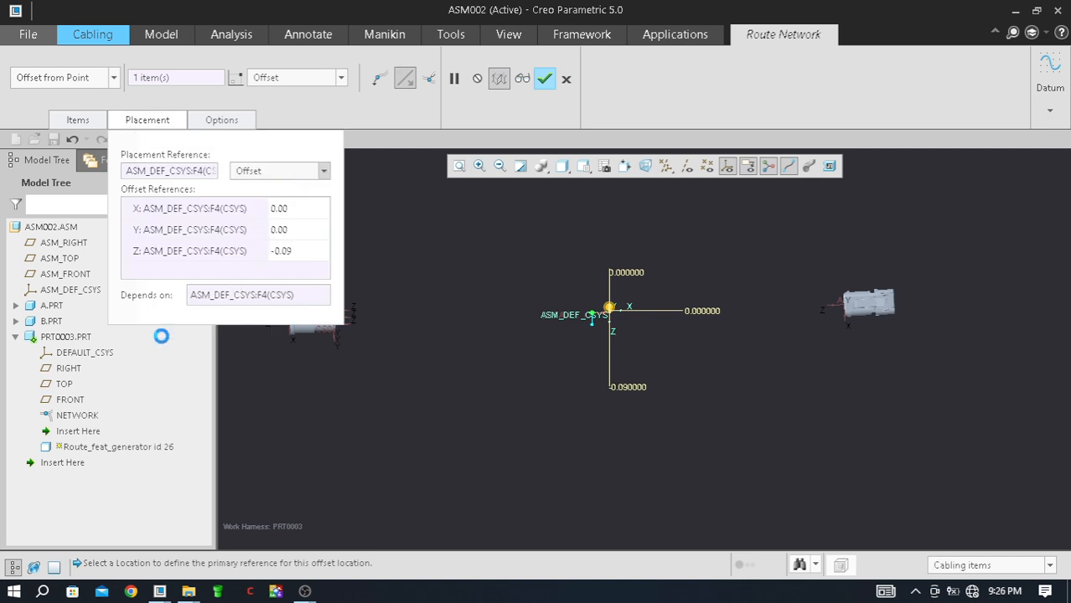
left_click(155, 123)
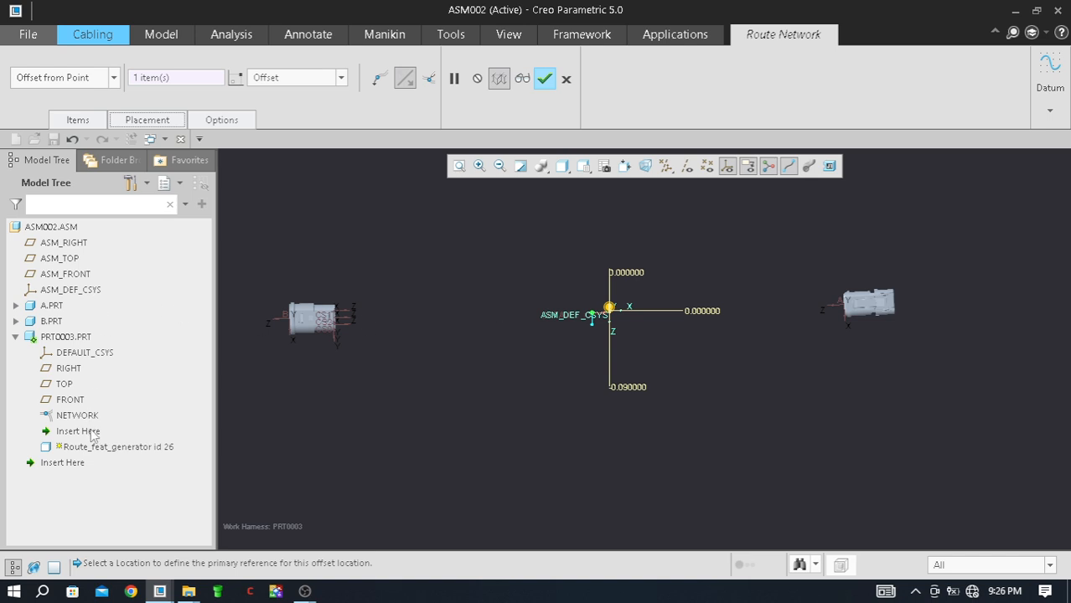
left_click(56, 292)
scroll(387, 317, "down", 3)
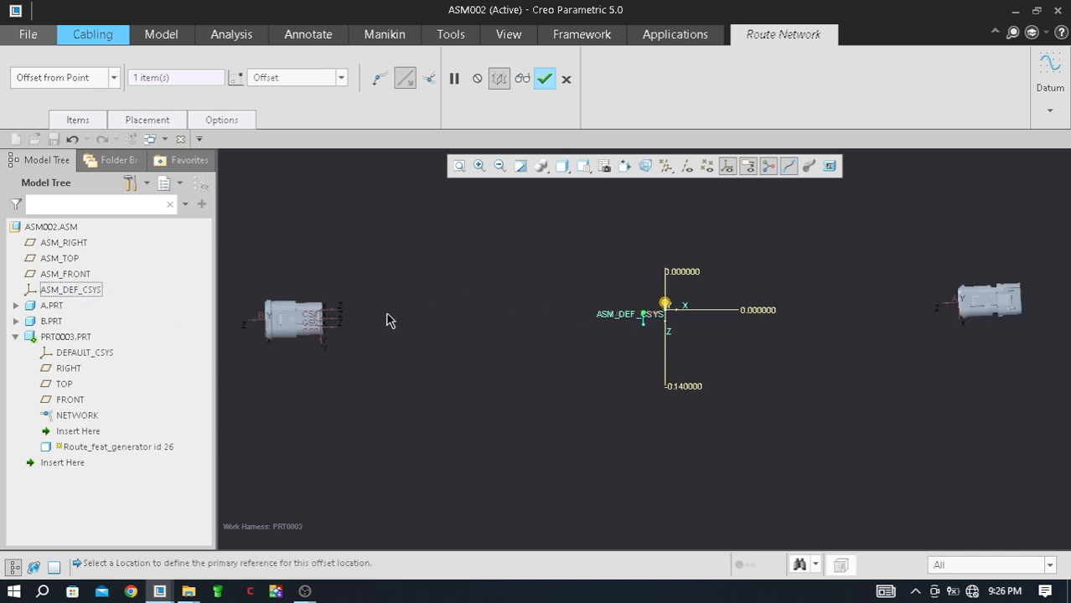
scroll(468, 325, "up", 2)
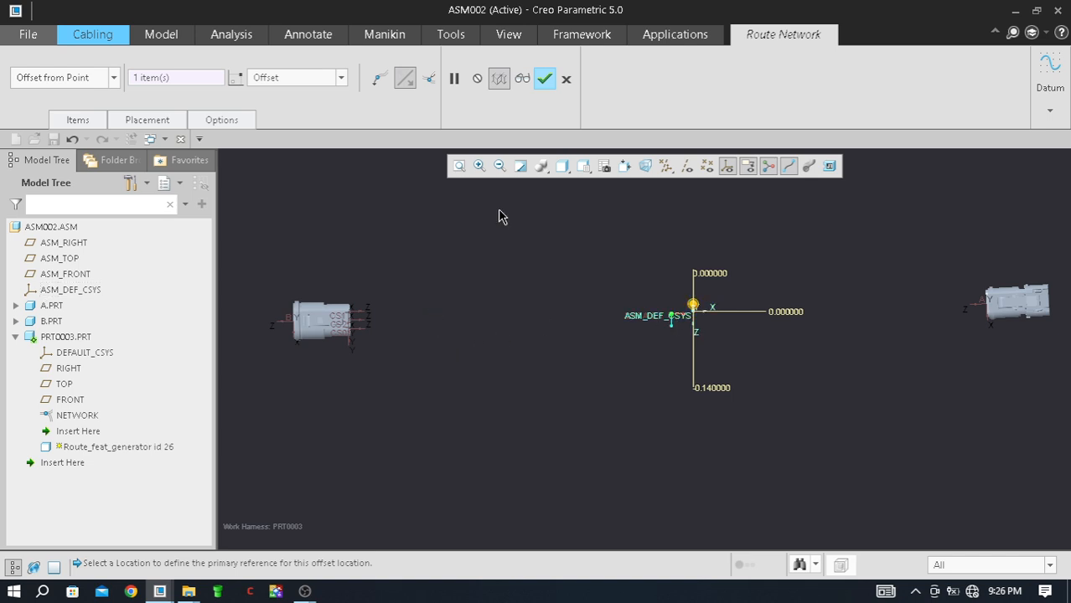
left_click(566, 79)
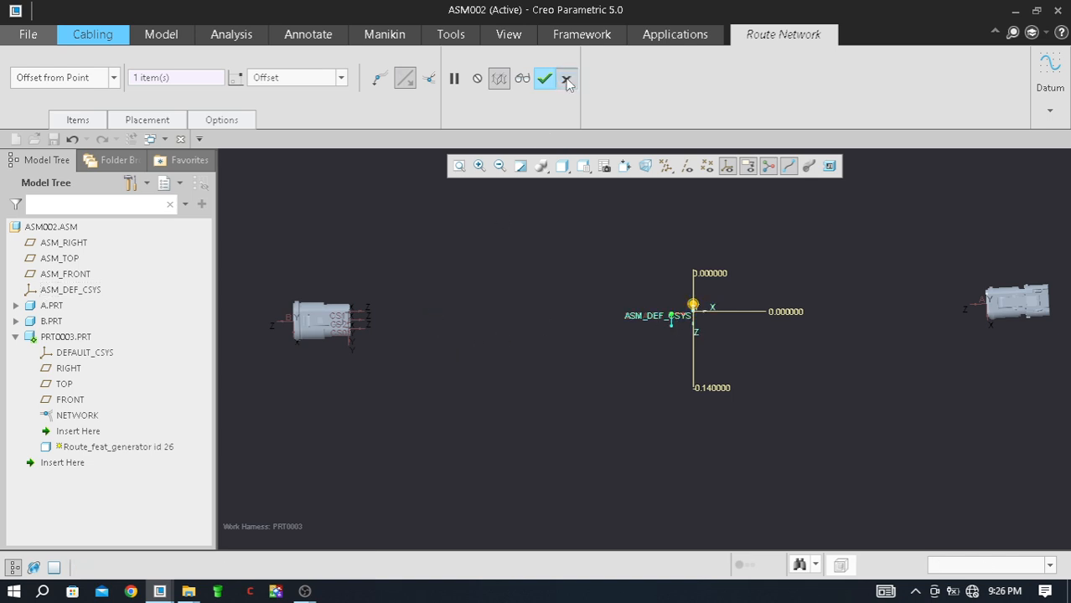
left_click(539, 328)
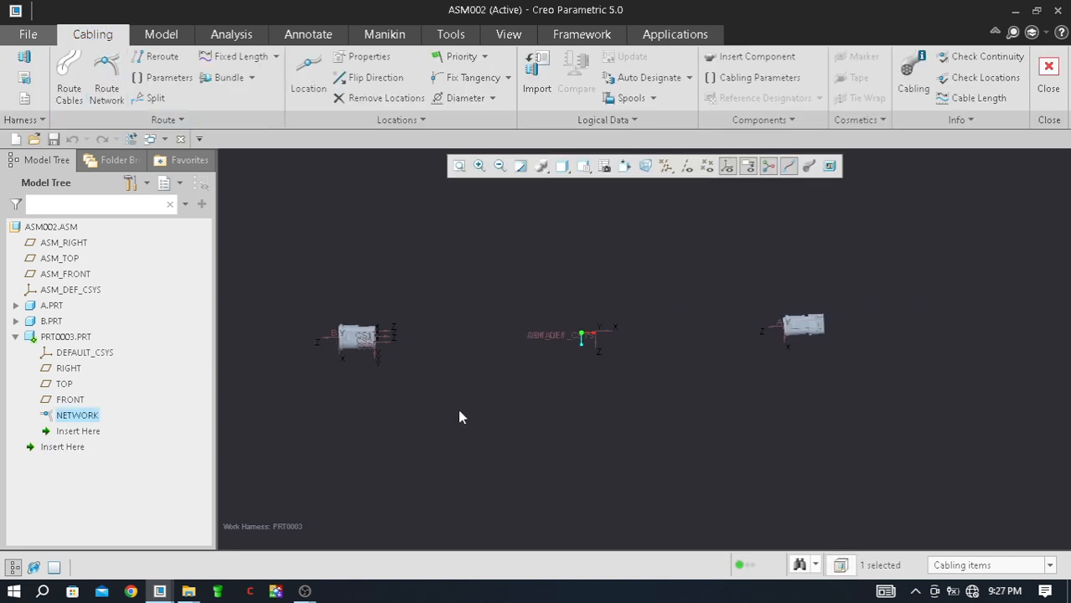
scroll(459, 406, "down", 1)
left_click(107, 89)
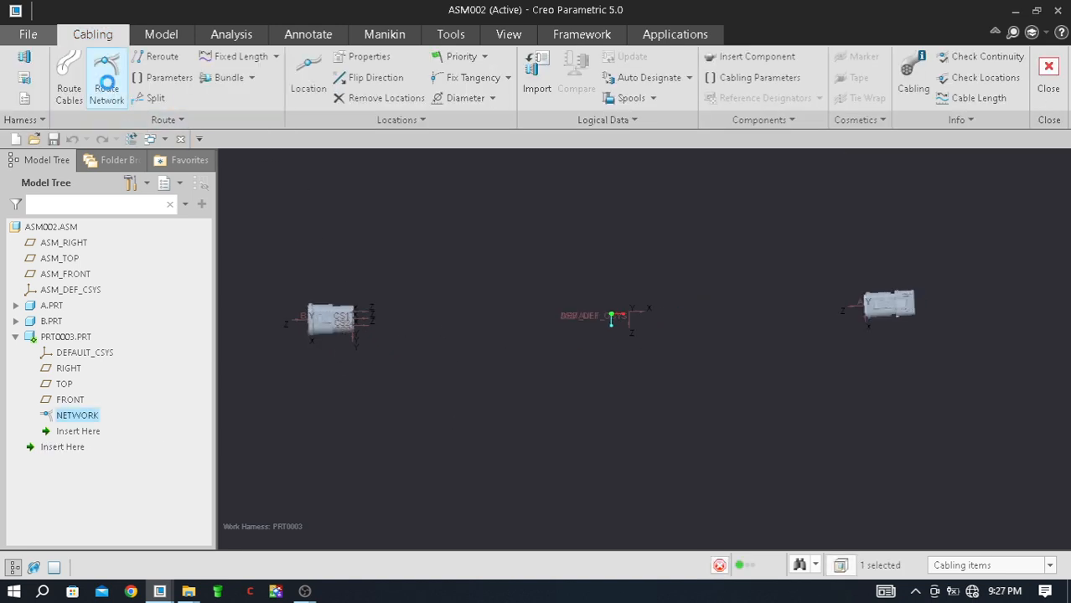
left_click(114, 78)
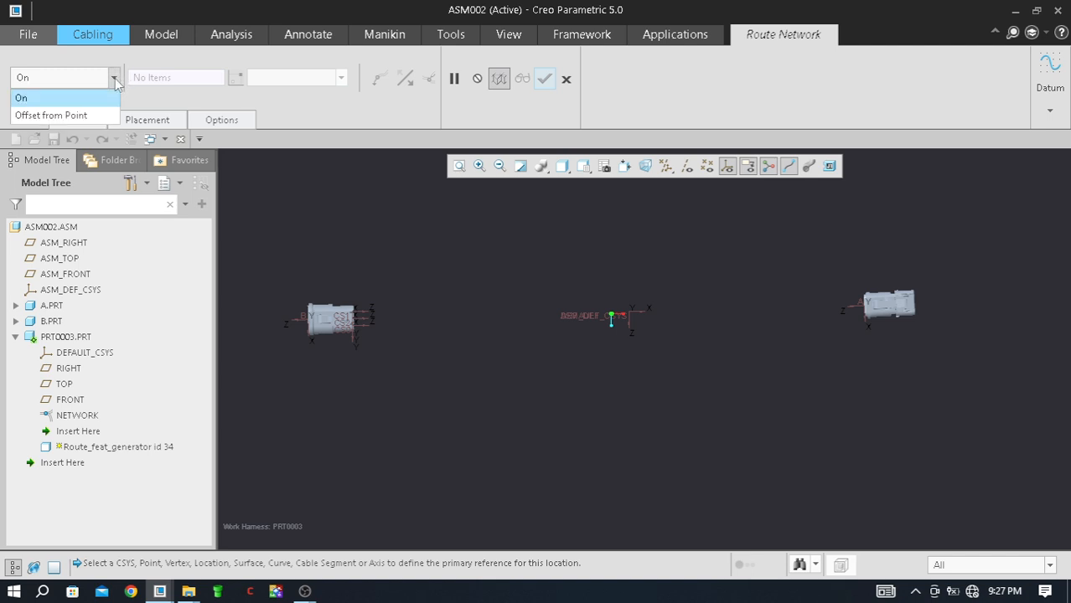
left_click(103, 114)
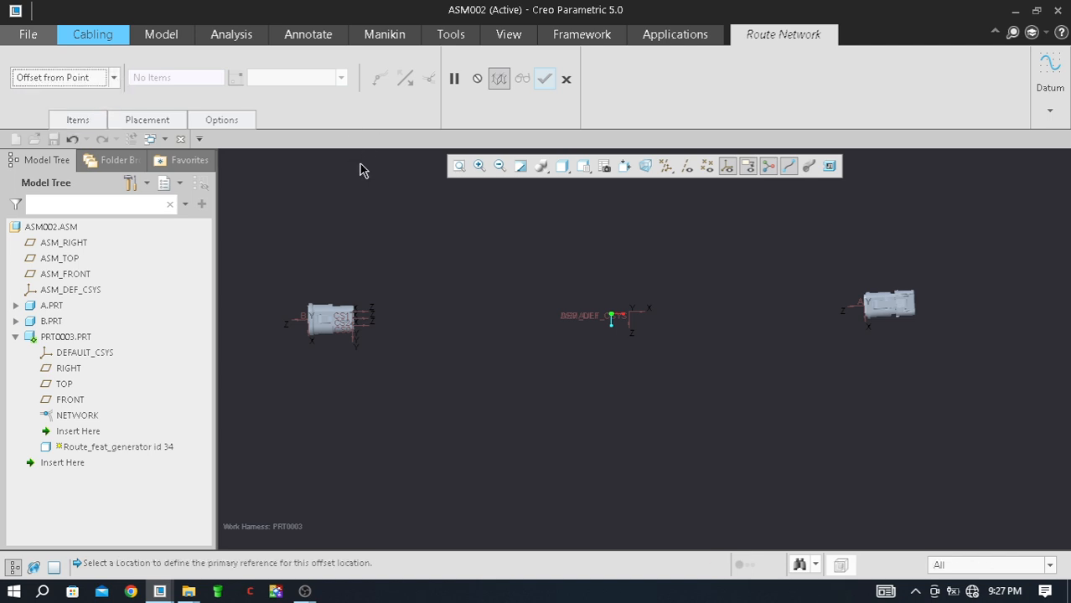
scroll(441, 332, "down", 1)
scroll(329, 327, "up", 1)
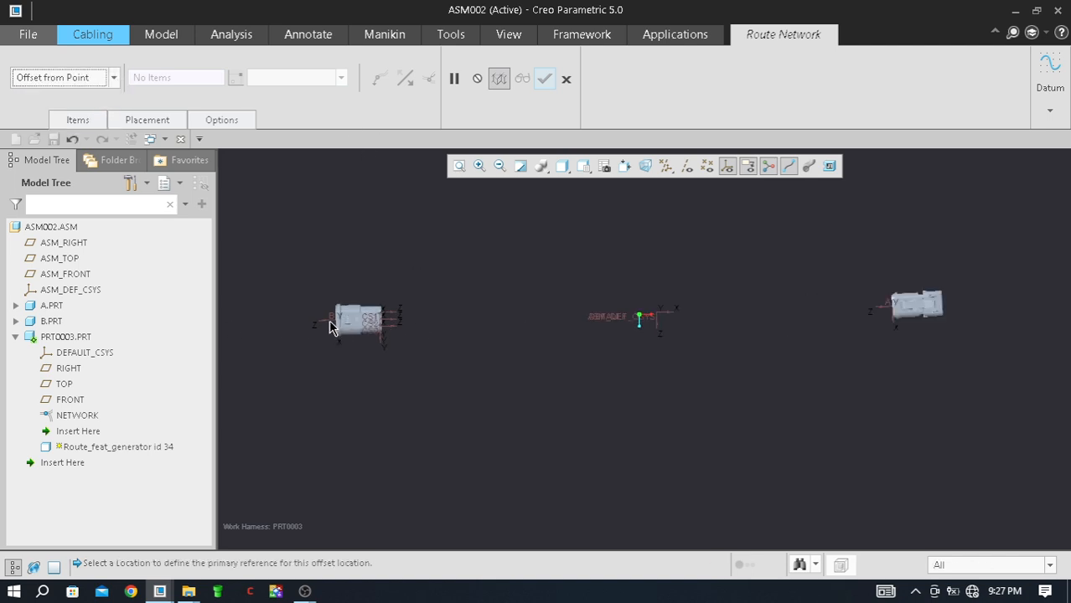
left_click(105, 356)
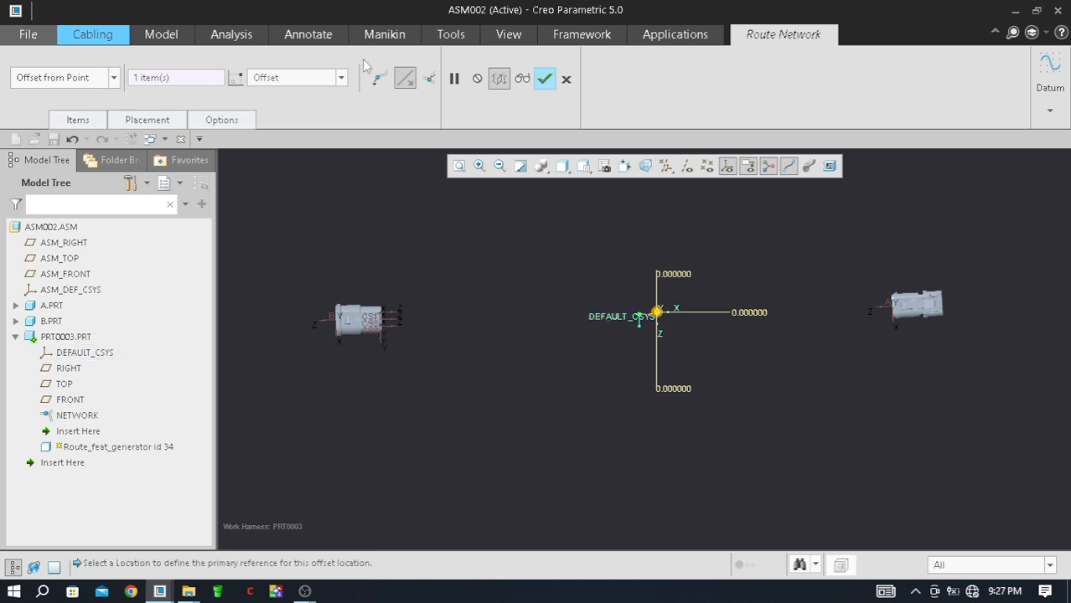
scroll(658, 316, "down", 6)
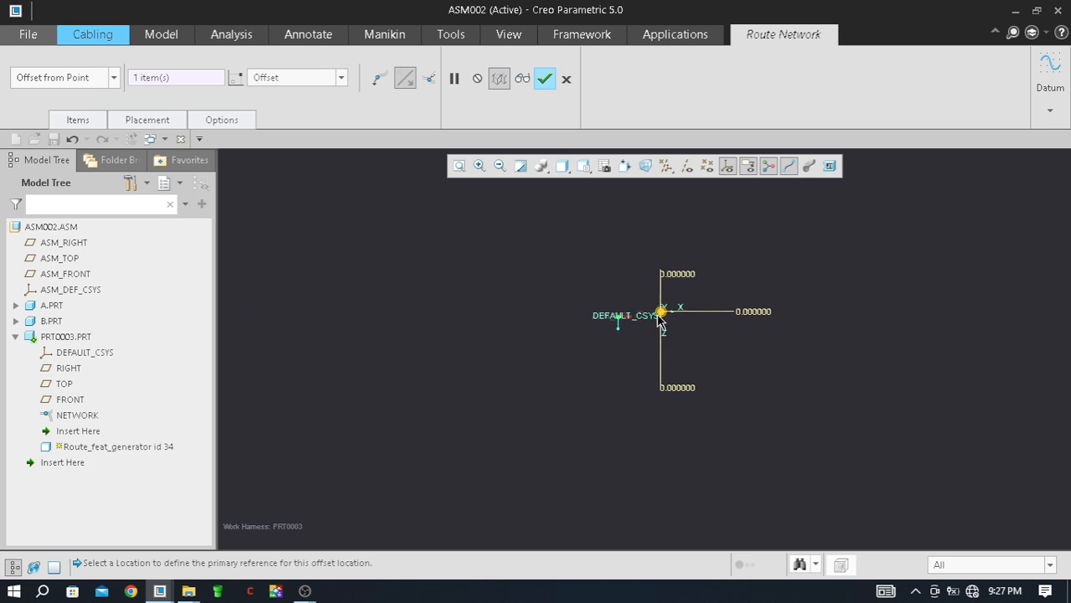
scroll(579, 314, "up", 6)
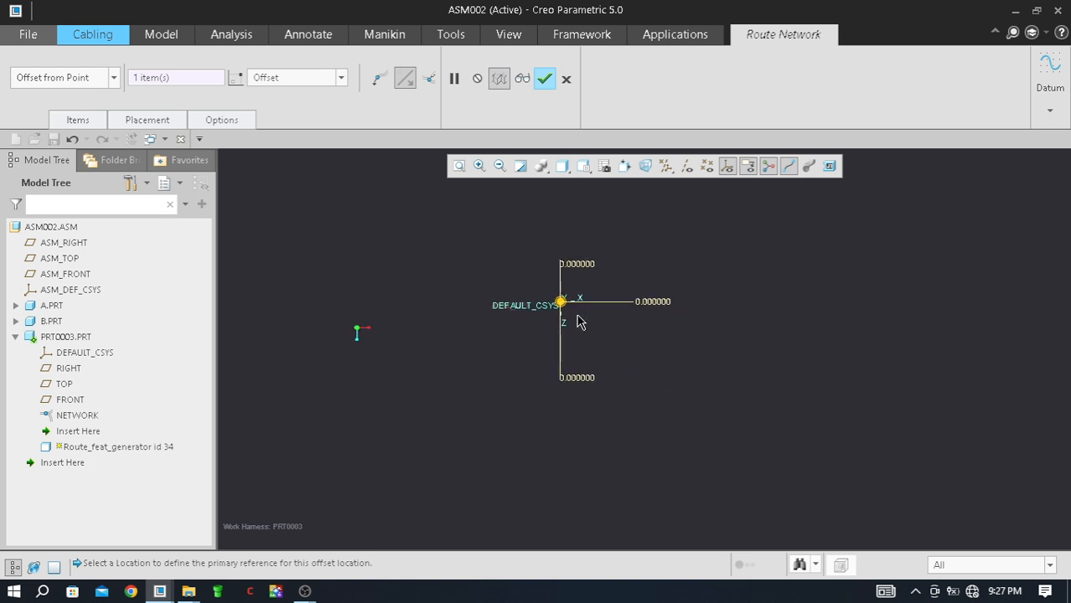
scroll(581, 323, "up", 5)
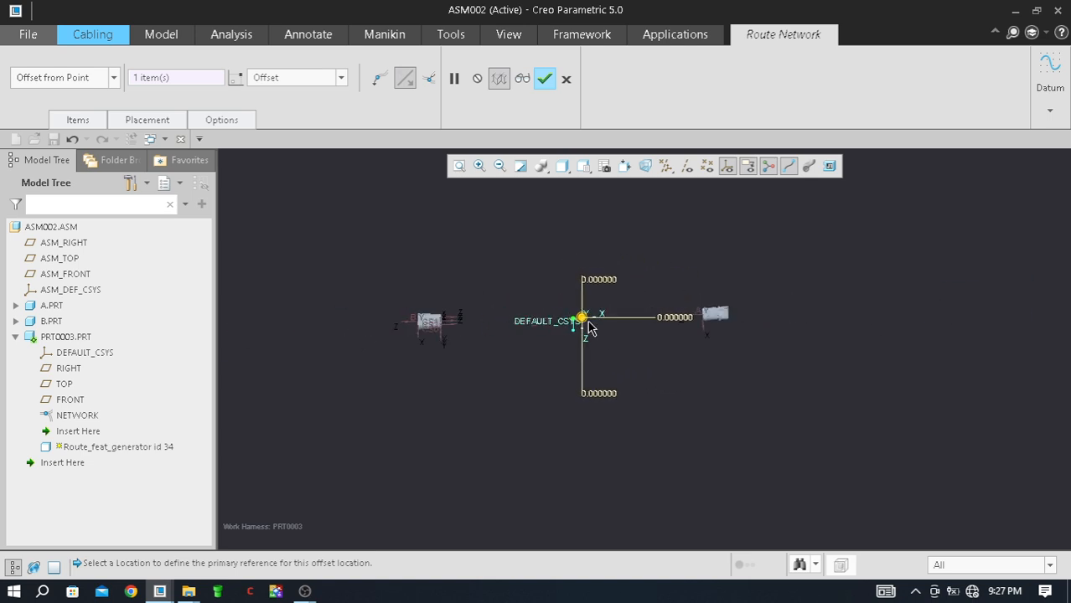
scroll(582, 334, "down", 2)
scroll(399, 335, "down", 2)
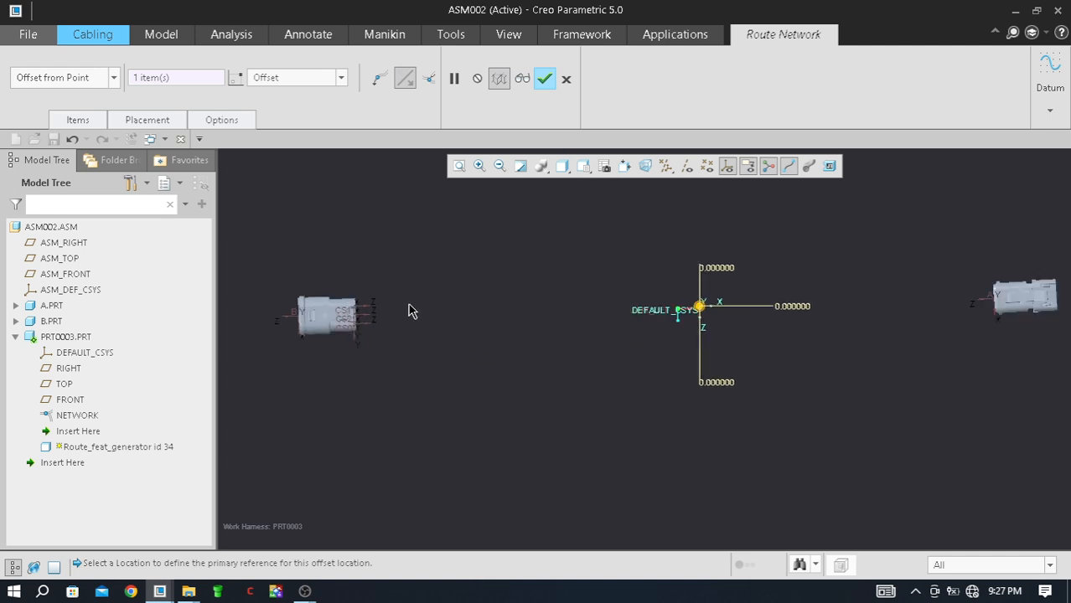
right_click(410, 312)
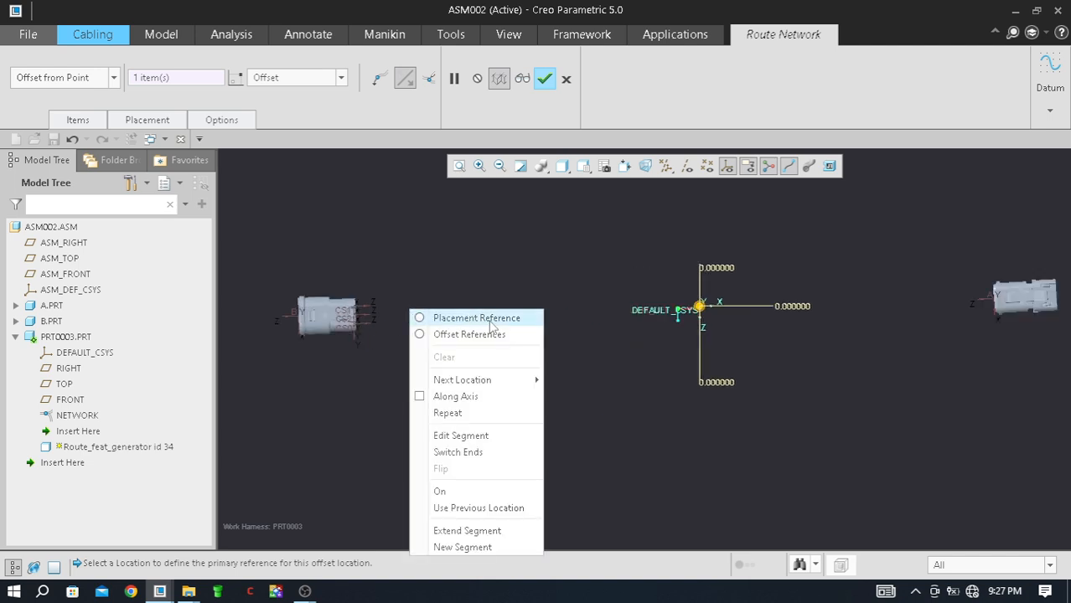
mouse_move(494, 381)
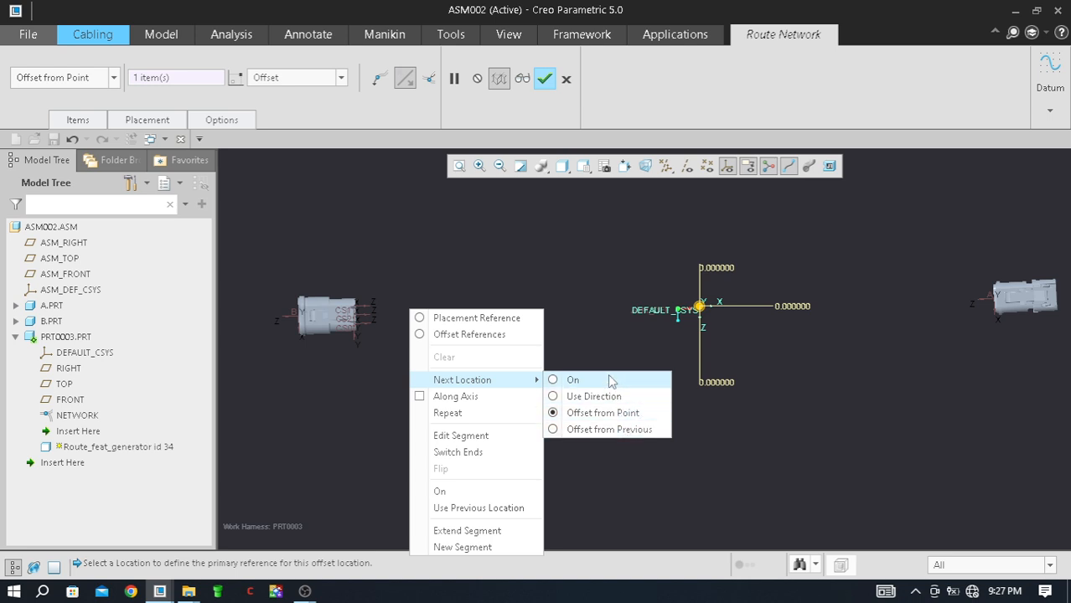
left_click(610, 381)
middle_click_drag(566, 302, 511, 285)
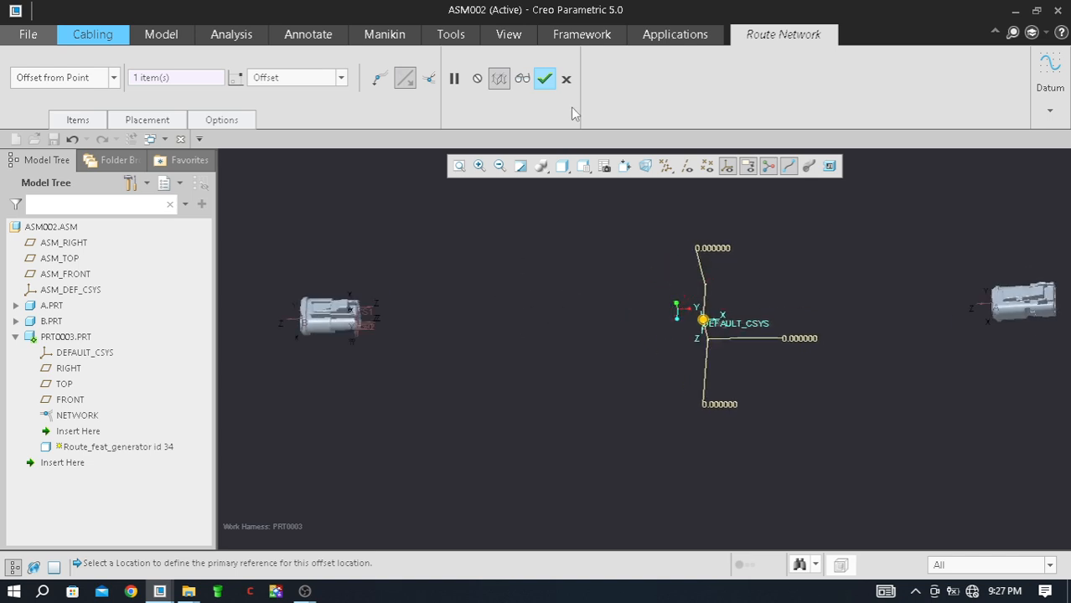
left_click(567, 79)
left_click(523, 322)
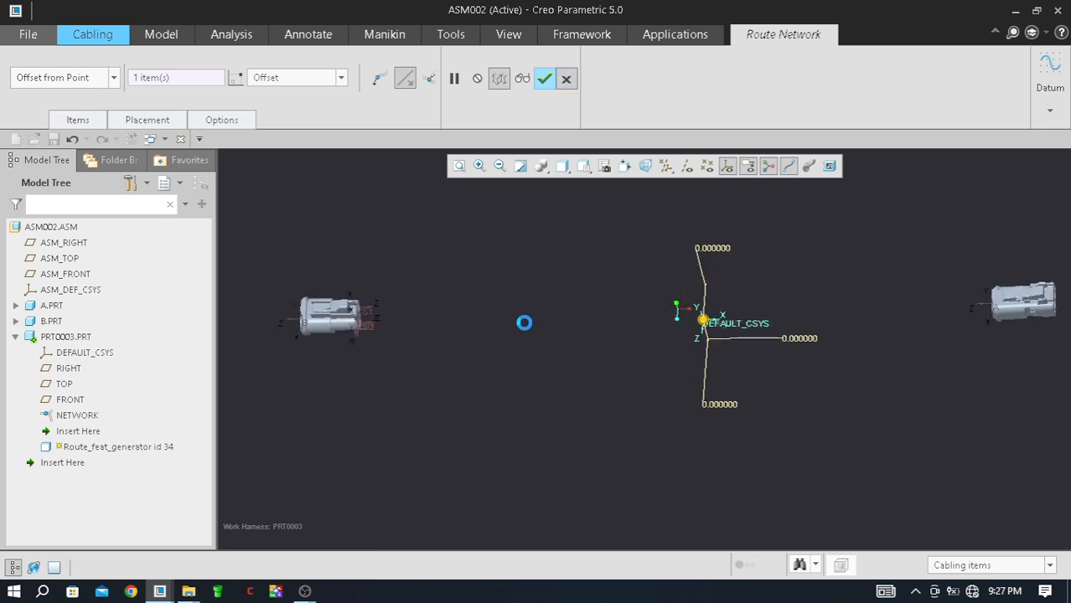
Step: Start a new Route Network and set its first location on coordinate system A at connector A's face
middle_click_drag(464, 328, 490, 318)
scroll(681, 291, "up", 5)
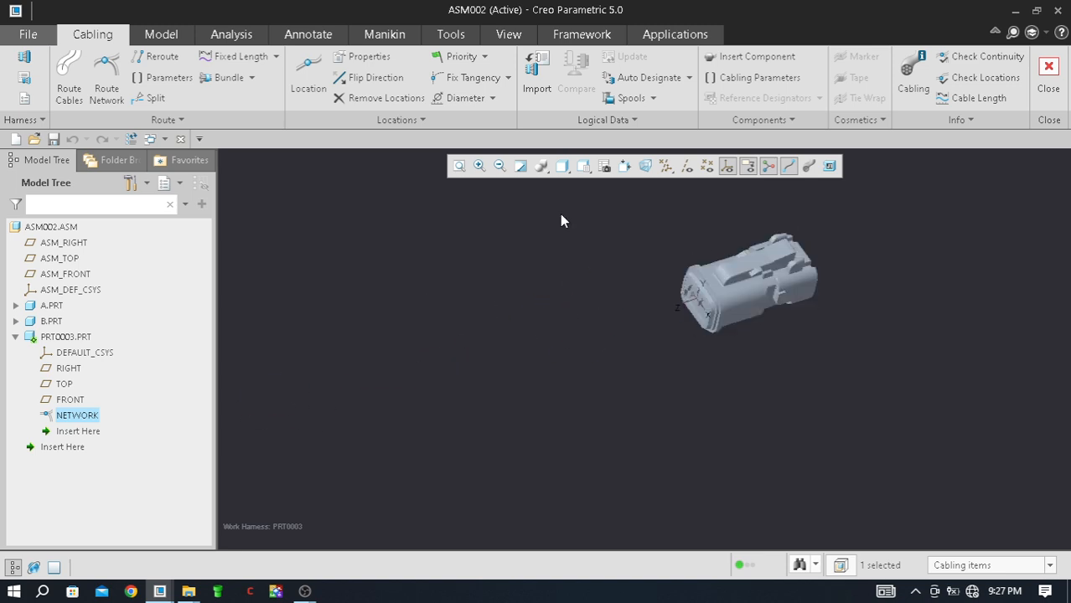
left_click(106, 92)
scroll(704, 289, "up", 3)
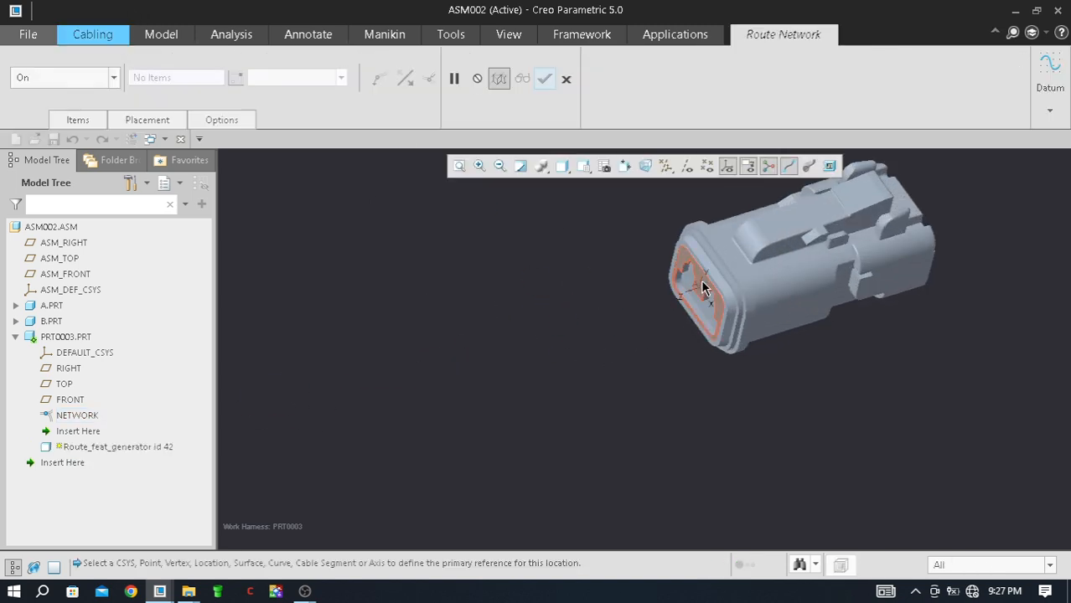
scroll(700, 293, "up", 3)
left_click(693, 300)
scroll(692, 301, "down", 2)
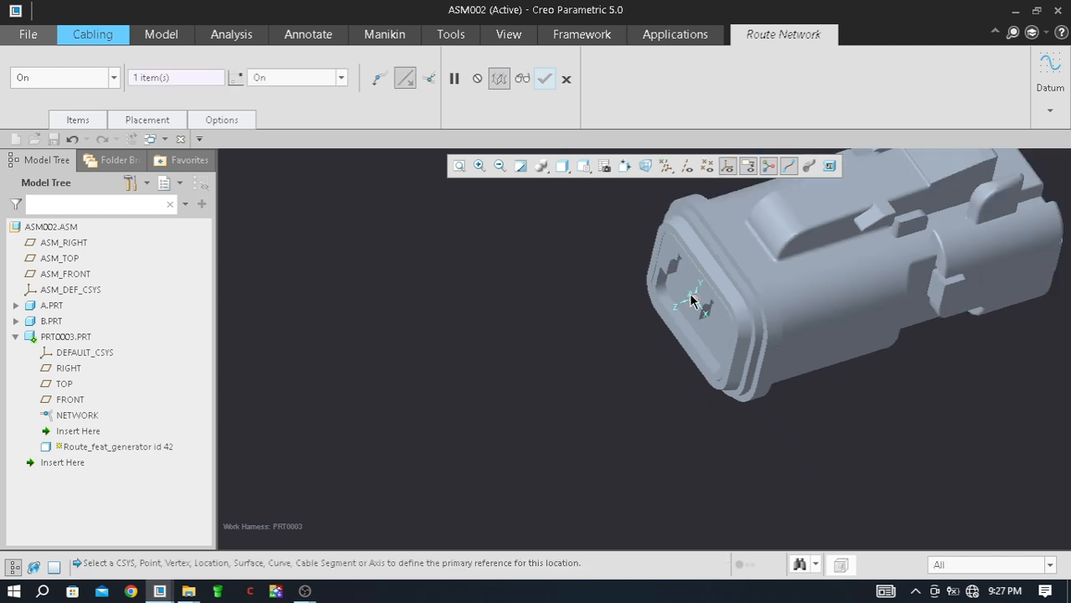
Step: Set the second location on coordinate system CS0 at connector B's terminal face and complete the network segment
scroll(692, 302, "down", 6)
middle_click_drag(649, 323, 575, 311)
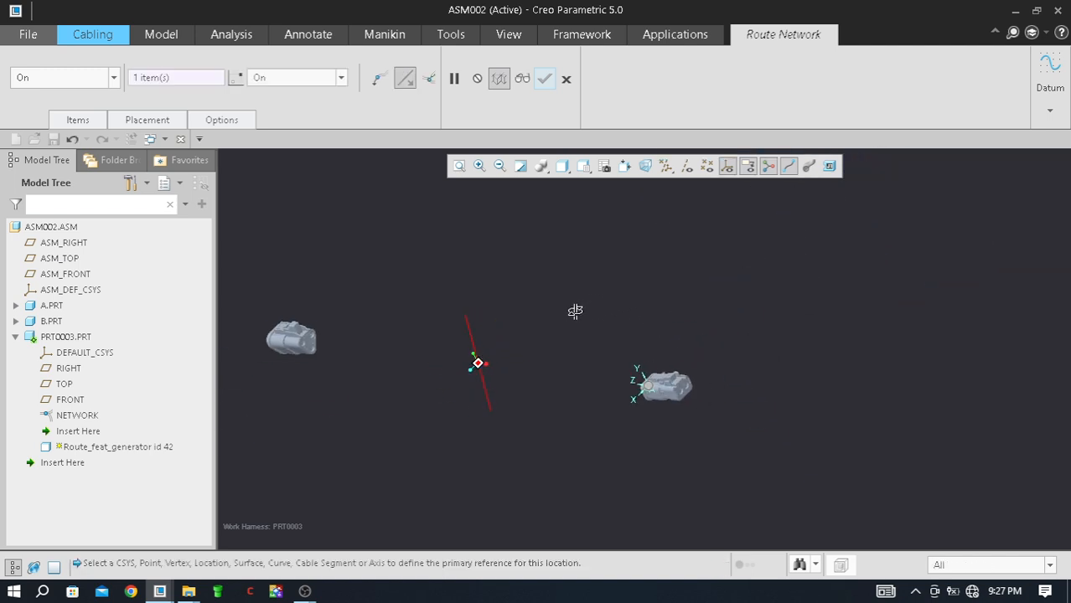
scroll(335, 343, "up", 6)
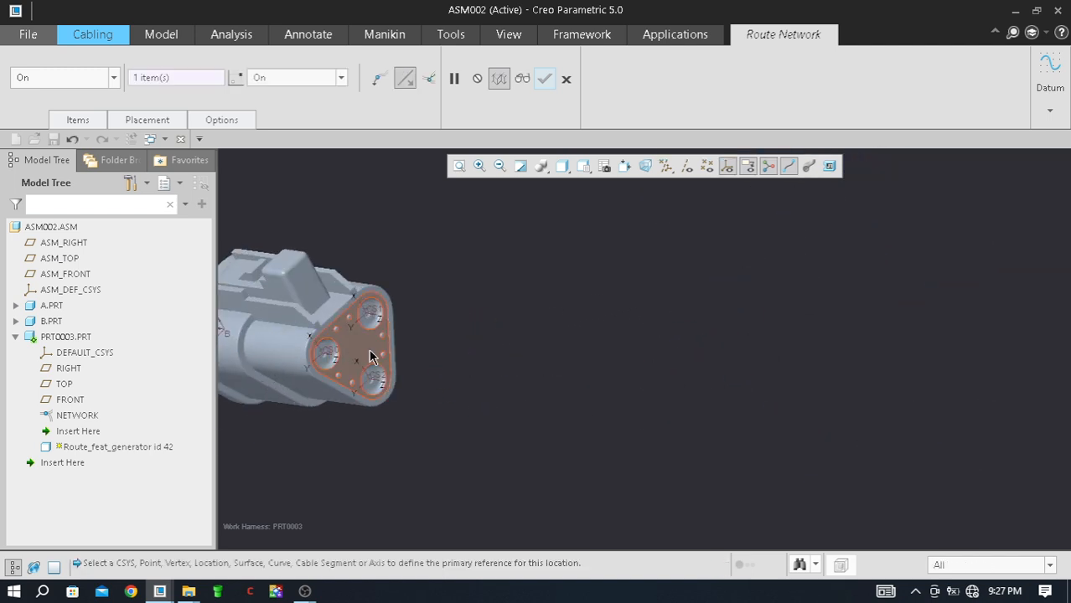
scroll(372, 356, "up", 3)
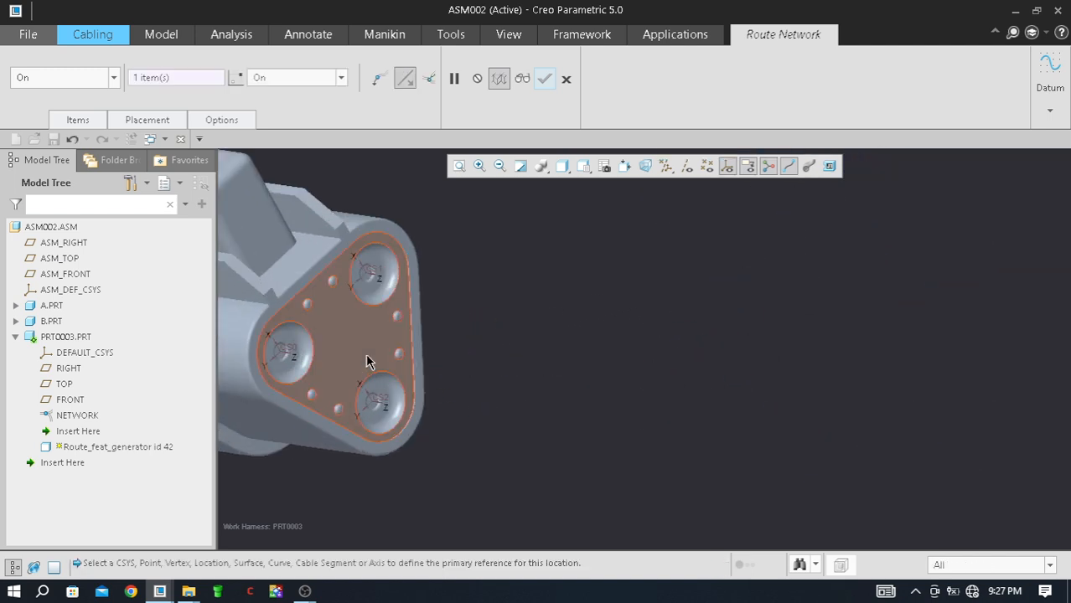
left_click(292, 354)
scroll(453, 322, "down", 6)
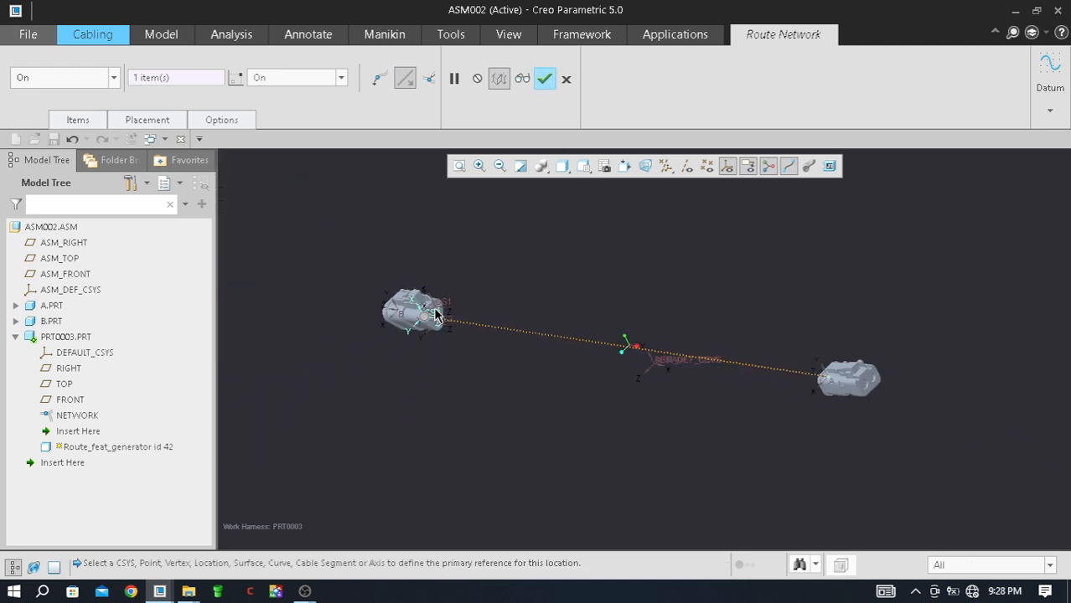
middle_click_drag(463, 371, 507, 366)
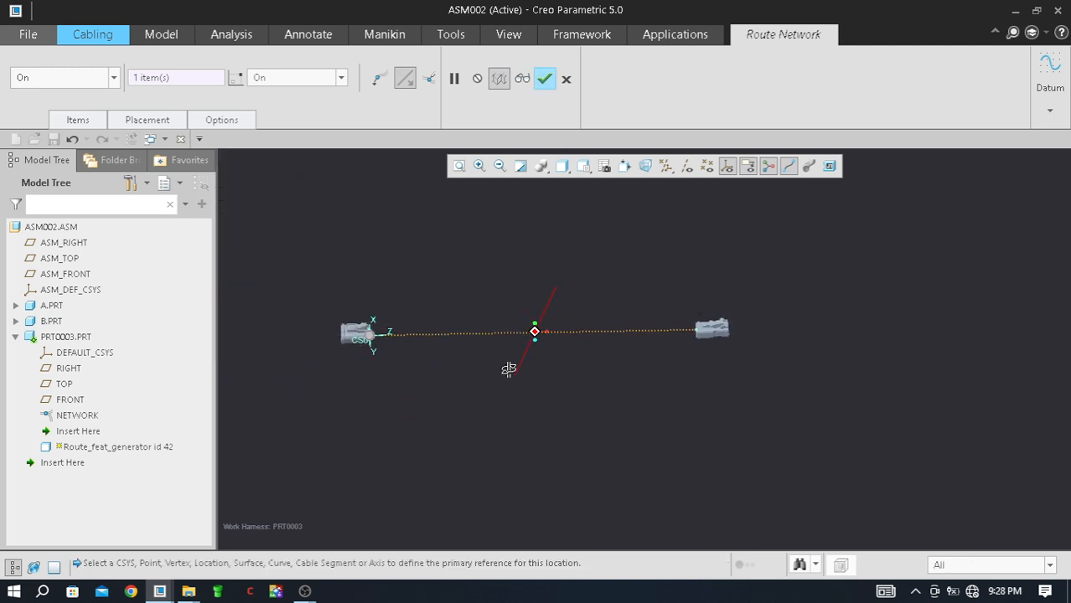
left_click(545, 79)
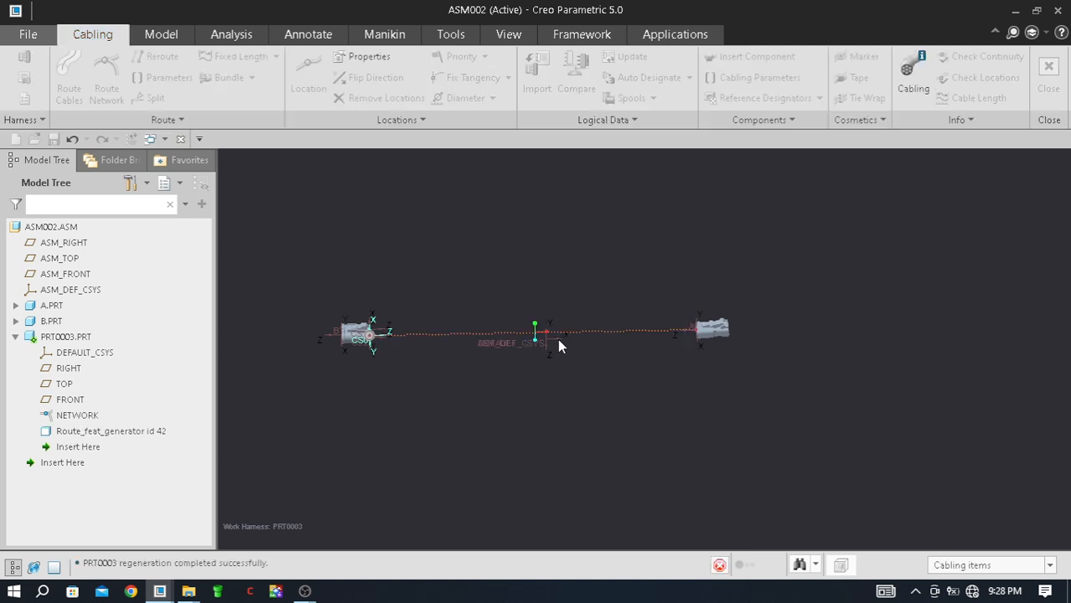
Step: Examine the routed segment where it meets connector A and orient the assembly to the TOP view
middle_click_drag(560, 342, 650, 404)
scroll(634, 308, "down", 7)
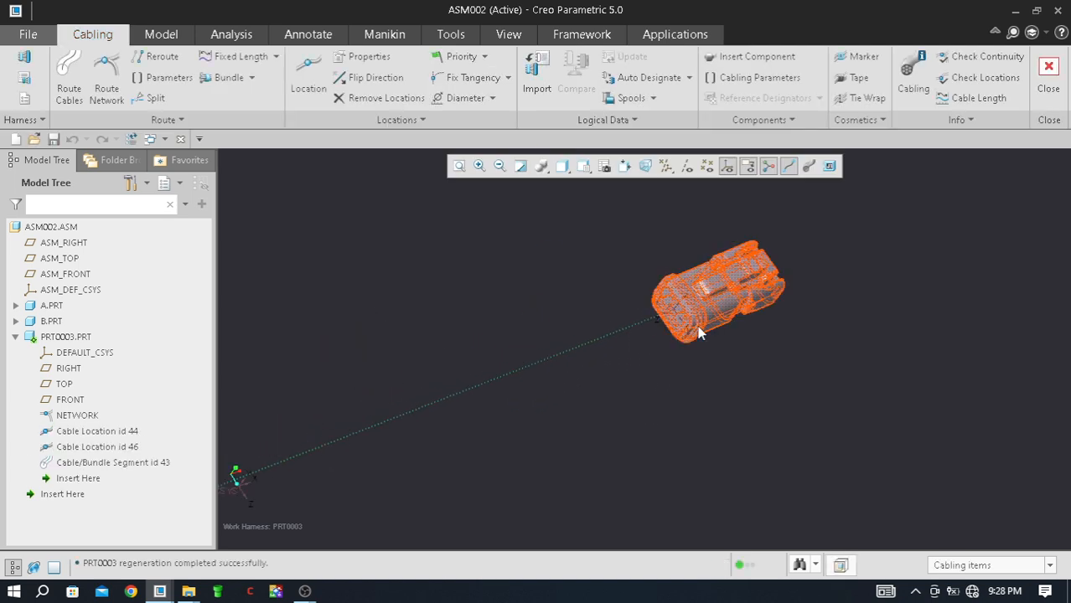
scroll(696, 330, "up", 2)
middle_click_drag(694, 334, 681, 357)
scroll(771, 312, "down", 4)
scroll(740, 320, "up", 2)
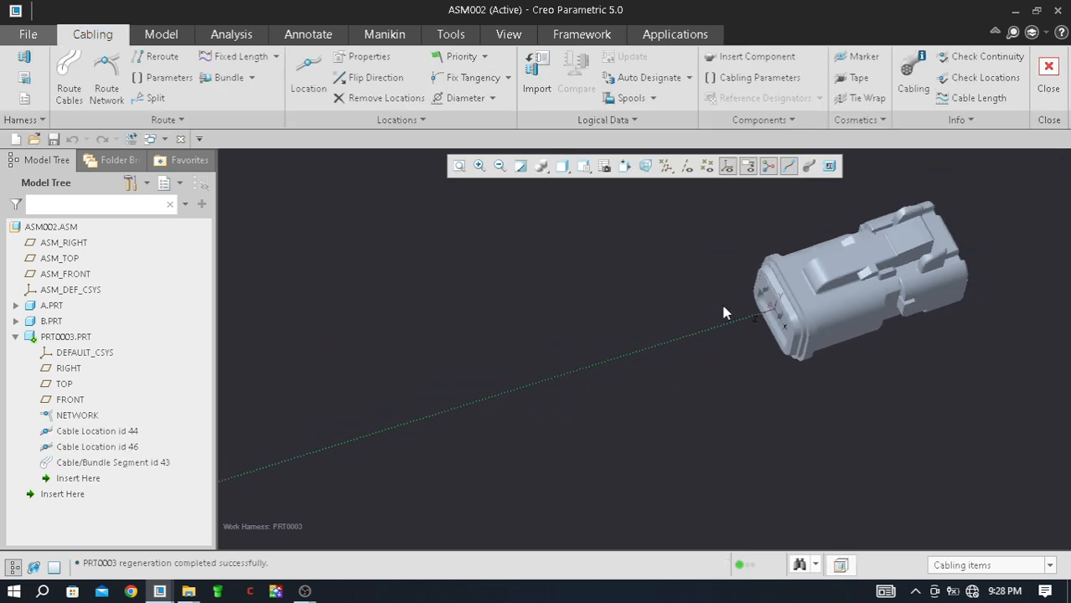
left_click(584, 166)
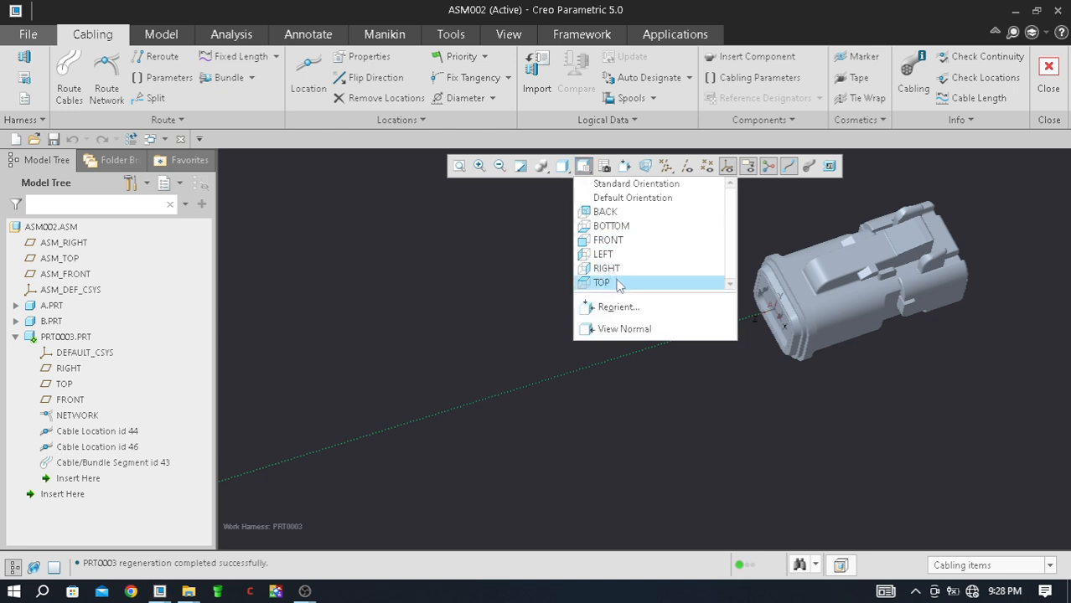
left_click(610, 280)
scroll(828, 358, "up", 2)
scroll(796, 352, "down", 7)
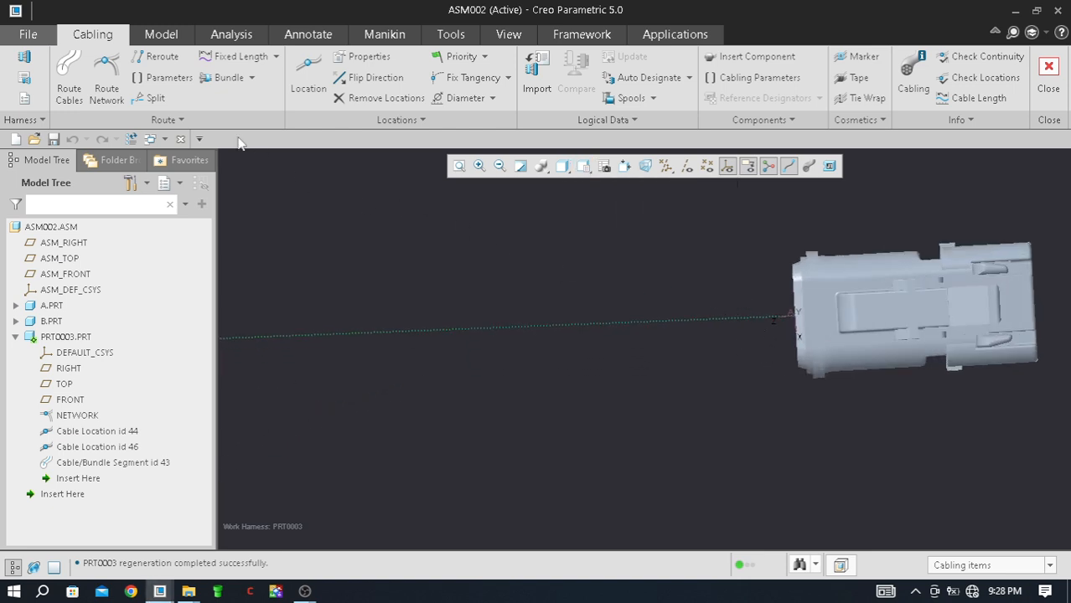
Step: Insert a cable location on the network segment near connector A, set to Offset from Point and referenced to ASM_DEF_CSYS
left_click(178, 125)
left_click(308, 74)
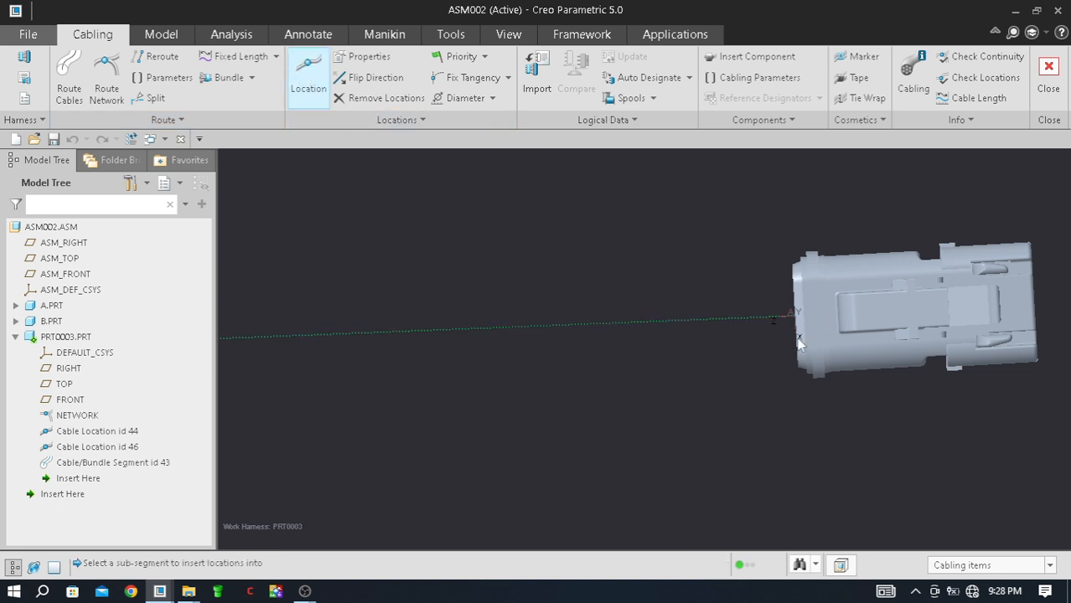
left_click(644, 322)
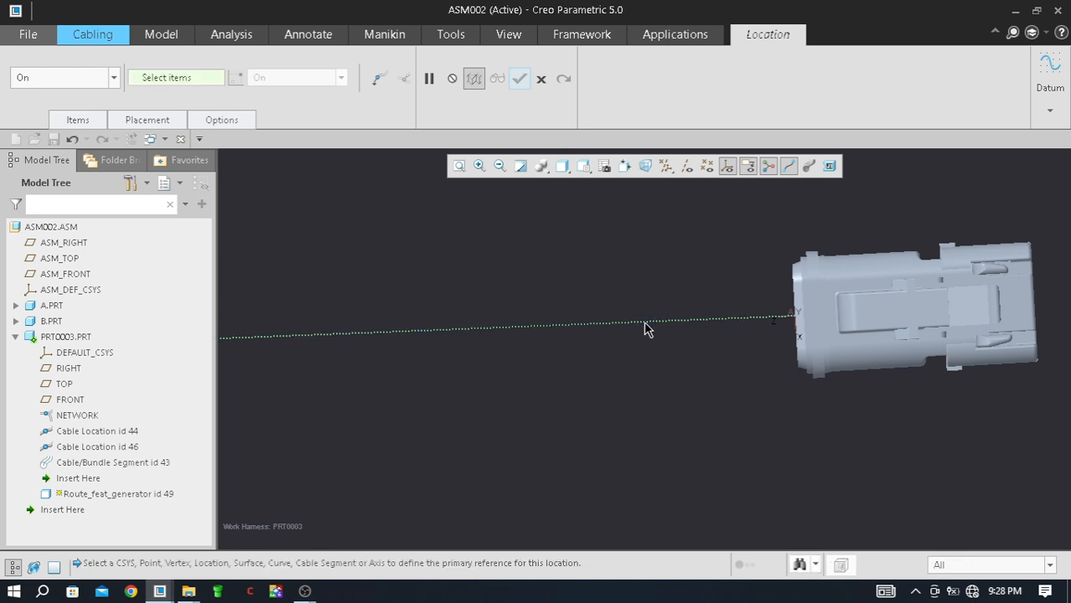
left_click(111, 75)
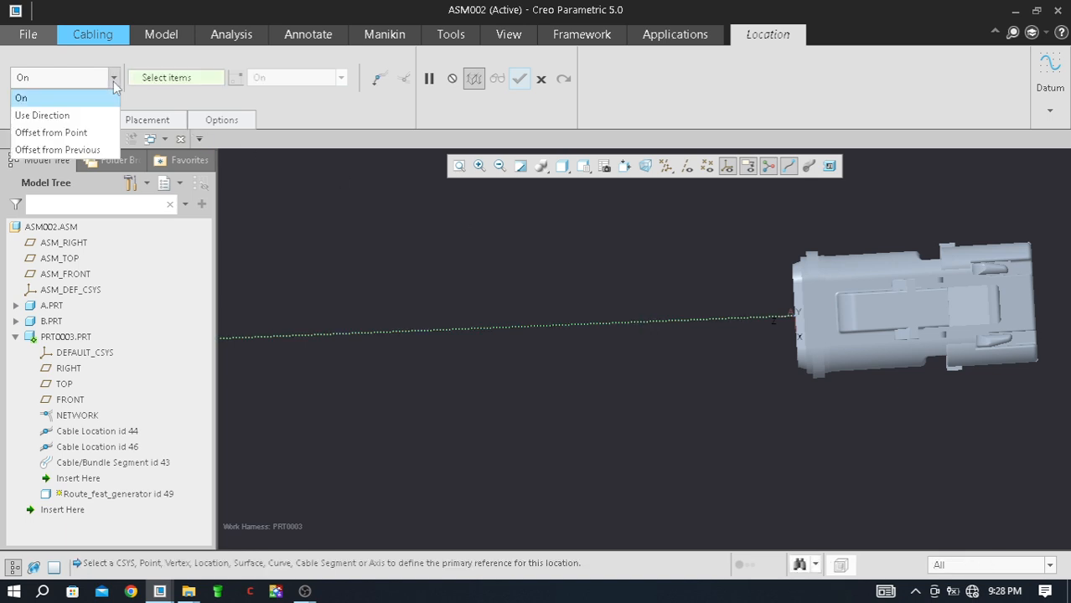
left_click(104, 135)
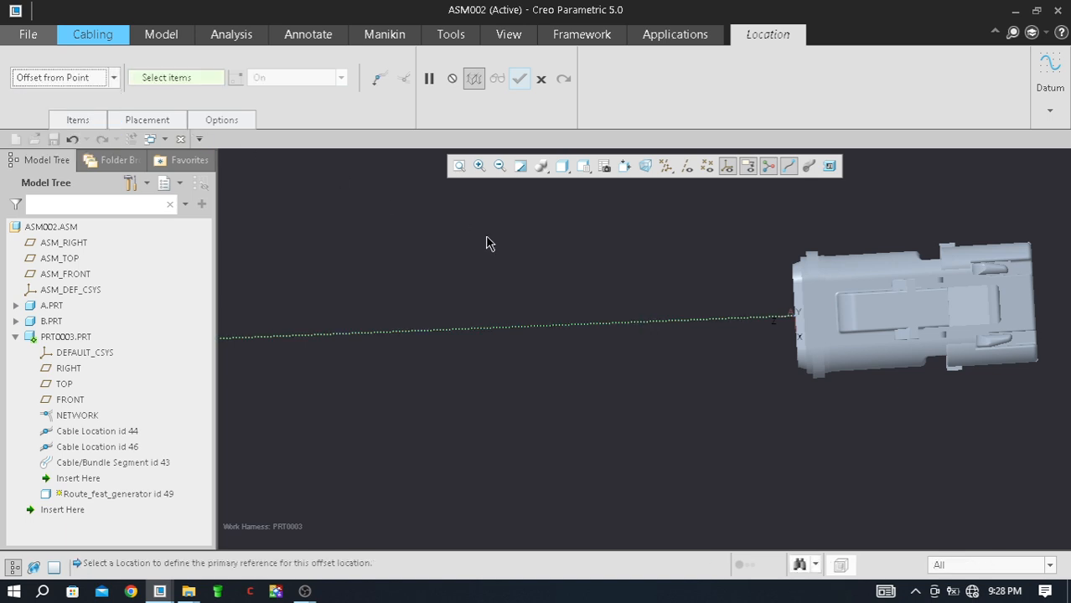
left_click(75, 291)
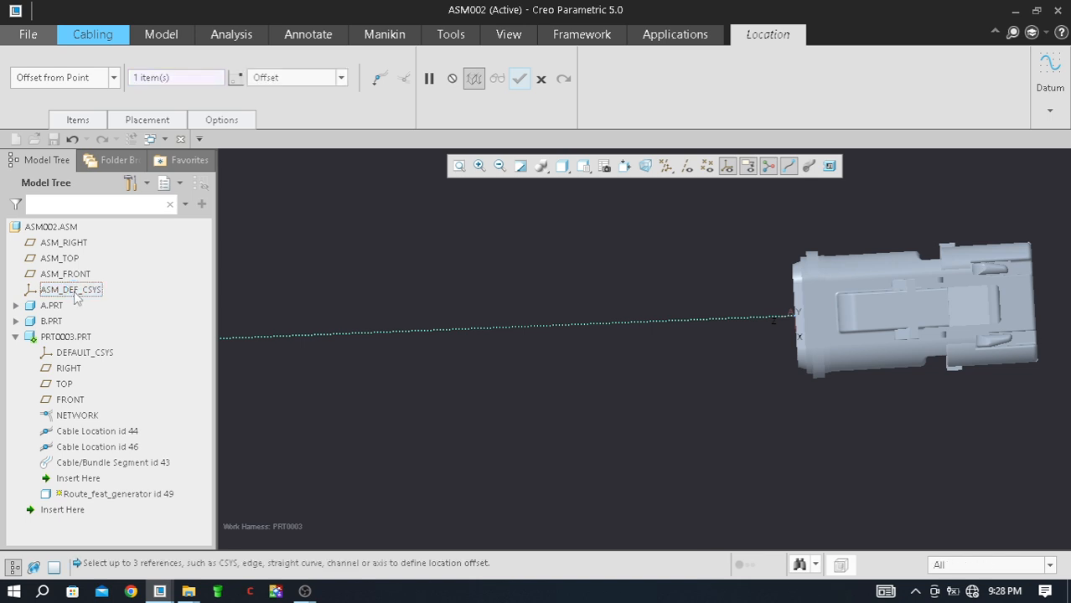
Step: Move the new location along the segment farther away from connector A and complete it
scroll(660, 336, "down", 3)
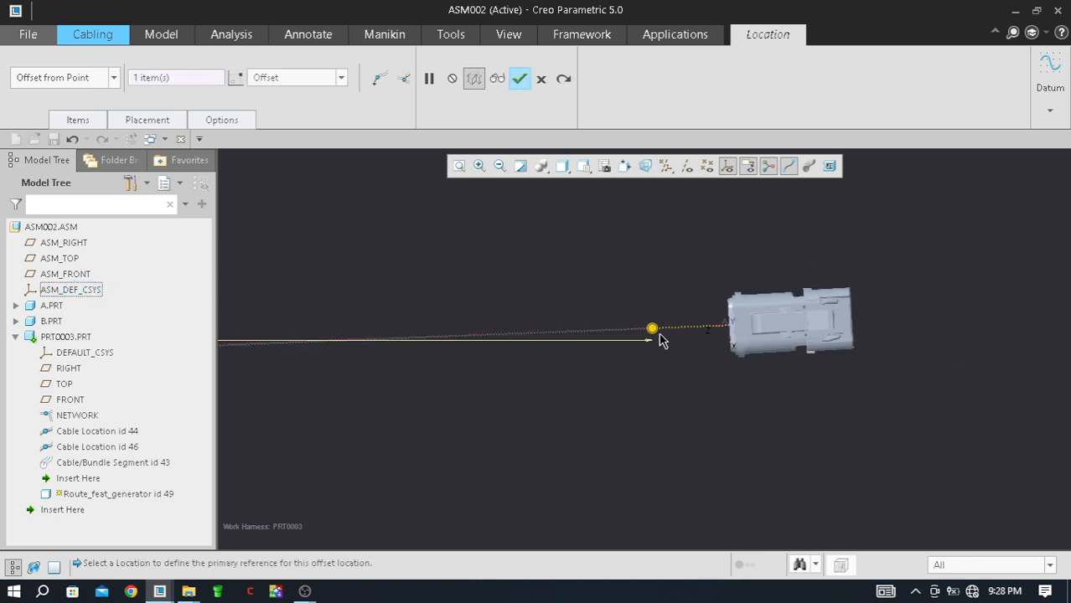
scroll(651, 336, "down", 3)
scroll(473, 352, "up", 3)
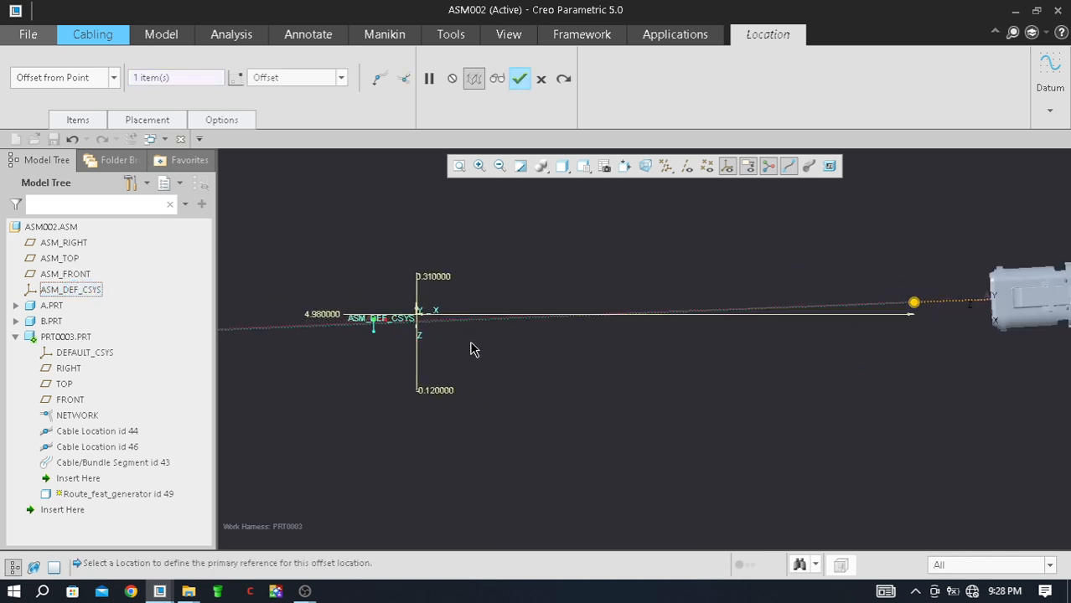
scroll(411, 317, "down", 2)
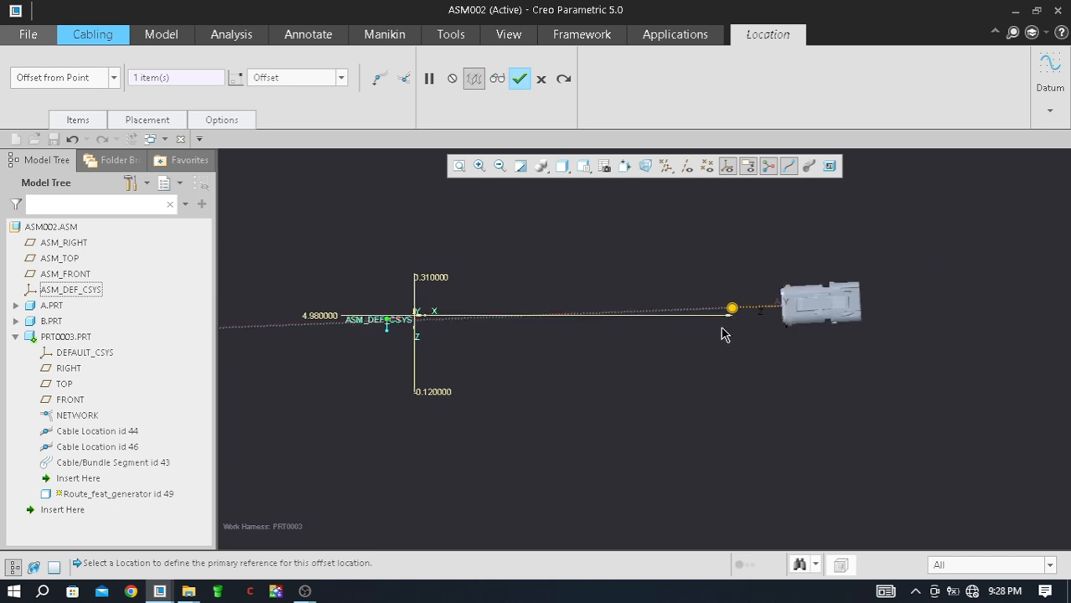
scroll(754, 319, "up", 3)
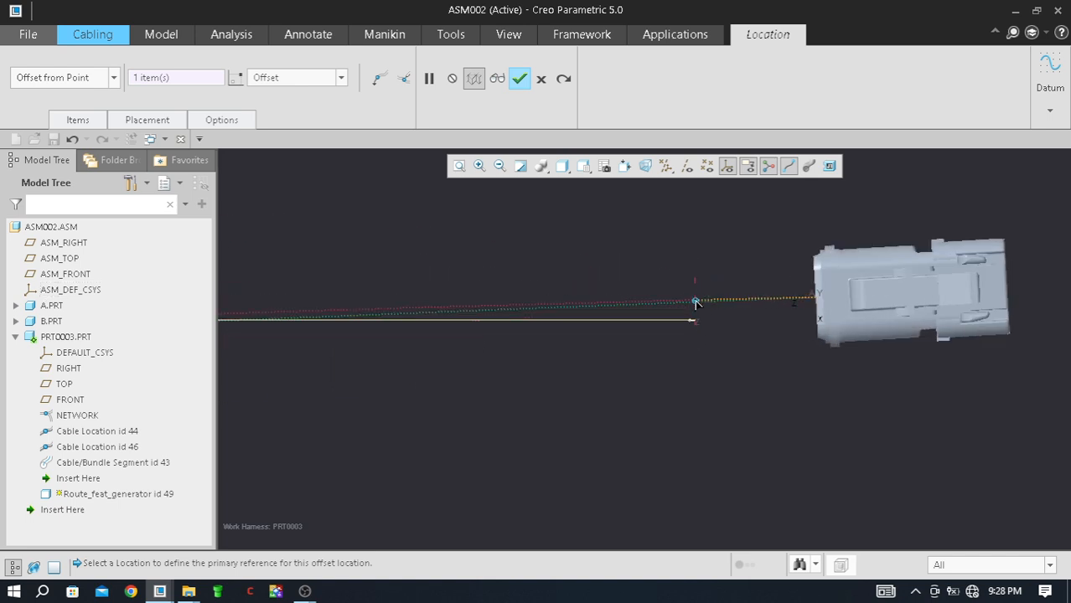
left_click_drag(677, 309, 644, 308)
scroll(802, 304, "down", 2)
scroll(655, 346, "up", 1)
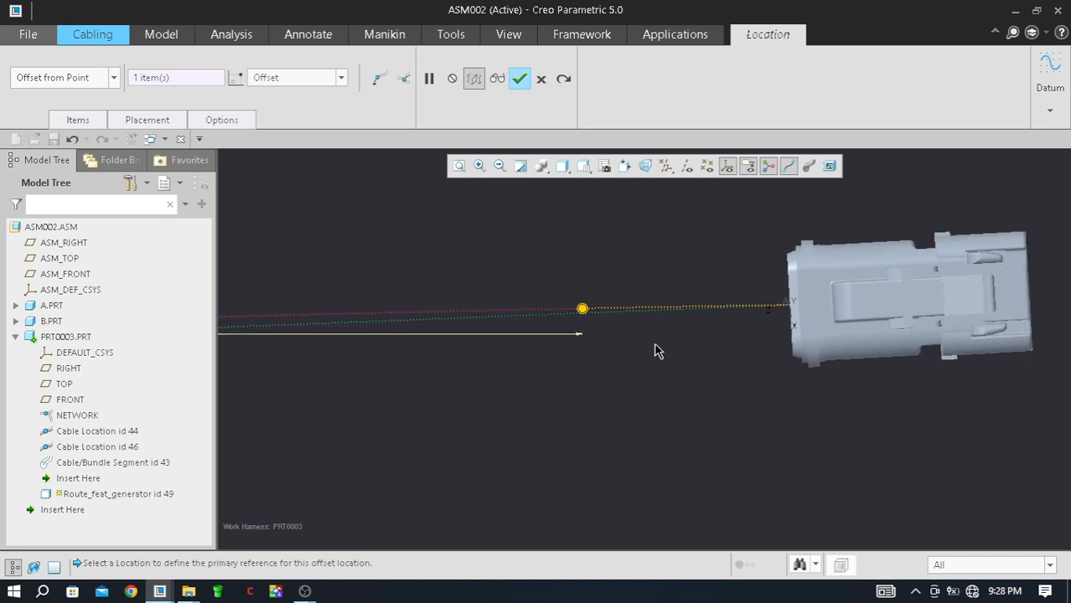
left_click(519, 79)
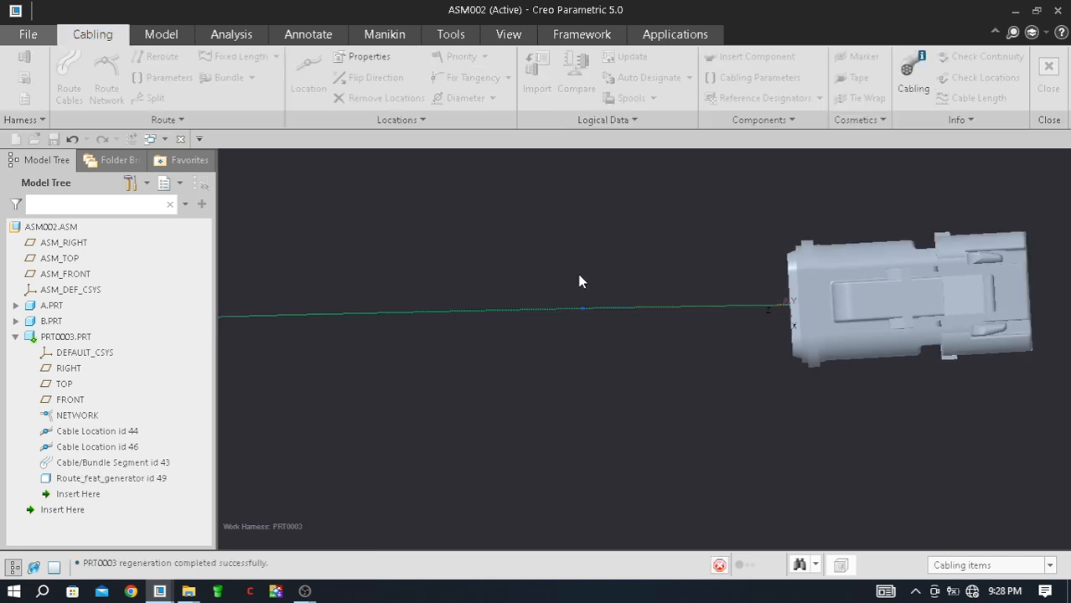
scroll(760, 313, "down", 1)
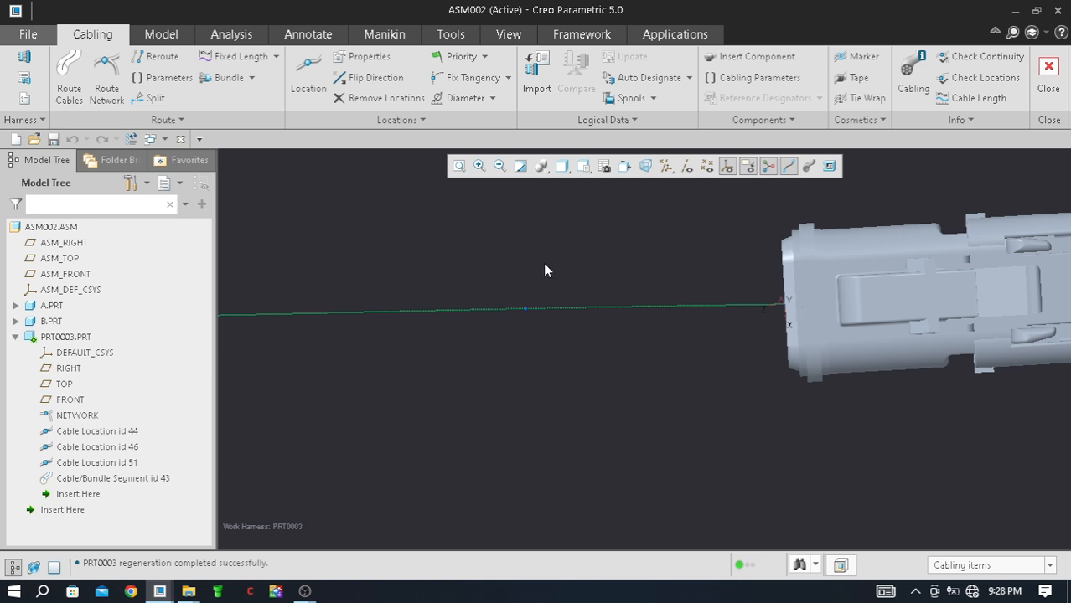
Step: Delete the network portion between the new offset location and the location at connector A
left_click(180, 122)
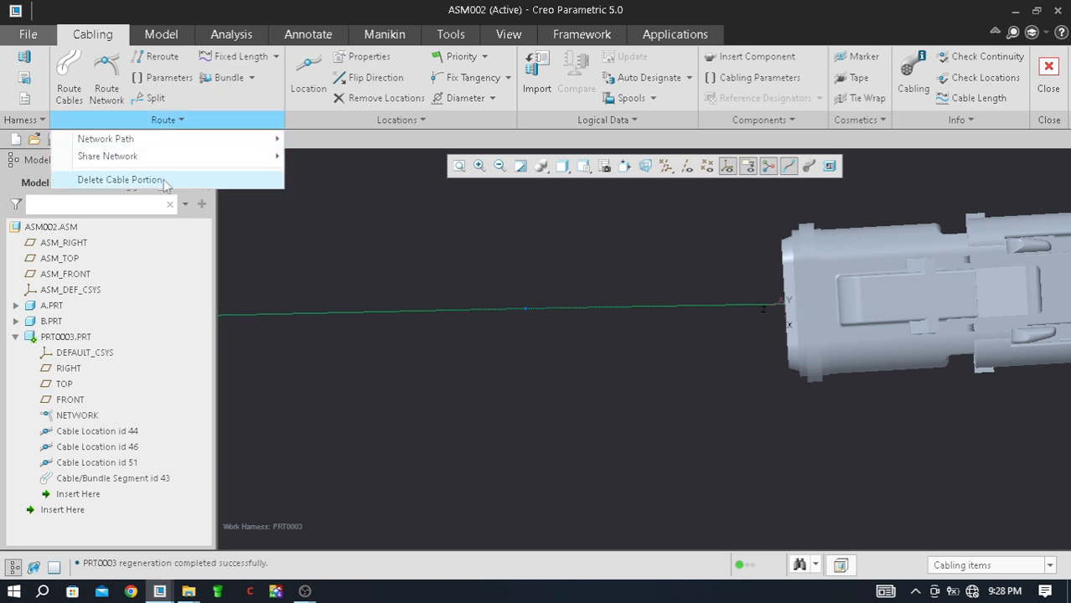
left_click(122, 179)
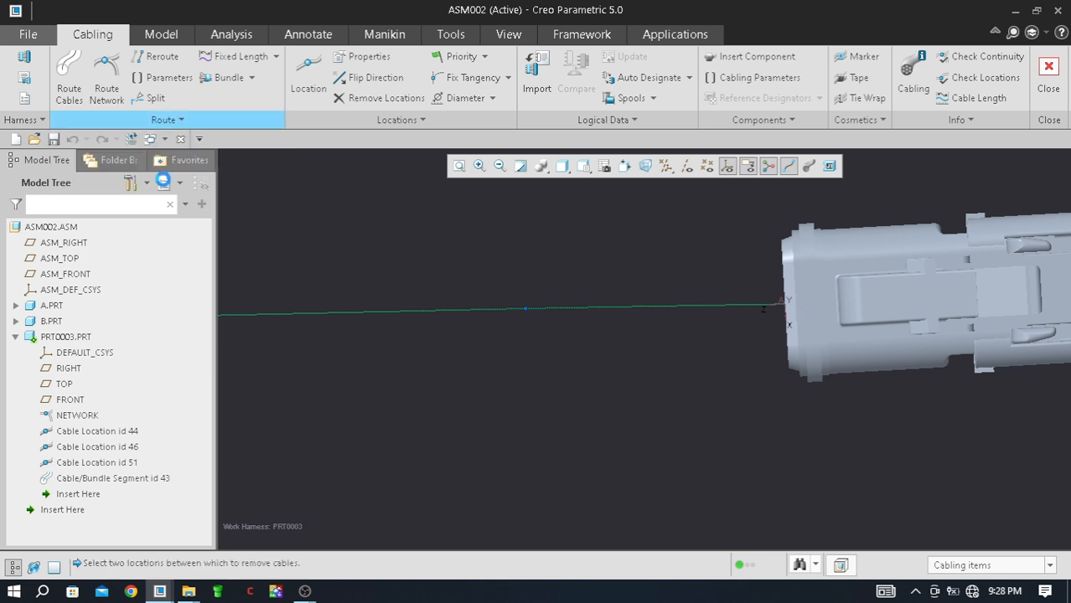
left_click(526, 312)
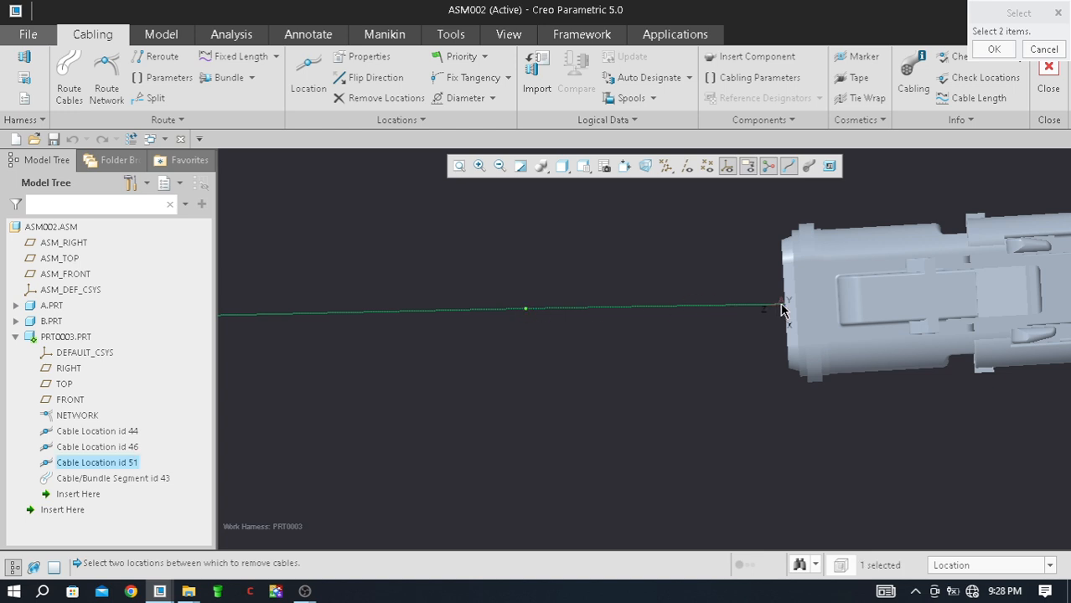
left_click(832, 258)
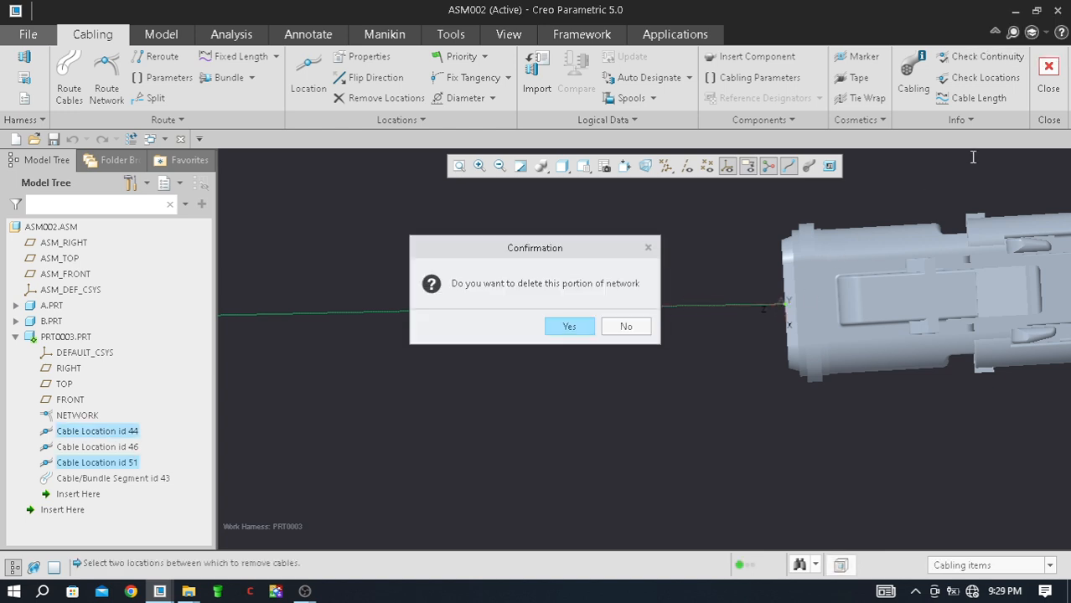
left_click(567, 327)
Step: Insert a location on the network segment near connector B, set to Offset from Point and referenced to ASM_DEF_CSYS
scroll(721, 339, "down", 5)
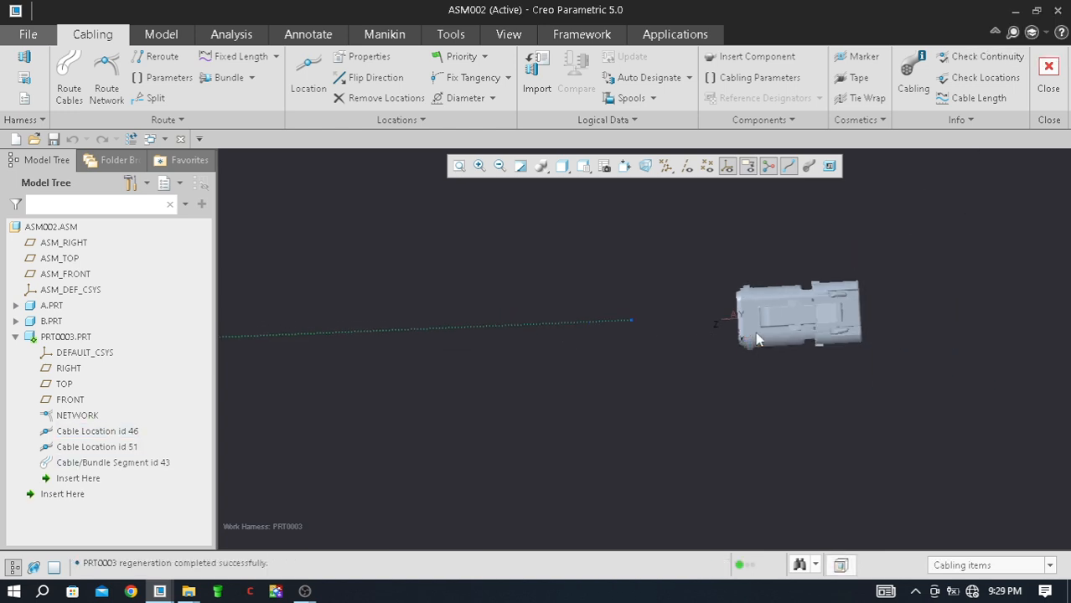
scroll(712, 332, "down", 3)
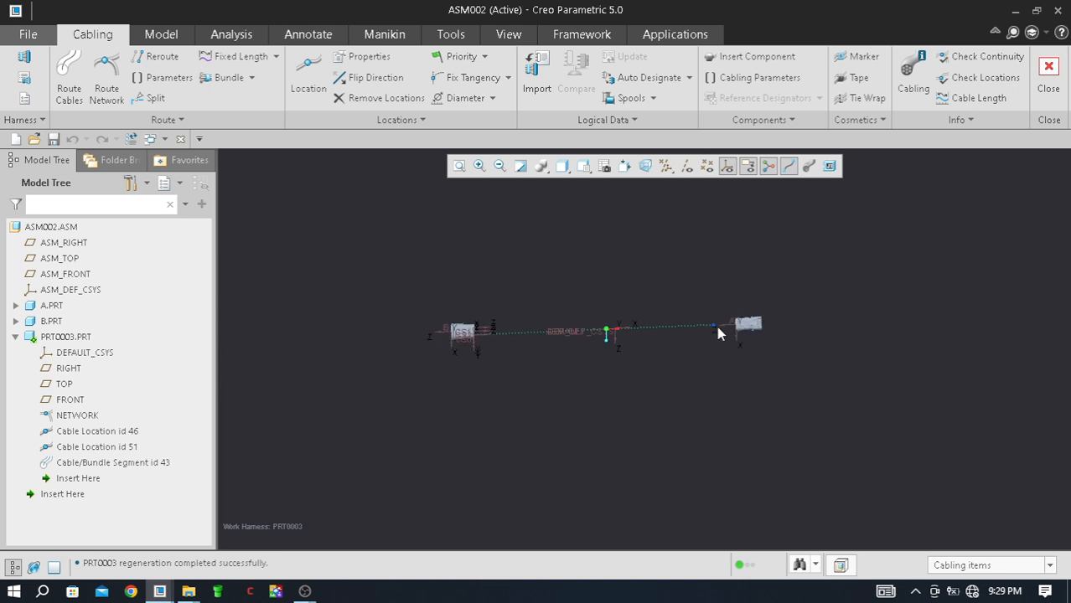
scroll(717, 326, "down", 3)
scroll(724, 328, "up", 2)
scroll(403, 343, "down", 7)
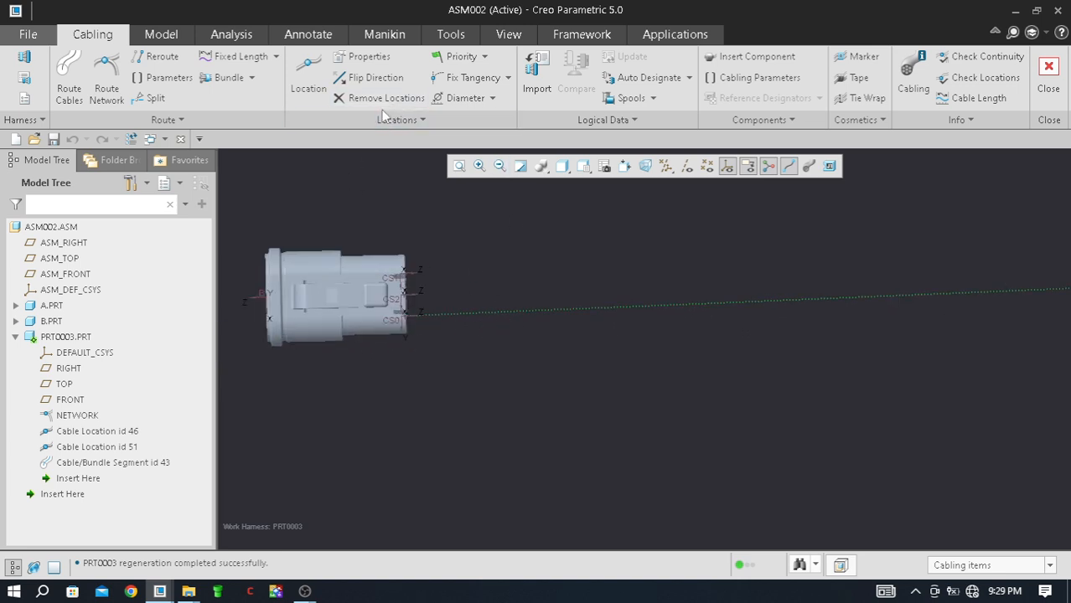
left_click(308, 77)
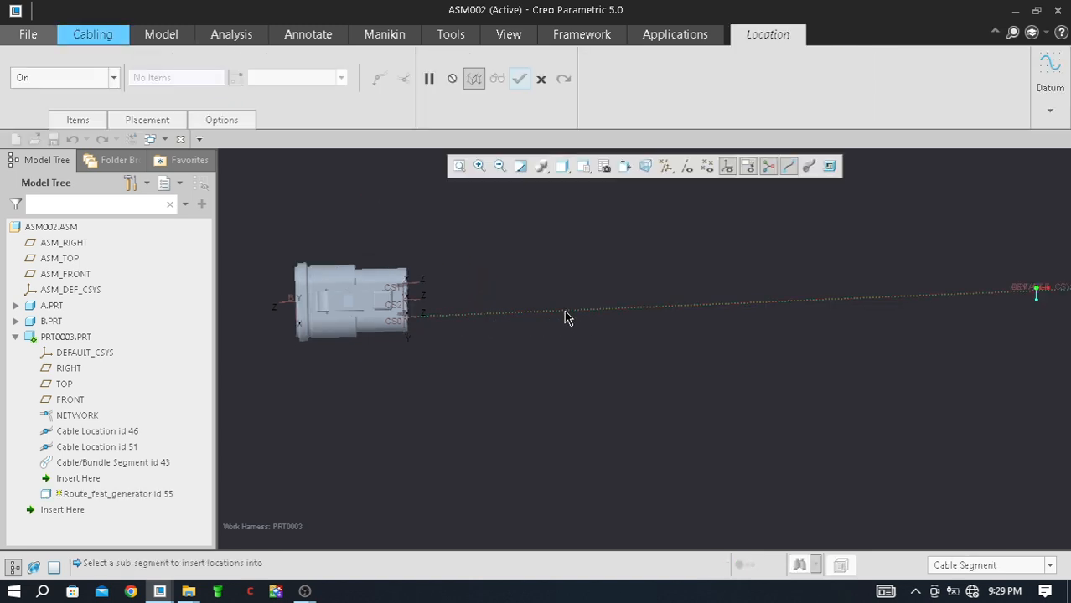
left_click(574, 316)
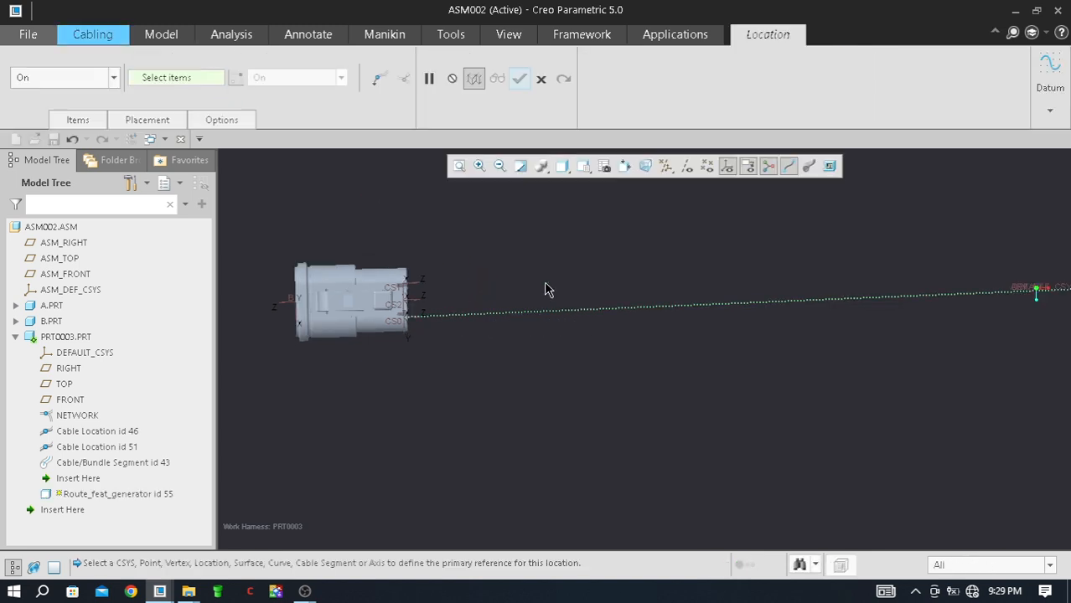
left_click(113, 77)
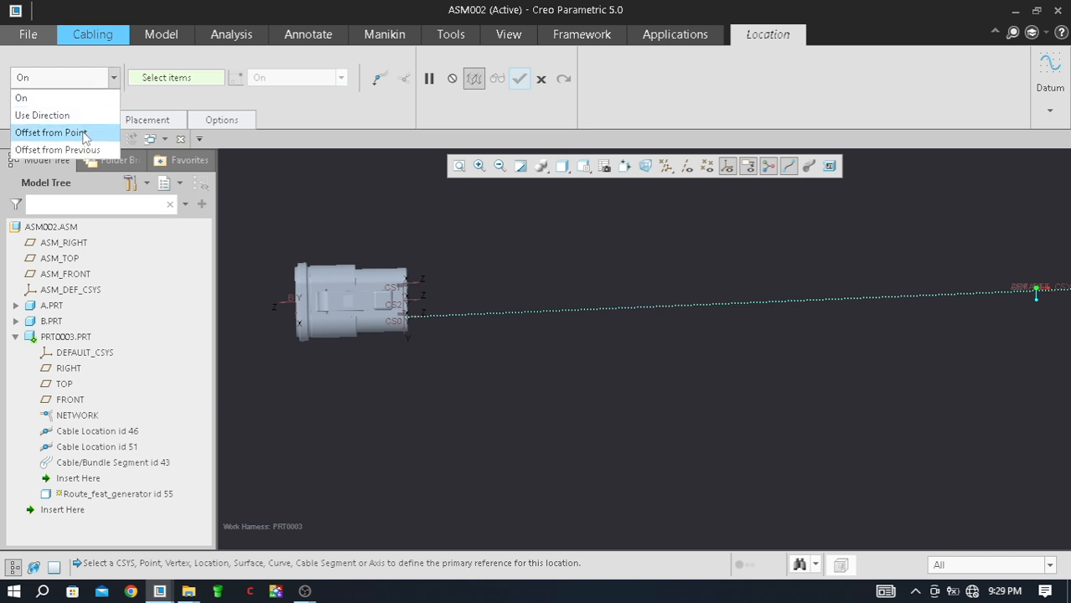
left_click(81, 133)
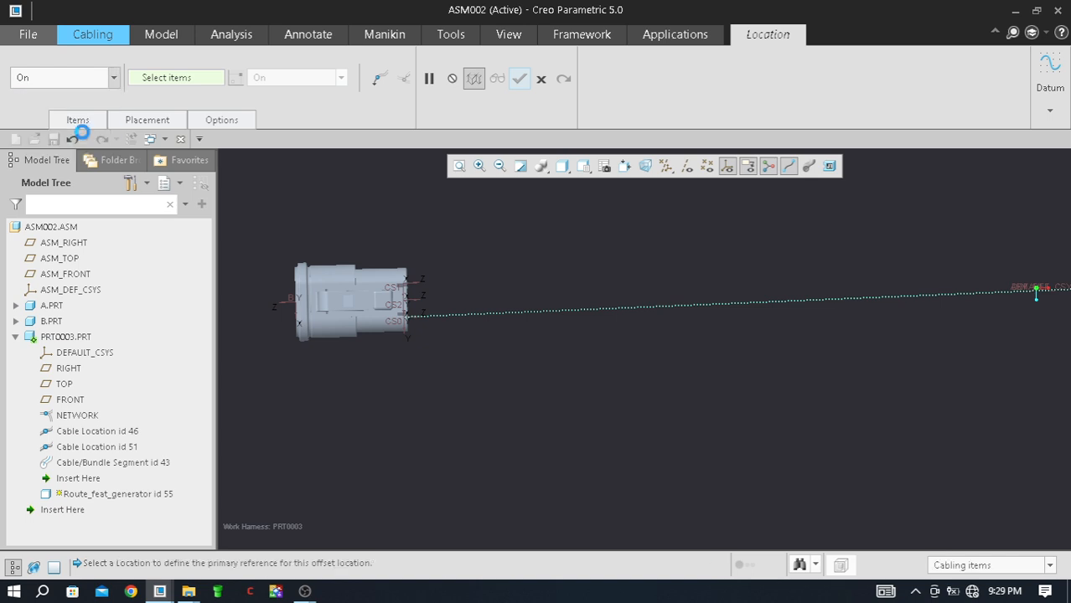
left_click(69, 291)
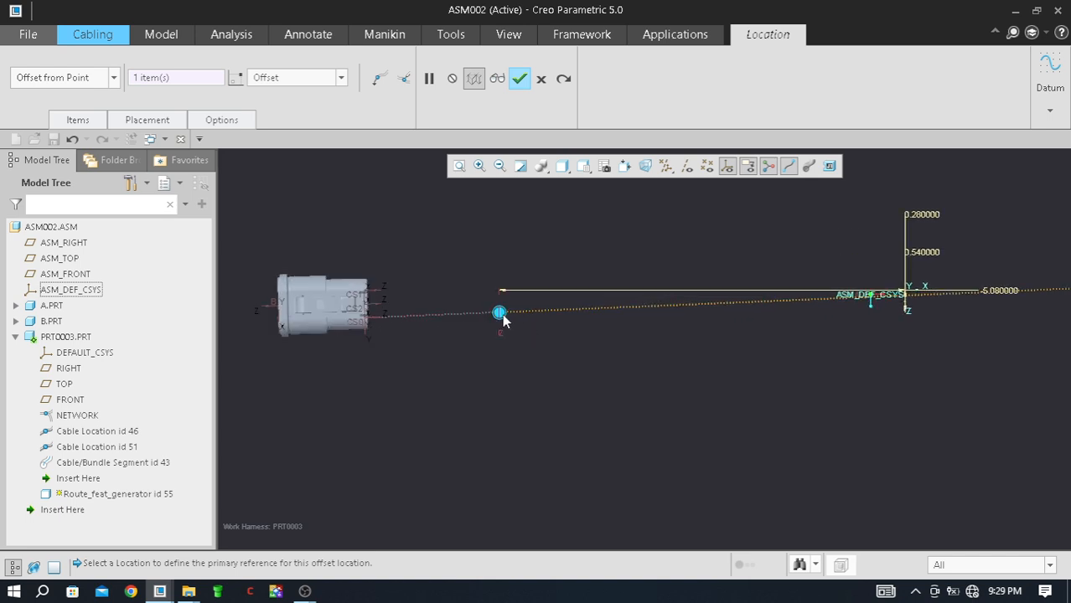
Step: Reposition the location near connector B to offsets of about -4.84, 0.54 and 0.19 and complete it
mouse_move(507, 320)
left_mouse_down()
mouse_move(528, 319)
mouse_move(512, 307)
left_mouse_up()
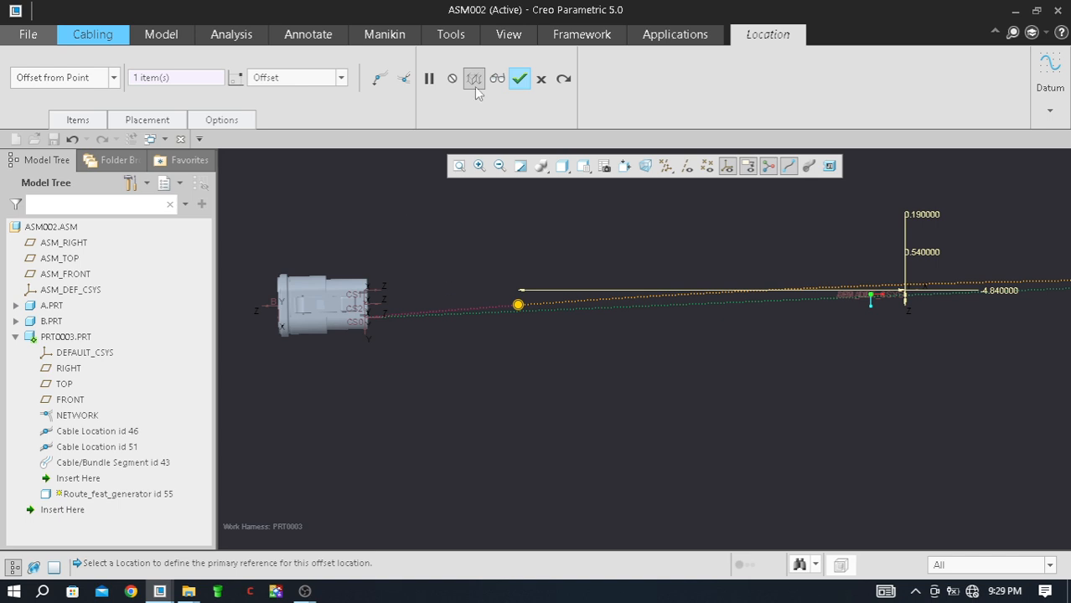
left_click(519, 78)
scroll(398, 319, "up", 2)
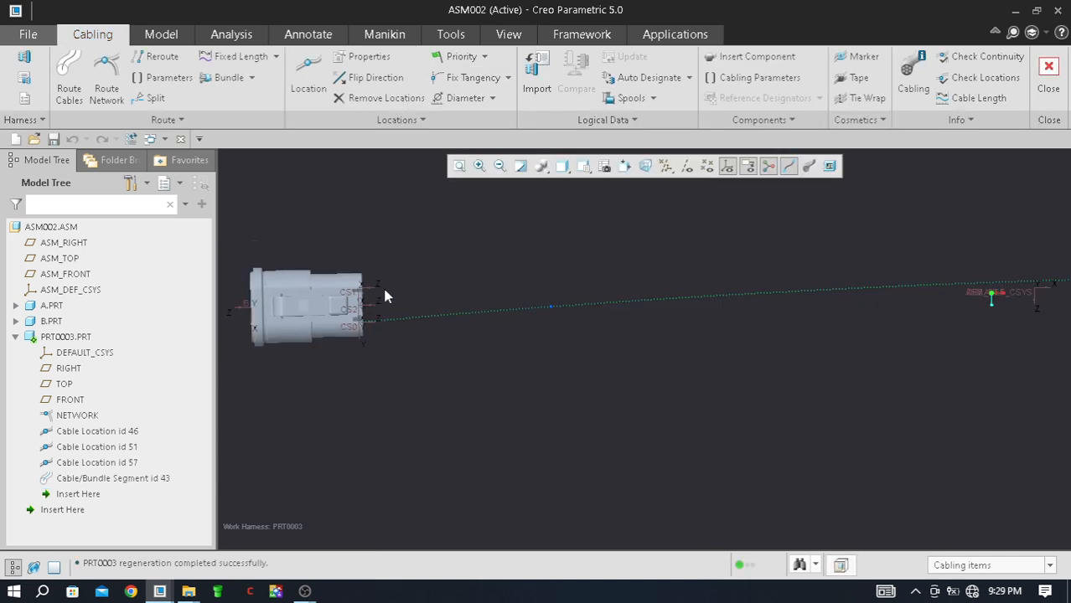
Step: Delete the network portion between the new location and the location at connector B's CS0
left_click(170, 121)
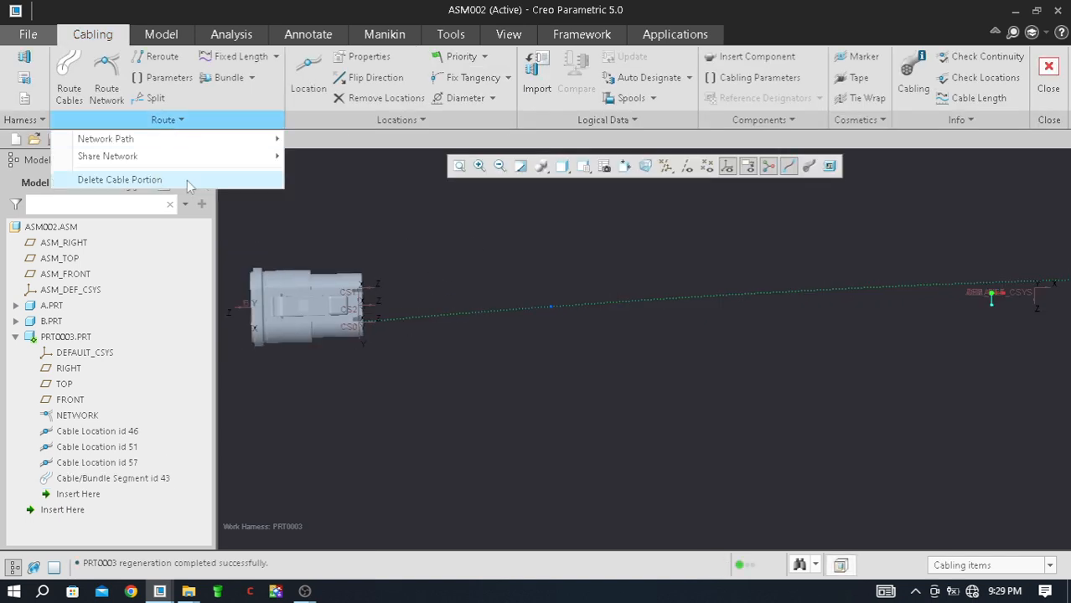
left_click(120, 179)
scroll(376, 329, "down", 2)
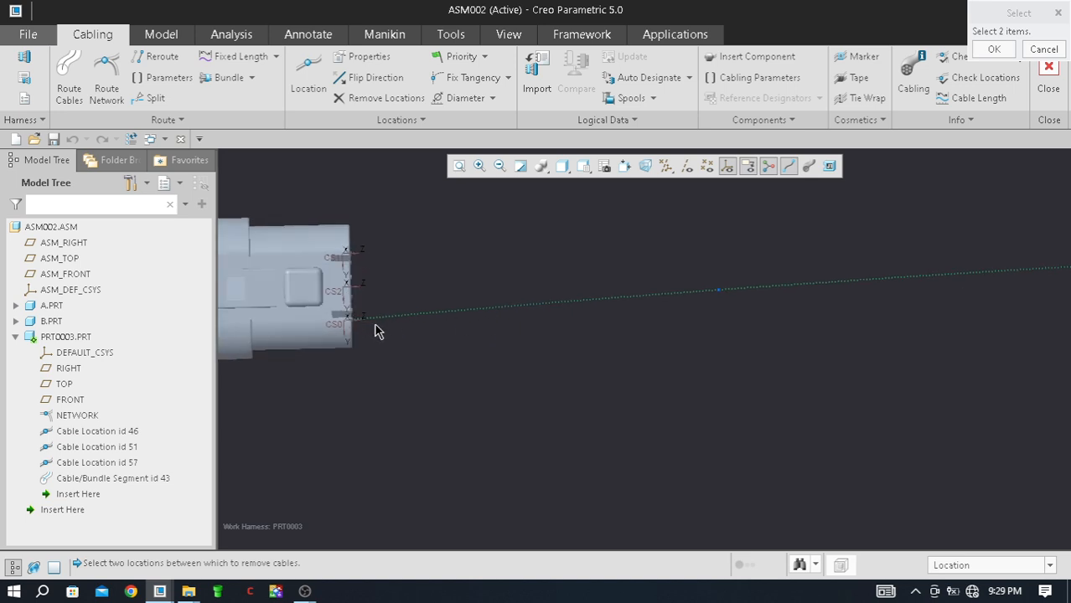
left_click(720, 291)
left_click(348, 327)
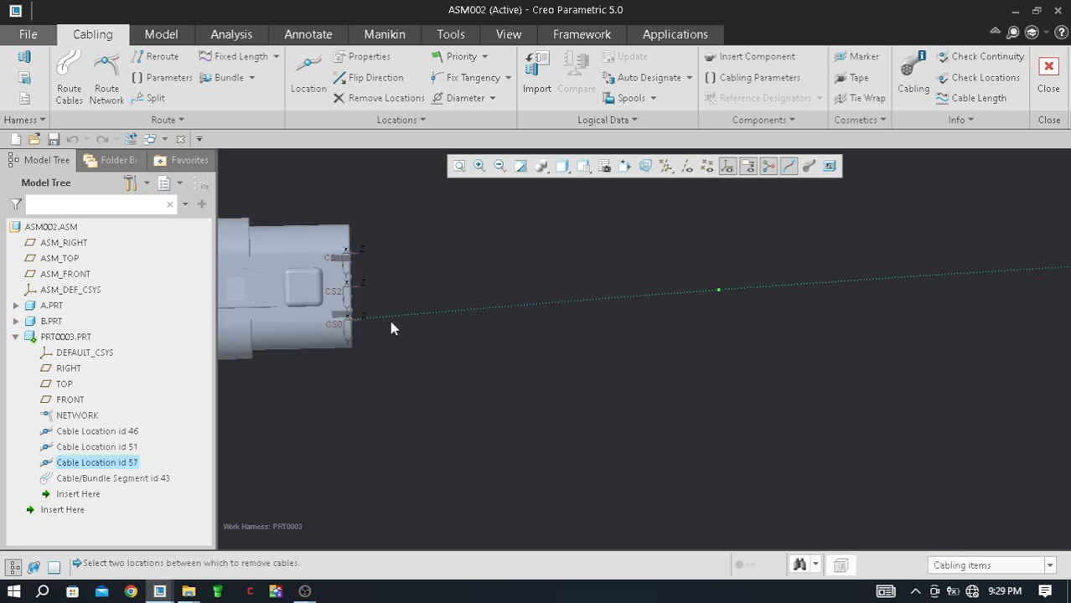
left_click(568, 323)
Step: Examine the remaining network segment and its free ends between connectors A and B
scroll(471, 352, "up", 2)
scroll(451, 329, "up", 6)
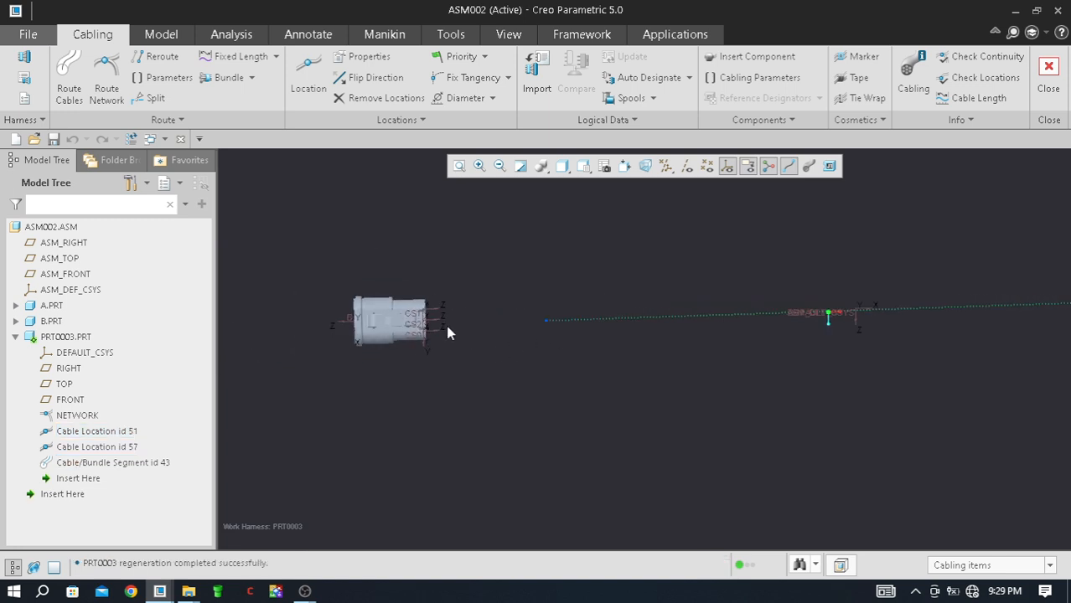
scroll(880, 318, "down", 1)
scroll(586, 368, "up", 1)
middle_click_drag(692, 385, 652, 367)
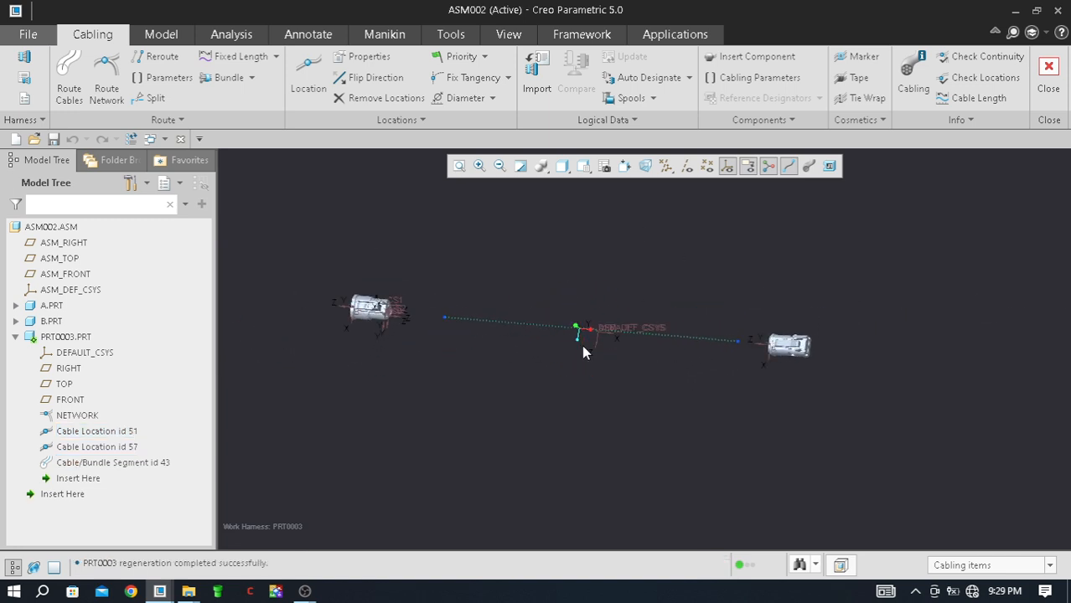
scroll(421, 326, "down", 3)
middle_click_drag(420, 328, 490, 368)
scroll(446, 329, "up", 2)
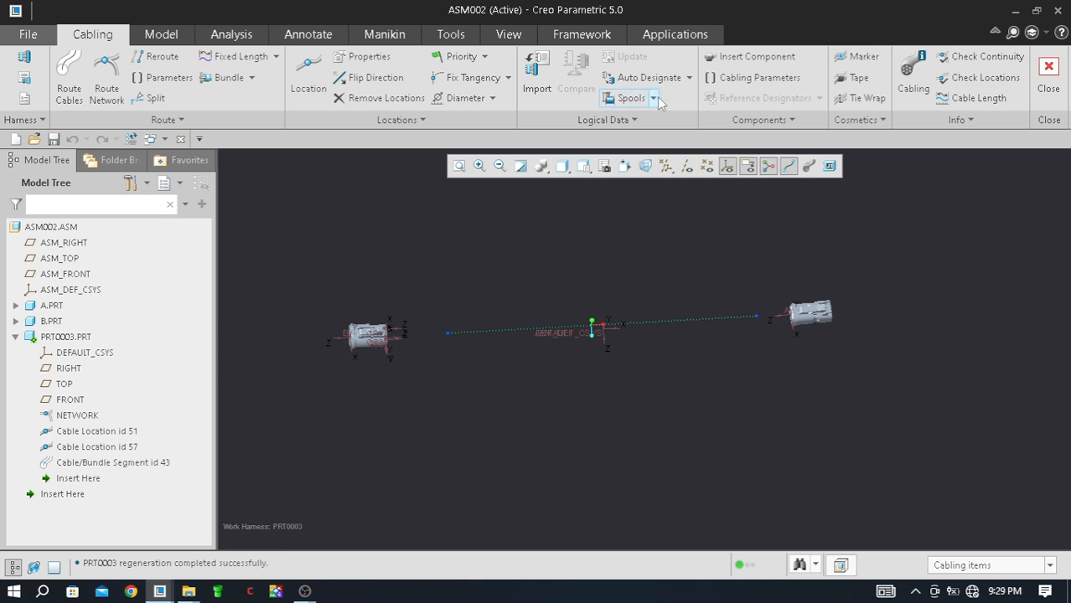
Step: Create a new wire spool named 1
left_click(654, 99)
left_click(641, 117)
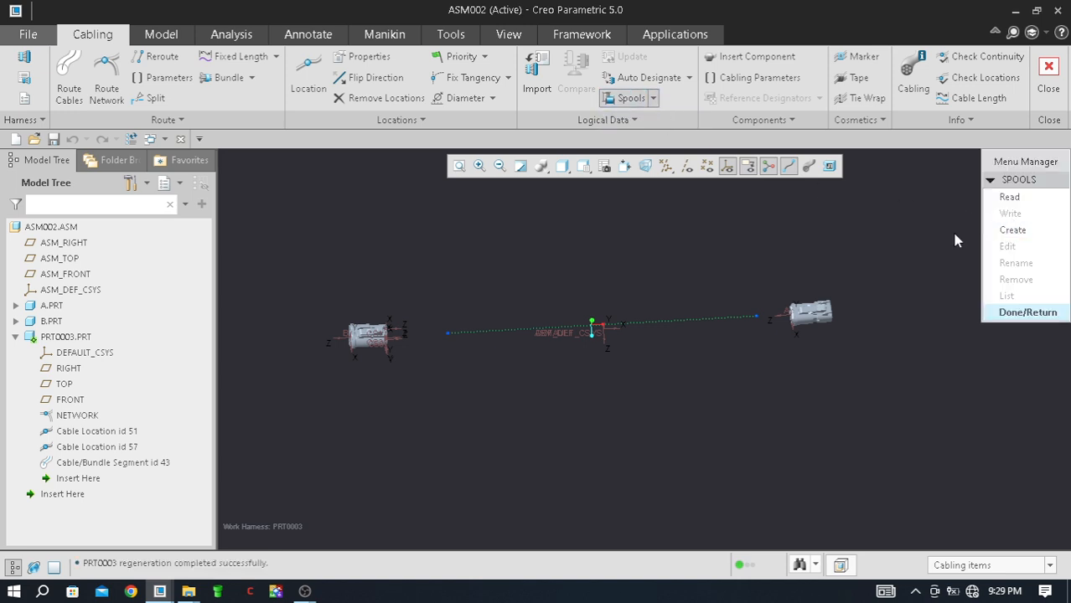
left_click(1031, 233)
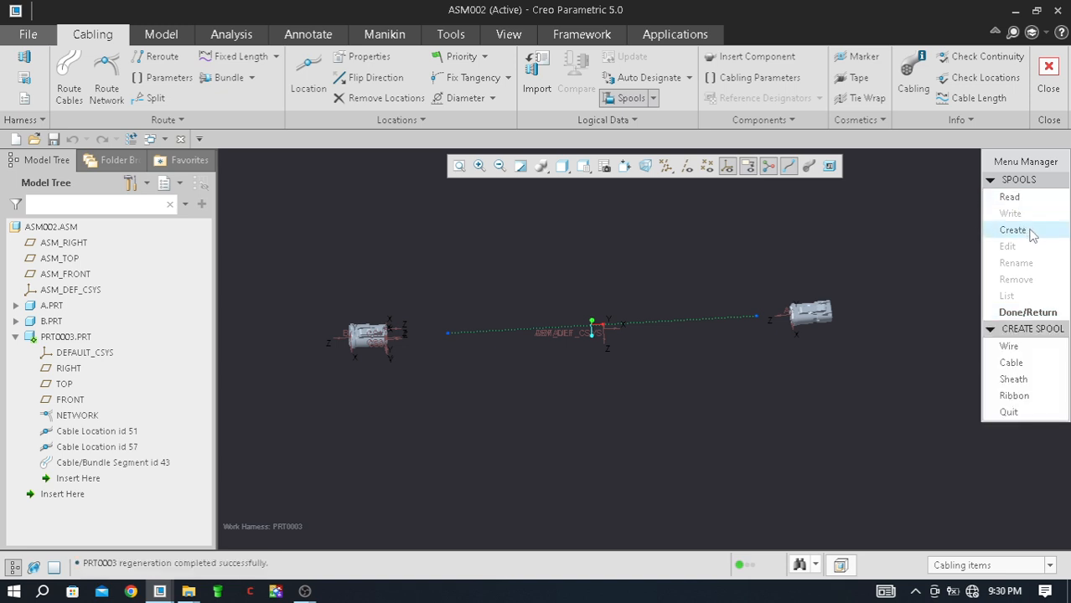
left_click(1036, 349)
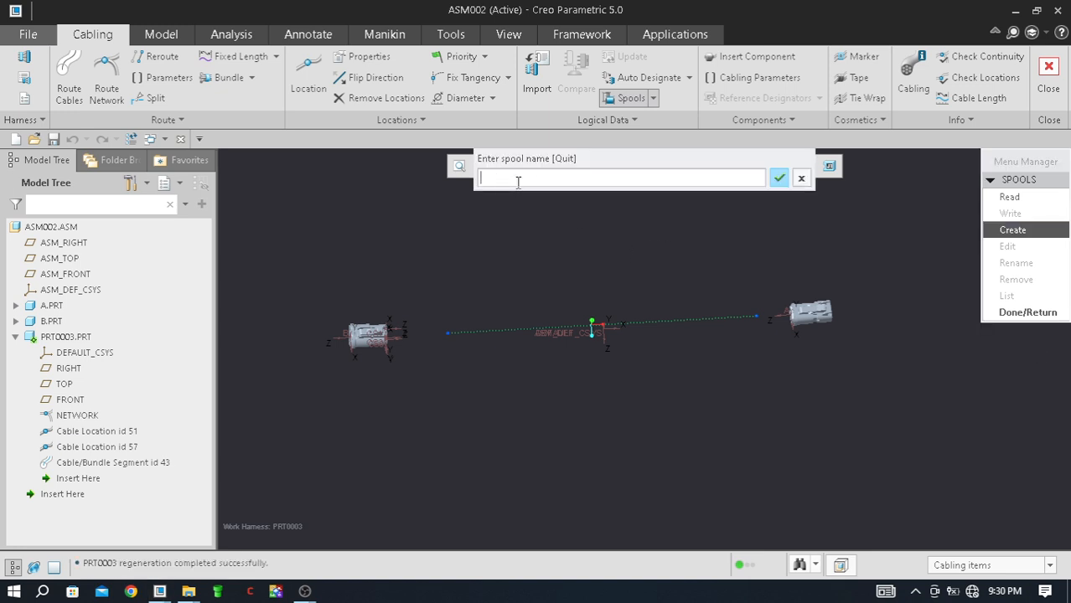
left_click(779, 180)
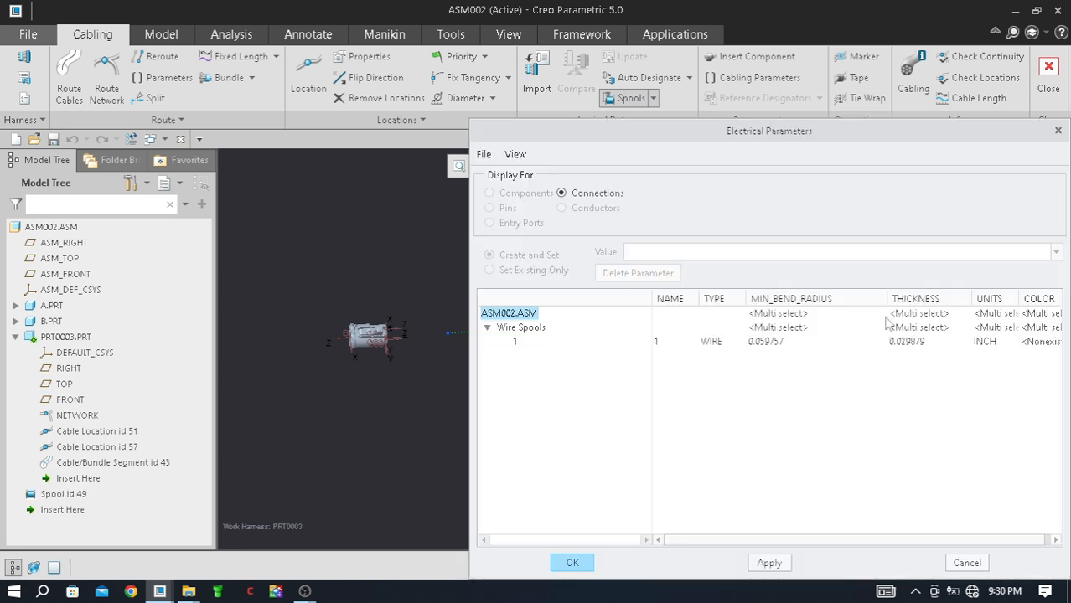
Step: Set wire spool 1's thickness to 2, minimum bend radius to 8 and units to MM
left_click(916, 344)
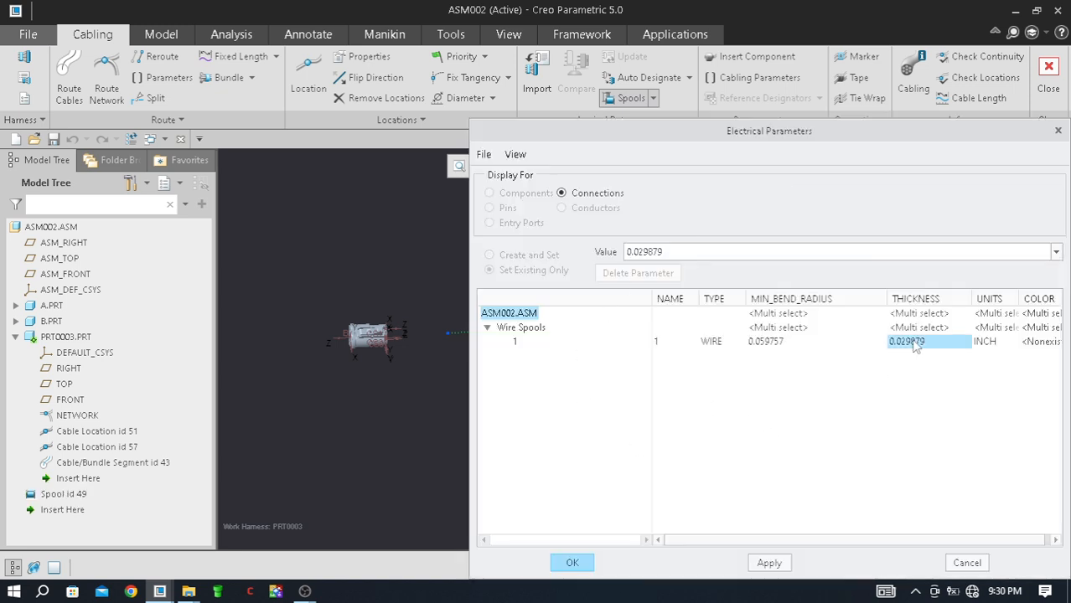
type("2")
left_click(809, 345)
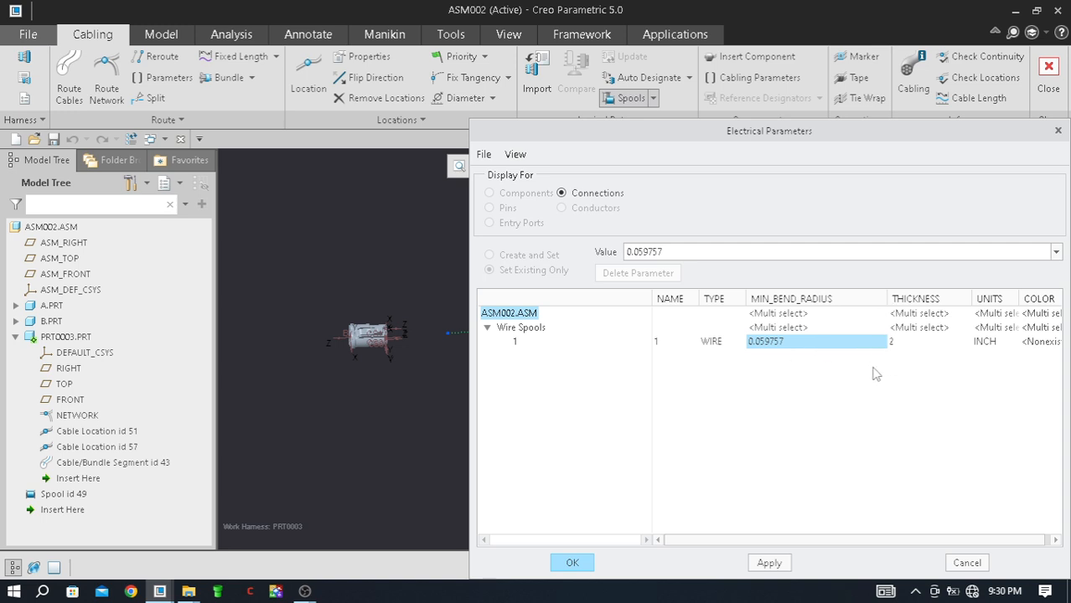
type("8")
left_click(993, 343)
left_click(1000, 343)
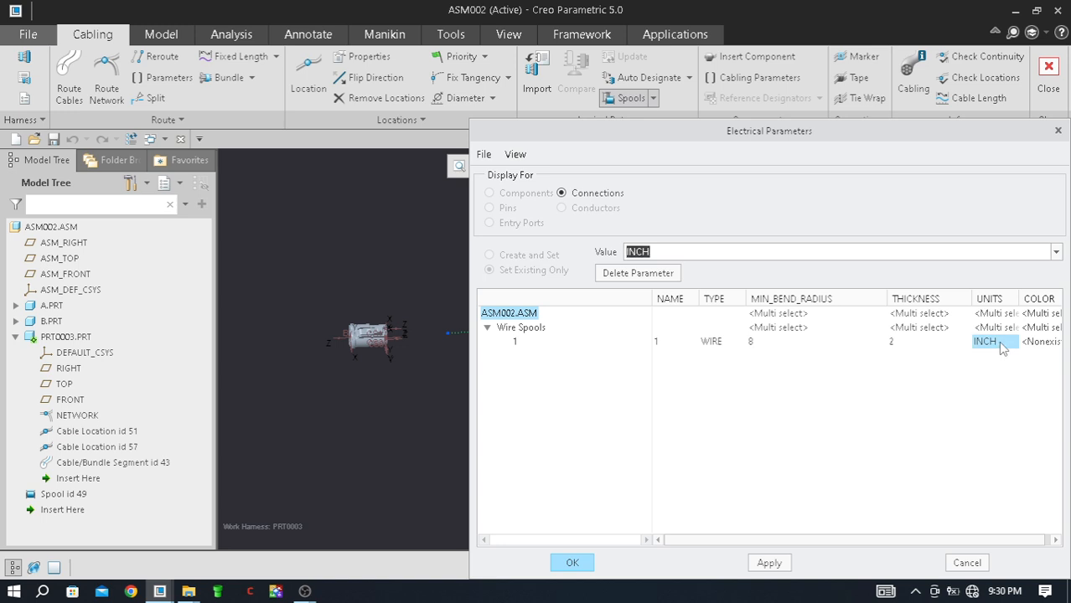
left_click(1058, 254)
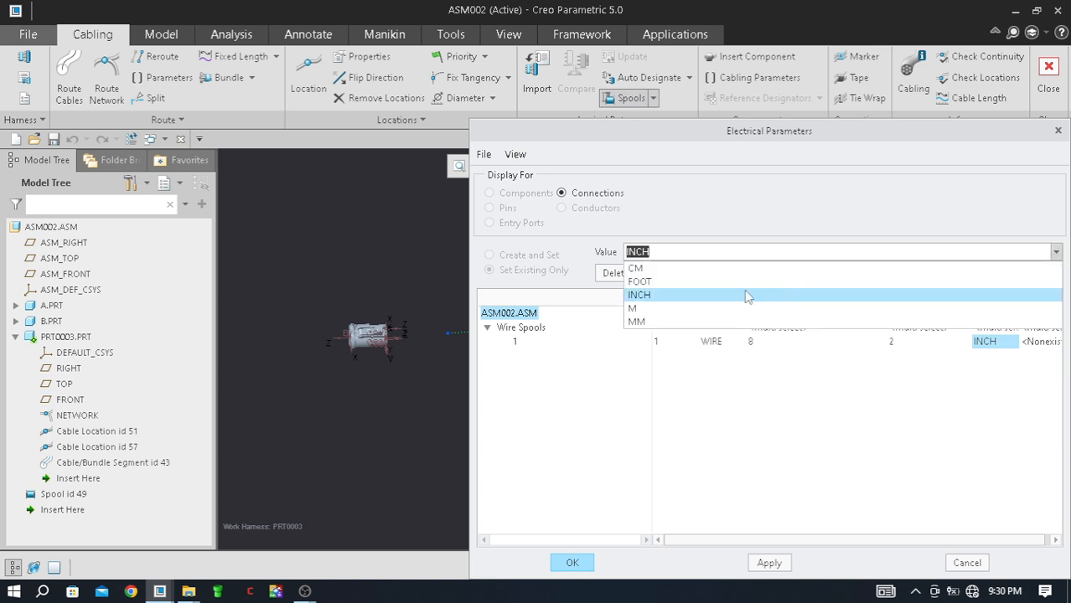
left_click(748, 322)
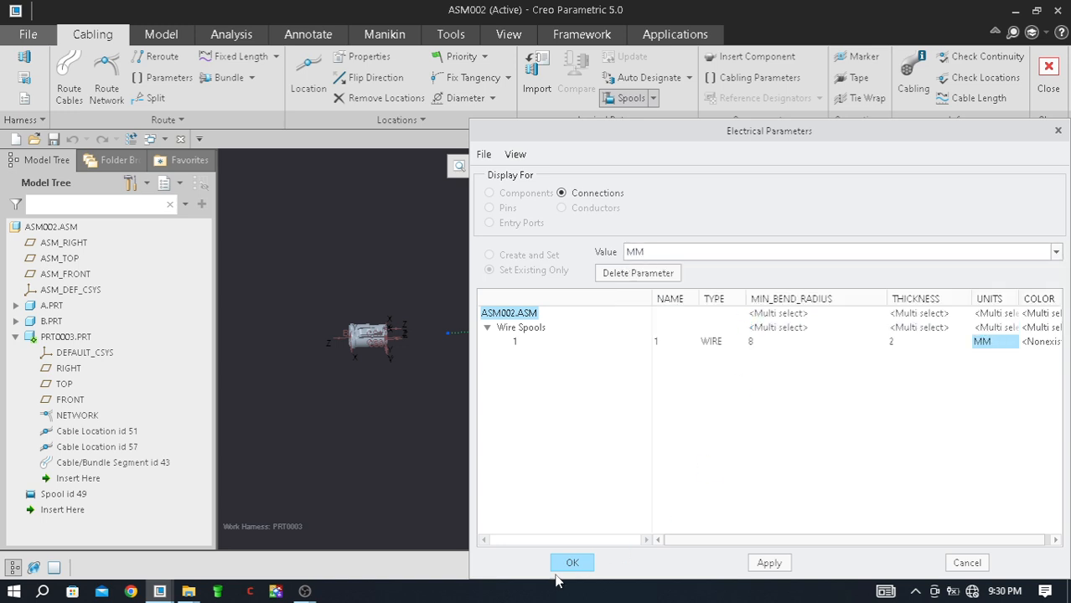
left_click(572, 563)
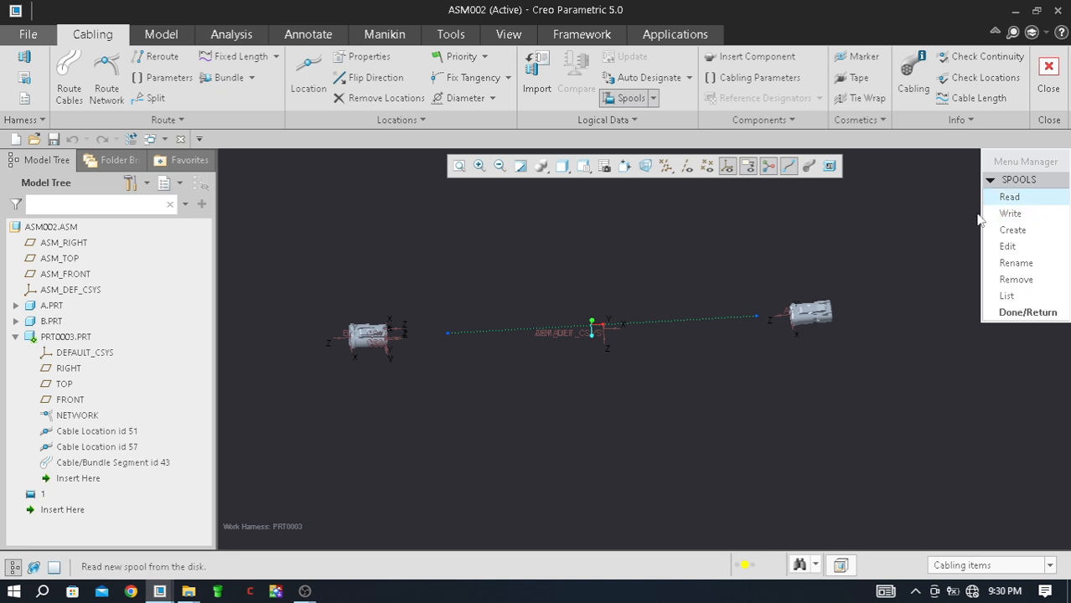
Step: Edit wire spool 1 and set its minimum bend radius to 0
left_click(1003, 198)
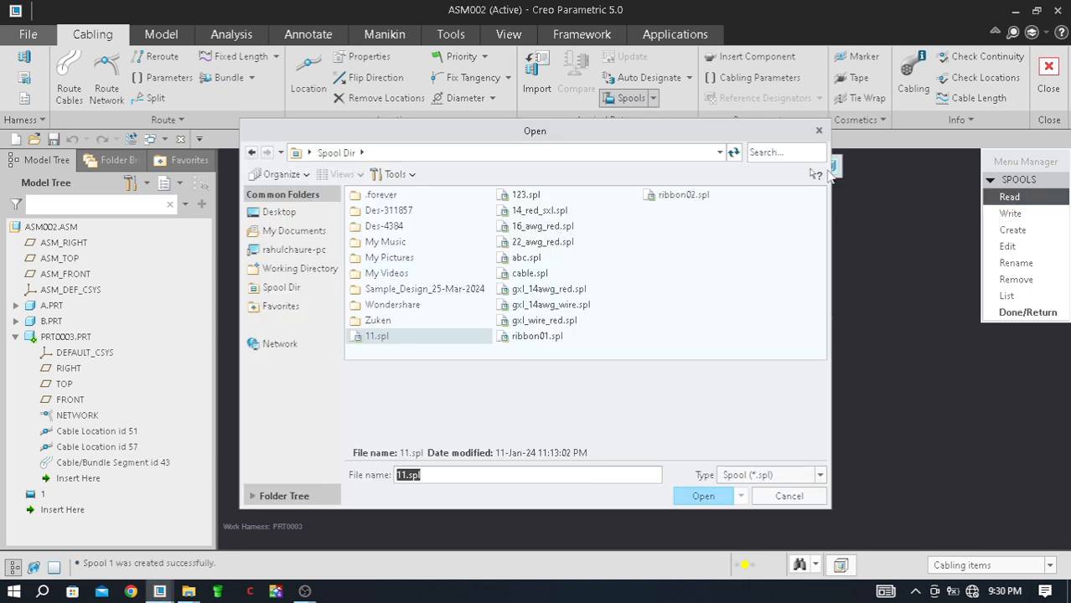
left_click(819, 130)
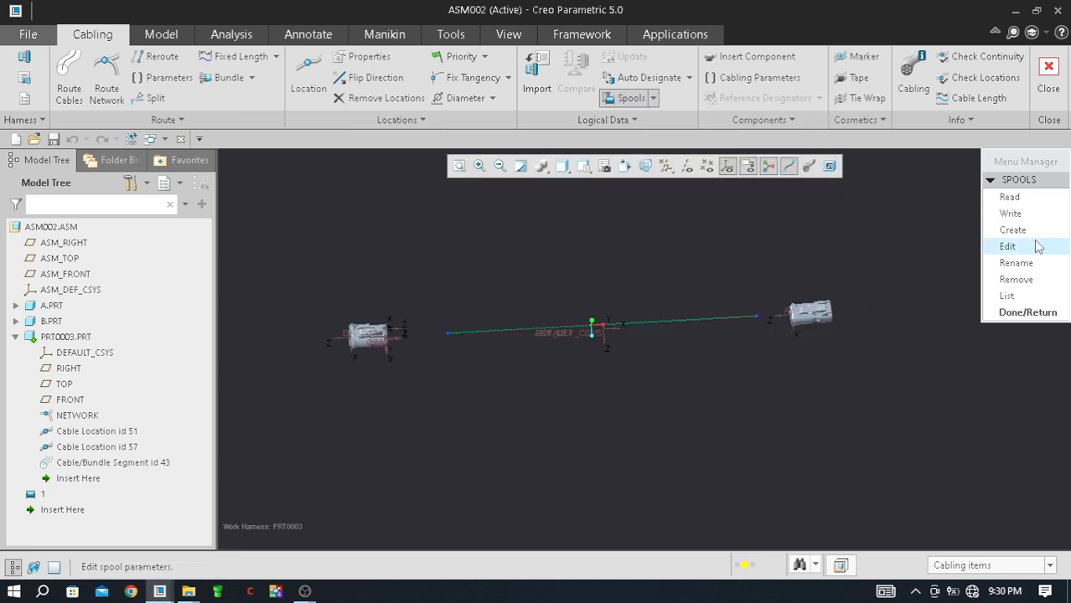
left_click(1040, 248)
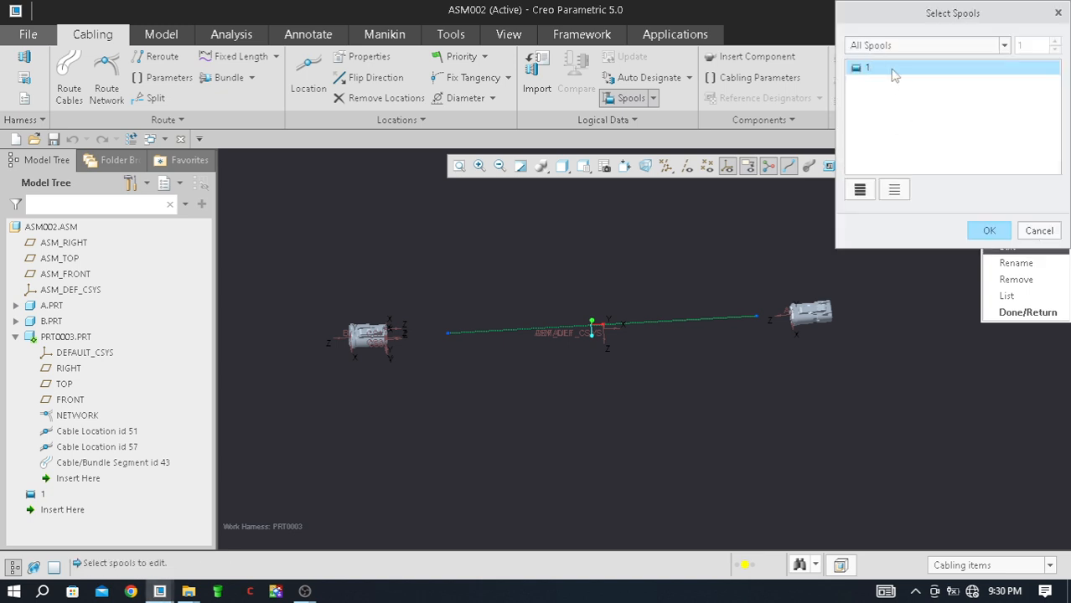
double_click(893, 70)
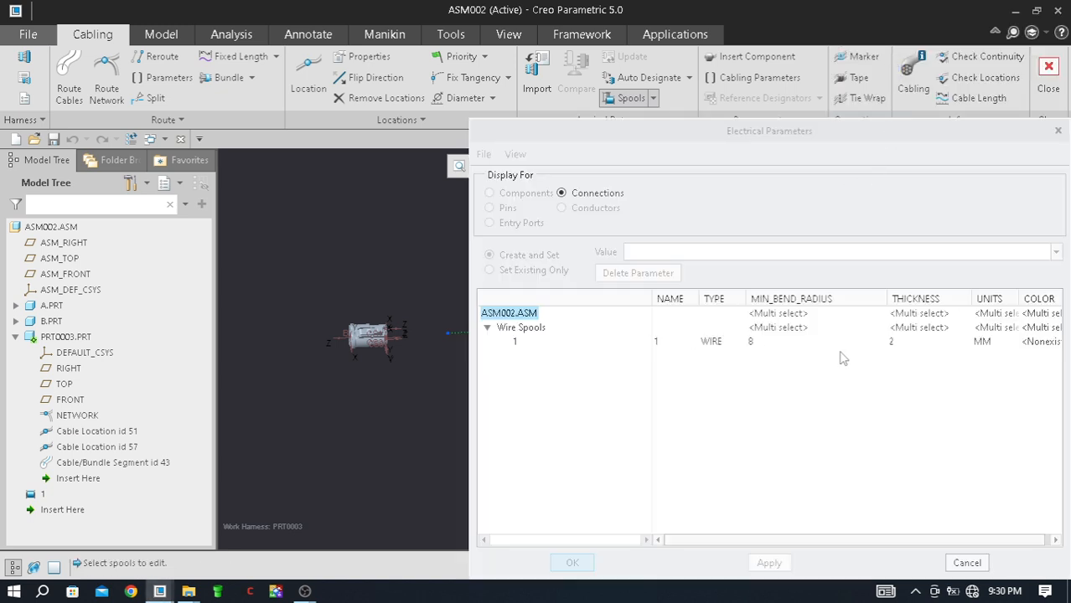
left_click(798, 344)
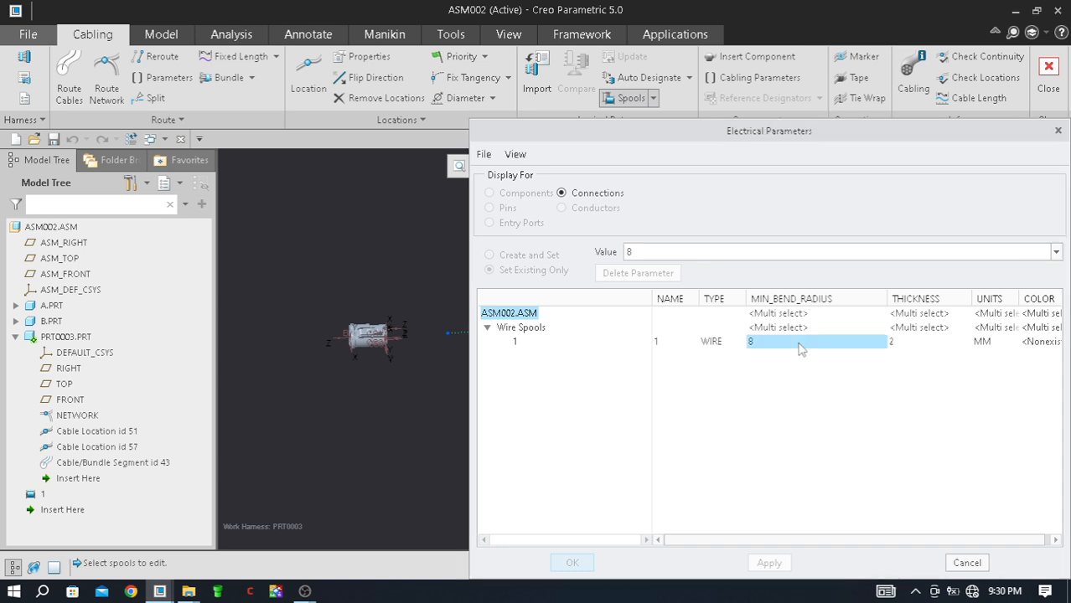
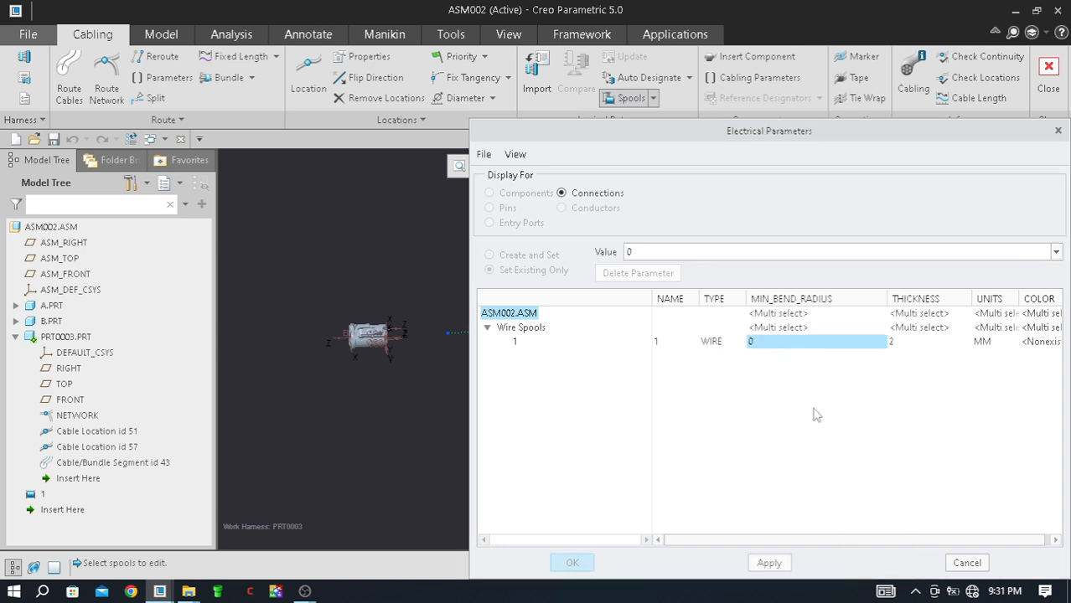
left_click(573, 562)
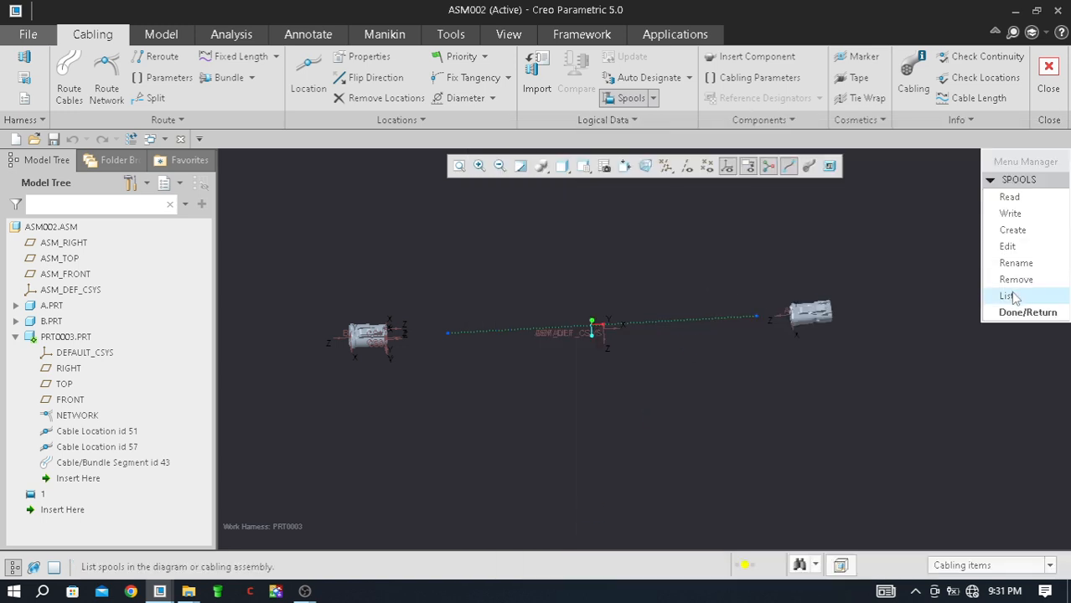
Step: Write spool 1 to disk and finish the spool definition
left_click(1014, 214)
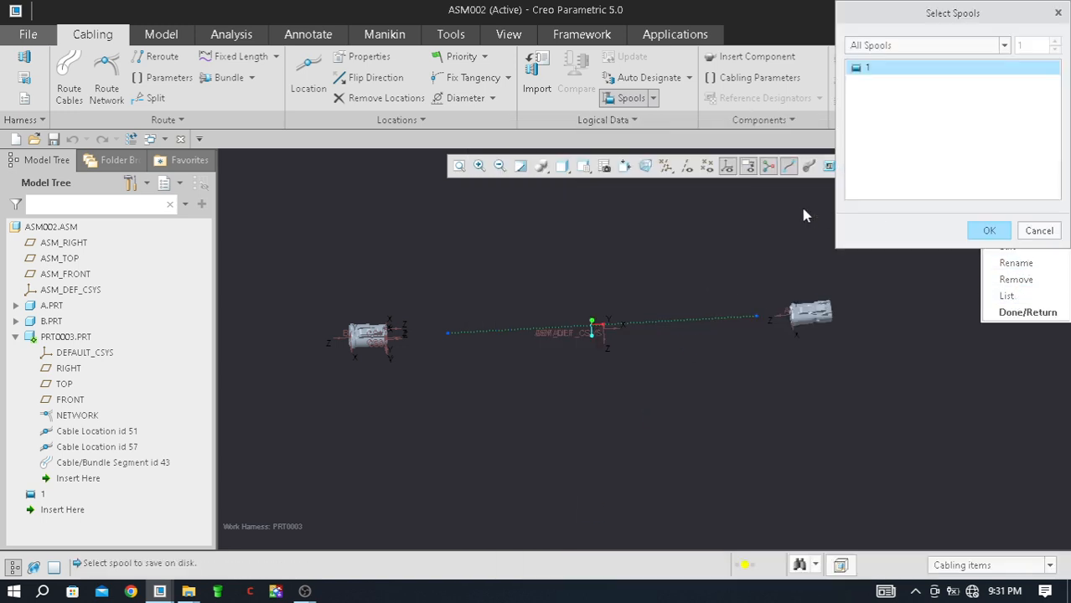
left_click(913, 74)
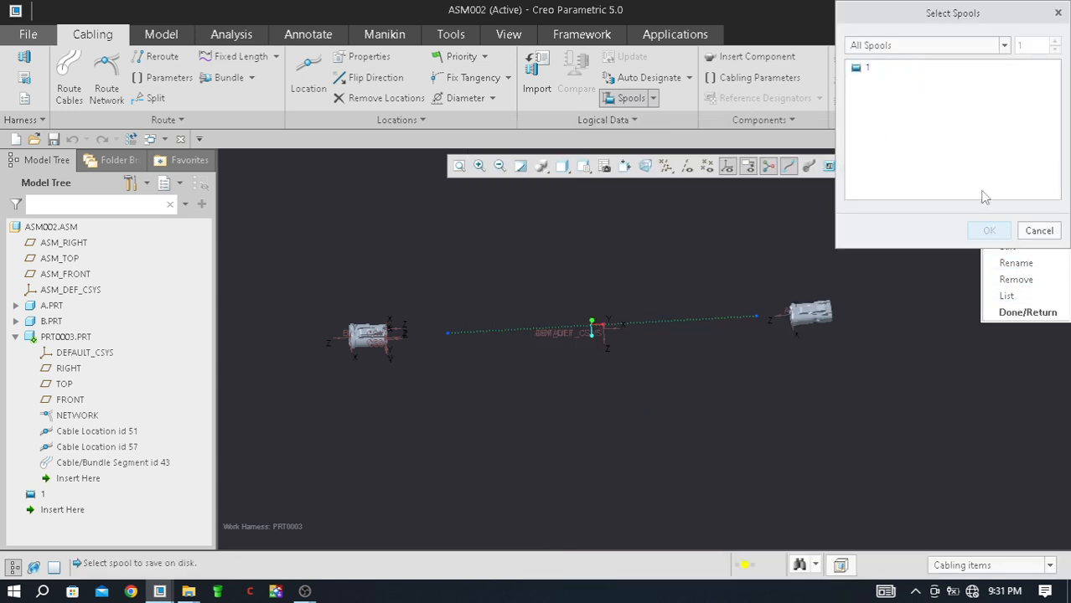
left_click(898, 68)
left_click(982, 229)
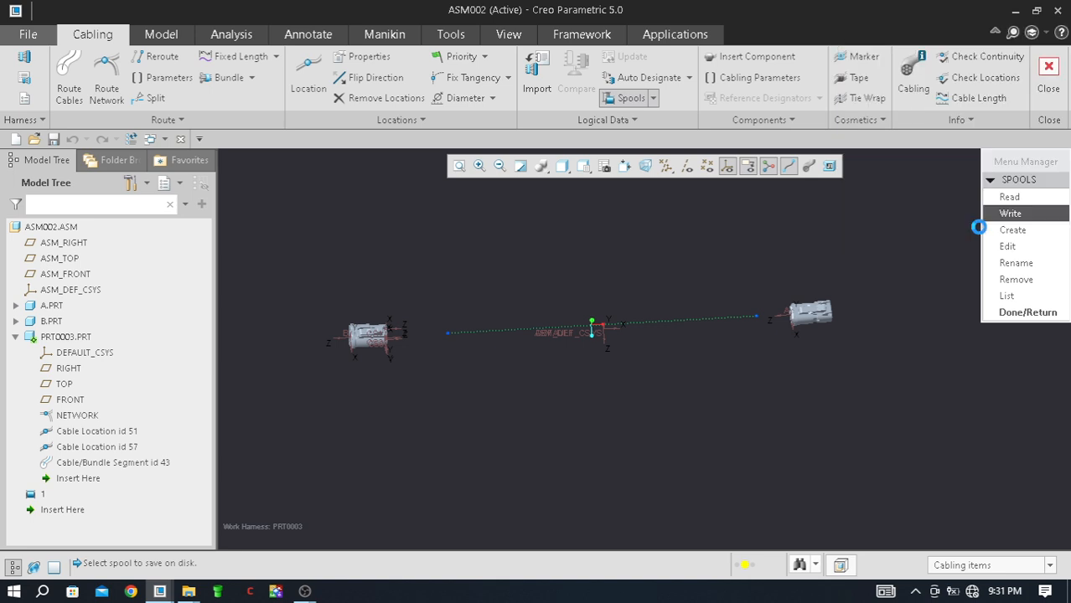
left_click(1038, 313)
middle_click_drag(588, 337, 543, 372)
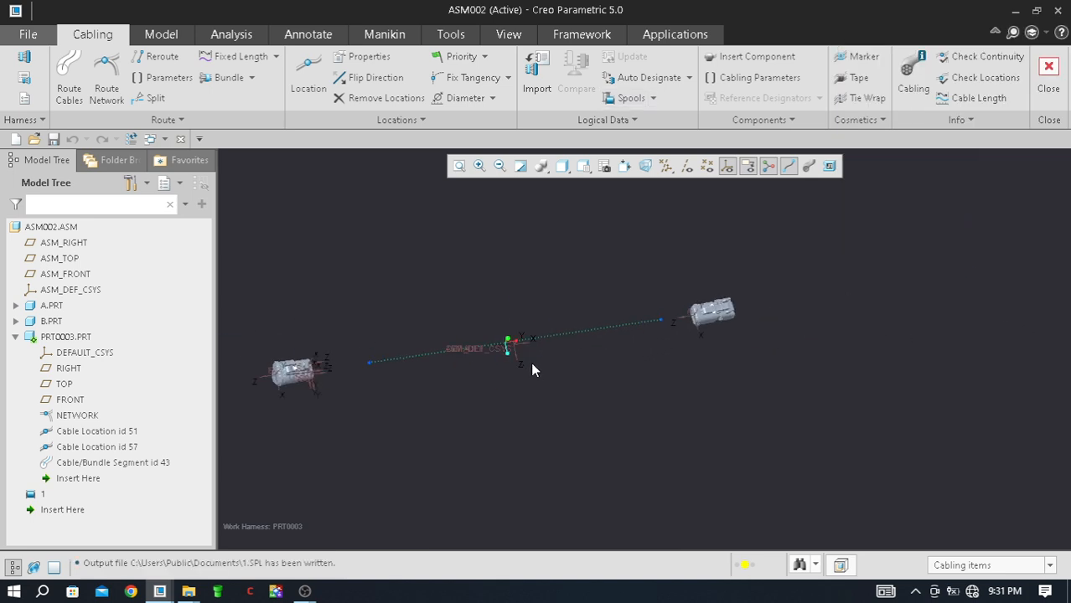
scroll(532, 370, "down", 2)
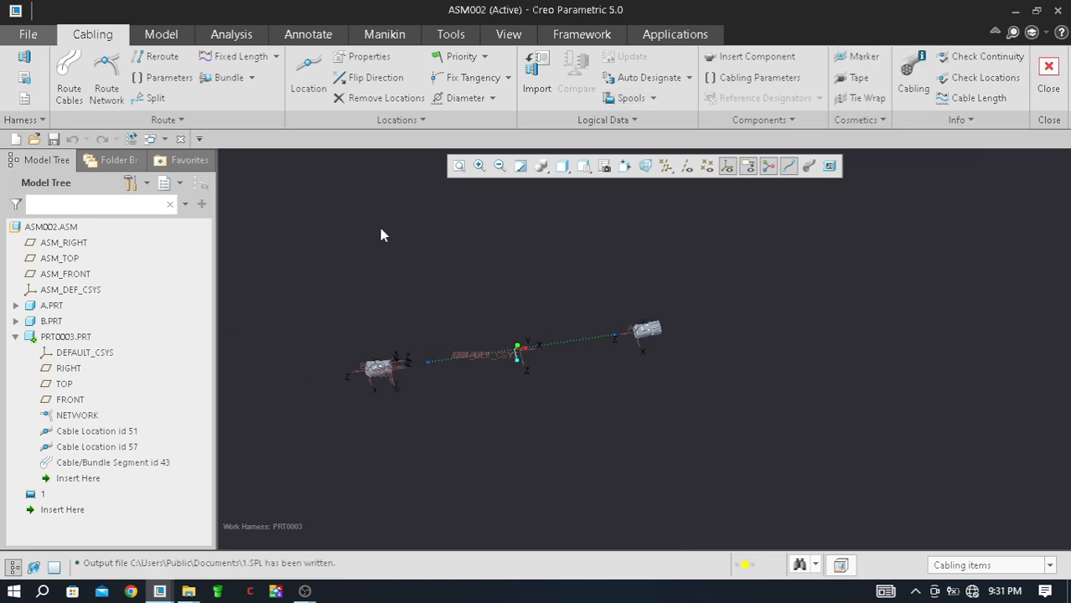
left_click(70, 80)
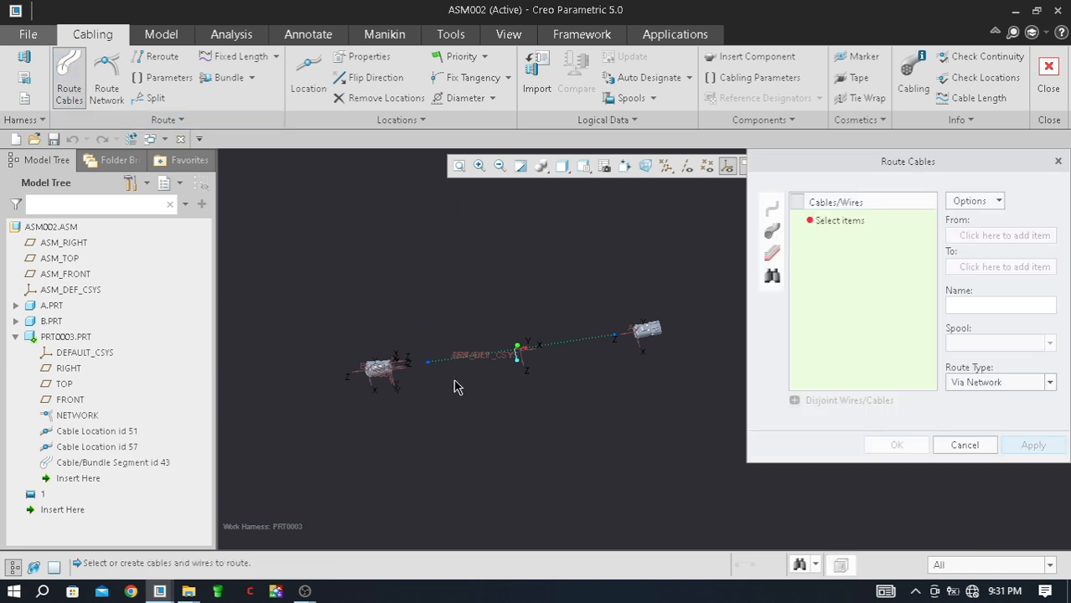
middle_click_drag(476, 412, 471, 391)
left_click(774, 209)
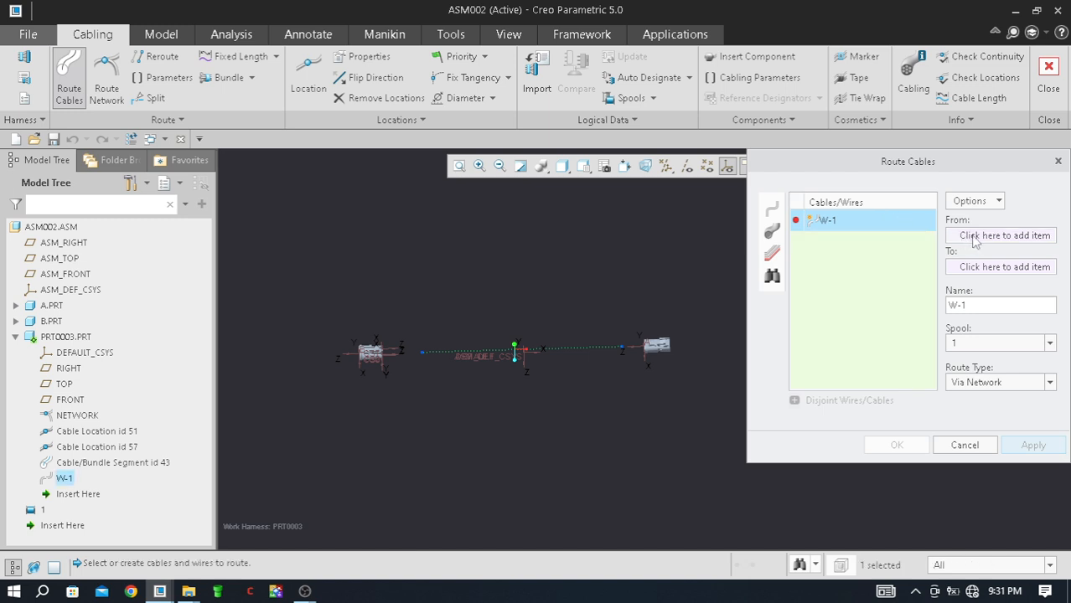
left_click(976, 239)
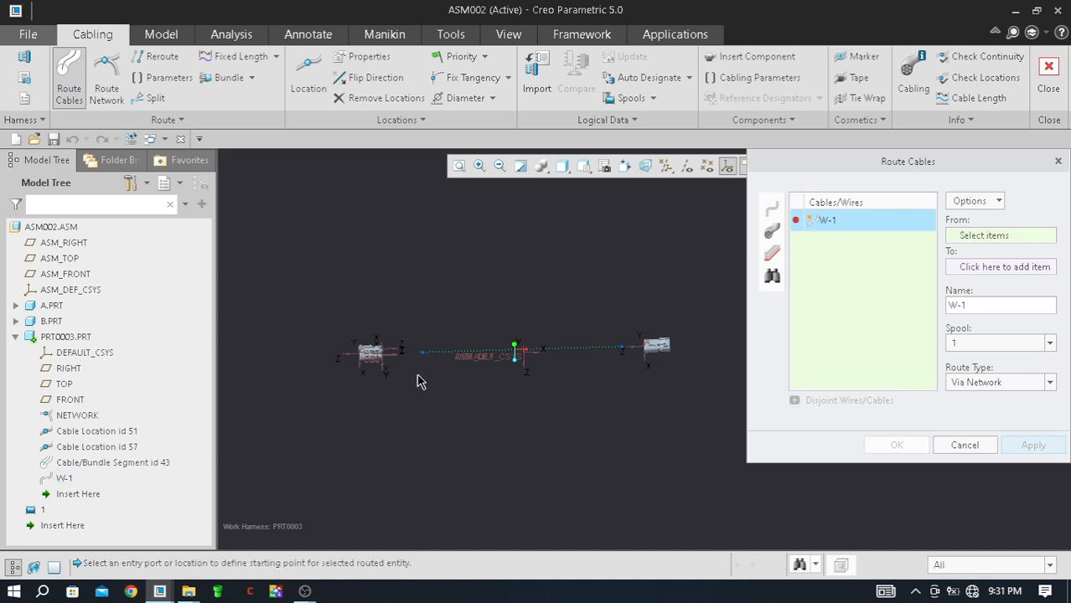
scroll(402, 343, "down", 6)
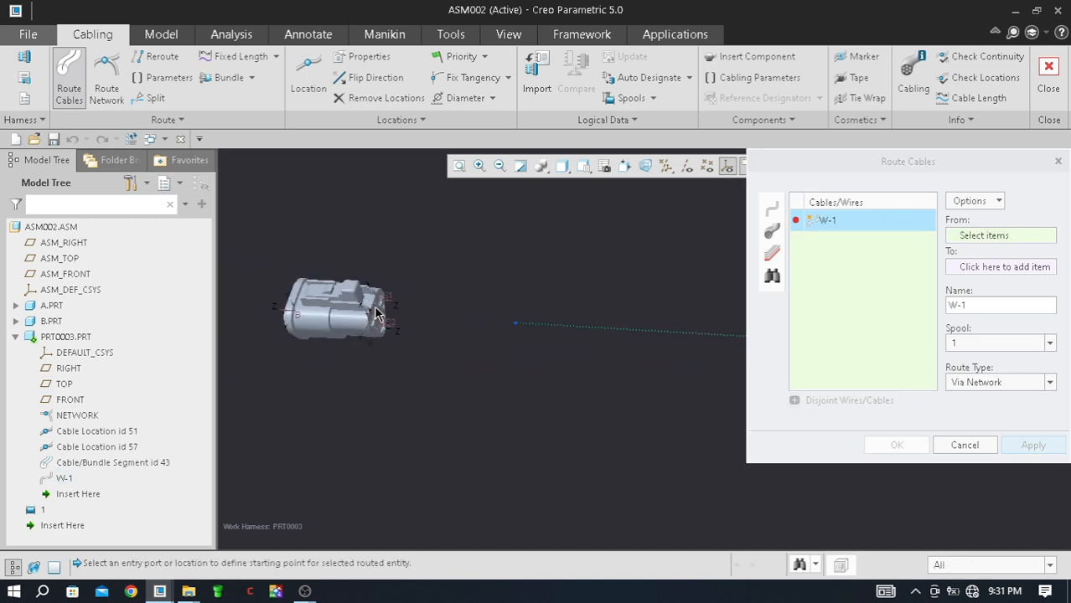
scroll(402, 333, "down", 8)
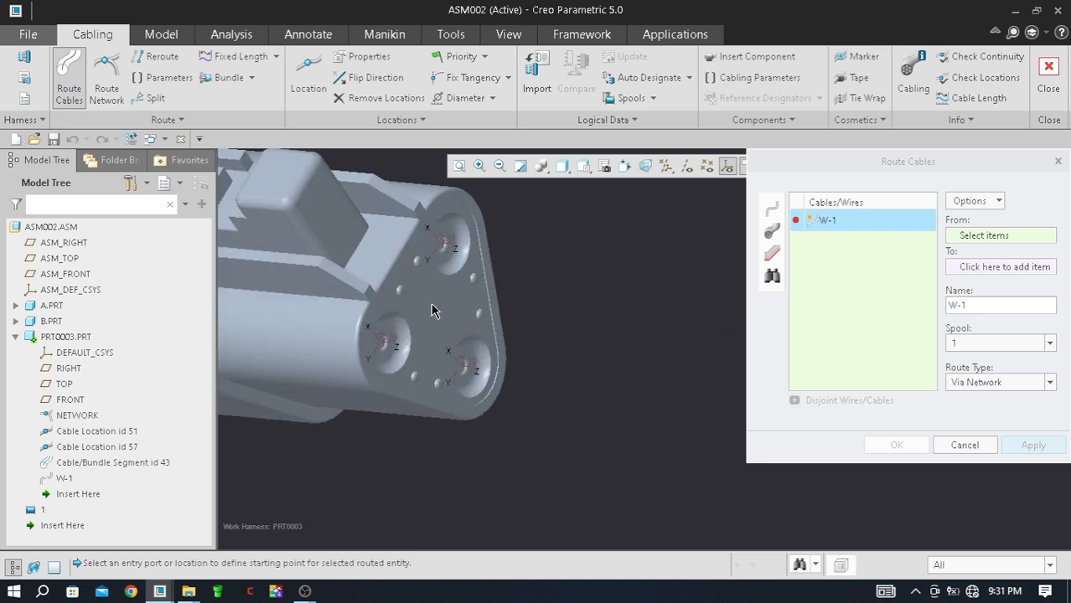
scroll(407, 360, "up", 6)
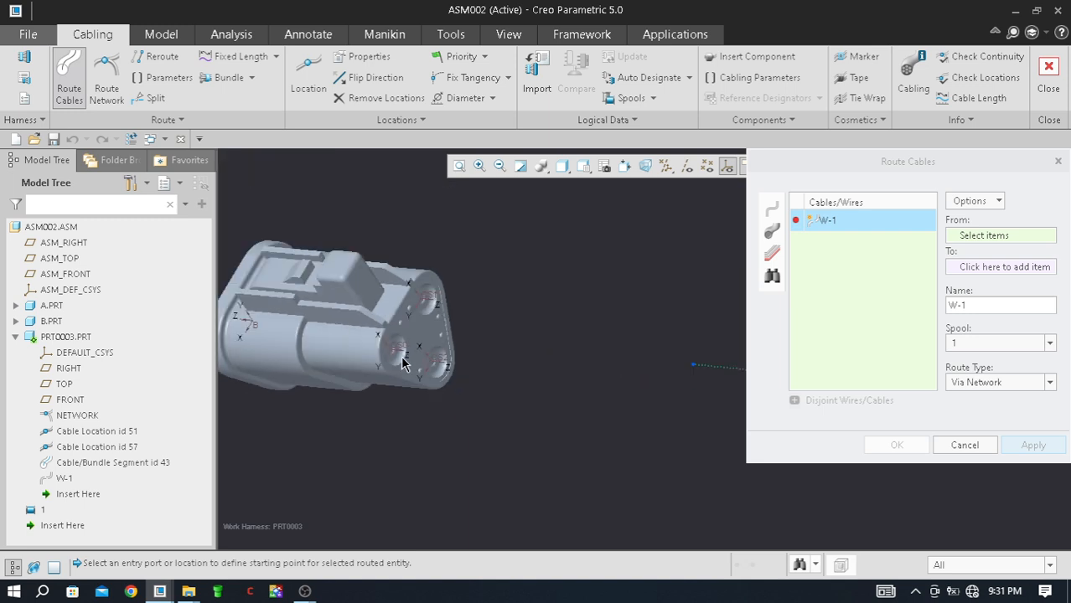
left_click(1059, 161)
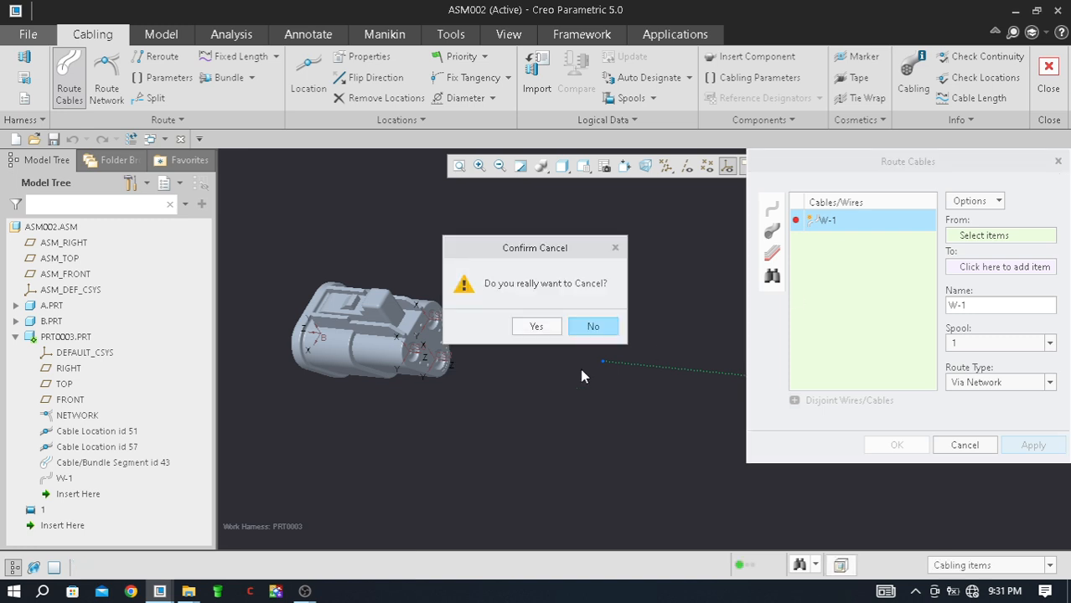
left_click(543, 326)
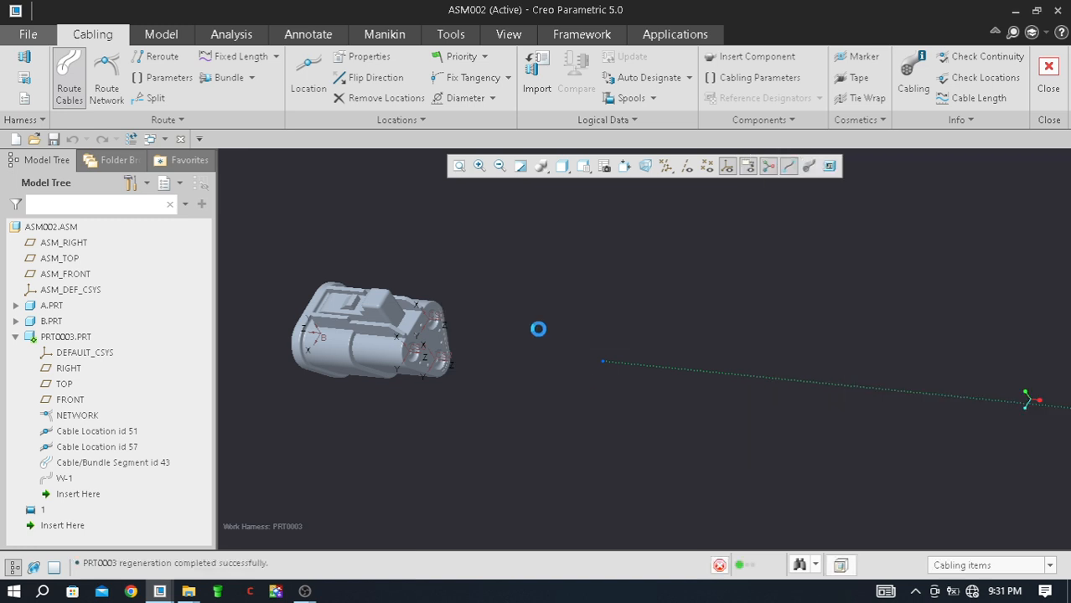
Step: Designate B.PRT as a connector, accepting the default connector parameters
scroll(387, 341, "up", 4)
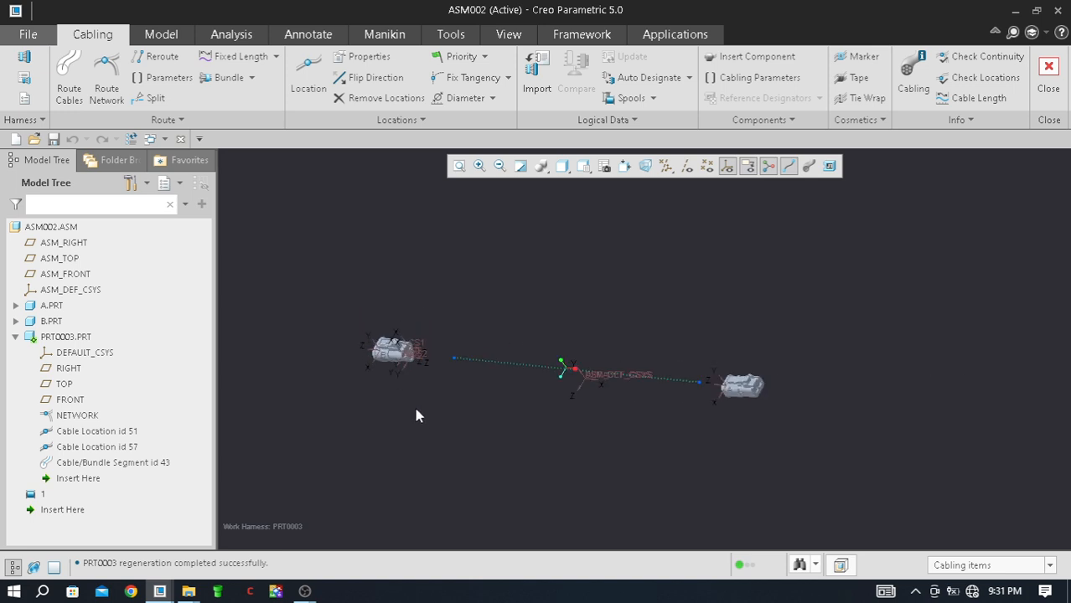
middle_click_drag(415, 406, 437, 419)
scroll(391, 374, "down", 3)
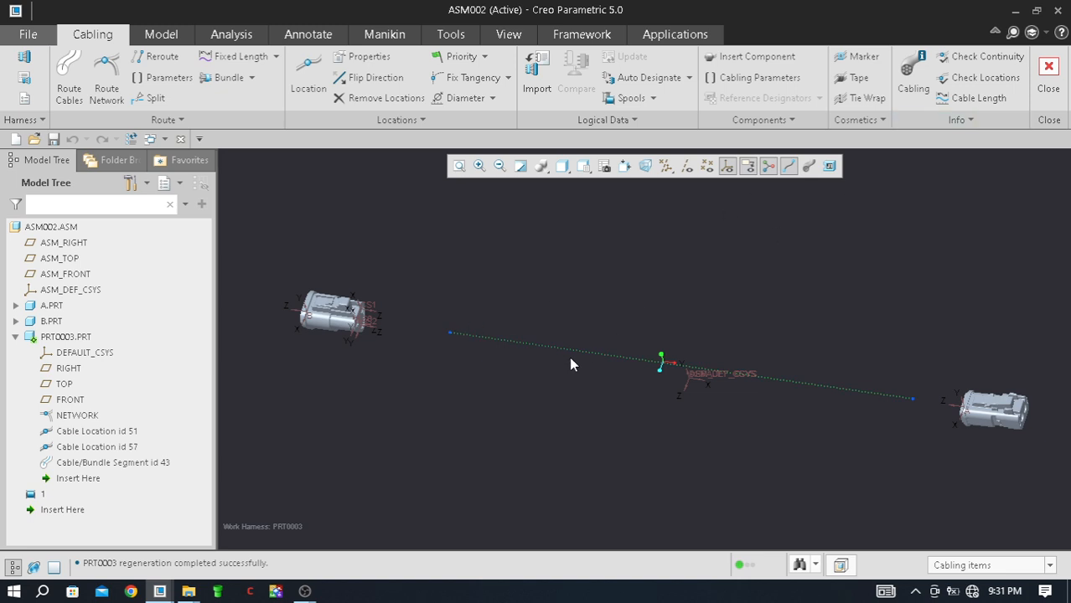
mouse_move(478, 366)
middle_mouse_down()
mouse_move(466, 345)
mouse_move(472, 363)
middle_mouse_up()
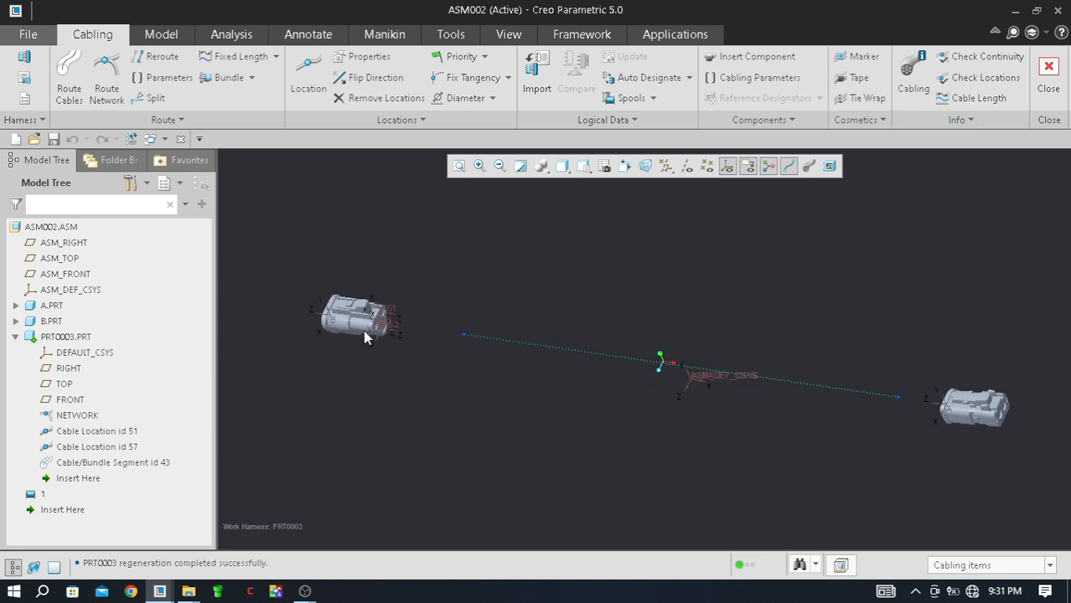
scroll(364, 331, "down", 4)
scroll(426, 333, "up", 3)
scroll(521, 346, "down", 2)
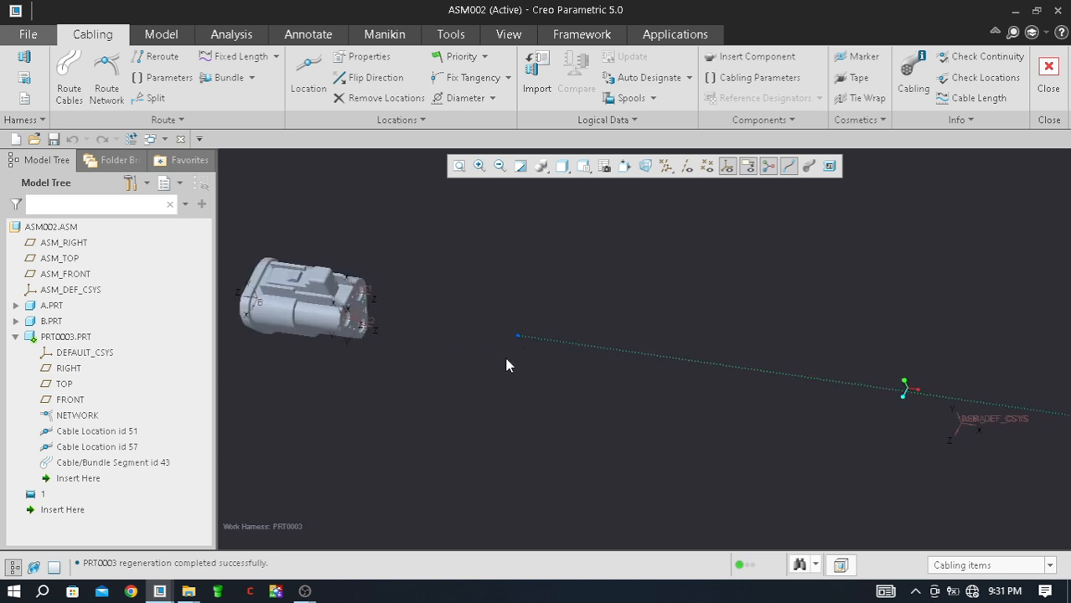
left_click(688, 78)
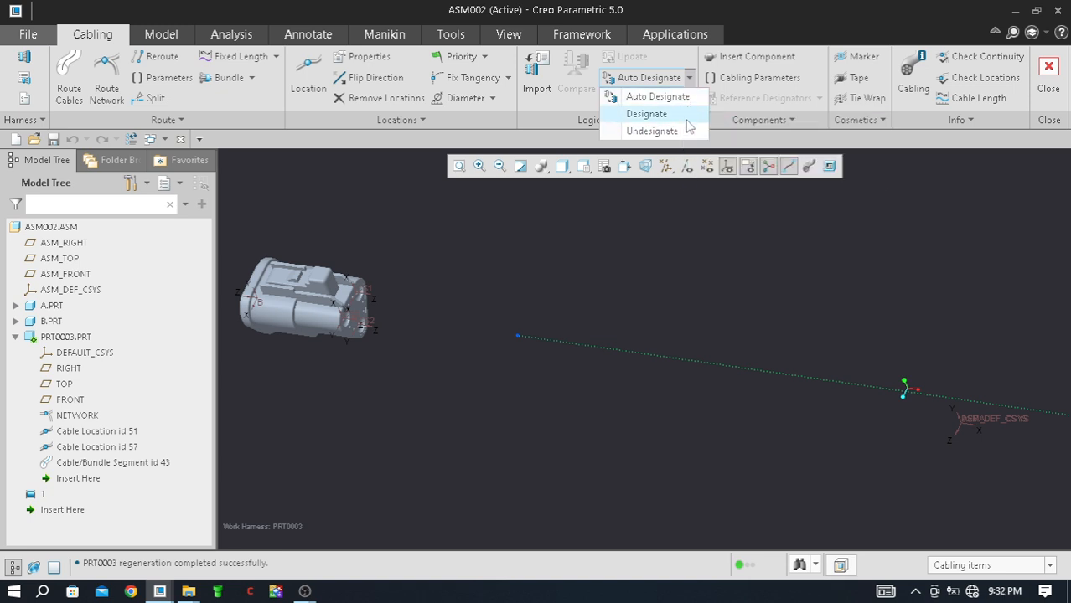
left_click(682, 117)
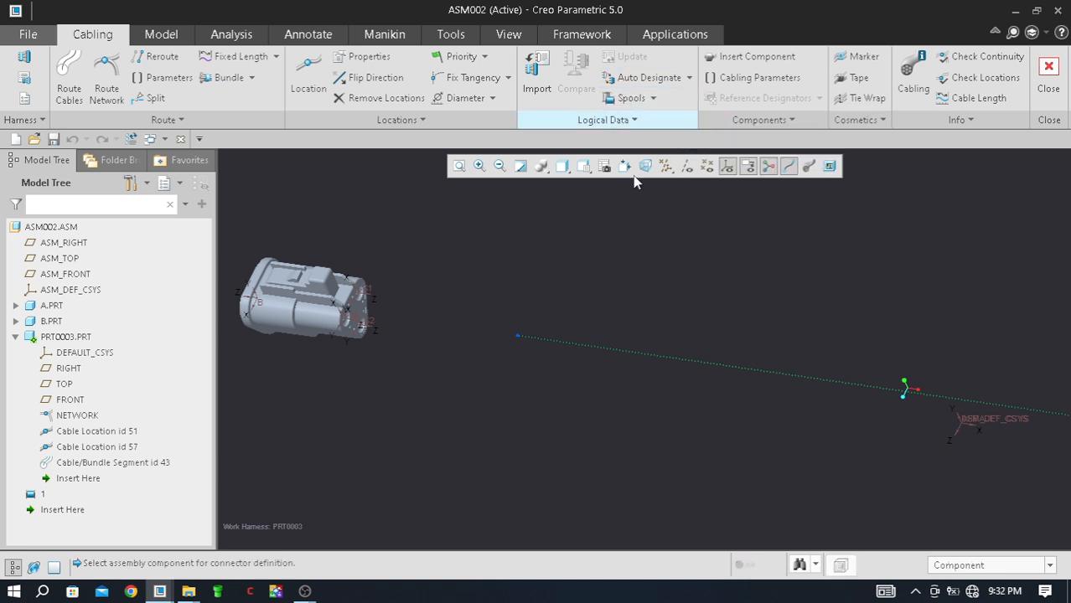
left_click(302, 315)
left_click(301, 315)
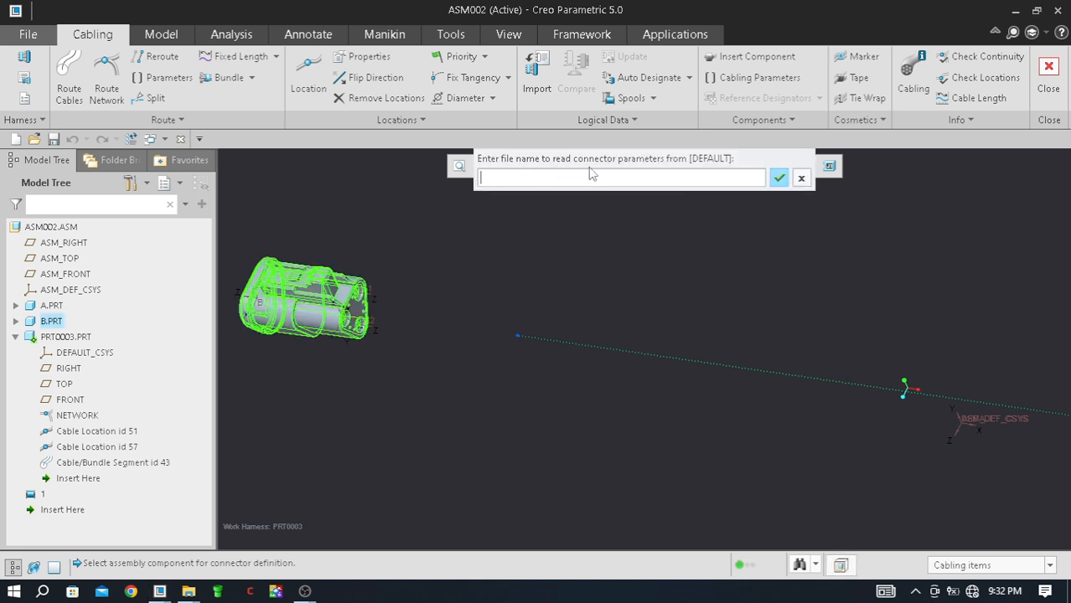
left_click(780, 173)
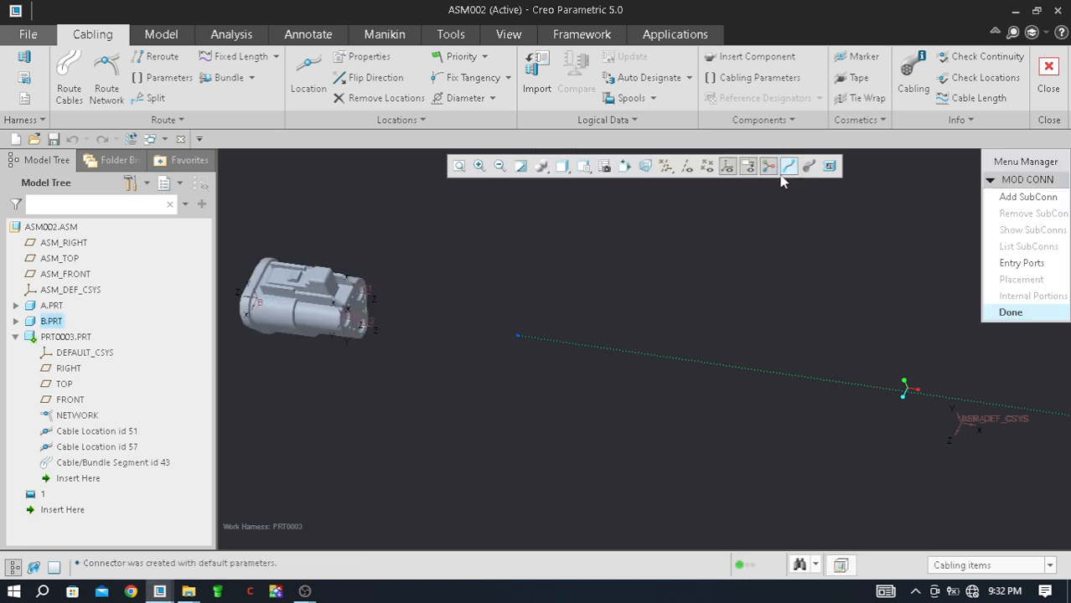
Step: Start adding an entry port to connector B.PRT and search the part for its coordinate systems
left_click(1039, 265)
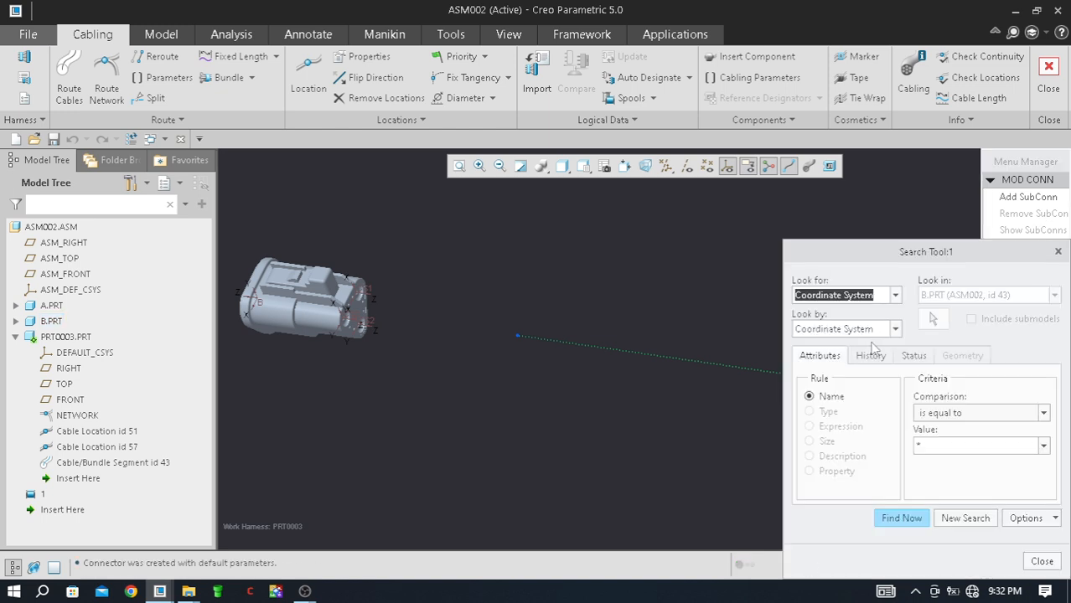
left_click_drag(879, 251, 766, 71)
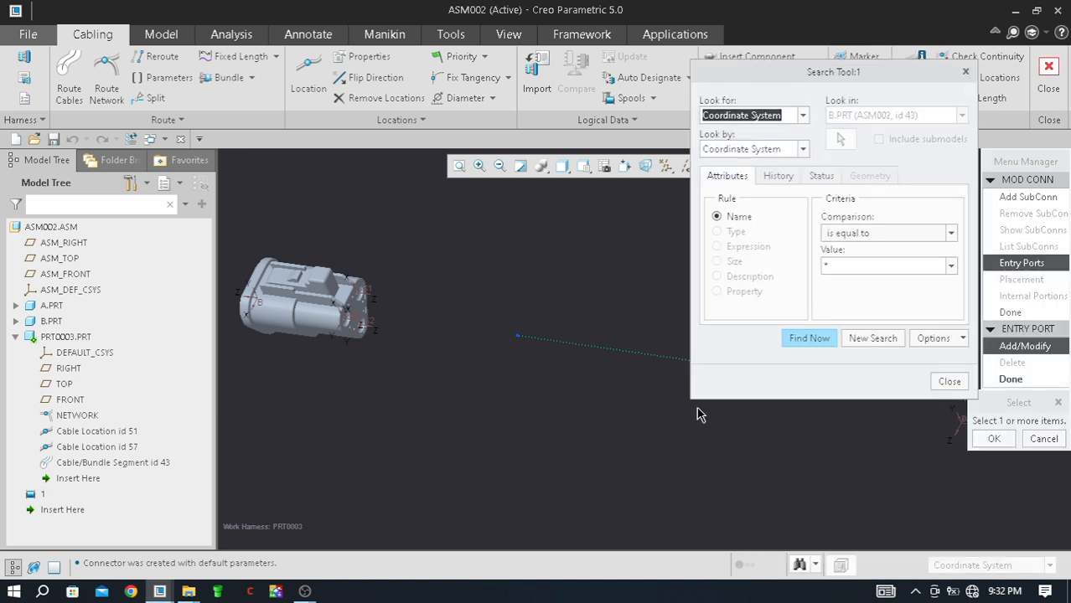
left_click_drag(689, 400, 595, 476)
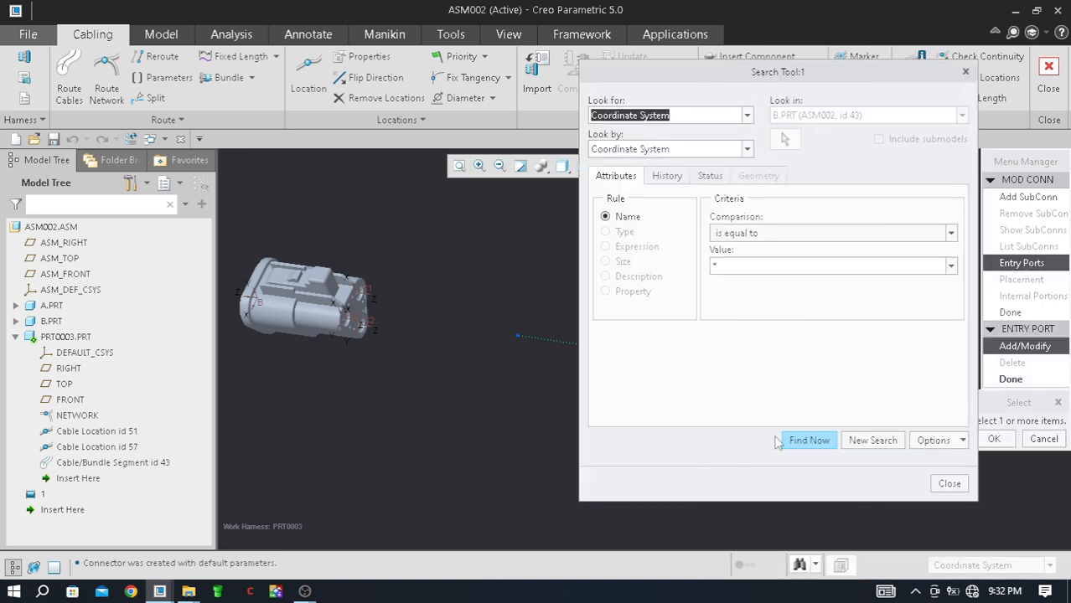
left_click(807, 444)
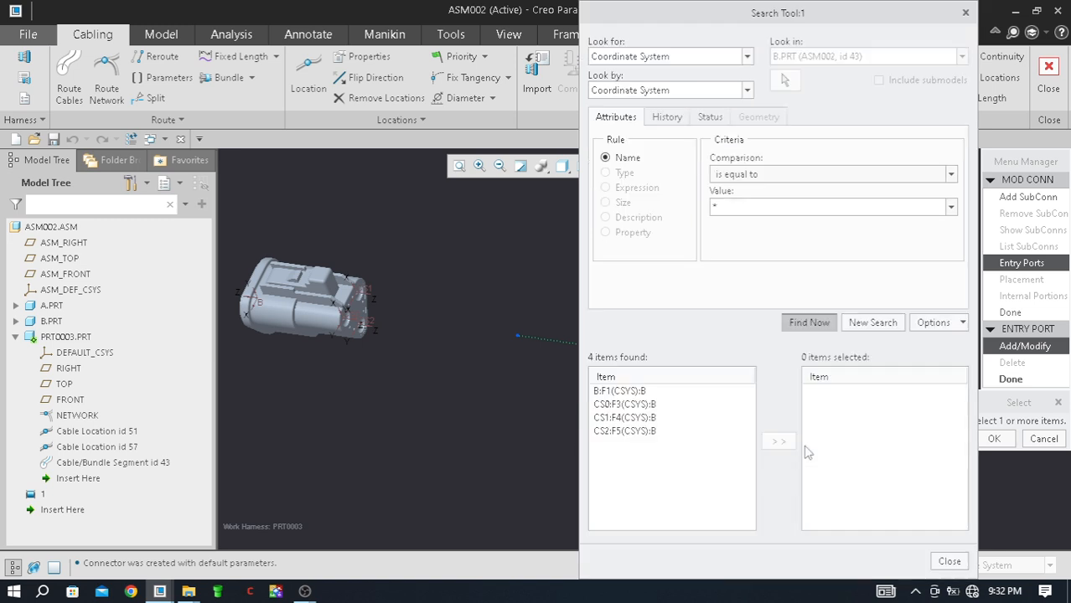
Step: Select coordinate system CS0 as the entry port of connector B.PRT
left_click(637, 404)
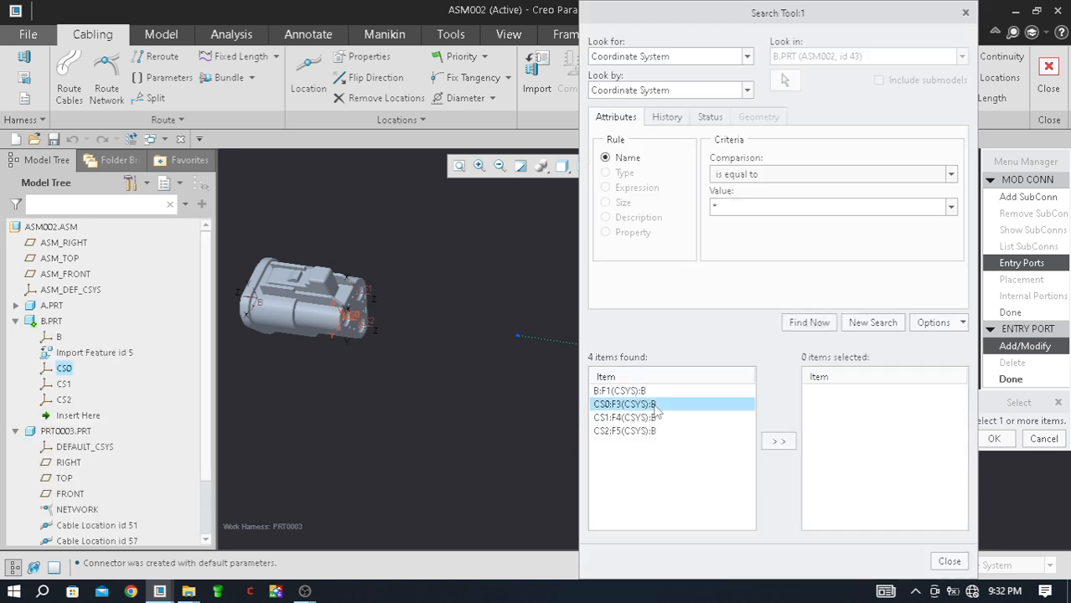
left_click(658, 417)
left_click(658, 431)
left_click(659, 417)
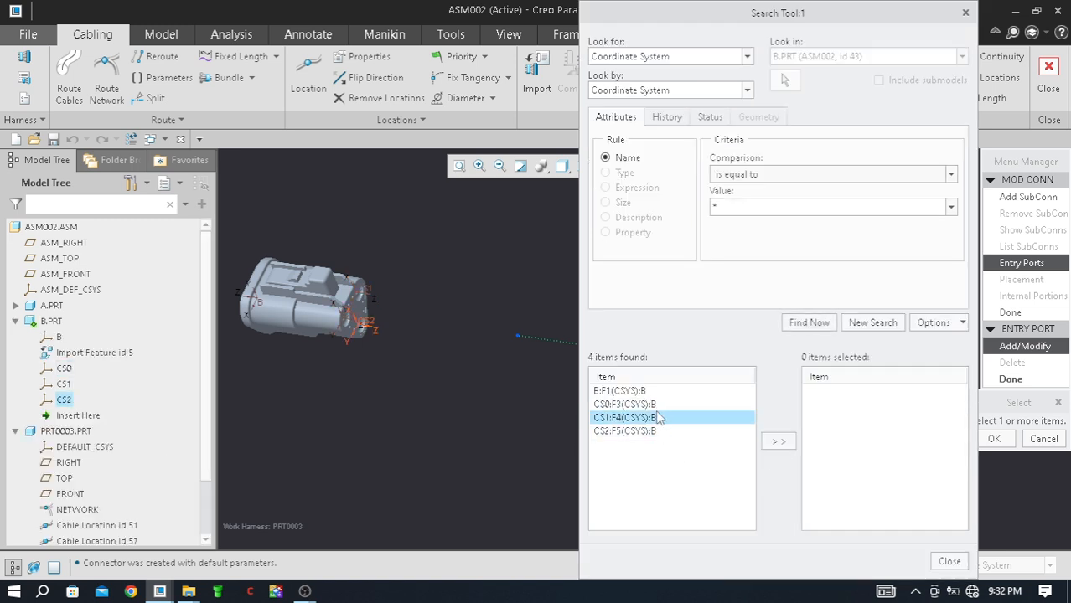
left_click(658, 405)
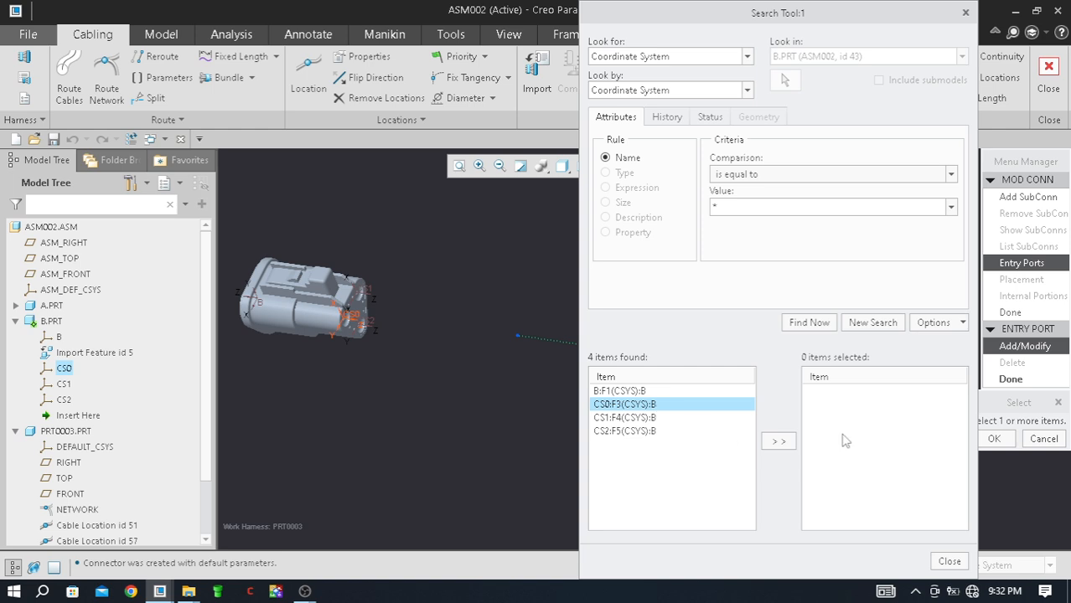
left_click(780, 443)
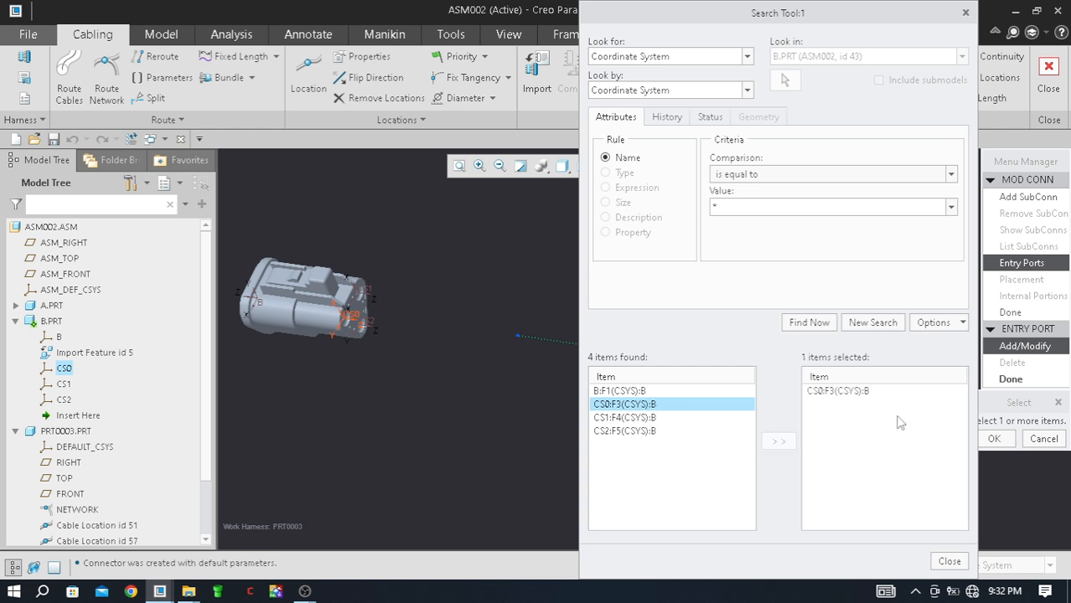
left_click(950, 562)
Step: Accept the CS0 entry port selection and set the internal cable length inside connector B to 2
middle_click_drag(392, 358, 803, 330)
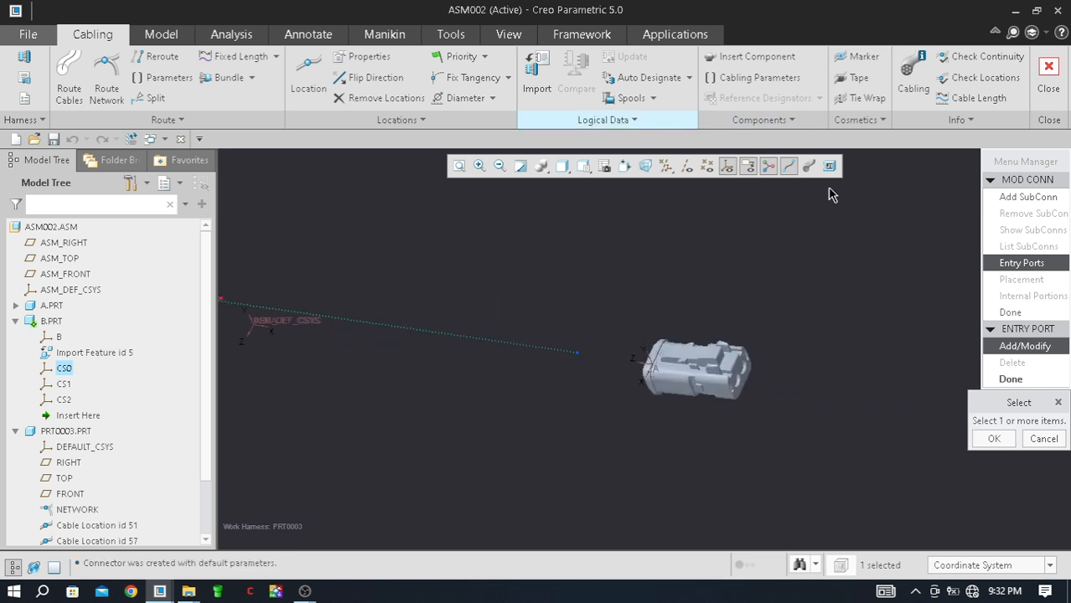
left_click(689, 77)
left_click(685, 123)
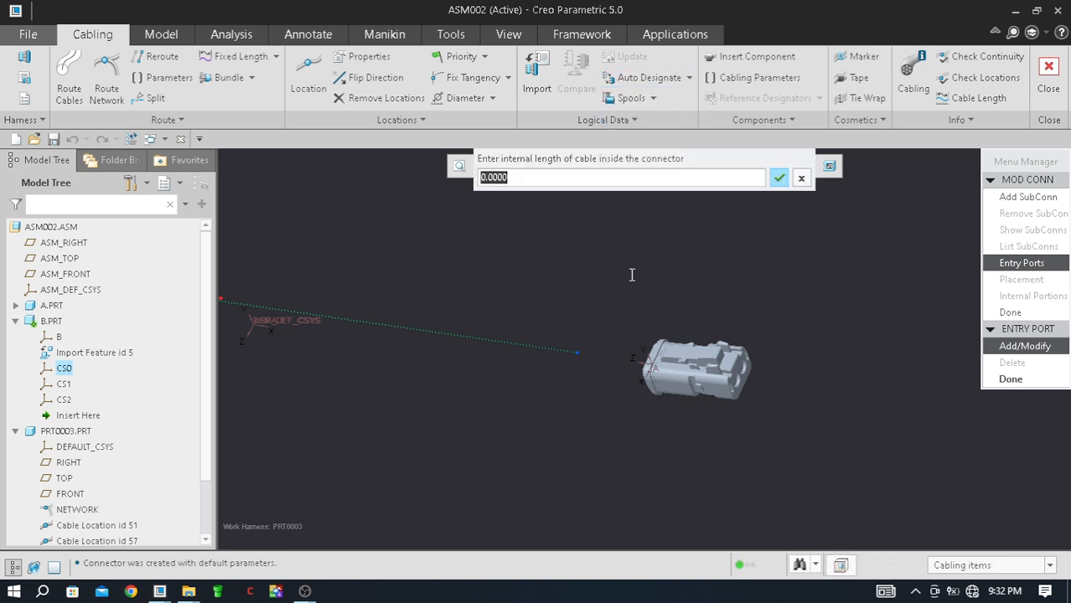
type("2")
left_click(779, 179)
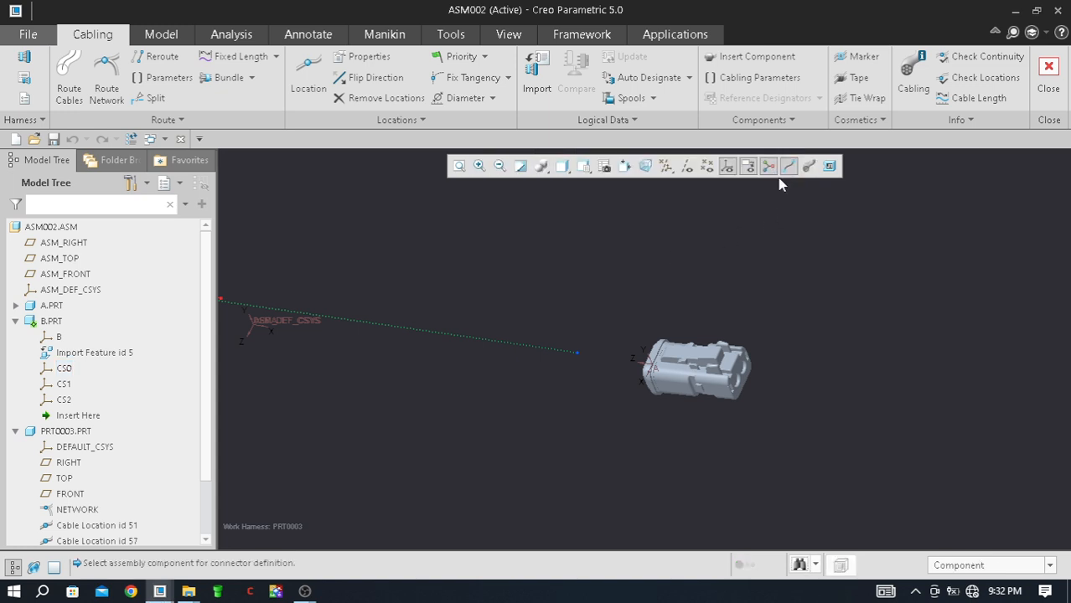
Step: Designate A.PRT as a connector, accepting the default connector parameters
scroll(408, 331, "down", 3)
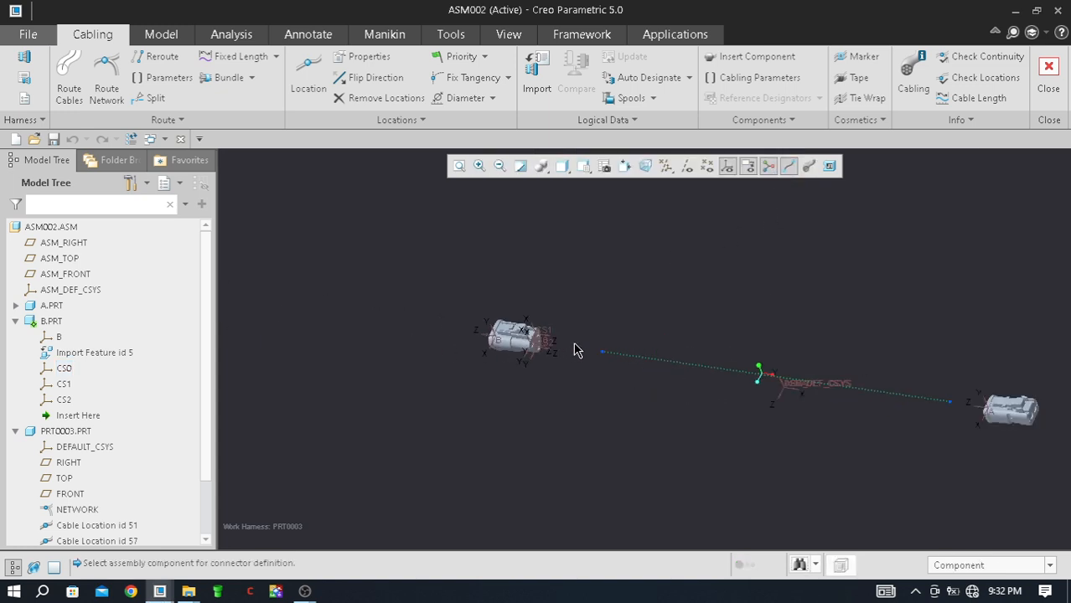
scroll(572, 343, "down", 2)
scroll(431, 323, "up", 3)
scroll(504, 331, "down", 3)
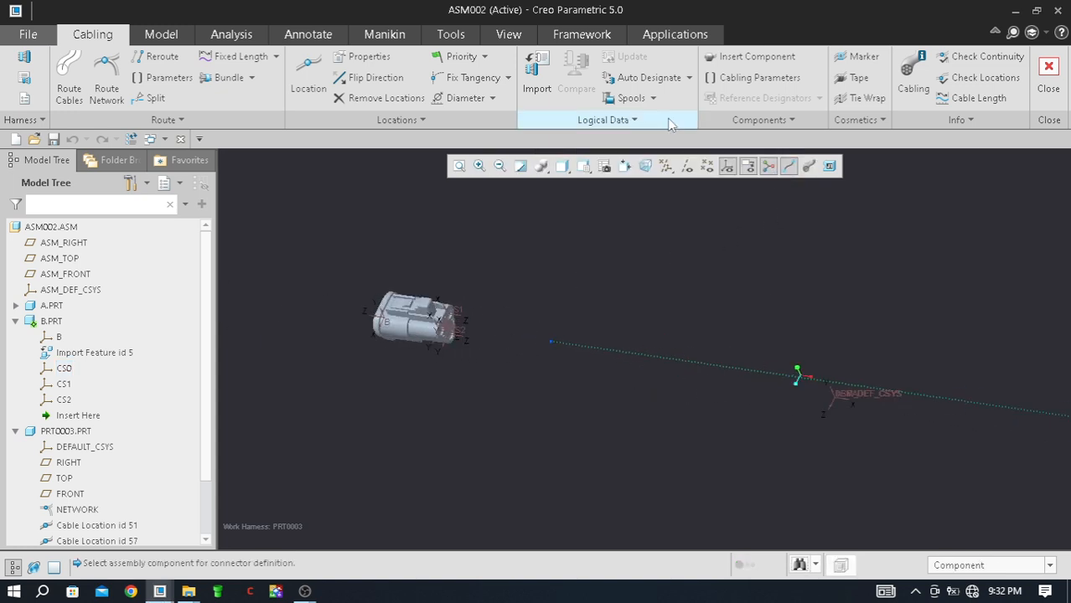
left_click(689, 77)
left_click(676, 115)
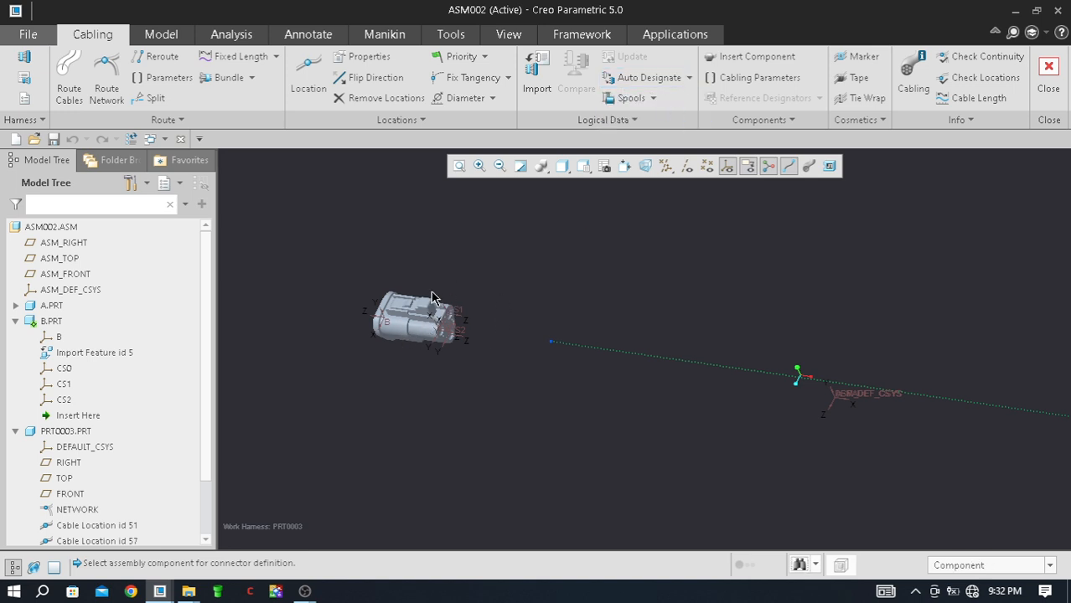
scroll(359, 318, "up", 4)
scroll(707, 348, "down", 3)
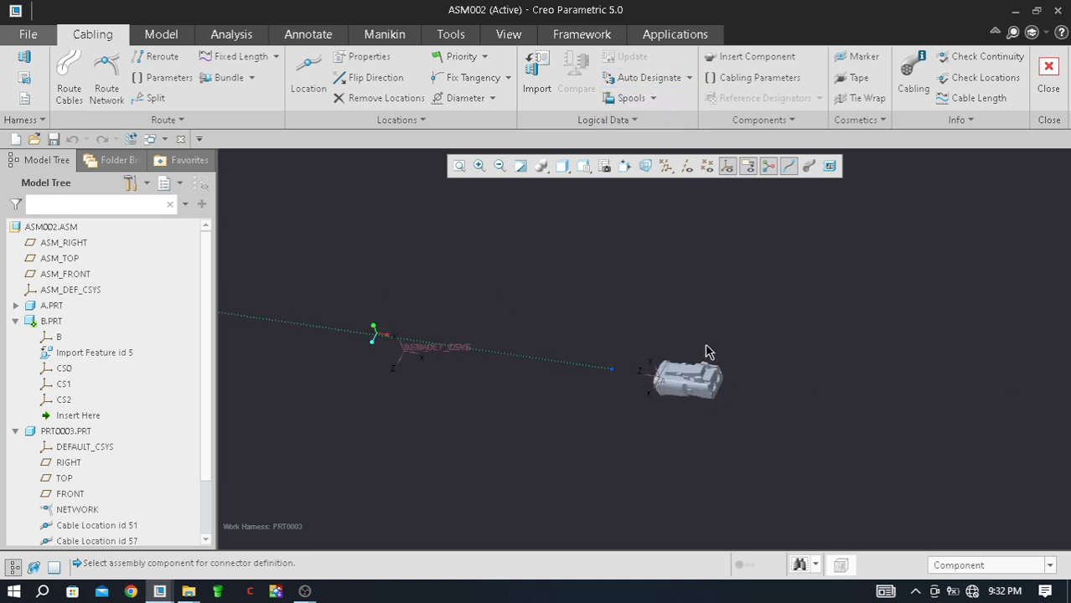
scroll(696, 390, "down", 3)
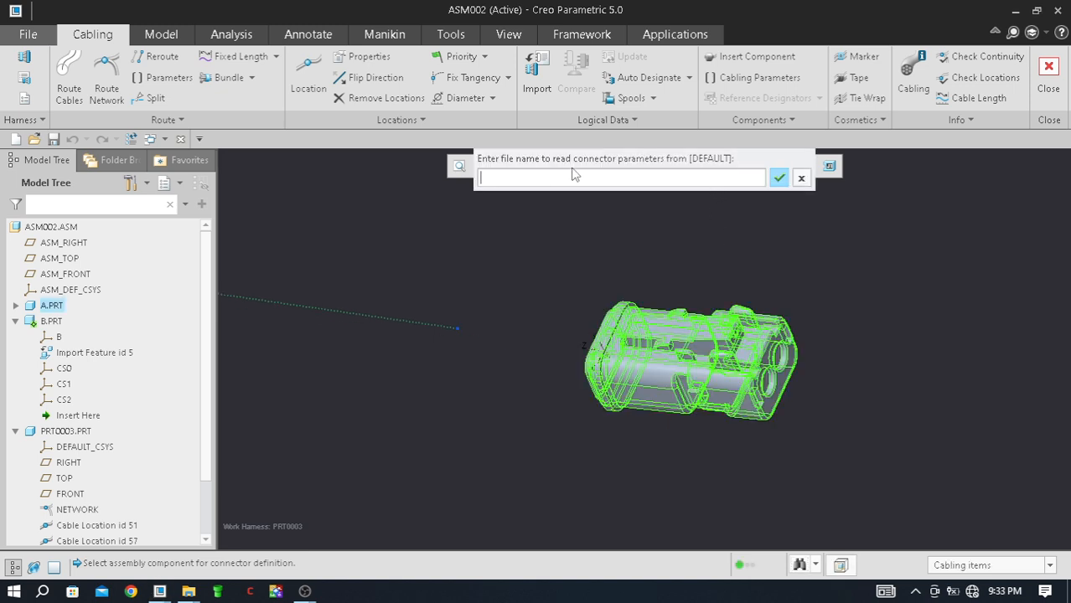
left_click(781, 178)
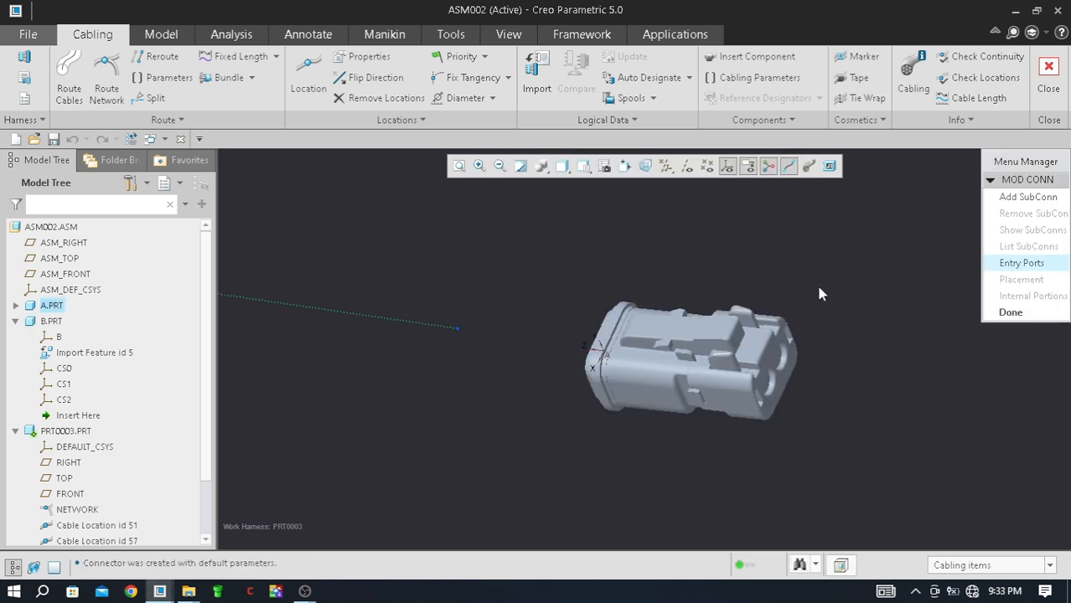
Step: Start adding an entry port to connector A.PRT and search the part for its coordinate systems
left_click(1041, 266)
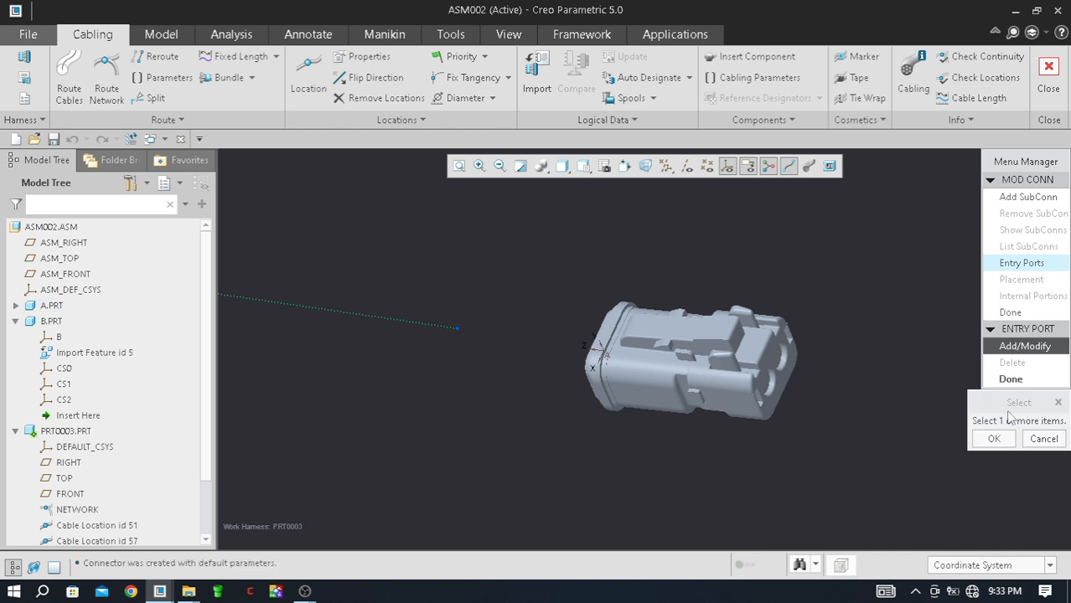
left_click(799, 565)
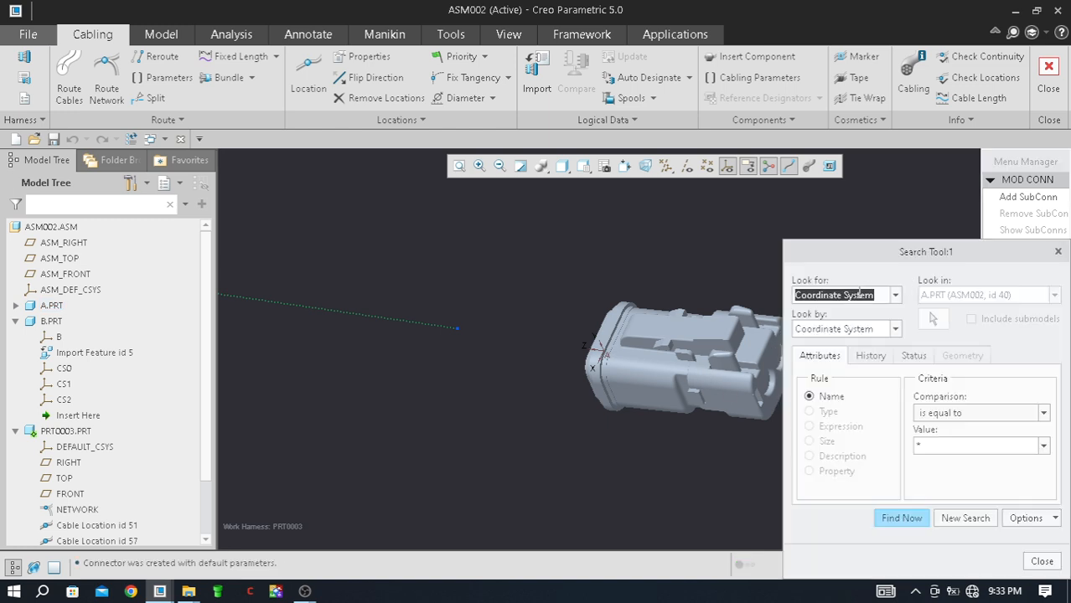
left_click_drag(875, 261, 792, 133)
left_click_drag(699, 445, 595, 530)
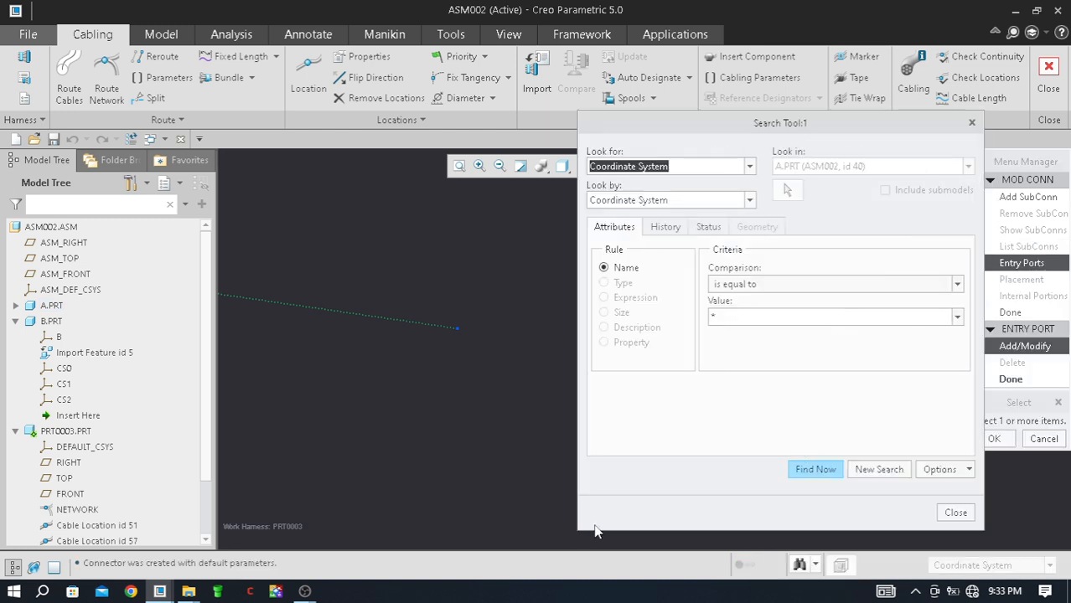
left_click(817, 471)
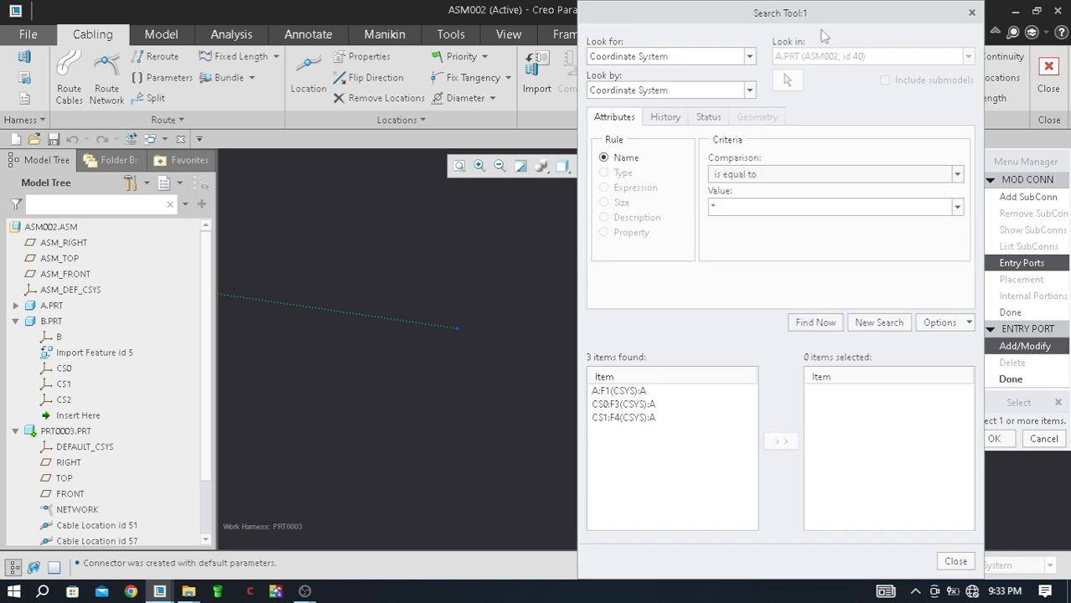
left_click_drag(832, 15, 367, 6)
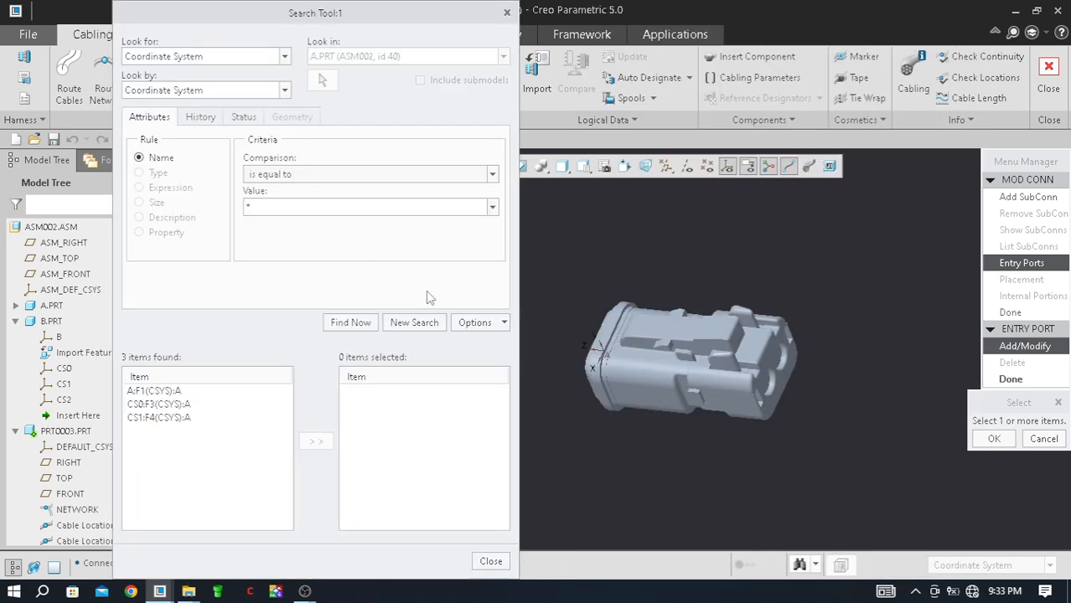
Step: Select coordinate system A as the entry port of connector A.PRT
left_click(178, 392)
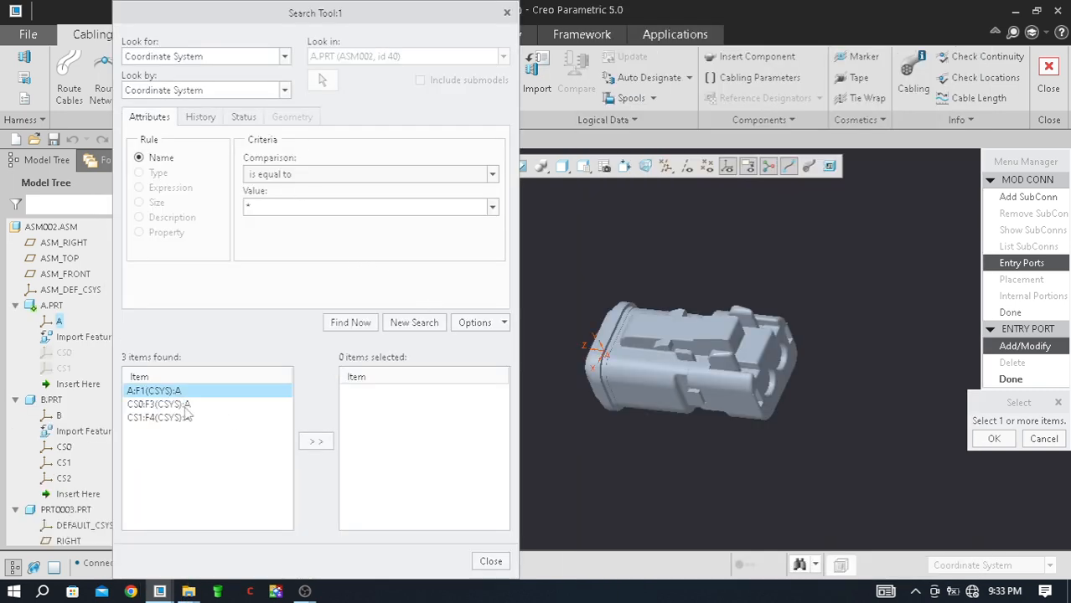
left_click(185, 406)
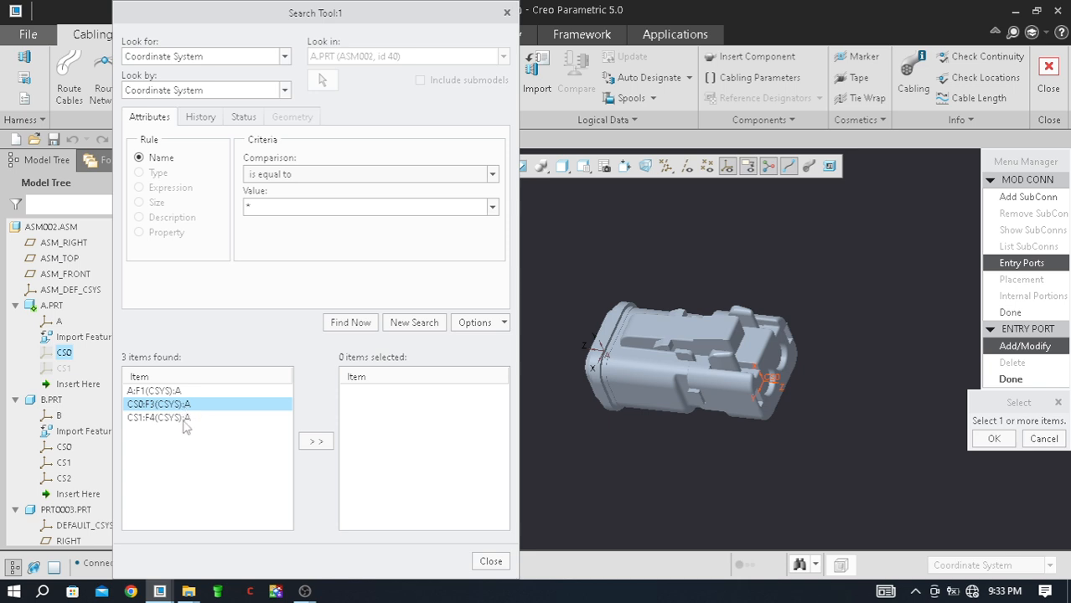
left_click(185, 419)
left_click(186, 406)
left_click(187, 392)
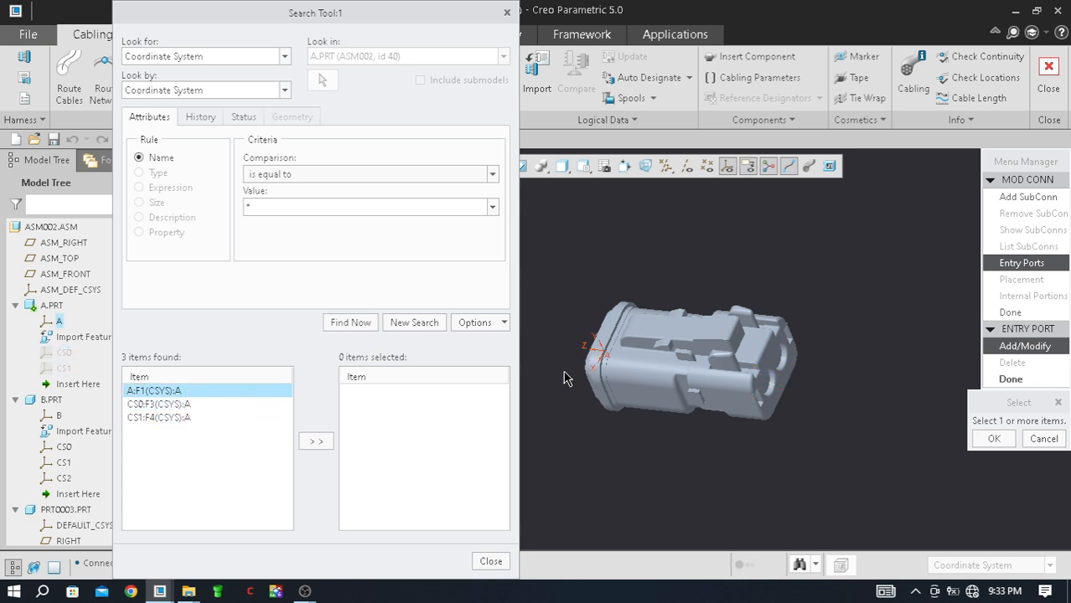
left_click(316, 442)
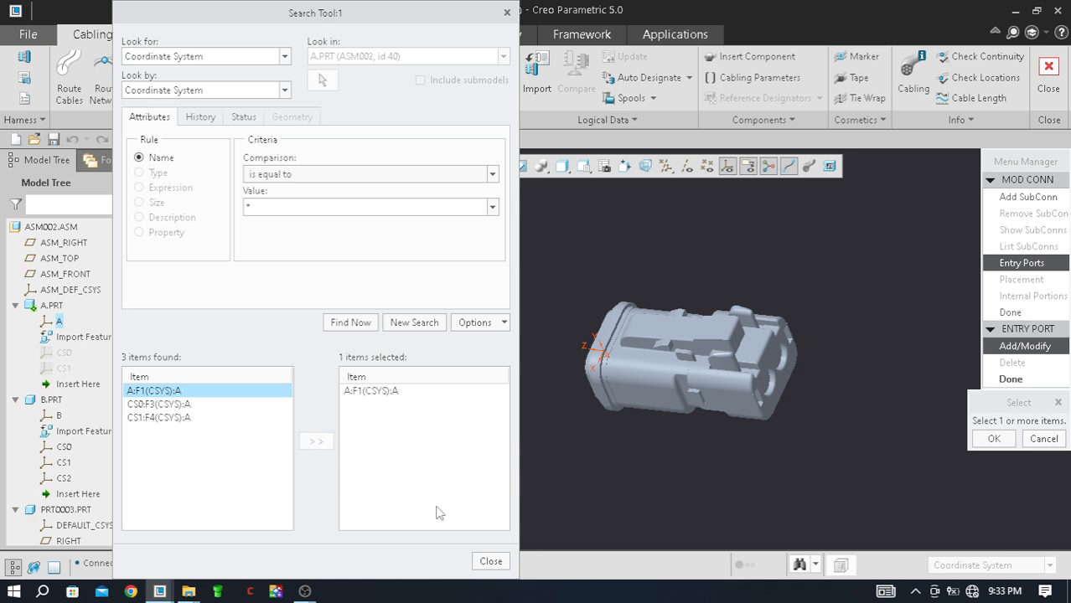
left_click(491, 561)
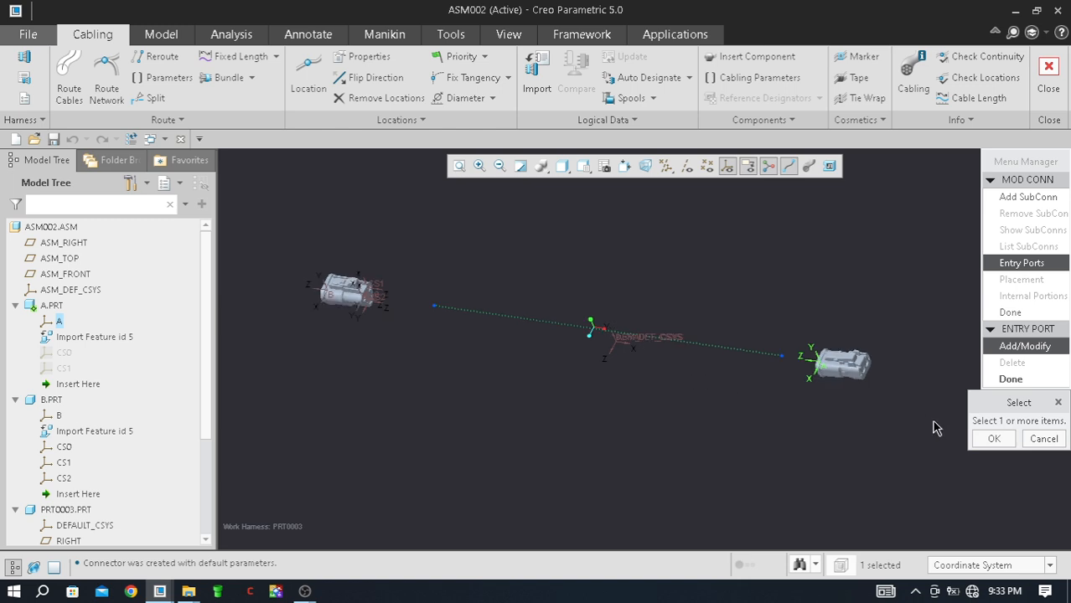
Step: Accept the entry port of connector A.PRT, set the internal cable length to 2 and finish the connector definition
left_click(1010, 379)
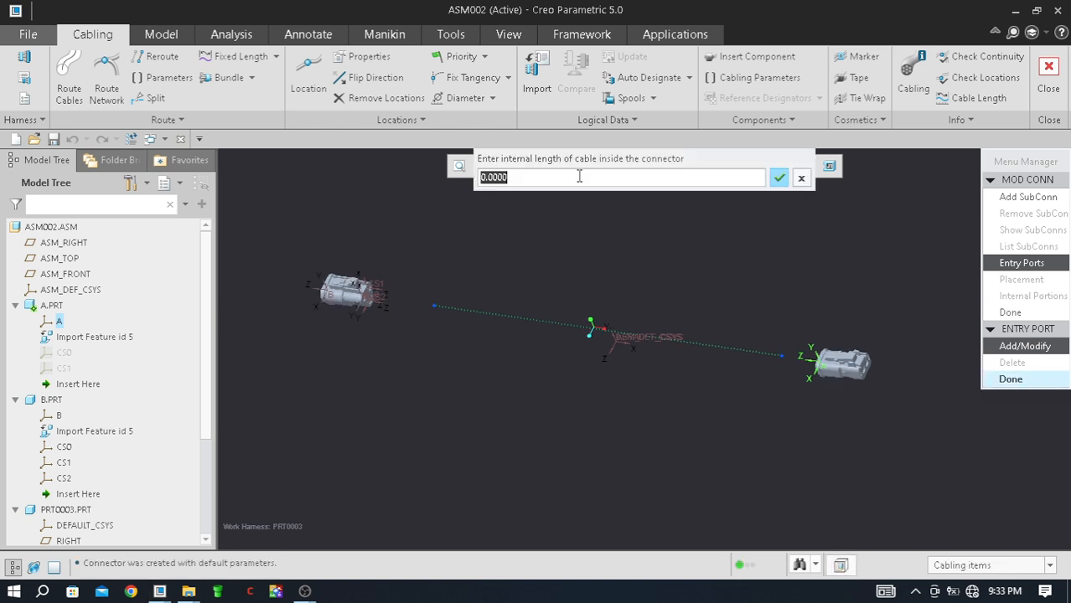
type("2")
left_click(782, 176)
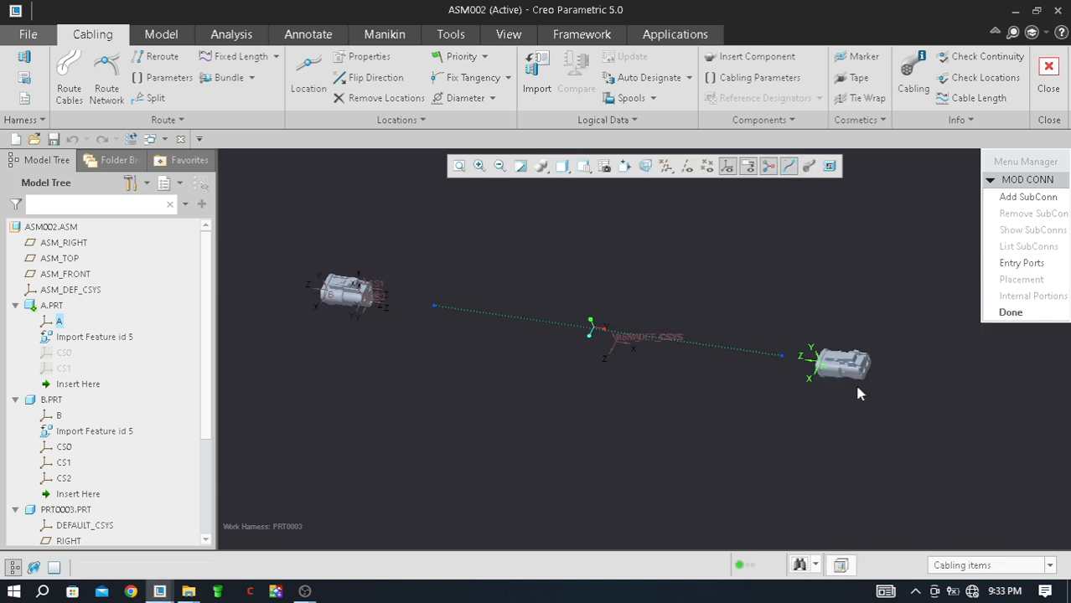
left_click(1011, 313)
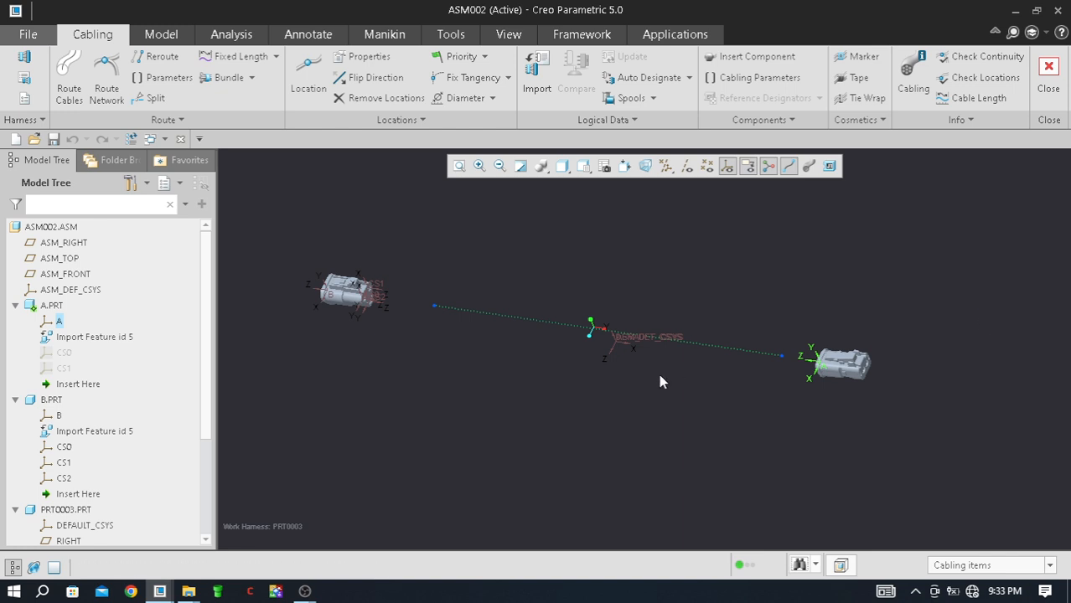
Step: Open the cabling parameters of connector A.PRT and expand its list of entry ports
middle_click_drag(657, 409, 771, 313)
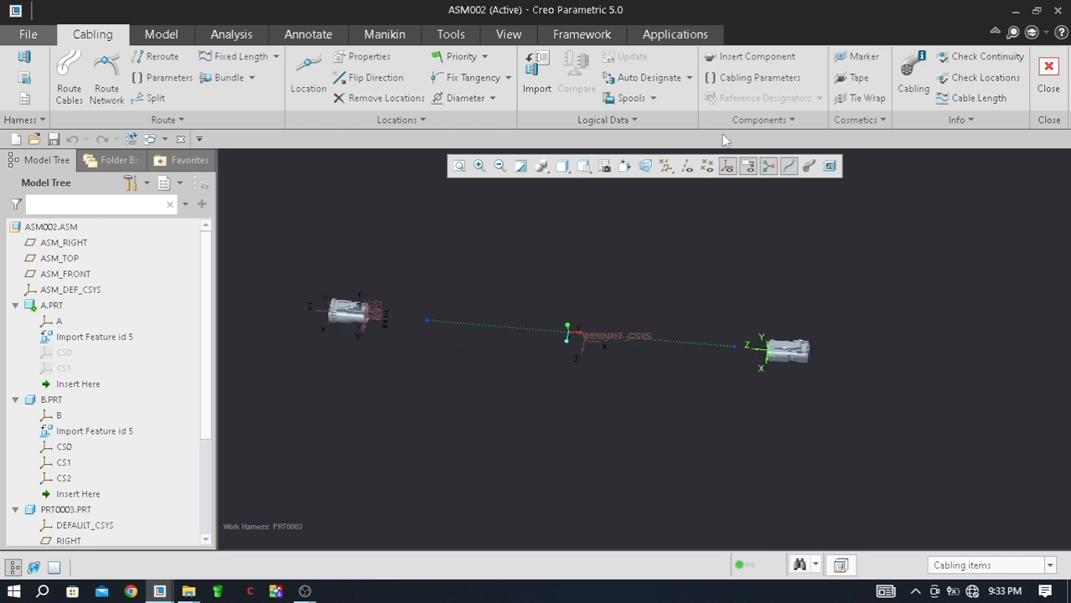
left_click(744, 81)
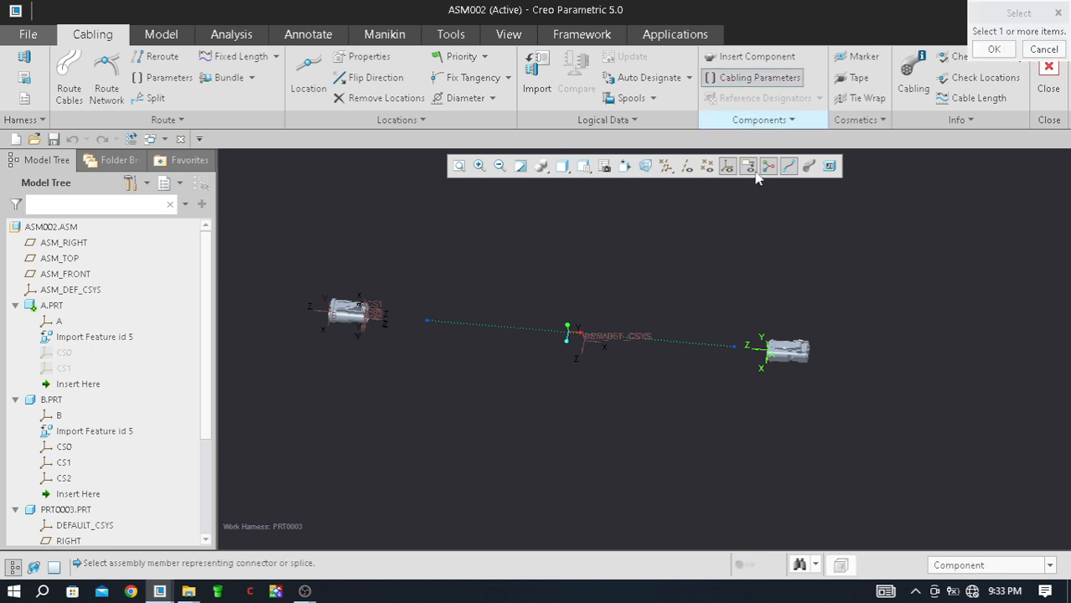
left_click(799, 350)
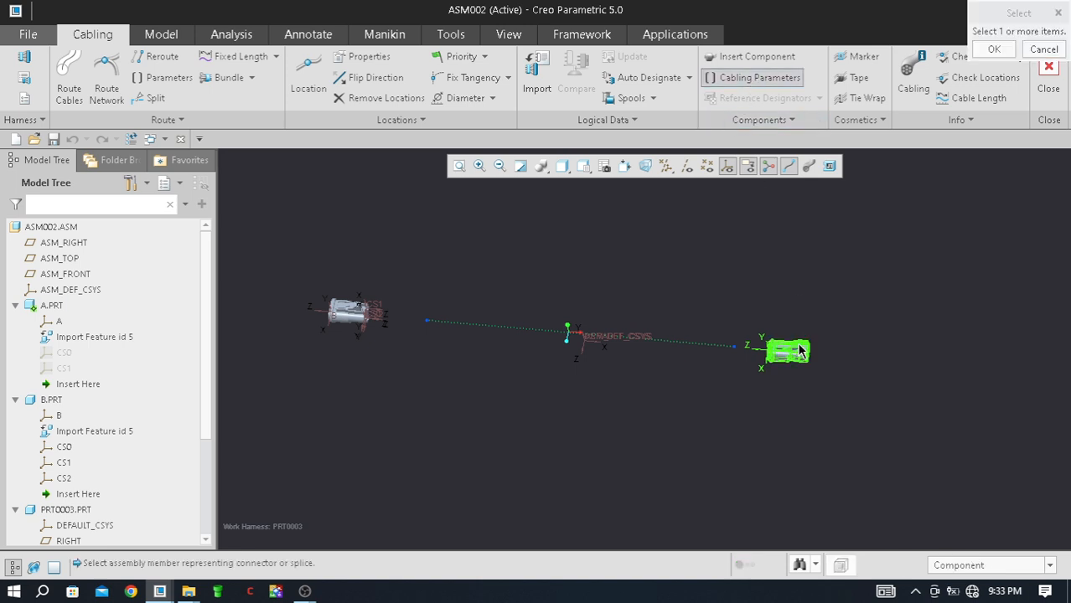
left_click(993, 51)
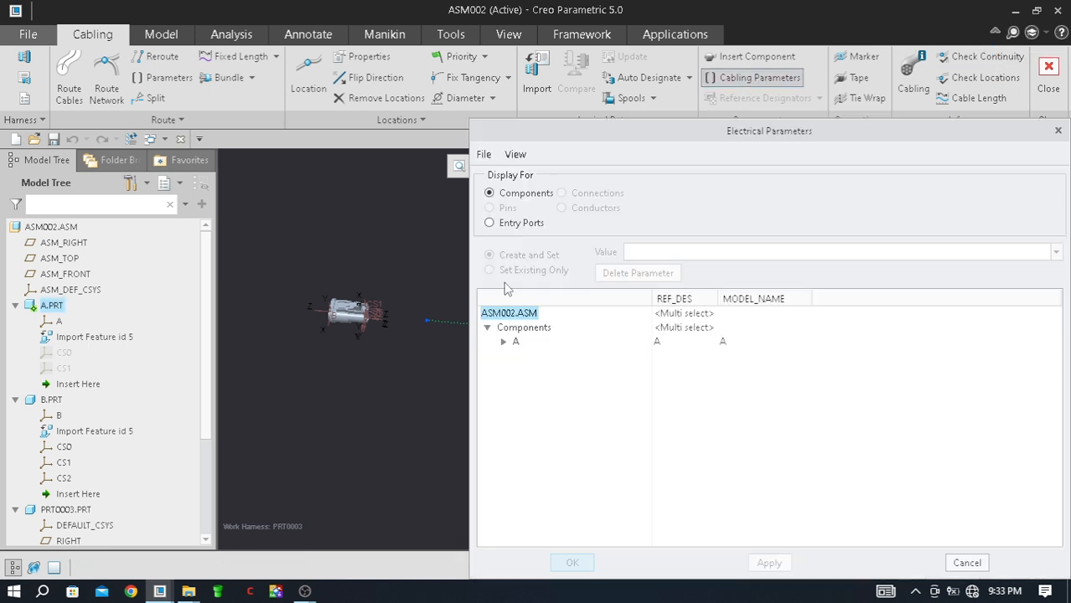
left_click(501, 225)
left_click(504, 342)
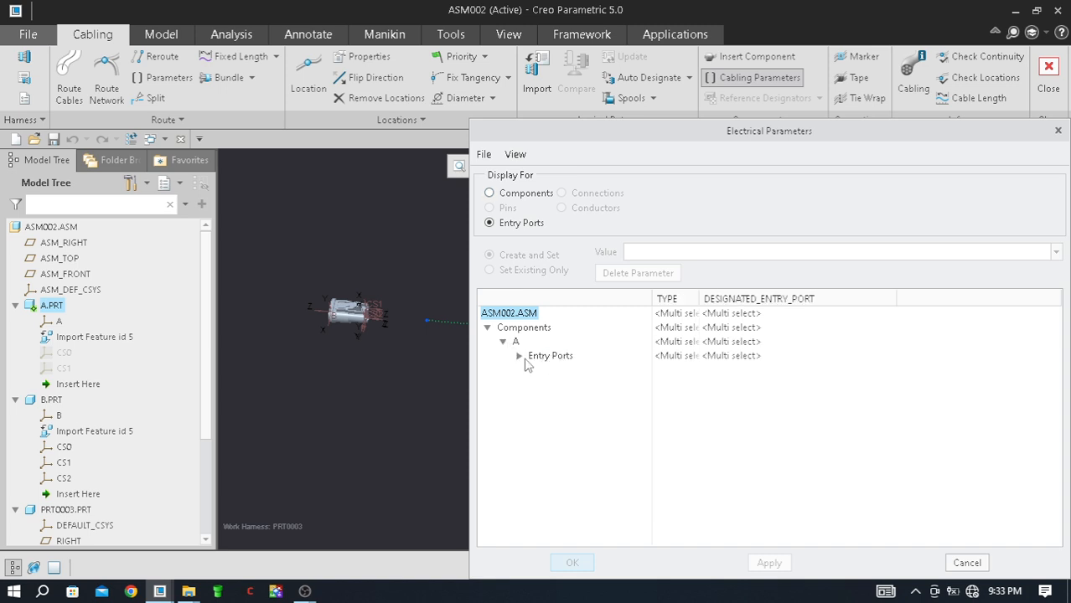
left_click(520, 356)
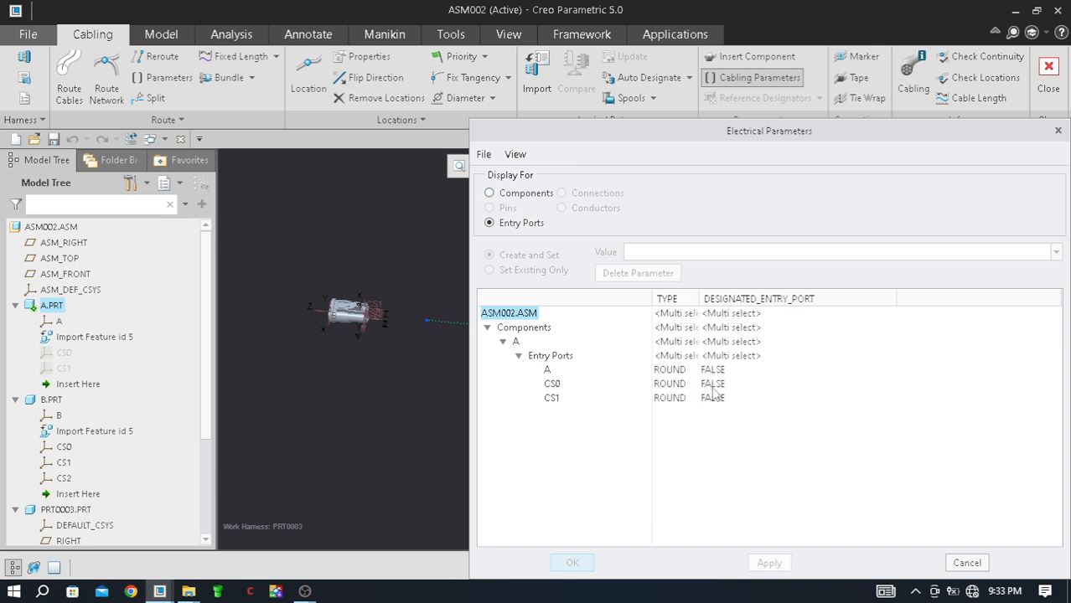
Step: Set DESIGNATED_ENTRY_PORT to TRUE for entry port A of connector A.PRT
left_click_drag(727, 139, 366, 96)
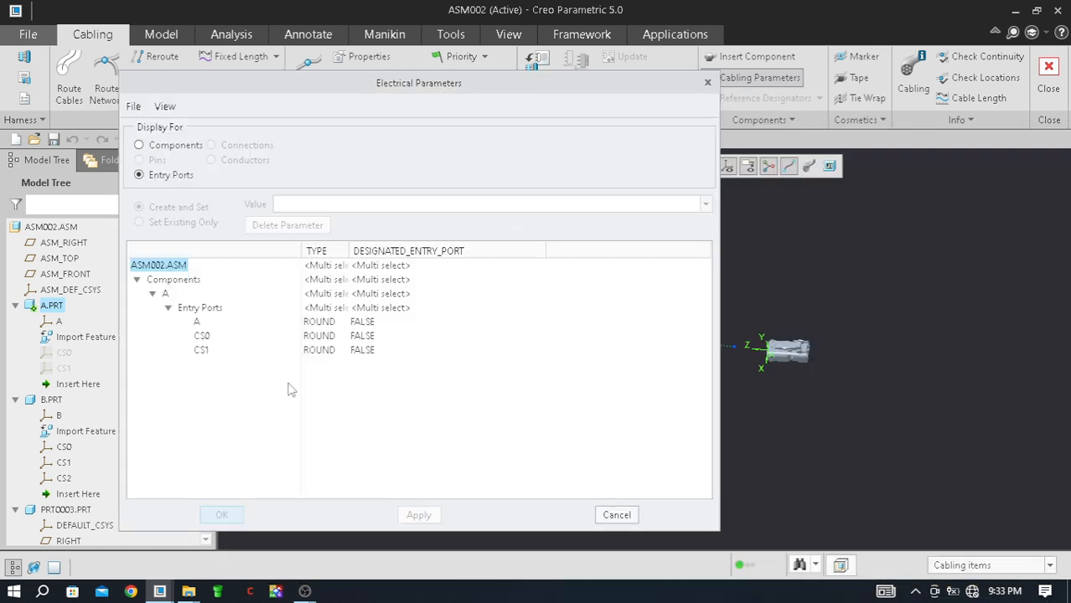
left_click(366, 324)
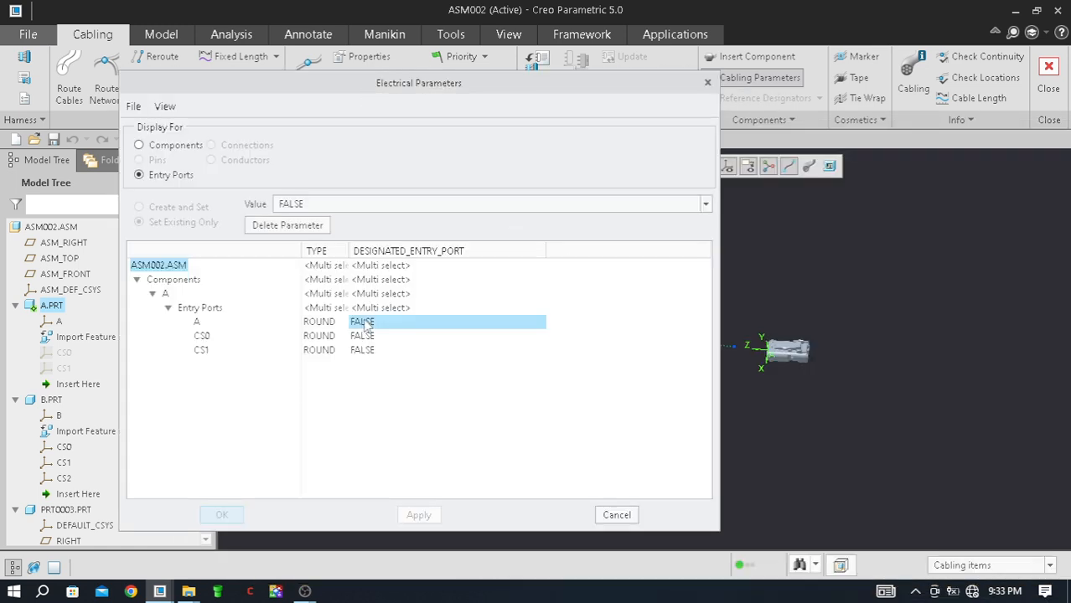
left_click(448, 326)
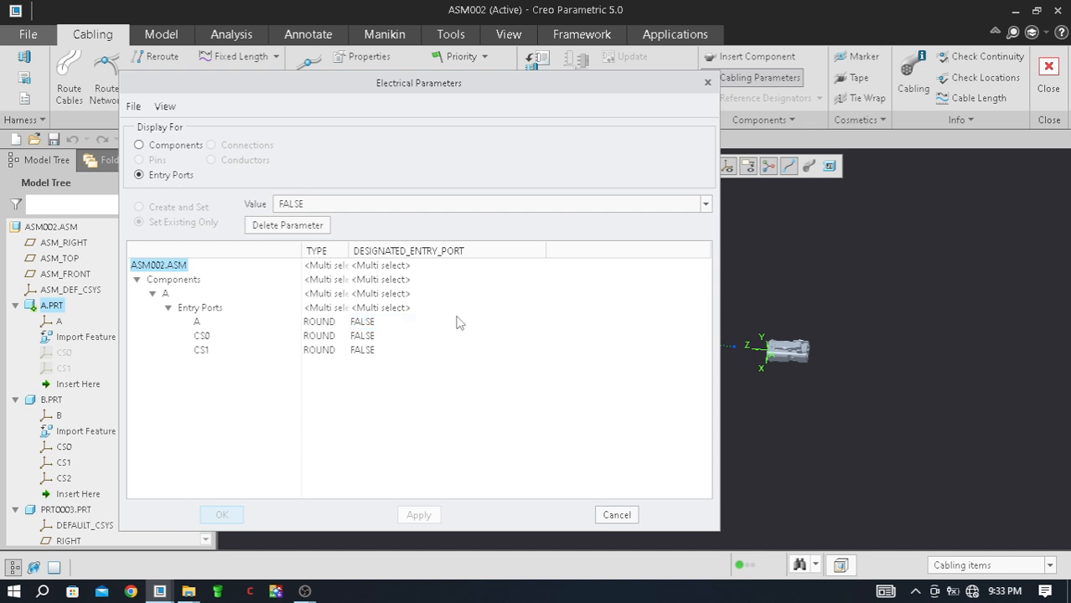
left_click(458, 210)
left_click(423, 236)
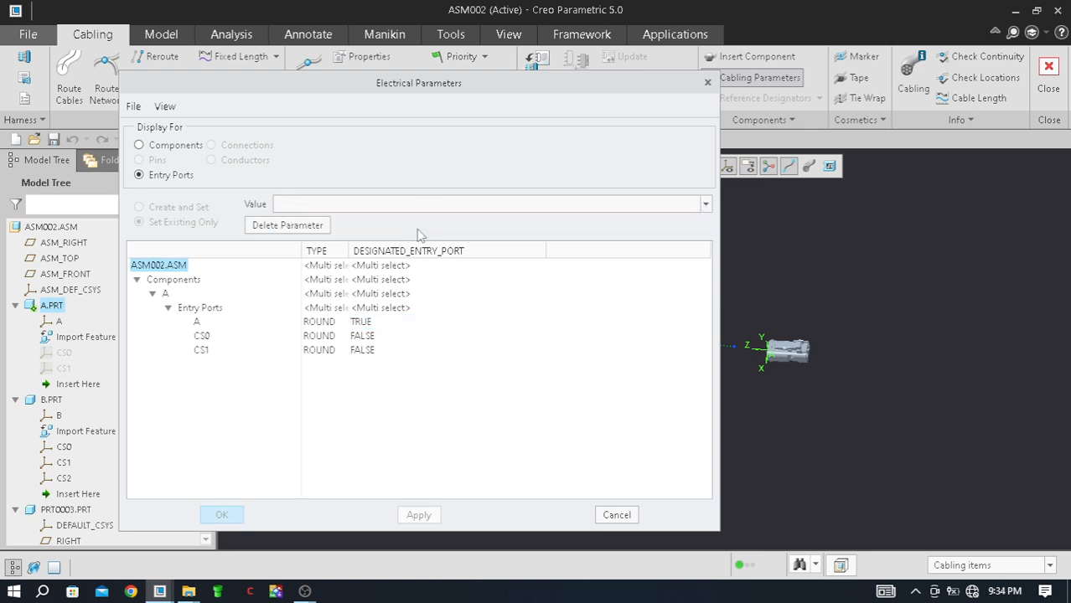
Step: Open the cabling parameters of connector B.PRT and expand its list of entry ports
scroll(815, 331, "up", 2)
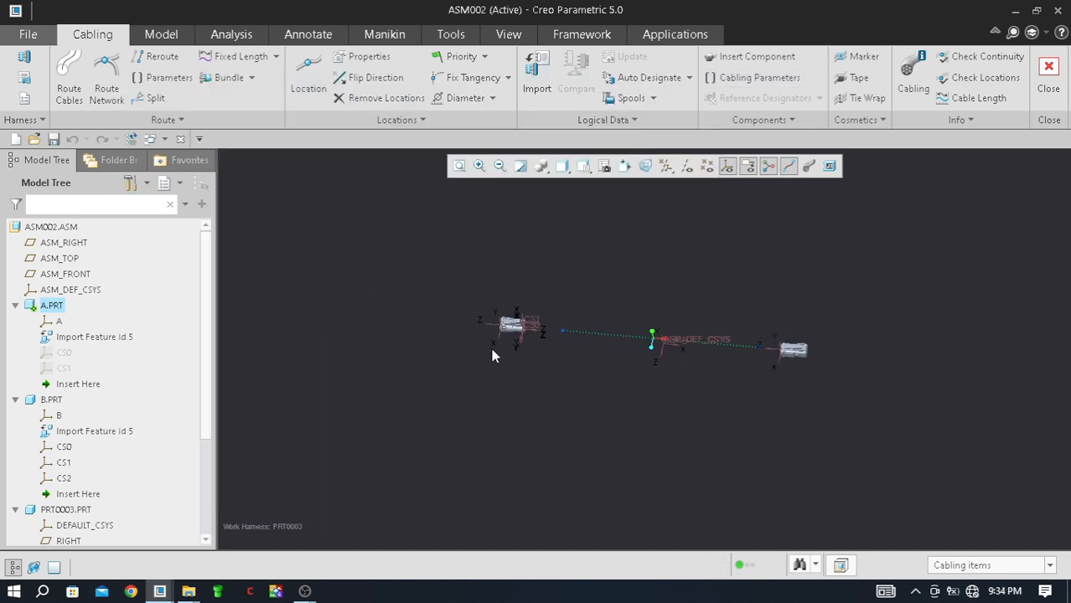
scroll(490, 345, "down", 3)
scroll(593, 309, "down", 3)
scroll(484, 321, "down", 3)
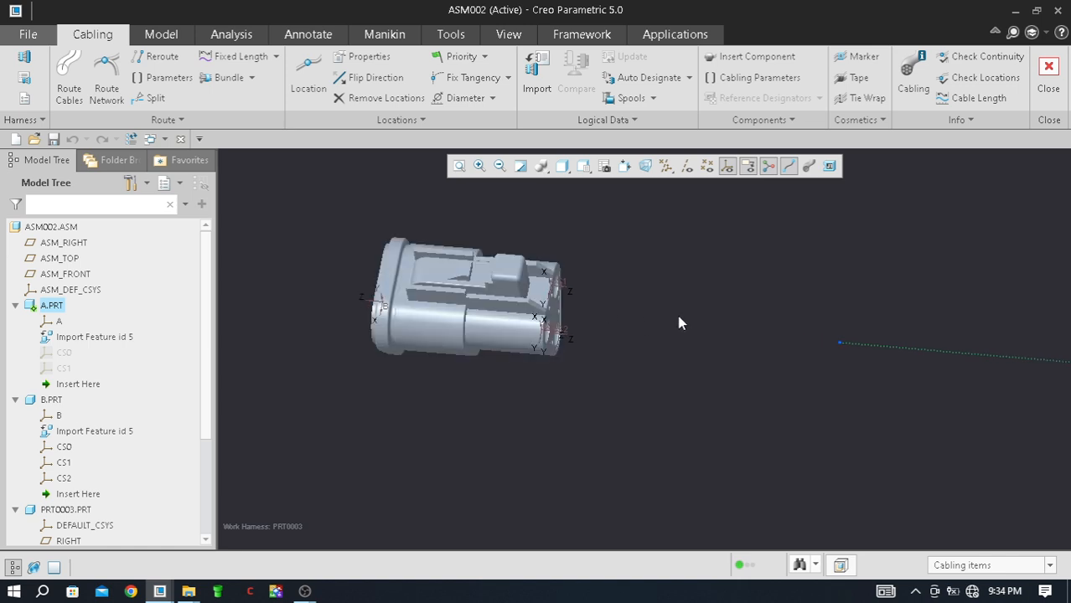
scroll(680, 323, "down", 3)
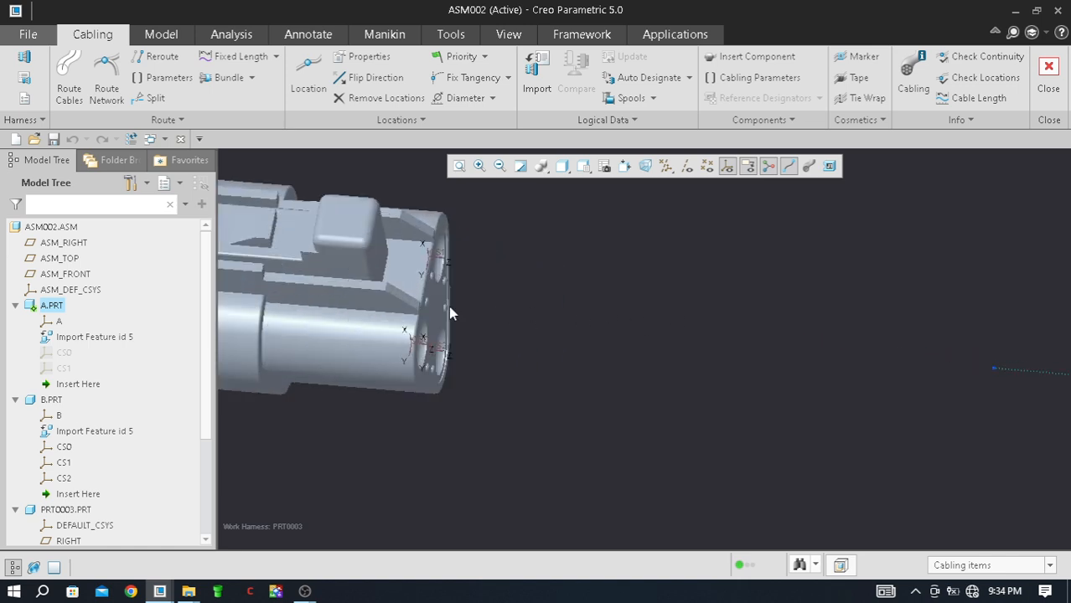
left_click(752, 78)
left_click(404, 256)
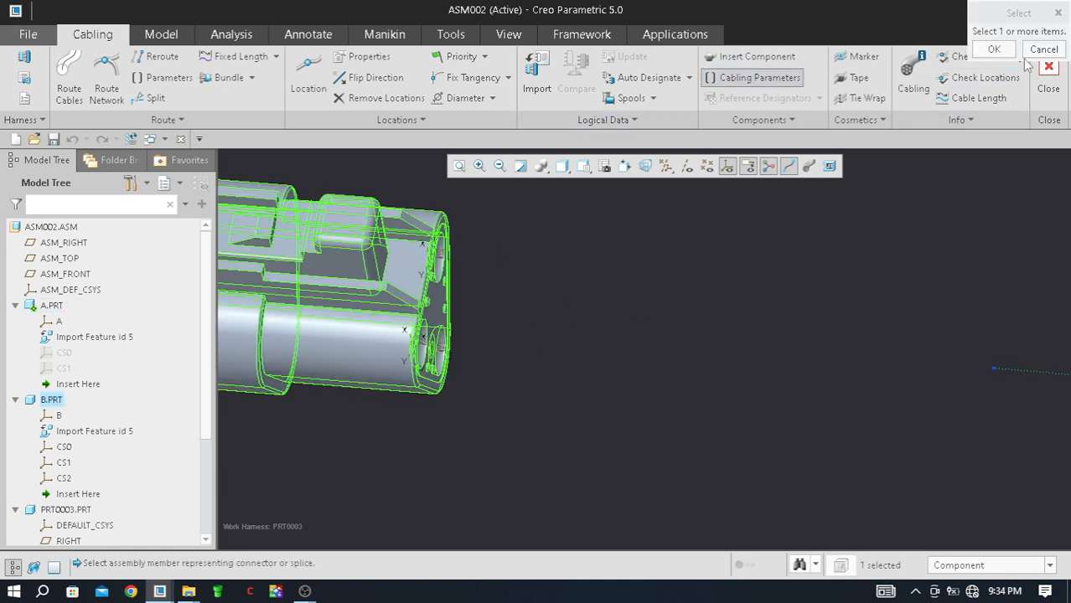
left_click(994, 50)
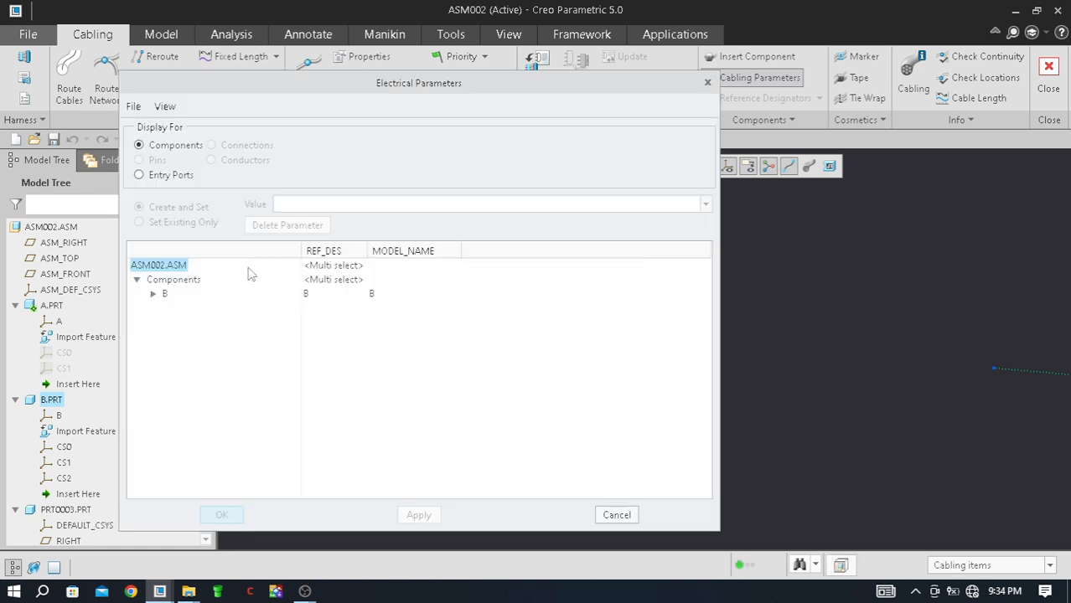
left_click(161, 176)
left_click(153, 294)
left_click(168, 309)
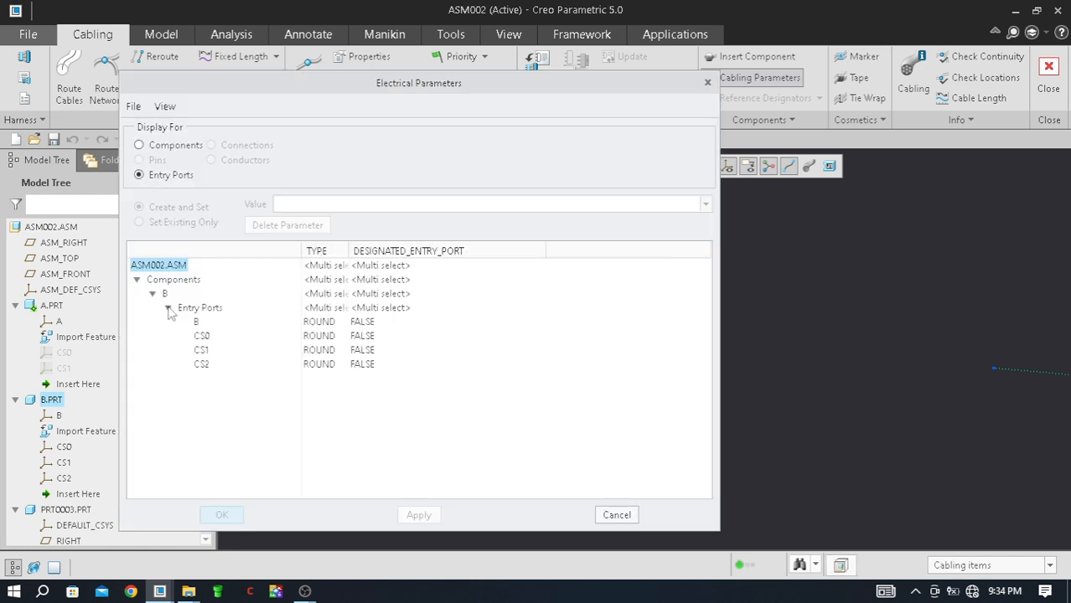
Step: Set DESIGNATED_ENTRY_PORT to TRUE for entry port CS0 of connector B.PRT and accept the parameters
left_click(377, 337)
left_click(543, 206)
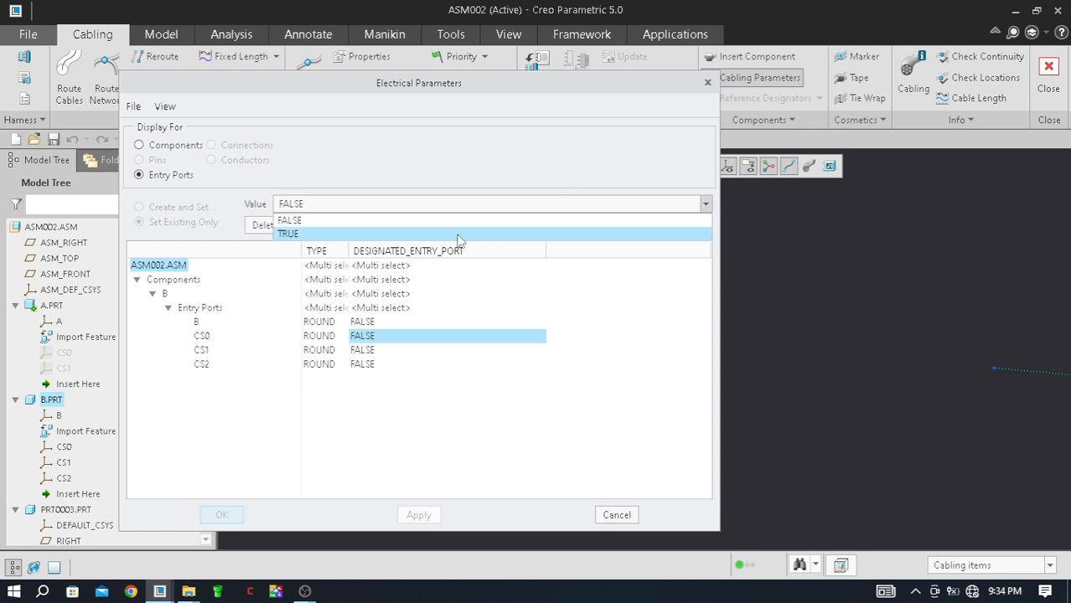
left_click(460, 234)
left_click(231, 516)
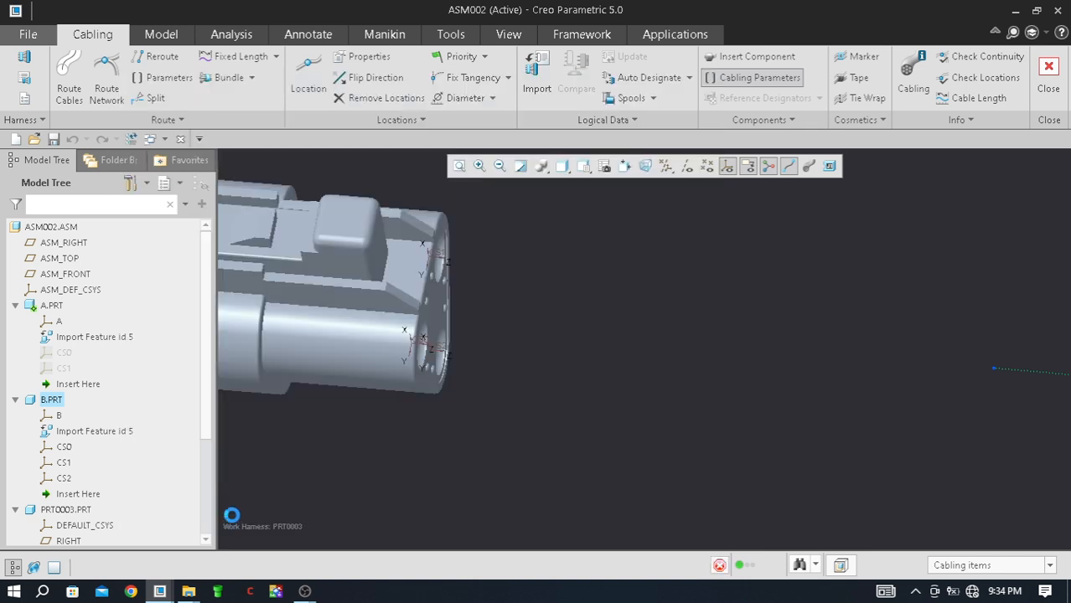
Step: Start routing cables and create a new wire W-1 from spool 1, routed via the network
scroll(457, 323, "up", 8)
scroll(450, 388, "up", 3)
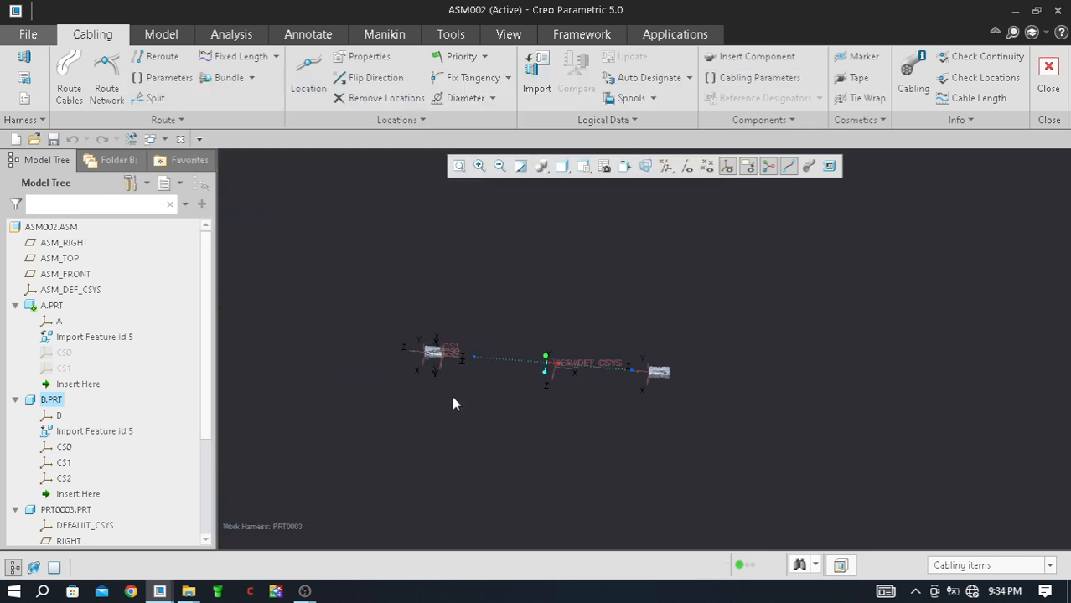
middle_click_drag(450, 392, 484, 400)
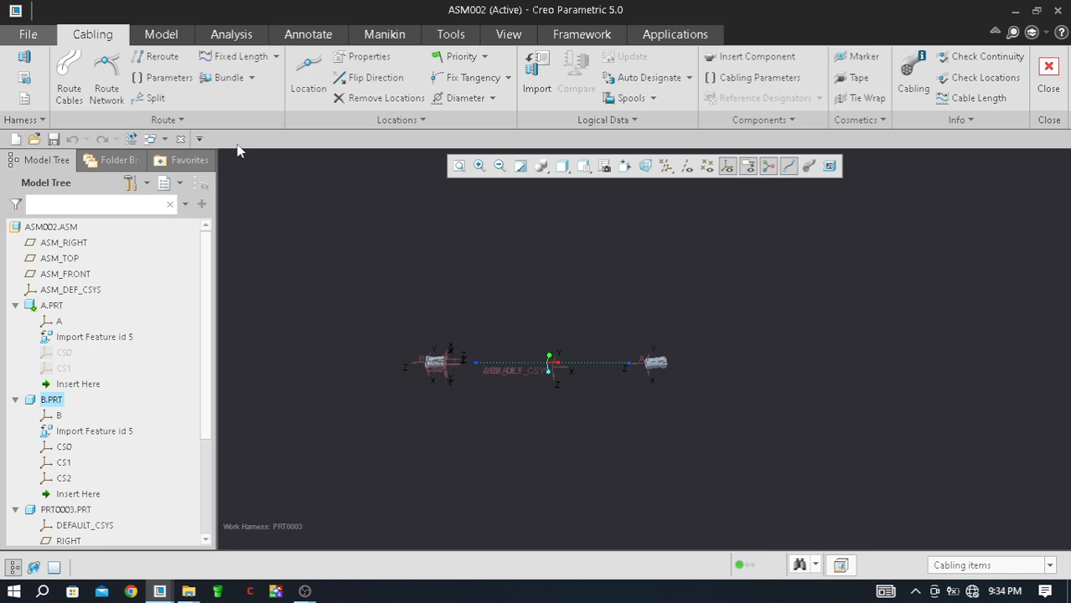
left_click(70, 84)
left_click(772, 208)
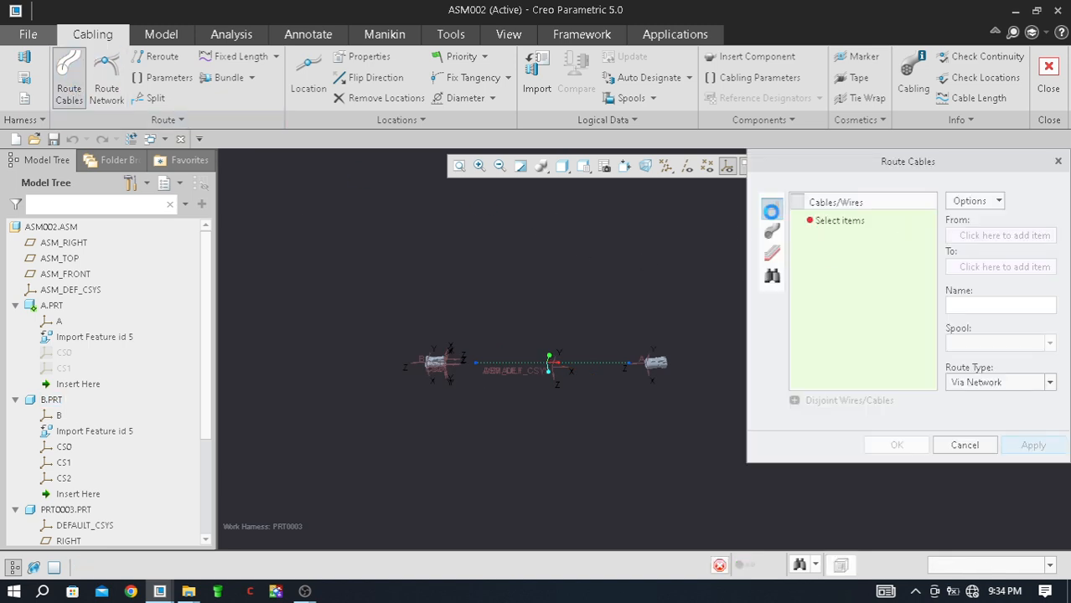
left_click(889, 226)
Step: Select entry port CS0 of connector B.PRT as the starting point of wire W-1
left_click(1004, 237)
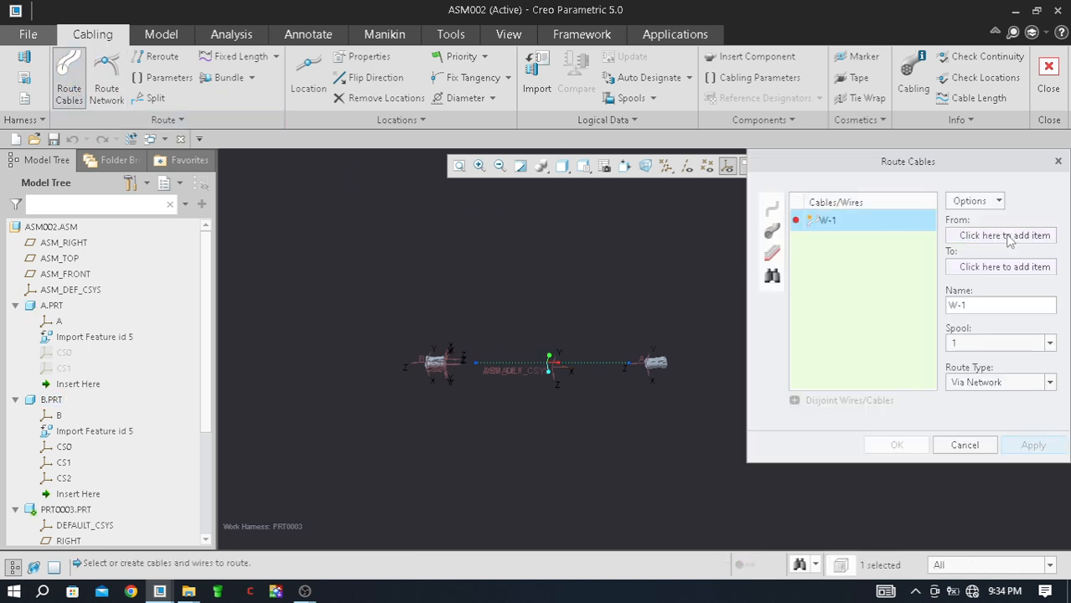
scroll(453, 368, "down", 5)
scroll(390, 309, "up", 3)
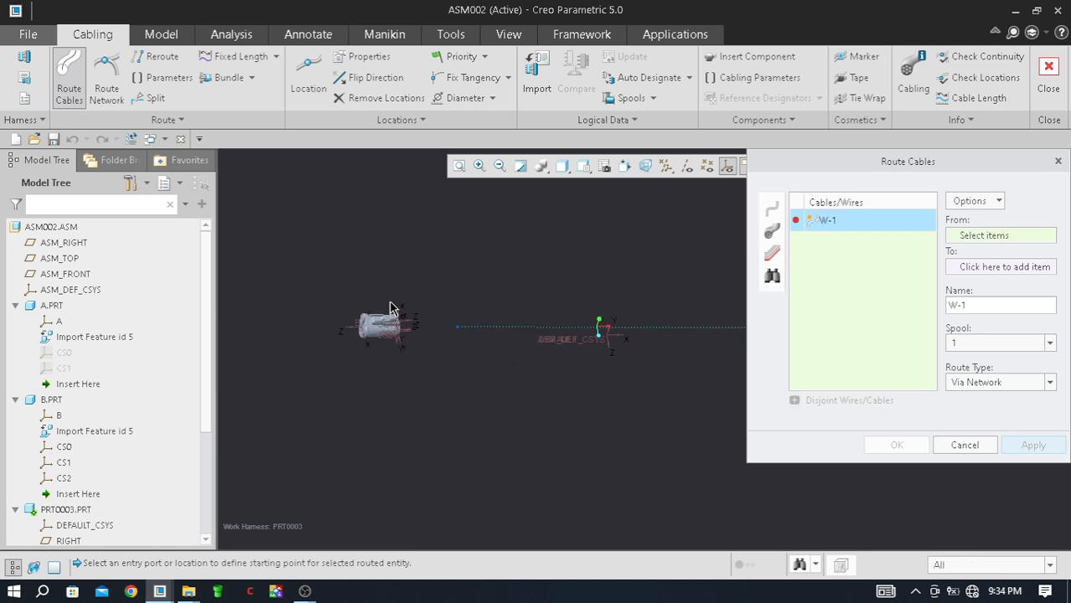
middle_click_drag(423, 314, 390, 312)
scroll(406, 317, "down", 10)
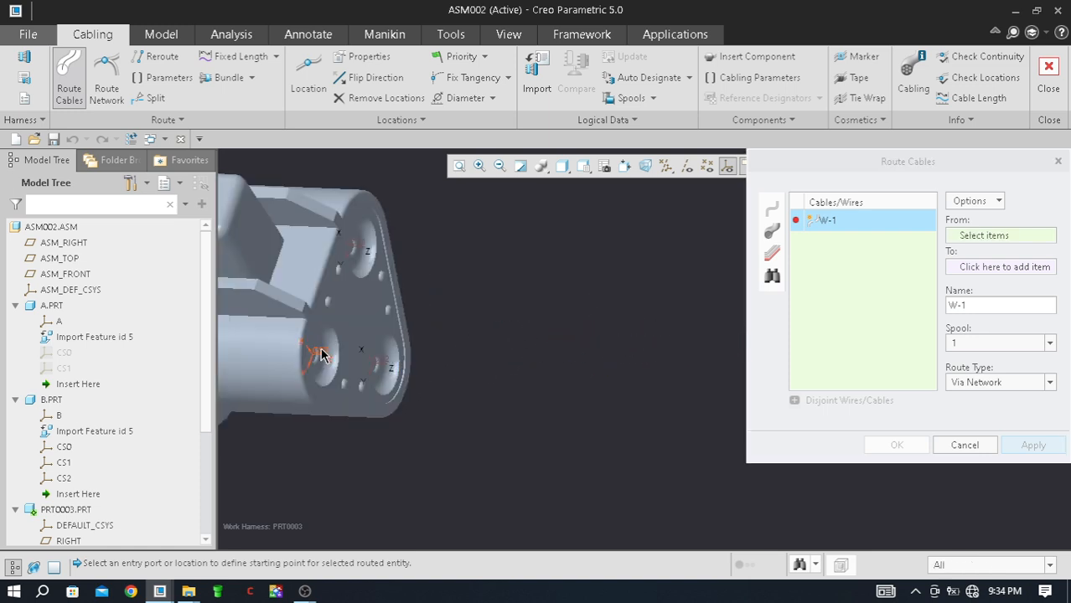
left_click(321, 355)
Step: Select entry port A of connector A.PRT as the ending point of wire W-1
scroll(307, 313, "up", 5)
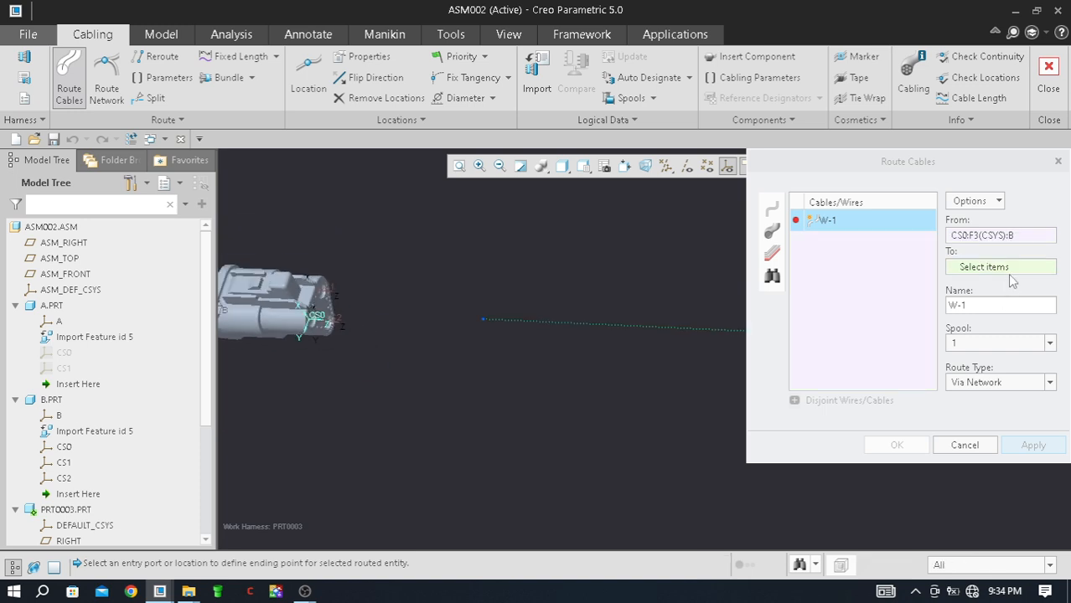
scroll(420, 303, "up", 4)
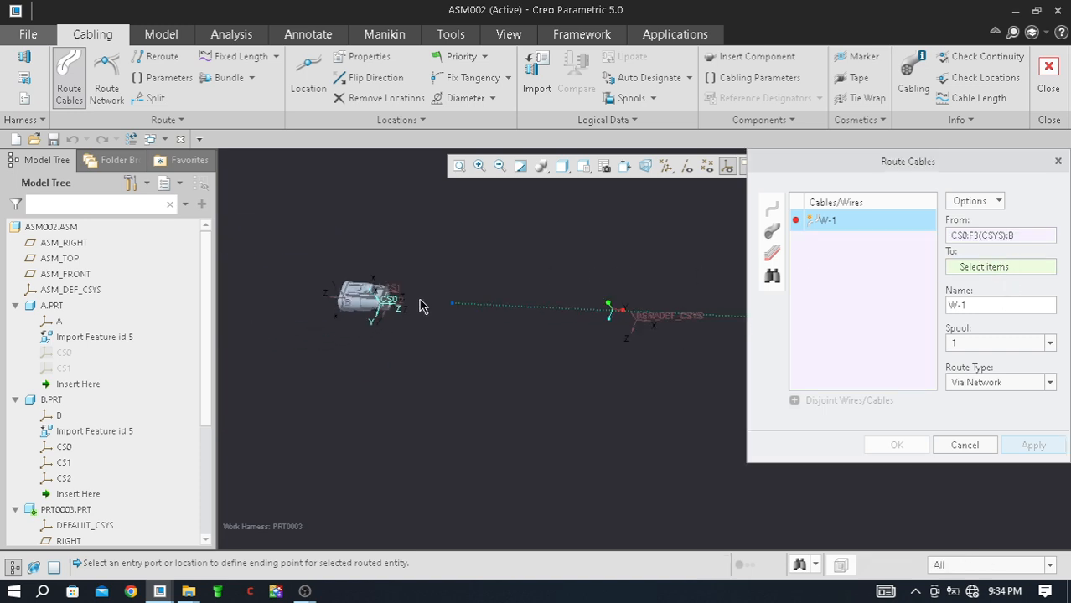
scroll(616, 324, "down", 5)
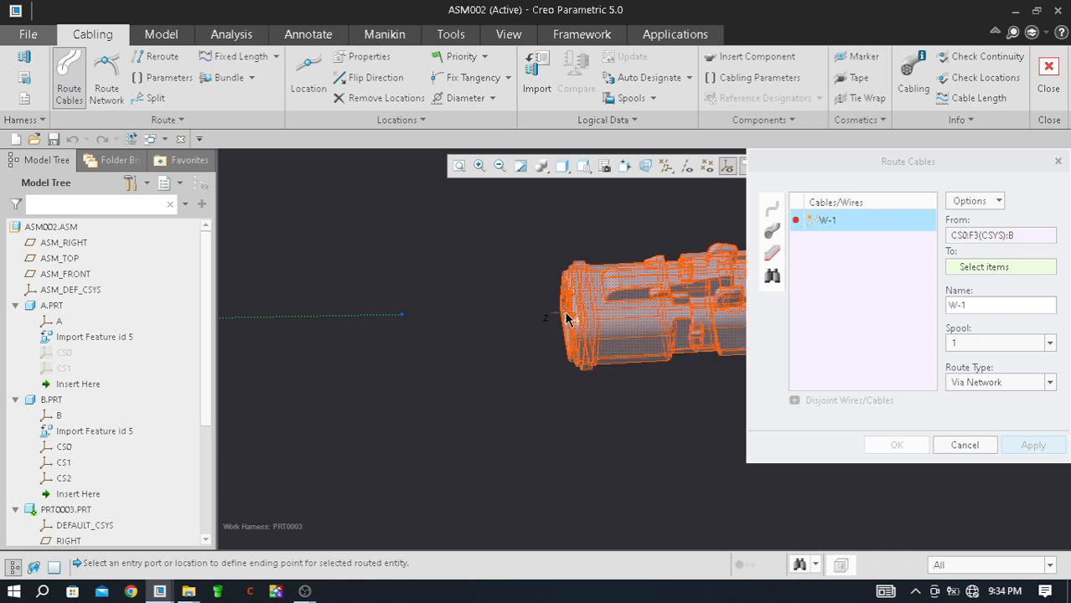
scroll(557, 317, "down", 3)
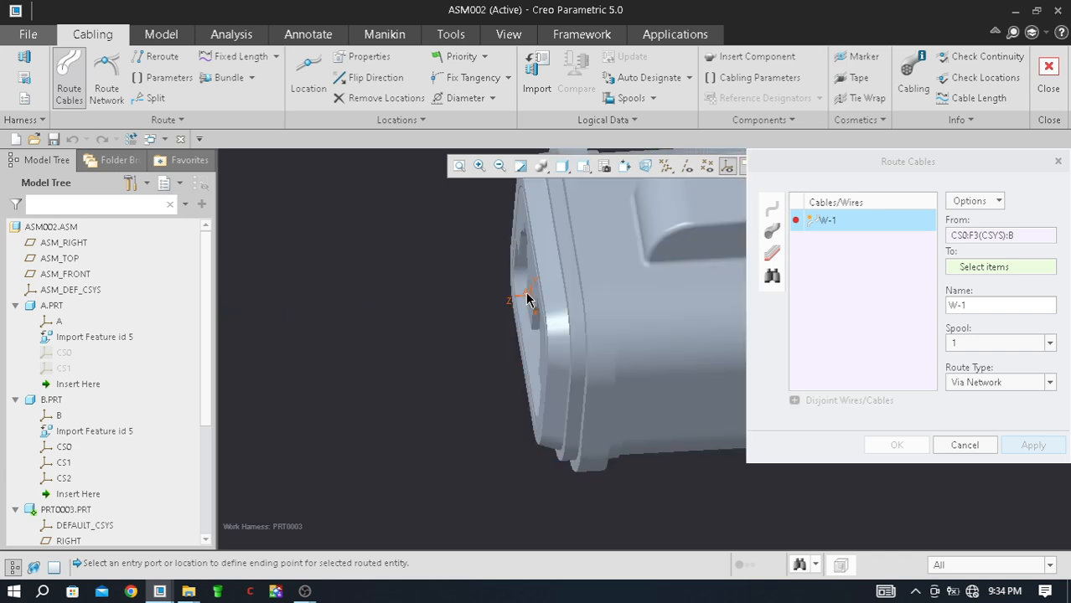
left_click(523, 291)
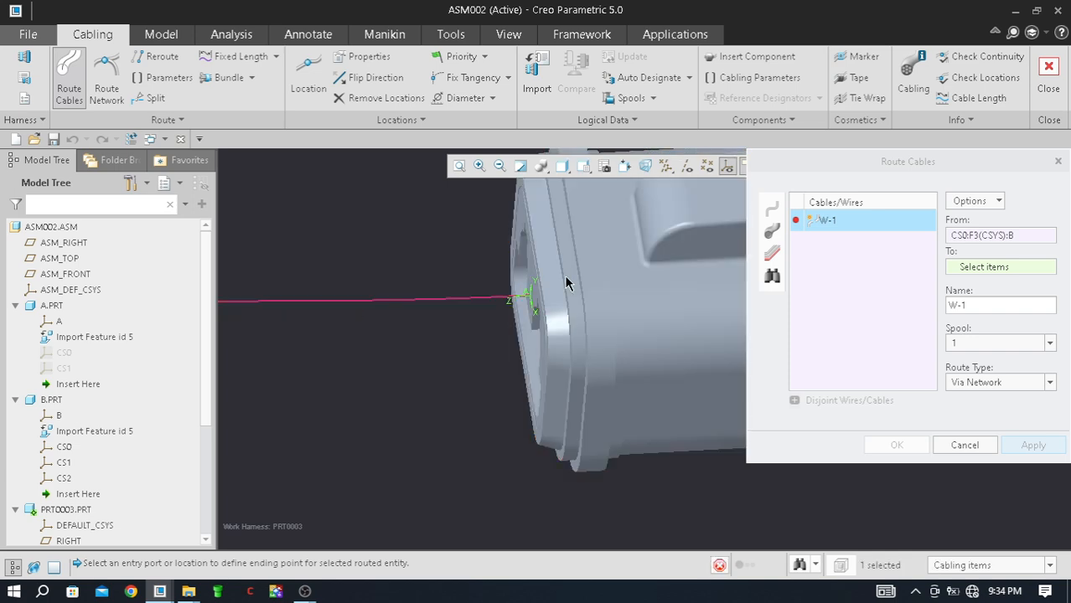
Step: Complete the W-1 route and display the cables with their correct thickness
scroll(536, 298, "up", 10)
mouse_move(543, 344)
middle_mouse_down()
mouse_move(580, 360)
mouse_move(556, 348)
middle_mouse_up()
scroll(541, 319, "down", 4)
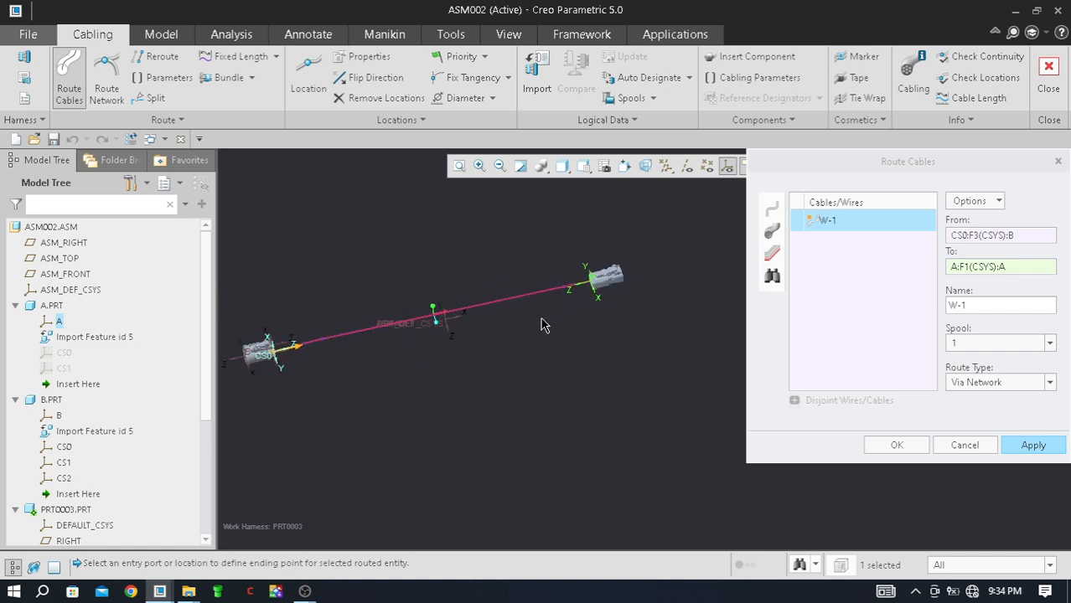
left_click(896, 445)
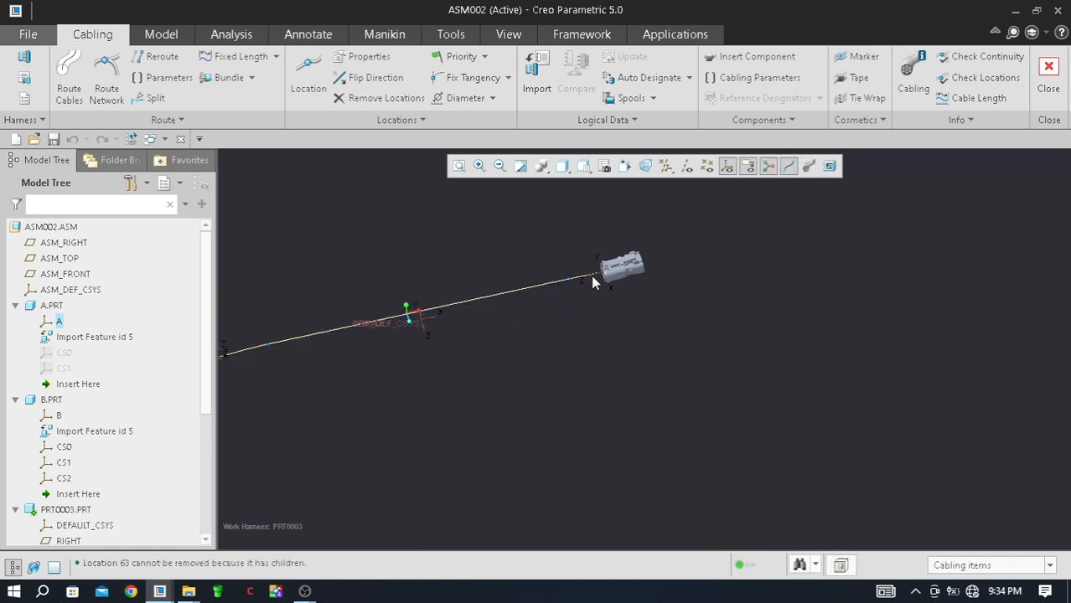
scroll(734, 229, "down", 2)
left_click(809, 165)
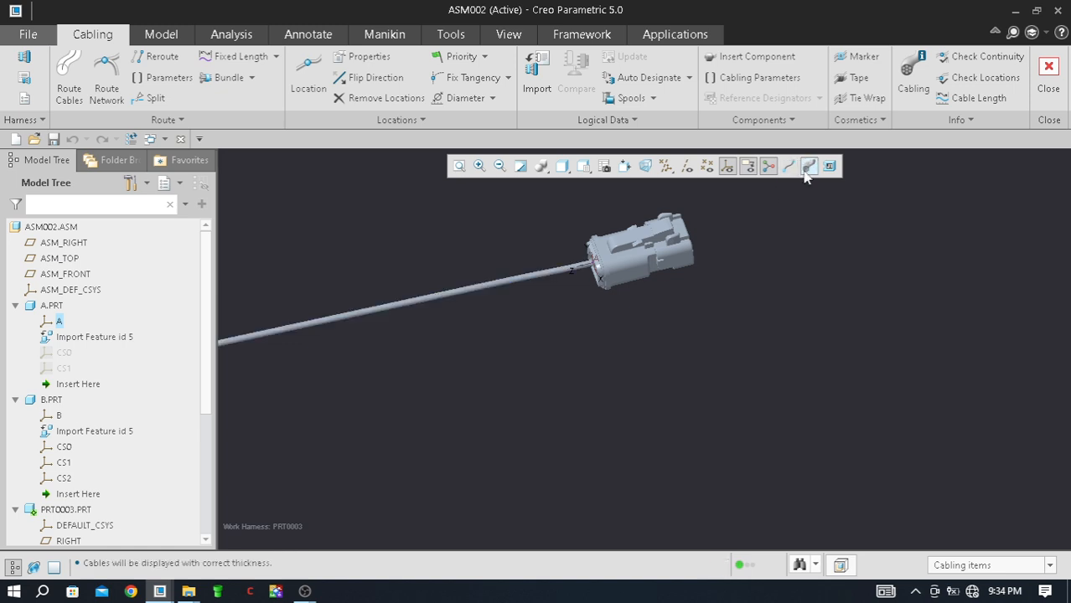
Step: Inspect the routed W-1 wire between the two connectors and the cable features listed under PRT0003.PRT
scroll(536, 311, "up", 5)
middle_click_drag(537, 311, 545, 364)
scroll(386, 276, "down", 6)
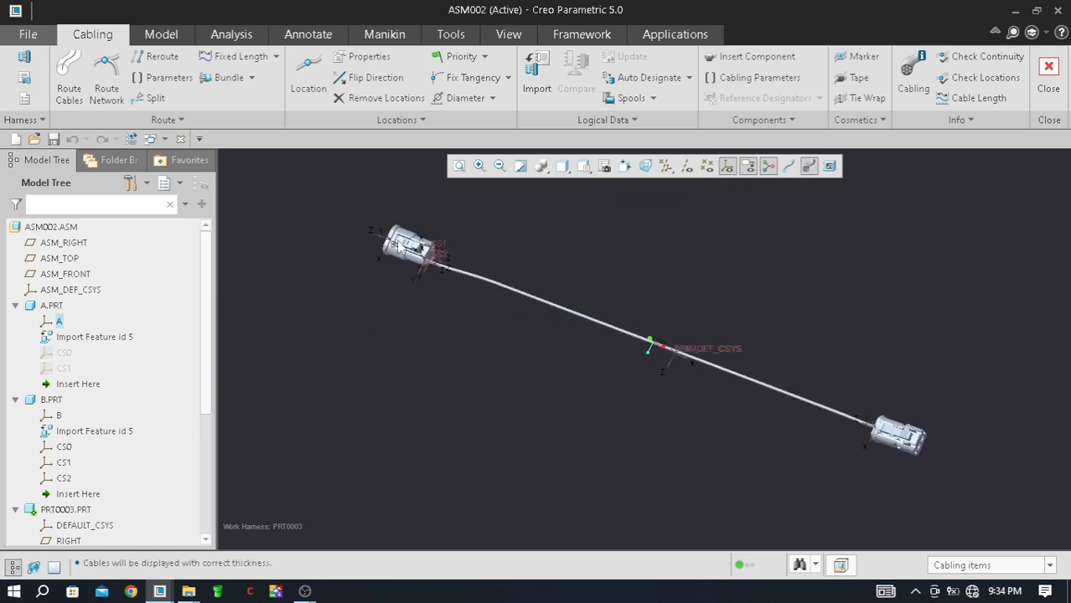
scroll(390, 289, "up", 8)
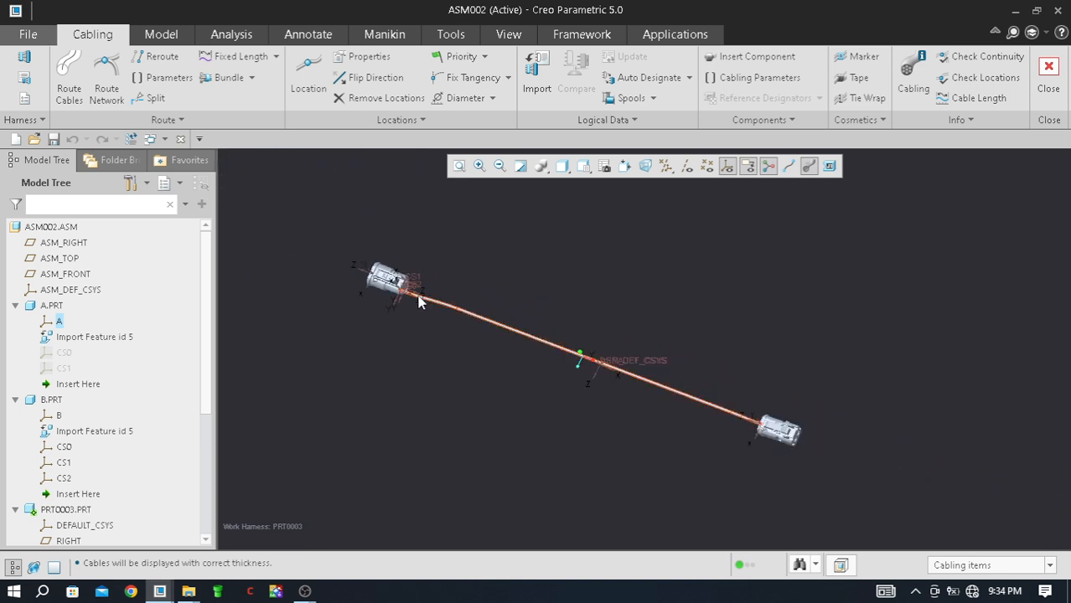
mouse_move(402, 310)
middle_mouse_down()
mouse_move(446, 358)
mouse_move(473, 331)
mouse_move(505, 362)
mouse_move(440, 345)
mouse_move(457, 359)
mouse_move(444, 362)
middle_mouse_up()
scroll(446, 337, "down", 3)
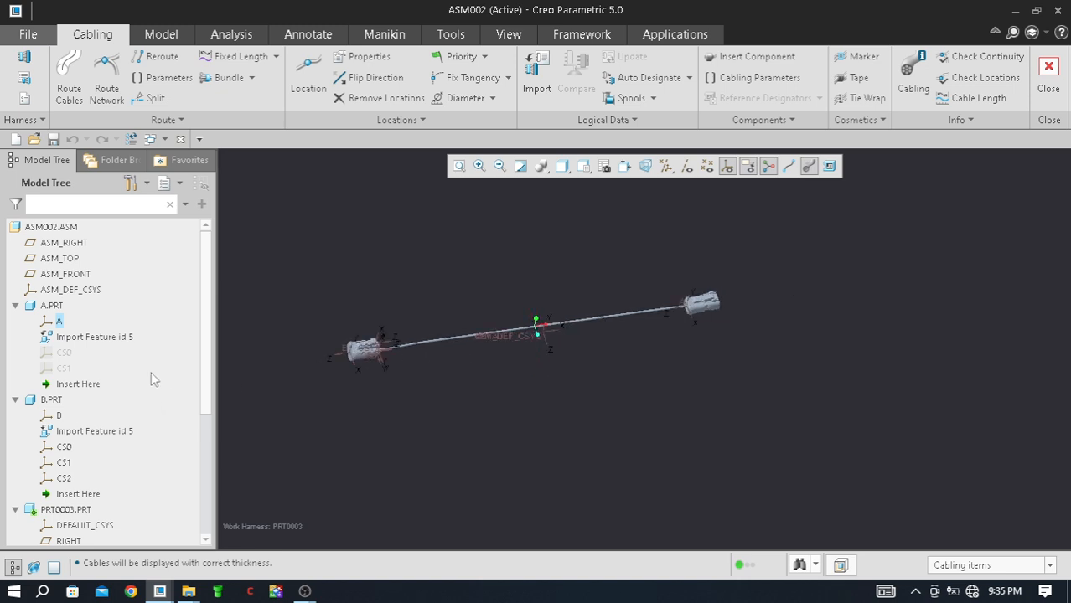
left_click_drag(208, 354, 207, 472)
middle_click_drag(361, 419, 508, 392)
middle_click_drag(545, 361, 451, 327)
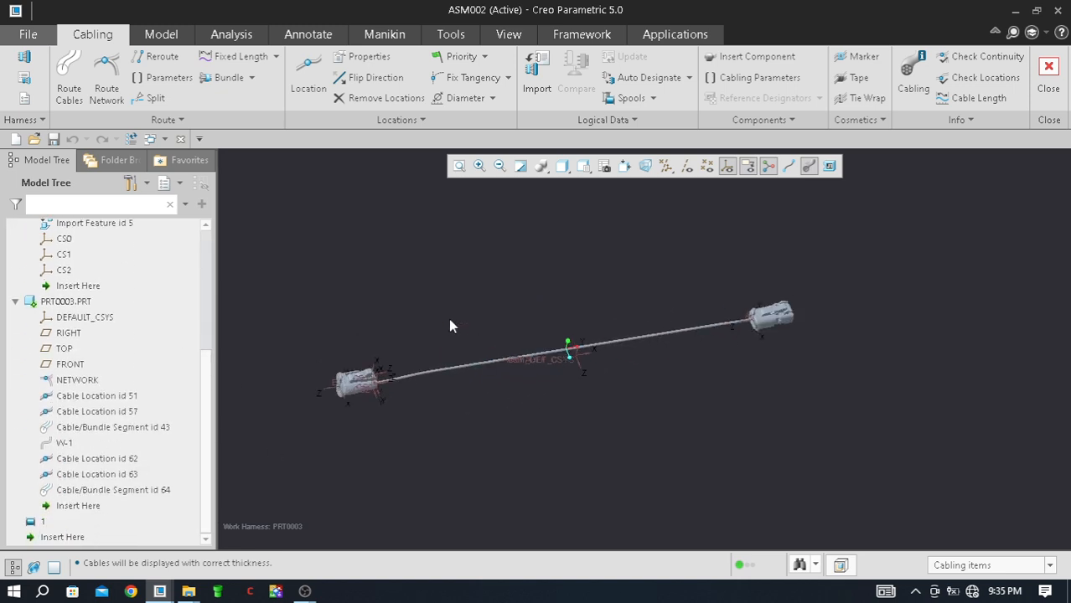
scroll(471, 342, "up", 2)
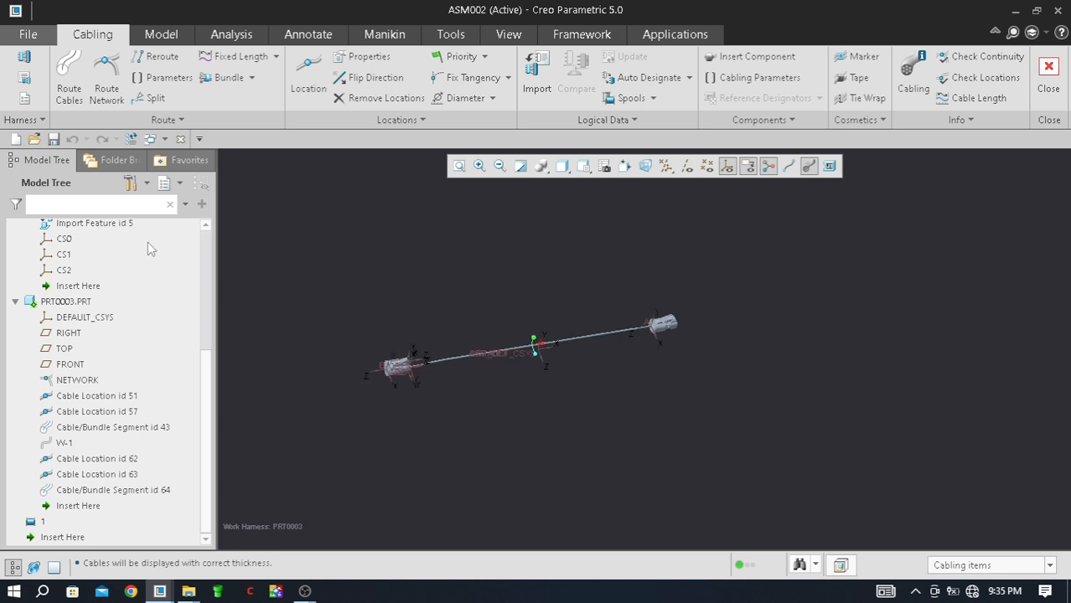
Step: Save the ASM002.ASM assembly in the CONNECTOR ASSY folder
left_click(28, 38)
left_click(37, 112)
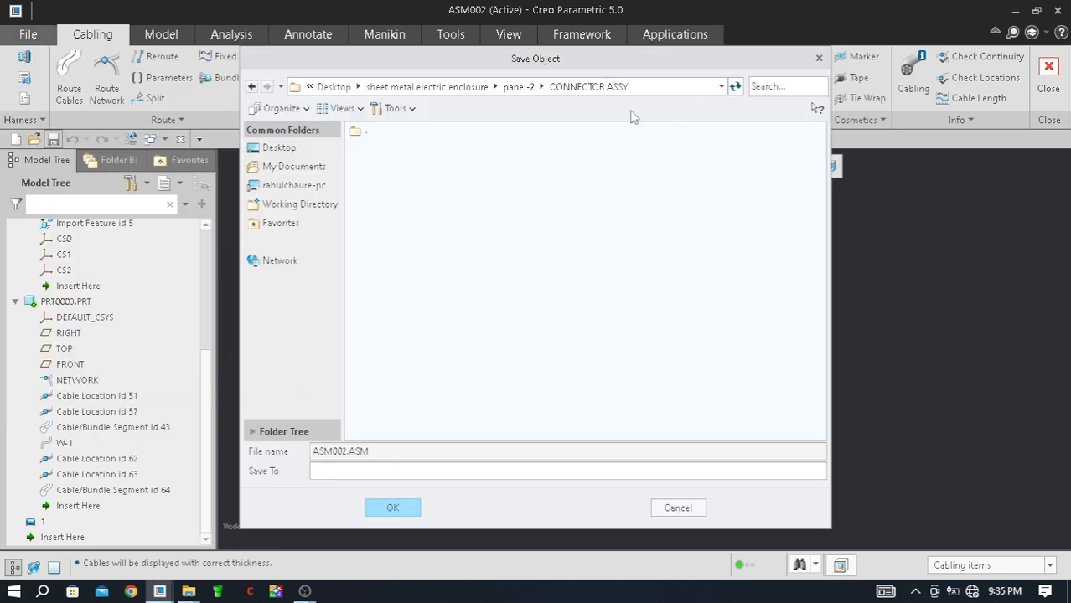
left_click(408, 511)
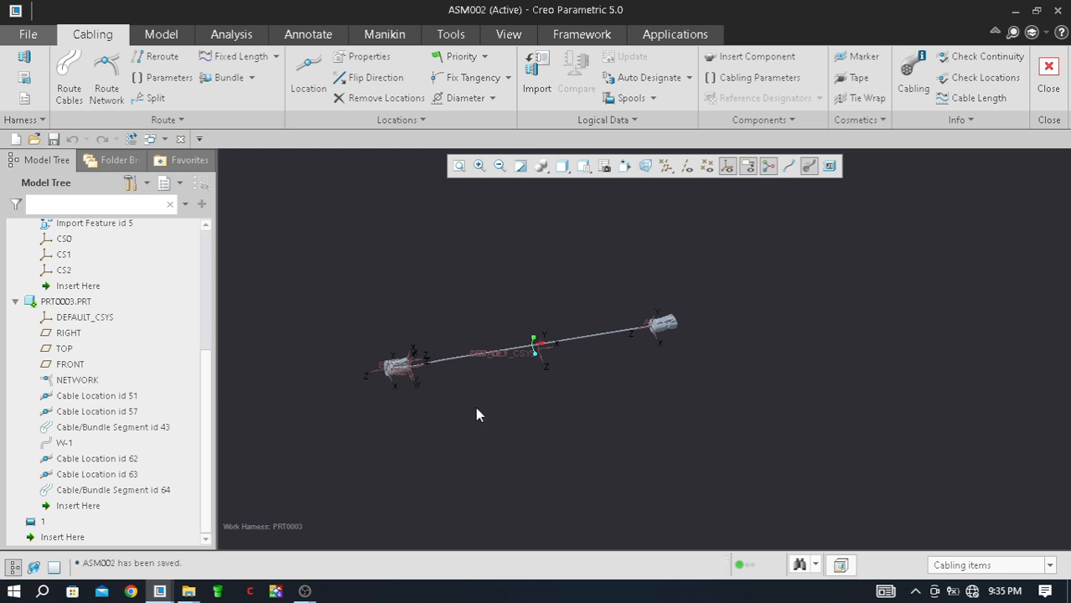
Step: Switch to the ASM0003 assembly window and examine where the ASM002 harness sits relative to the yellow board
mouse_move(163, 593)
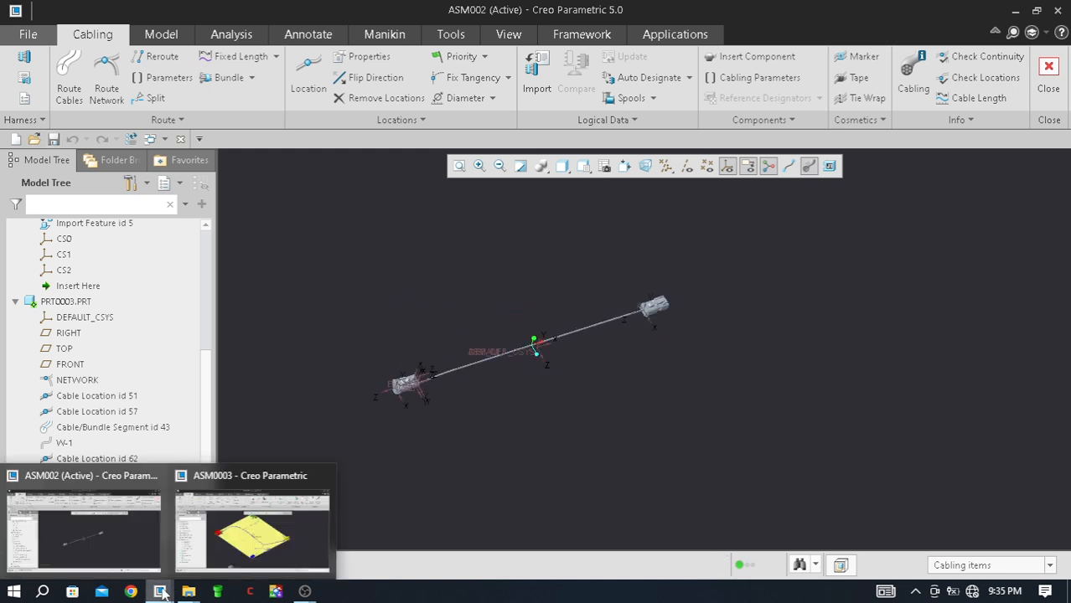
left_click(228, 541)
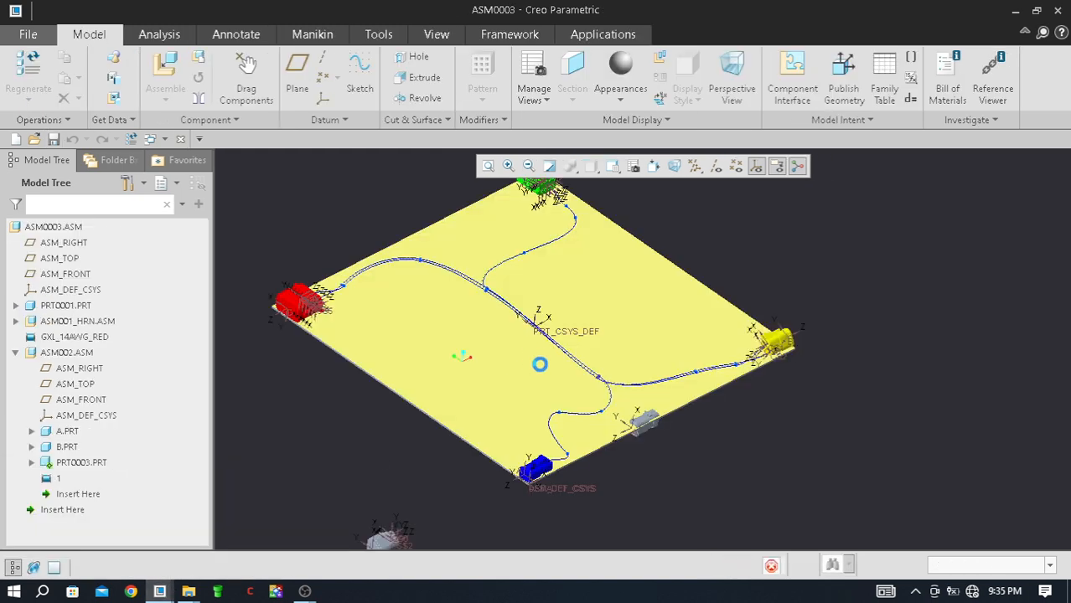
scroll(535, 303, "up", 3)
mouse_move(560, 450)
middle_mouse_down()
mouse_move(565, 427)
mouse_move(538, 440)
mouse_move(532, 424)
mouse_move(547, 442)
mouse_move(521, 428)
mouse_move(396, 444)
middle_mouse_up()
scroll(501, 426, "down", 3)
scroll(492, 444, "up", 2)
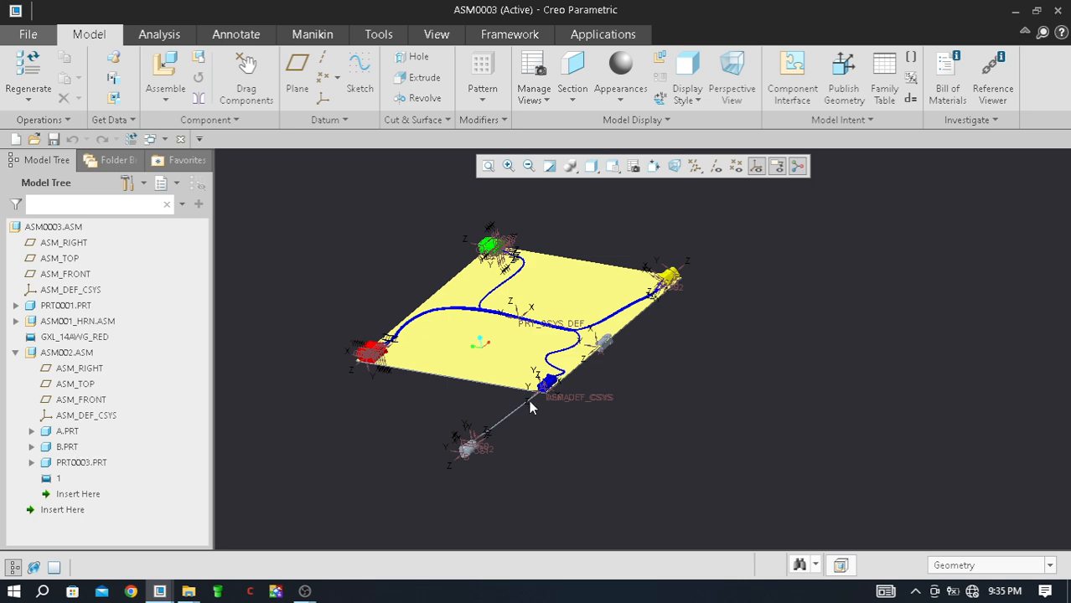
scroll(641, 353, "down", 5)
scroll(647, 353, "up", 2)
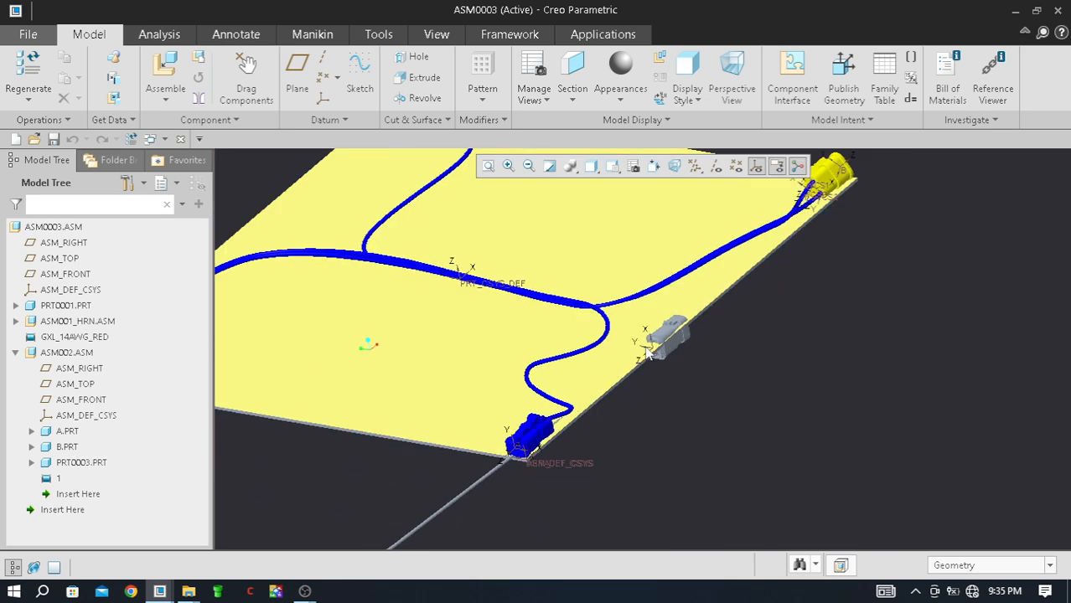
scroll(647, 354, "up", 2)
Step: Redefine the placement of subassembly ASM002.ASM in ASM0003 and remove its Default constraint
left_click(73, 353)
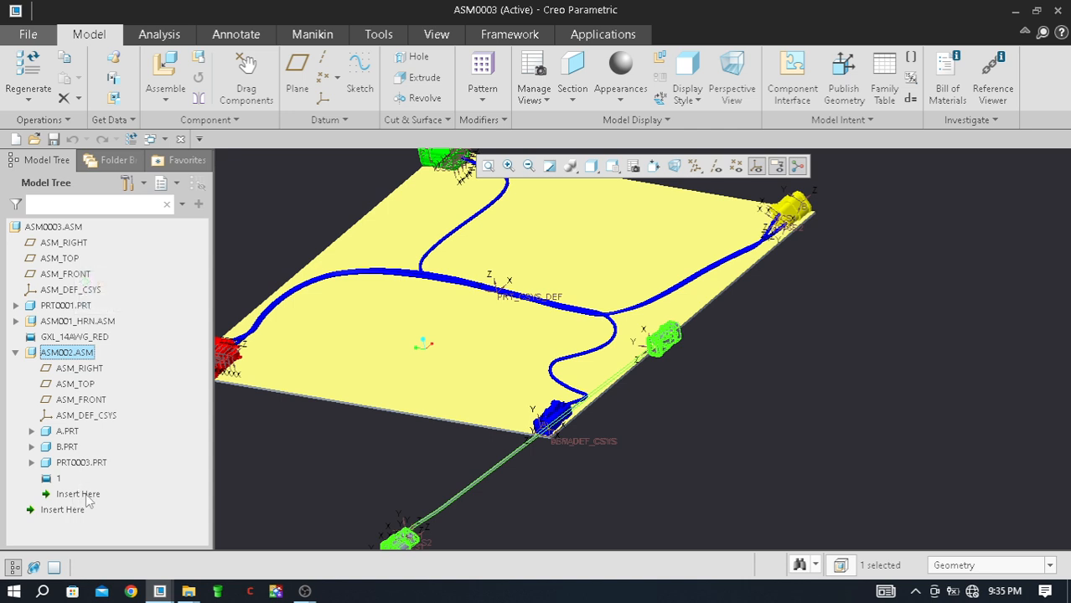
scroll(489, 277, "up", 3)
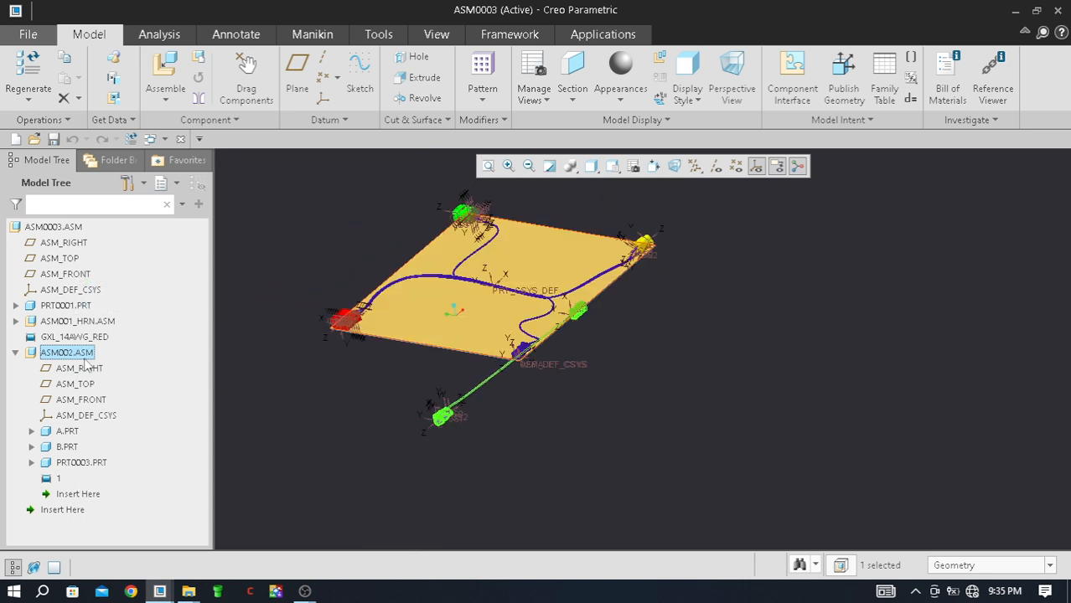
left_click(78, 321)
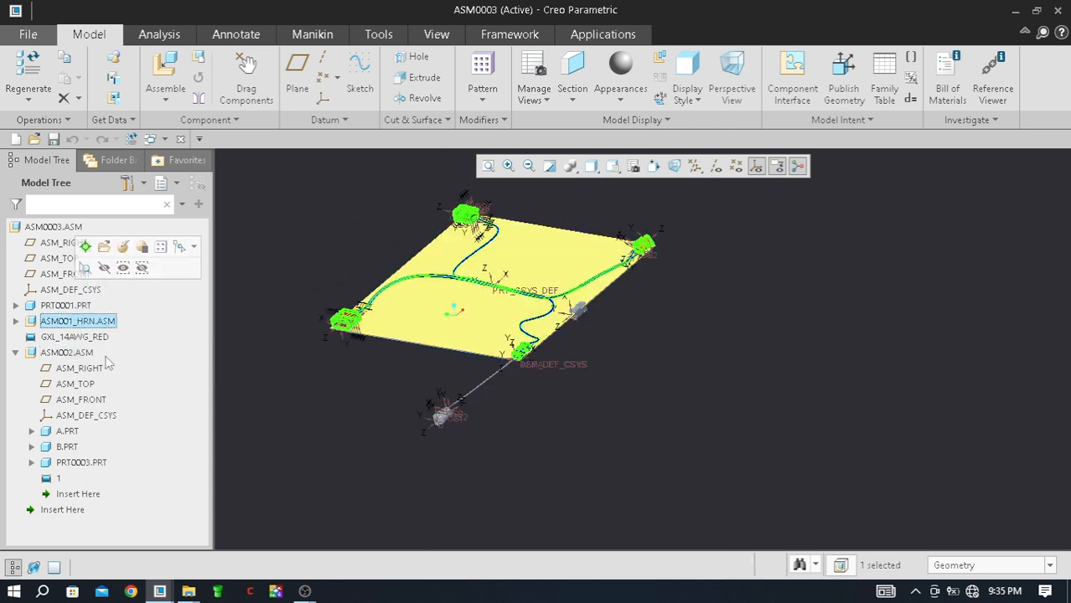
left_click(67, 353)
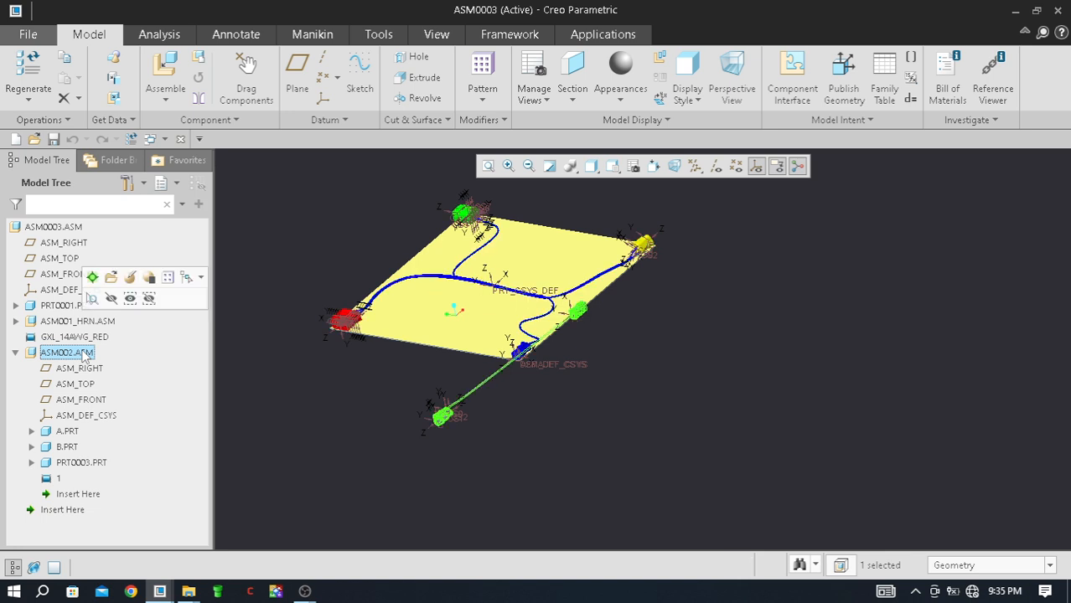
left_click(130, 277)
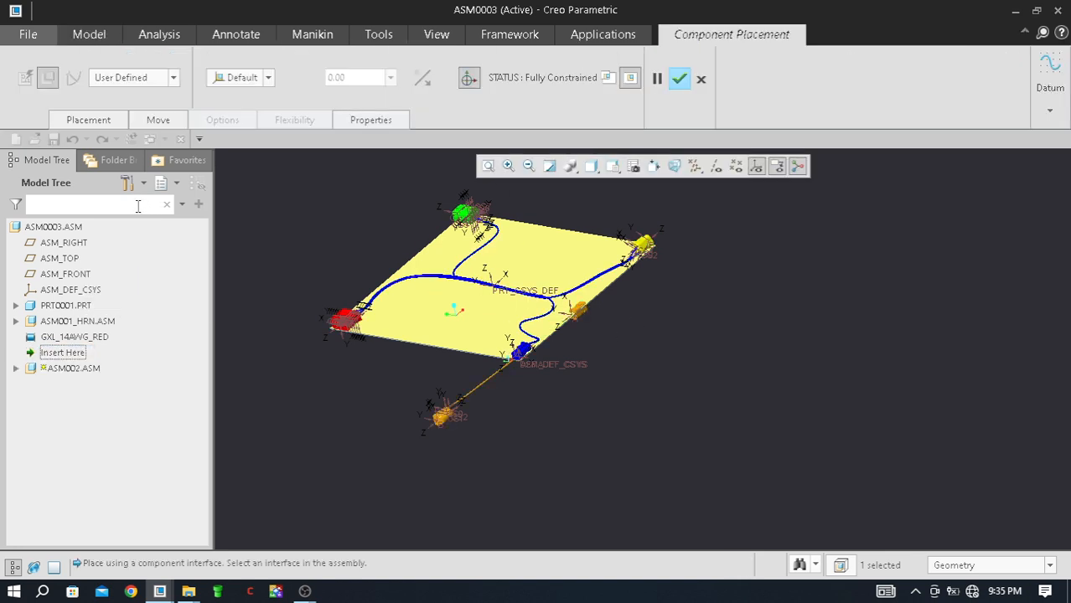
left_click(88, 120)
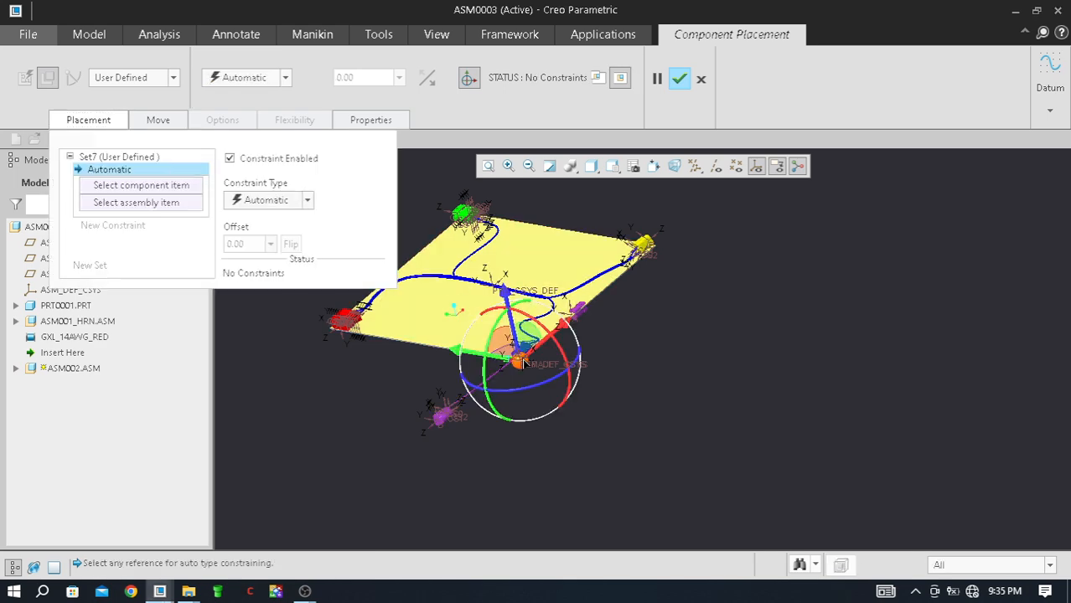
Step: Move the unconstrained ASM002 harness sideways into the free space beside the yellow board
middle_click_drag(511, 355, 600, 417)
left_click_drag(541, 411, 627, 411)
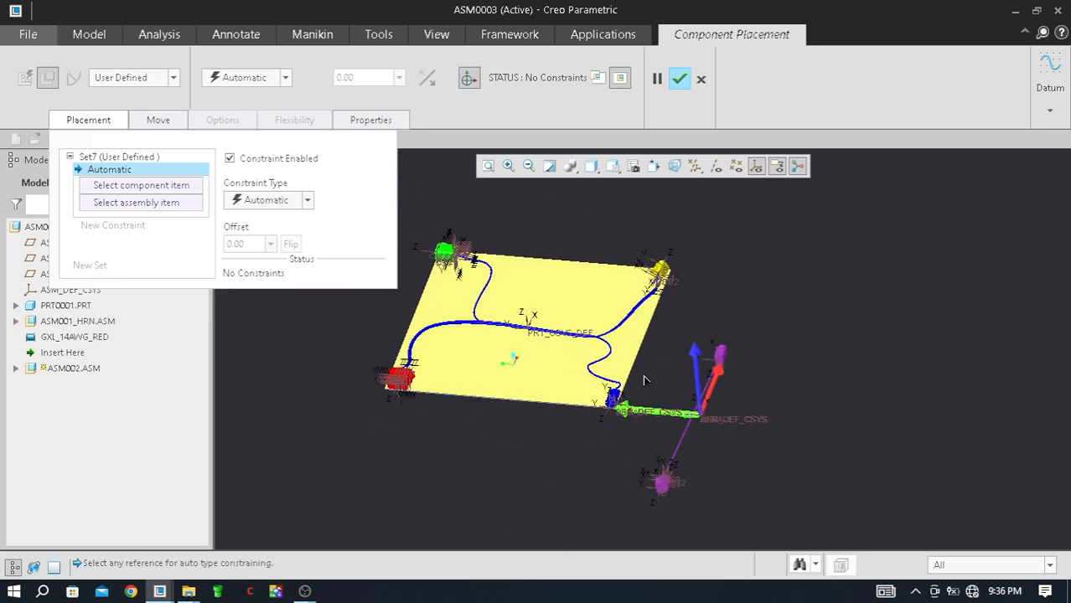
scroll(683, 372, "down", 2)
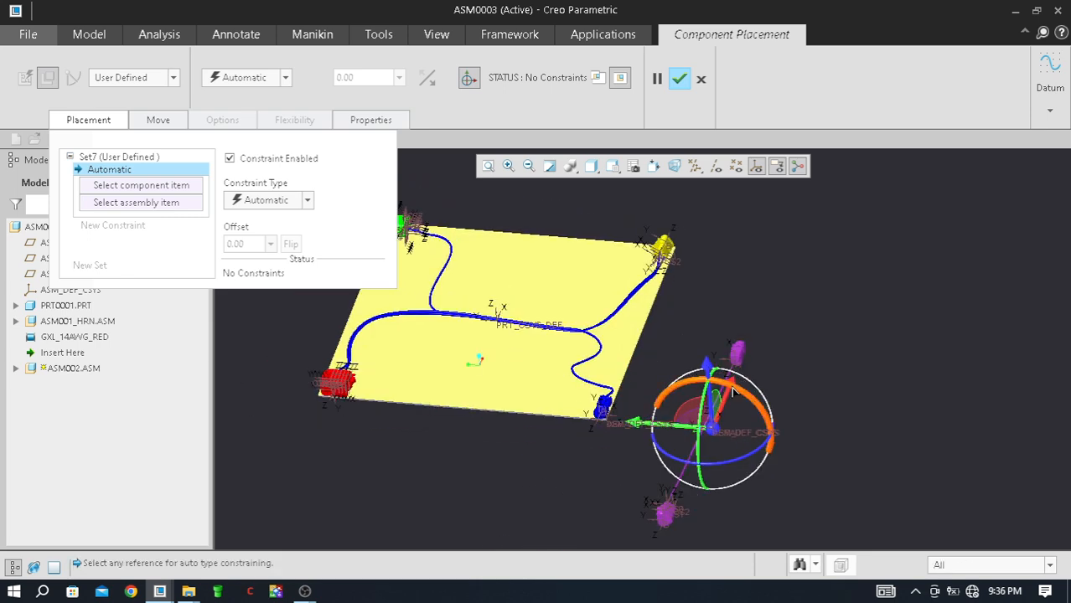
mouse_move(732, 384)
left_mouse_down()
mouse_move(738, 335)
mouse_move(751, 345)
mouse_move(731, 378)
left_mouse_up()
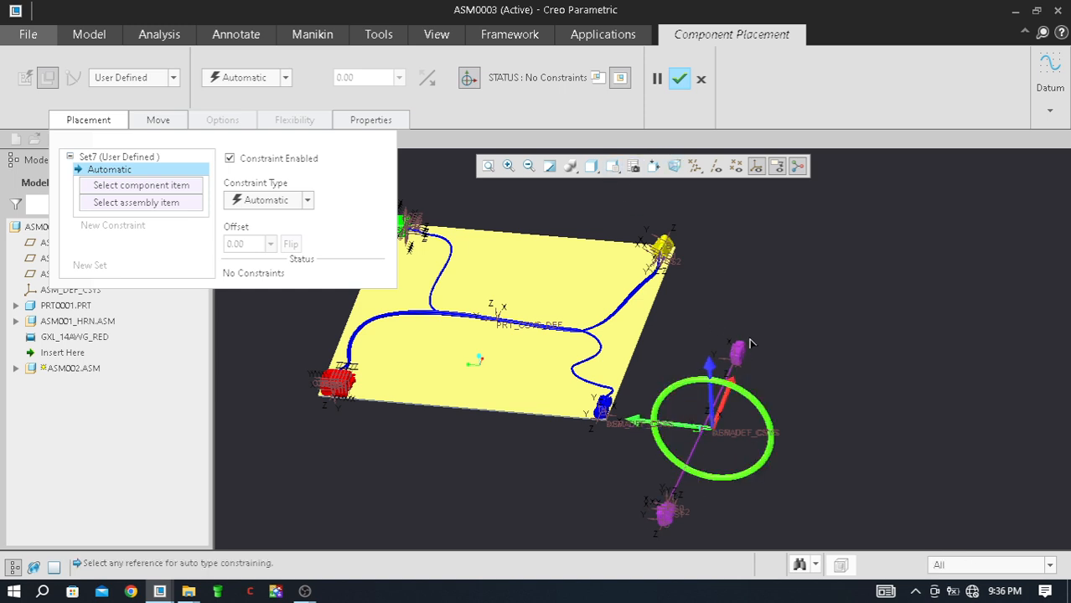
left_click_drag(748, 328, 752, 330)
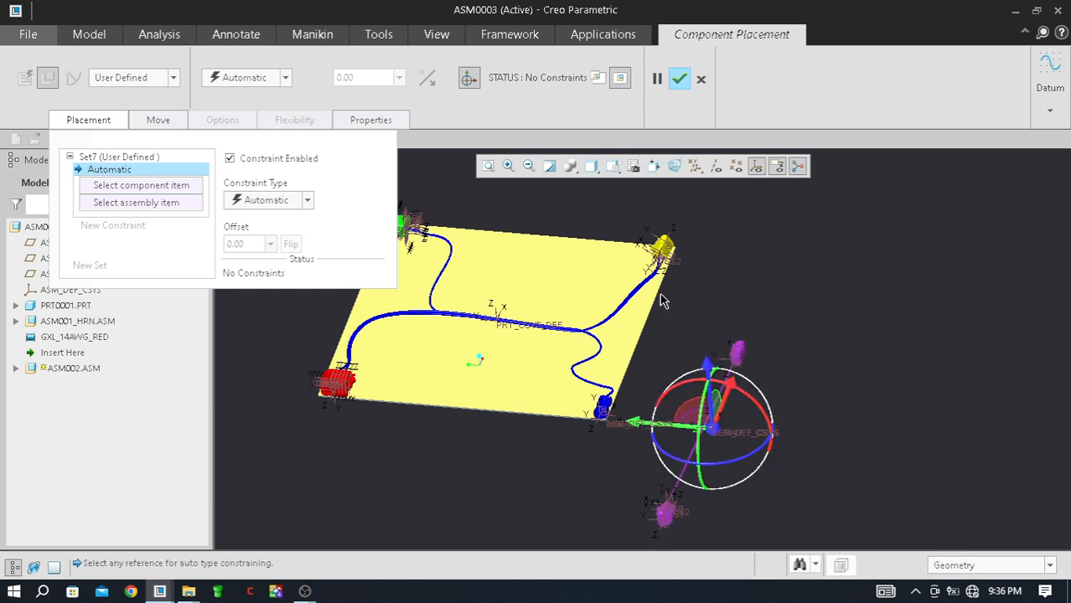
middle_click_drag(661, 300, 614, 440)
scroll(616, 440, "down", 4)
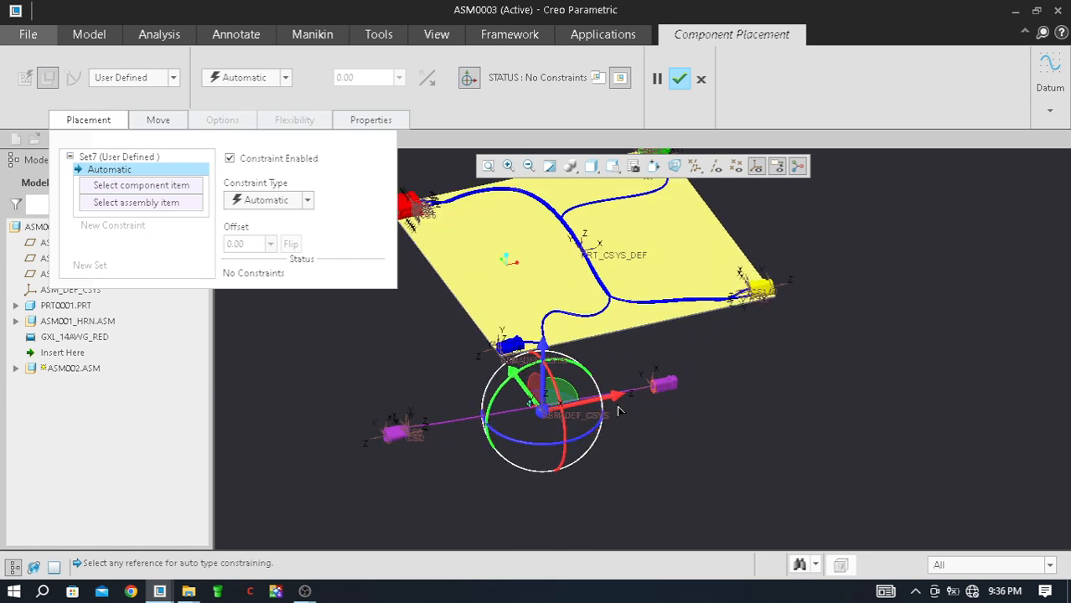
left_click_drag(614, 404, 679, 369)
middle_click_drag(679, 369, 654, 302)
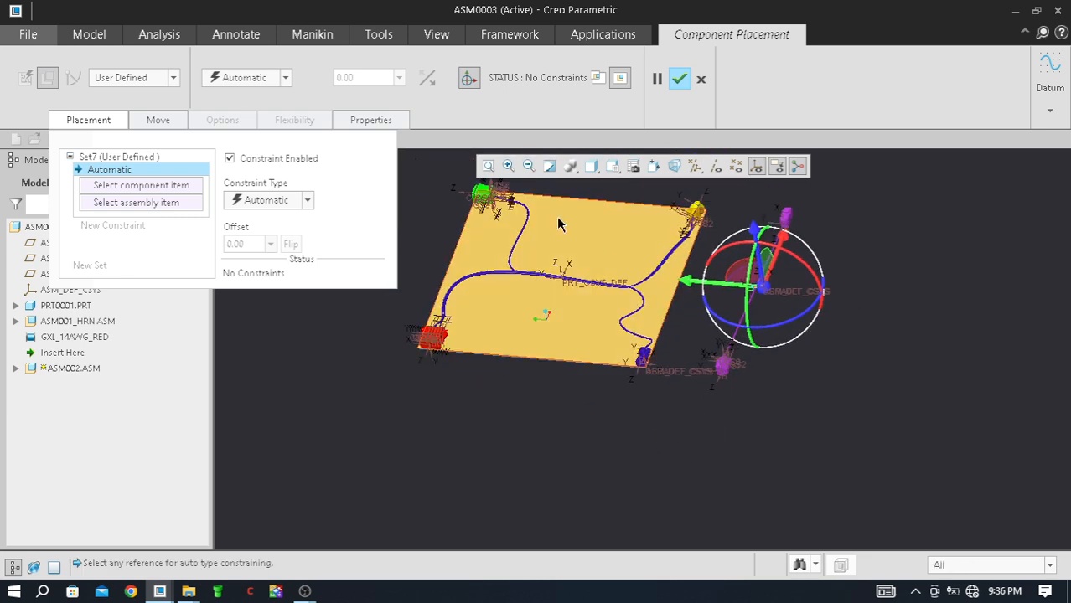
Step: Pick the flat side face of connector A.PRT as the component reference for the placement constraint
middle_click_drag(821, 262, 709, 277)
scroll(510, 289, "down", 8)
scroll(508, 298, "down", 2)
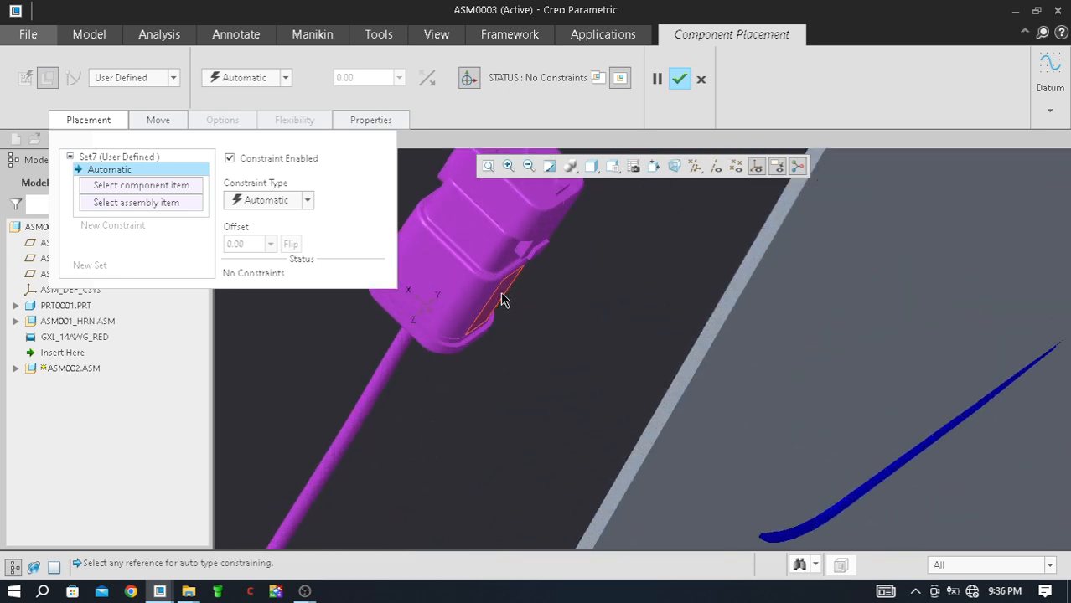
scroll(524, 295, "up", 4)
left_click(520, 287)
scroll(519, 288, "up", 5)
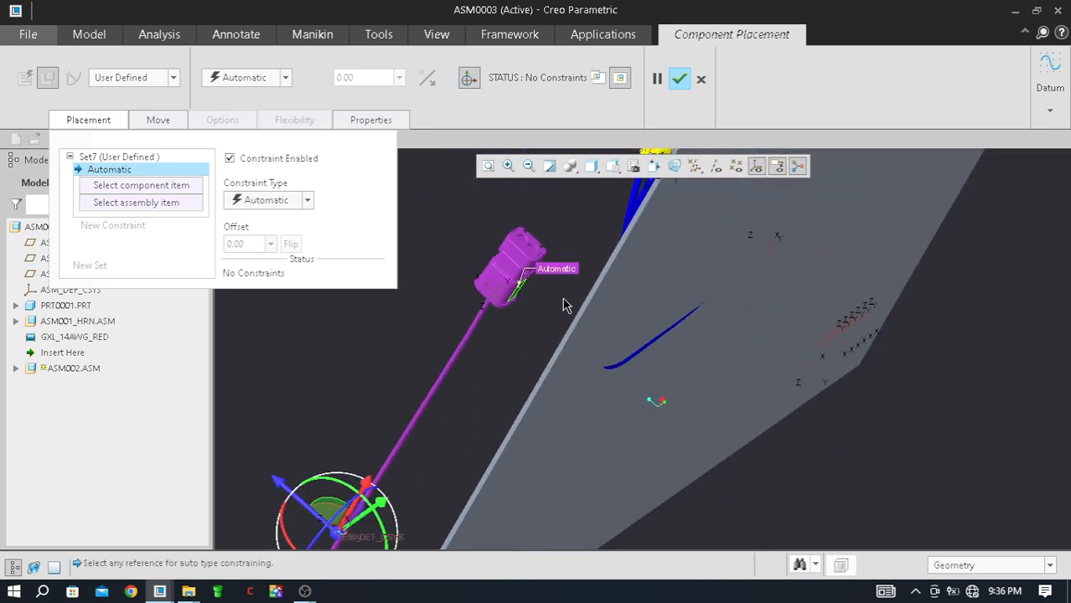
Step: Pick the top face of board PRT0001 as the assembly reference and make the constraint Coincident
middle_click_drag(528, 313, 602, 318)
scroll(709, 301, "up", 2)
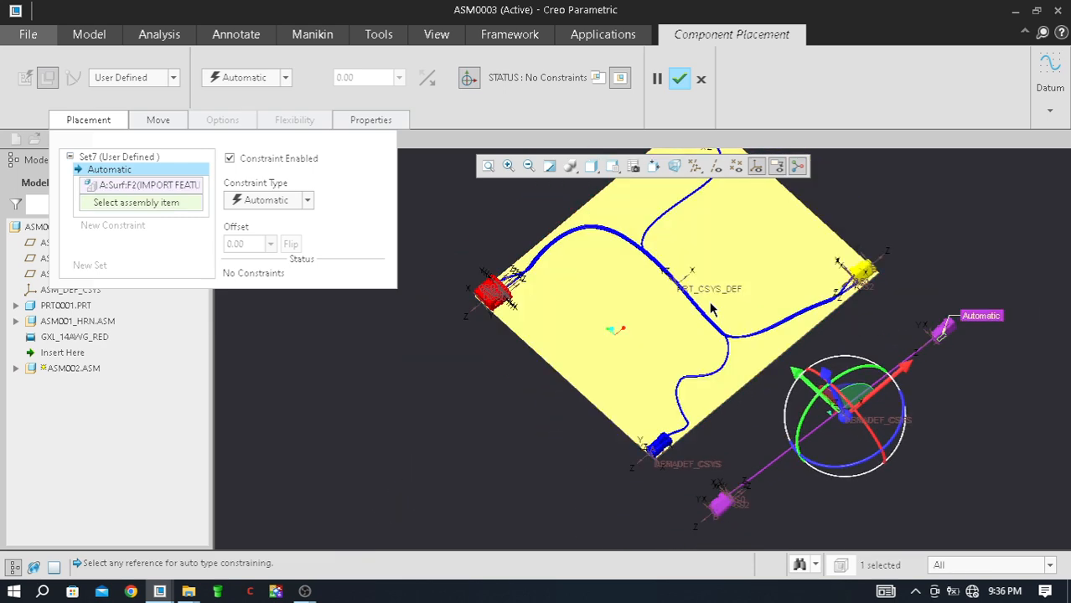
scroll(712, 218, "down", 1)
scroll(749, 203, "down", 1)
left_click(766, 223)
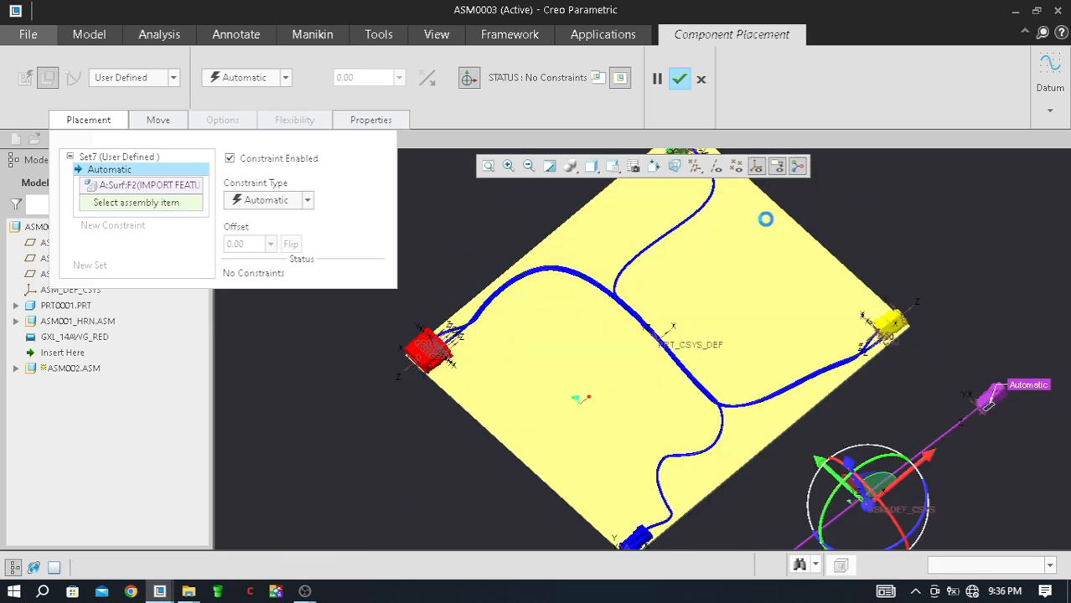
left_click(285, 78)
left_click(251, 120)
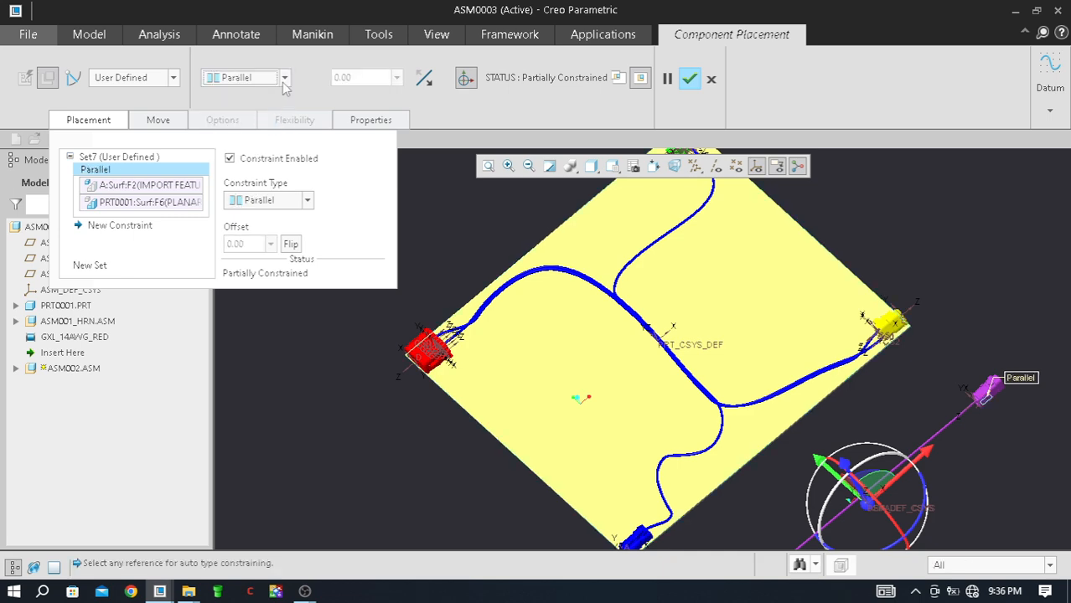
left_click(284, 78)
left_click(273, 139)
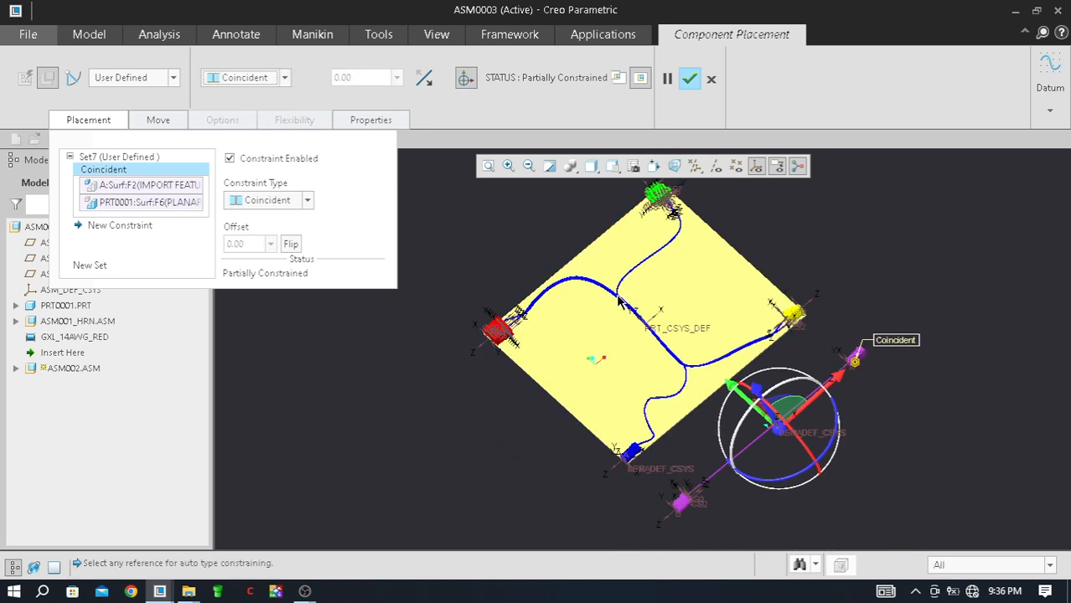
Step: Slide the ASM002 harness across the board face to the middle, between the green and yellow connectors
middle_click_drag(588, 414, 610, 397)
left_click_drag(705, 331, 708, 366)
middle_click_drag(707, 365, 662, 335)
scroll(629, 287, "up", 5)
middle_click_drag(628, 287, 712, 258)
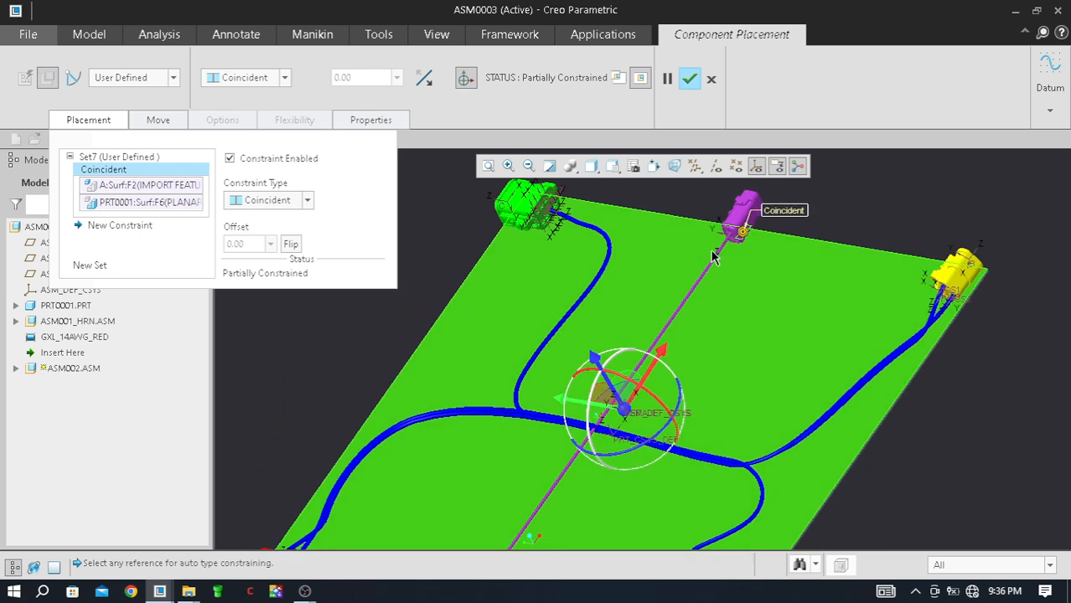
scroll(712, 258, "up", 3)
scroll(643, 251, "down", 7)
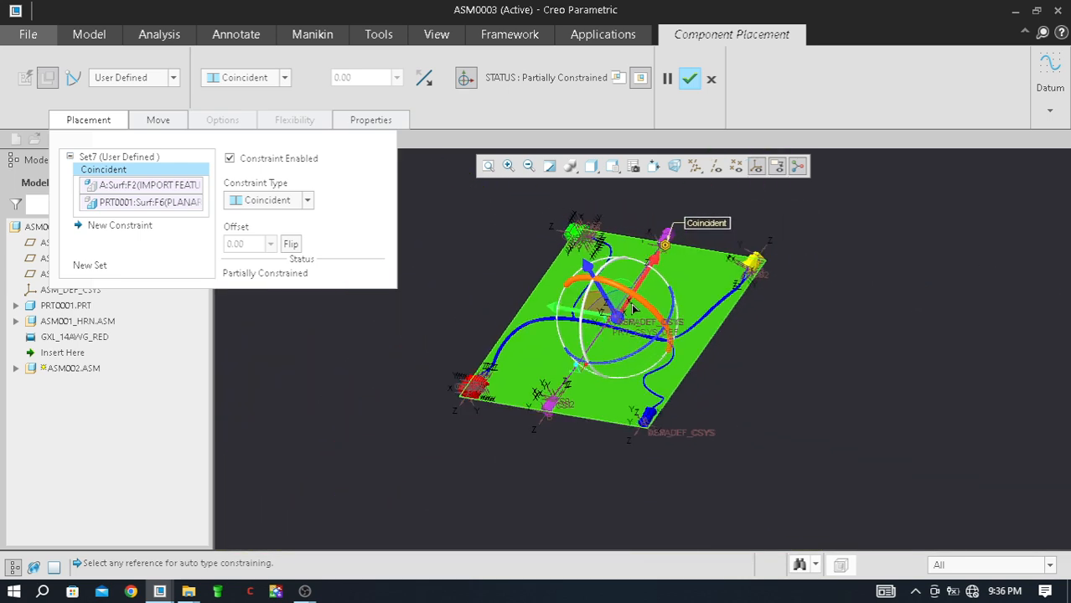
middle_click_drag(612, 297, 628, 292)
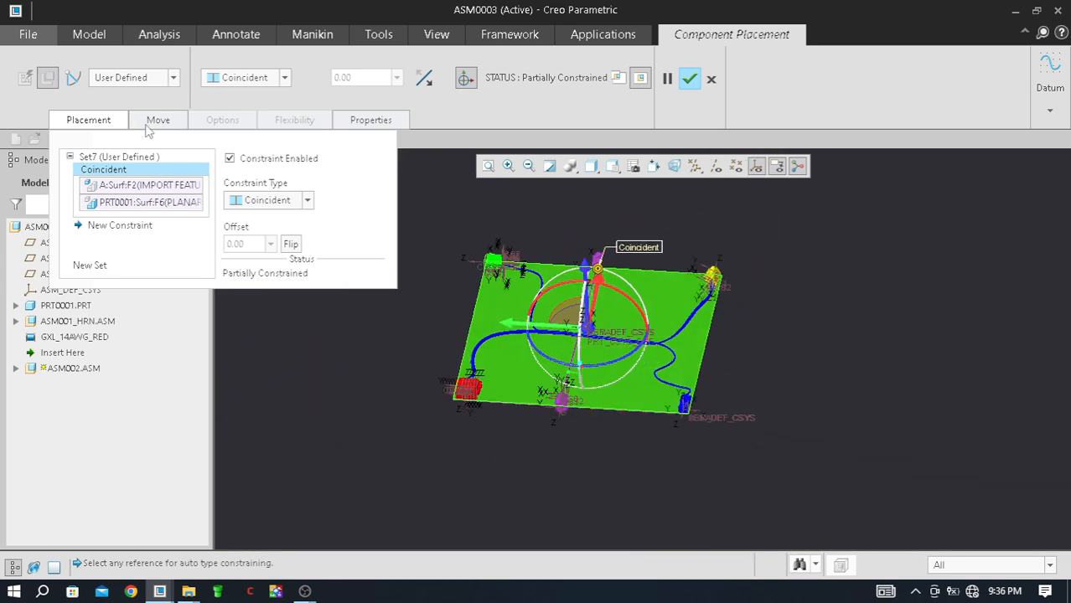
Step: Delete the Coincident constraint and lock ASM002 at its current position with a Fix constraint
left_click(285, 77)
left_click(353, 79)
right_click(141, 170)
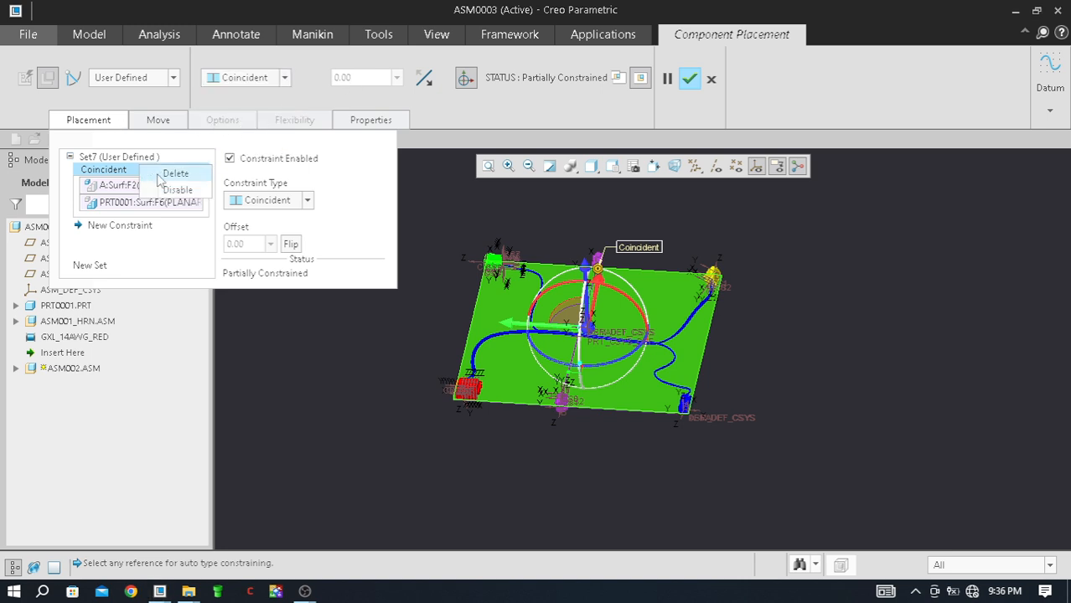
left_click(172, 172)
left_click(285, 78)
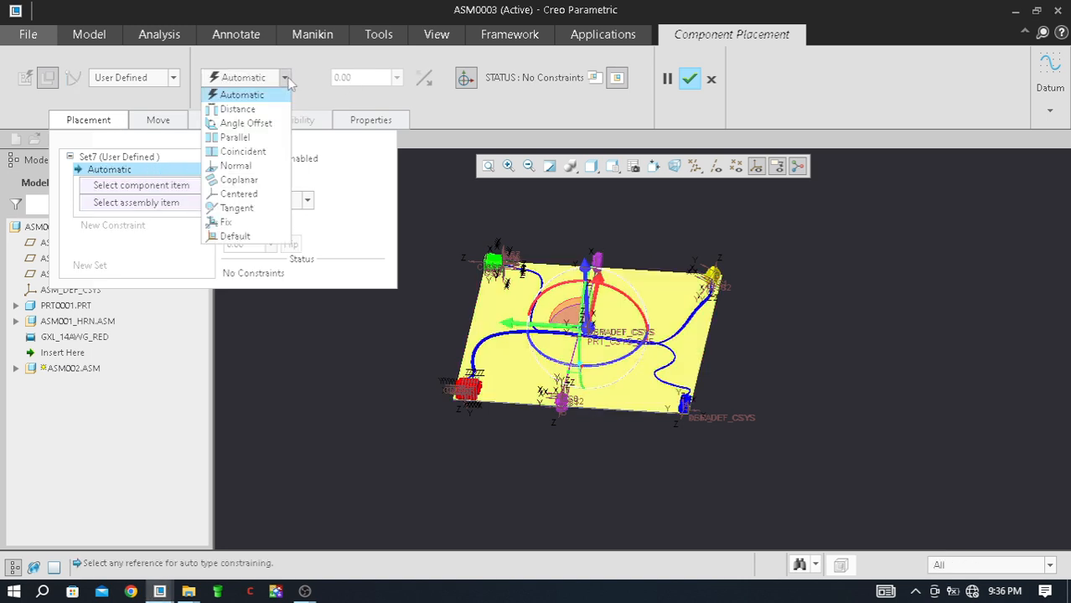
left_click(258, 222)
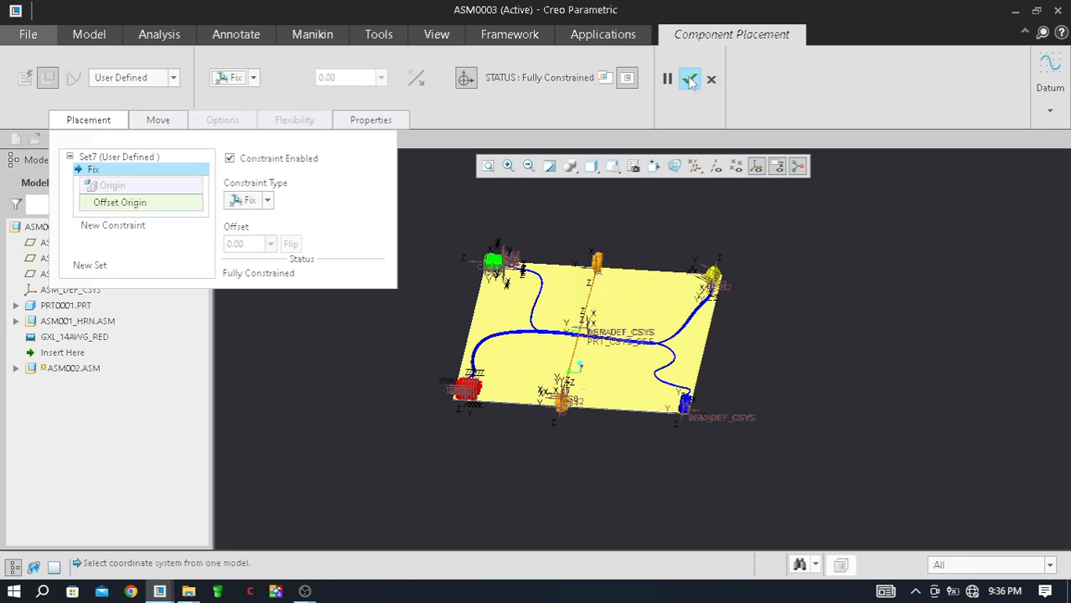
Step: Complete the fixed placement of ASM002 and examine its connectors and wire on the board
left_click(689, 78)
mouse_move(636, 444)
middle_mouse_down()
mouse_move(600, 440)
mouse_move(620, 452)
middle_mouse_up()
scroll(566, 347, "up", 6)
scroll(542, 428, "up", 6)
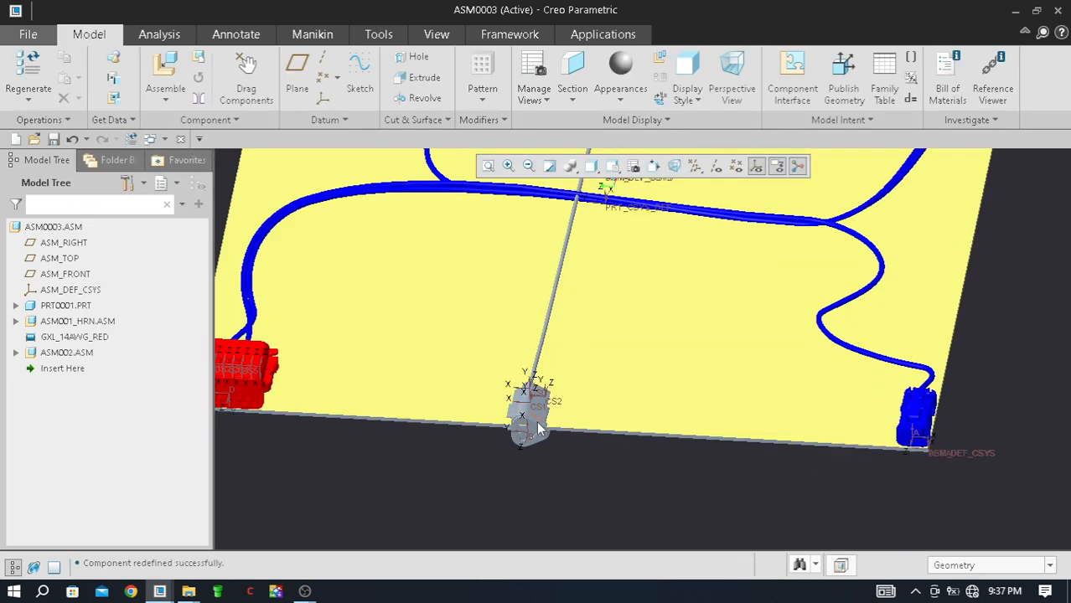
middle_click_drag(538, 435, 617, 402)
scroll(614, 411, "down", 3)
scroll(612, 406, "down", 2)
scroll(568, 386, "up", 4)
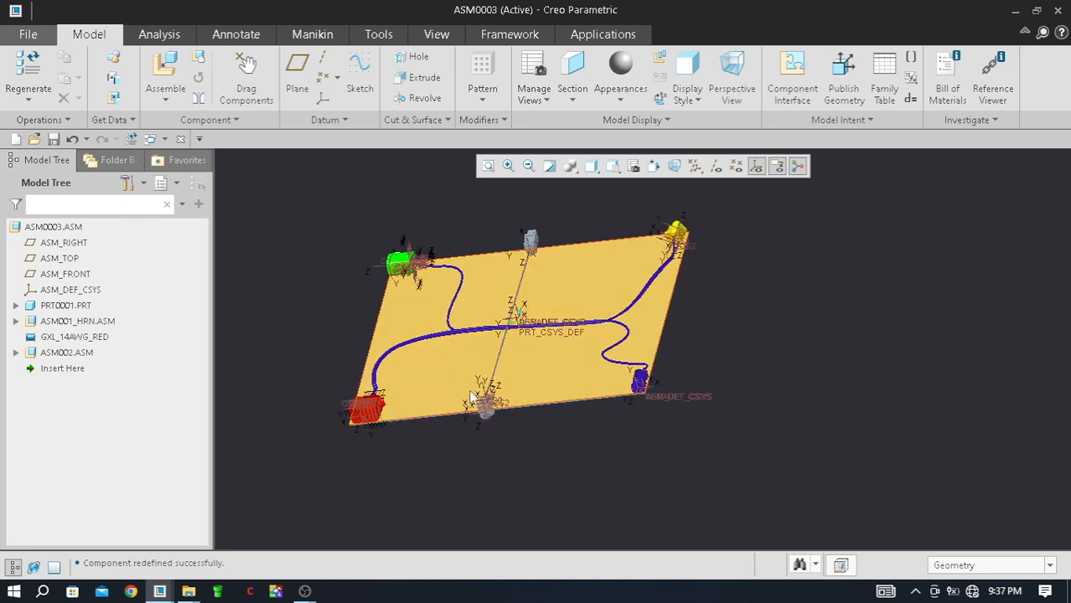
middle_click_drag(472, 400, 447, 400)
Step: Switch assembly ASM0003 to the Cabling application
left_click(71, 354)
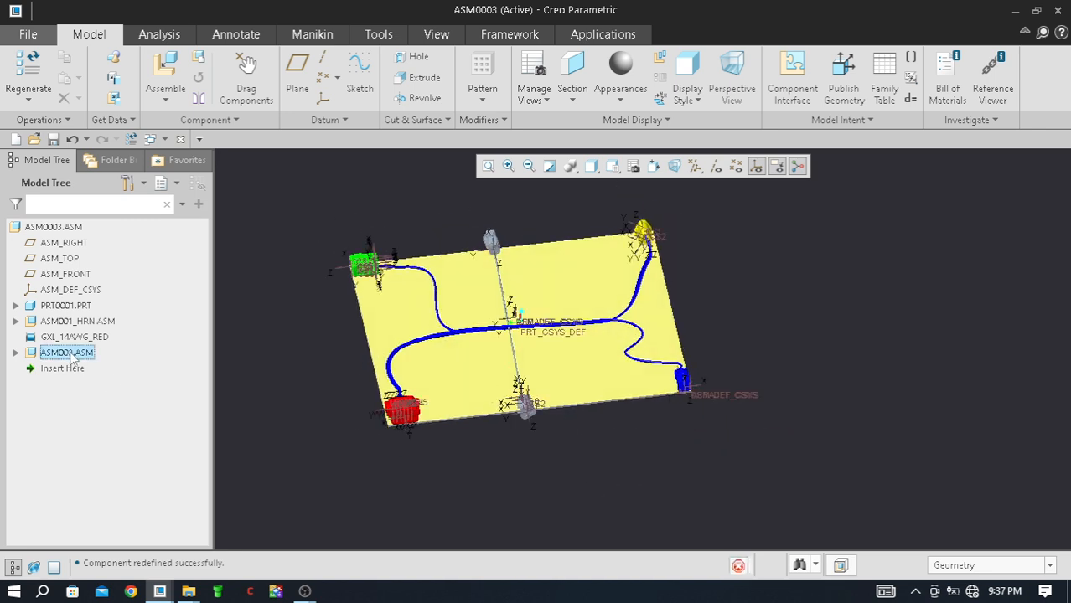
left_click(448, 463)
middle_click_drag(447, 463, 474, 459)
scroll(541, 242, "down", 2)
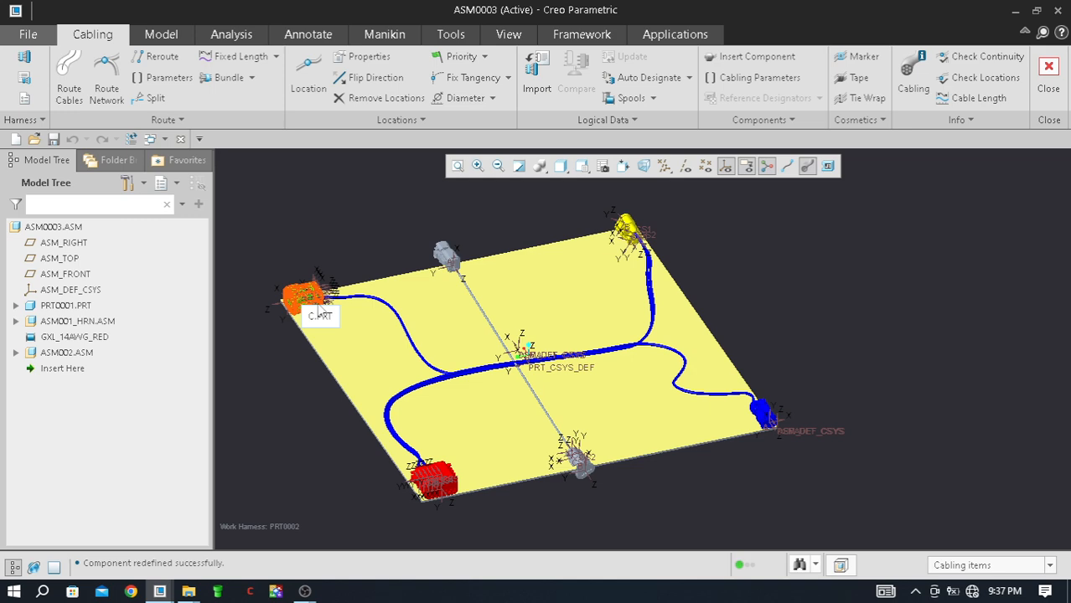
left_click(325, 308)
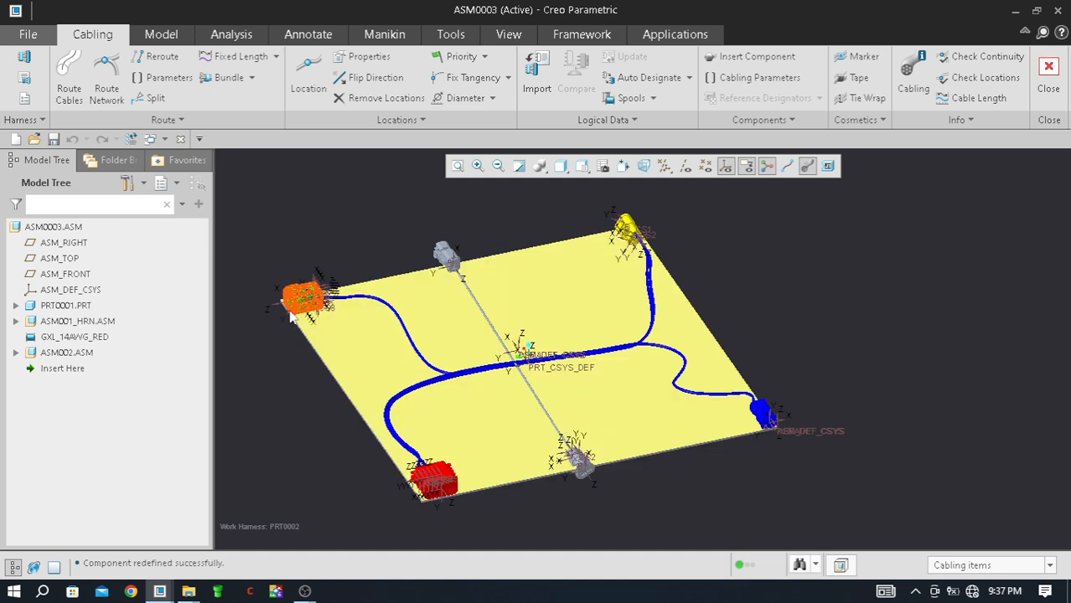
Step: Choose PRT0002 as the harness to modify and finish without changing its subharness setup
left_click(25, 78)
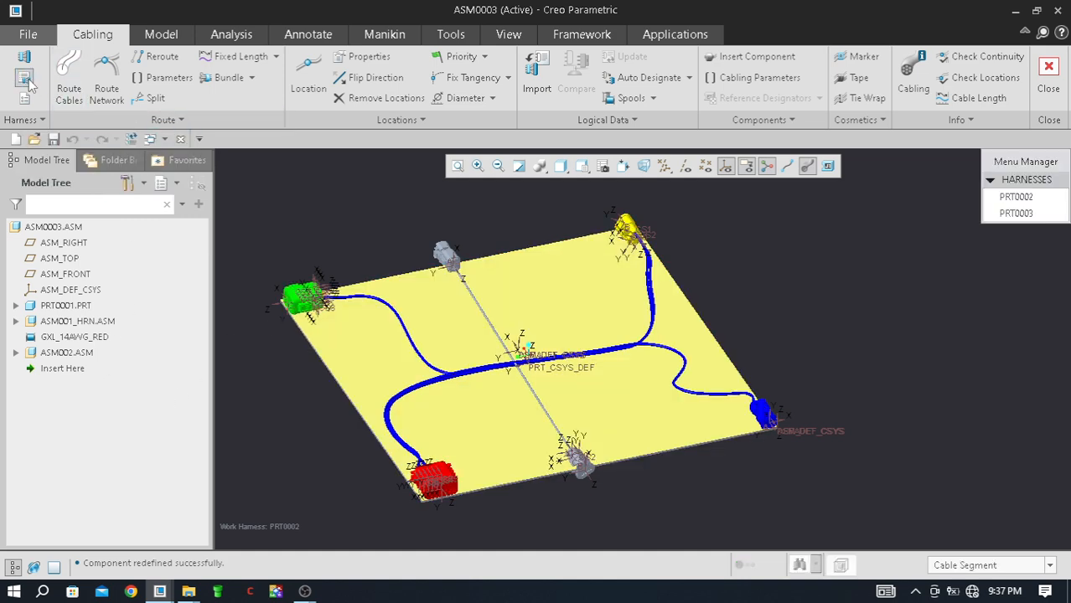
left_click(1049, 202)
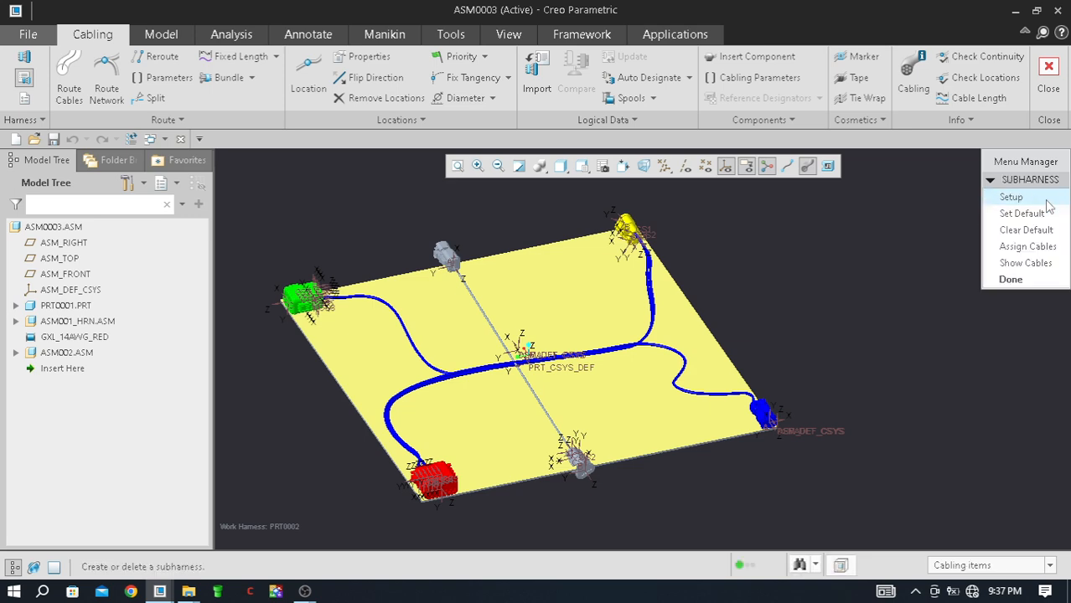
left_click(1009, 279)
Step: Display the cables on the board as center lines
mouse_move(628, 352)
middle_mouse_down()
mouse_move(630, 318)
mouse_move(624, 364)
middle_mouse_up()
left_click(788, 170)
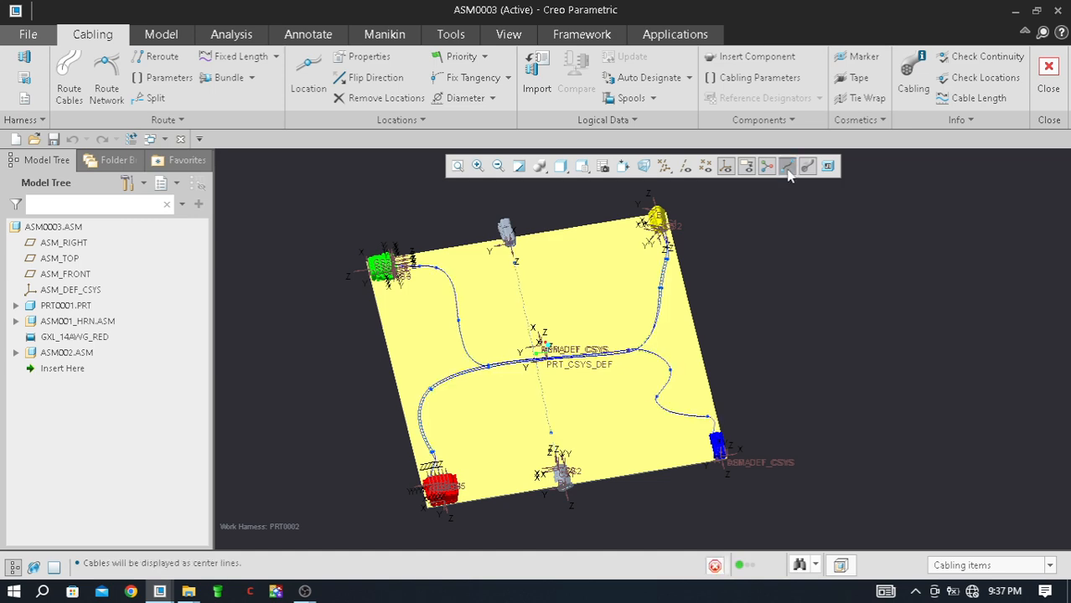
middle_click_drag(438, 382, 455, 370)
scroll(459, 365, "down", 4)
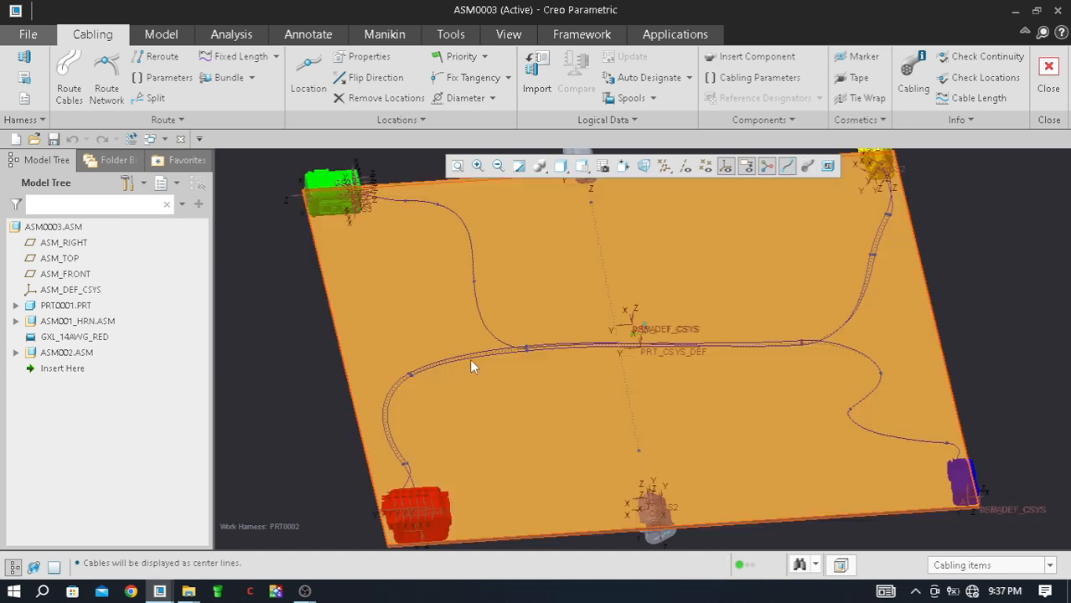
Step: Highlight the main harness's bundle segment and the PRT0003 wire between the grey connectors to examine their routes
left_click(530, 351)
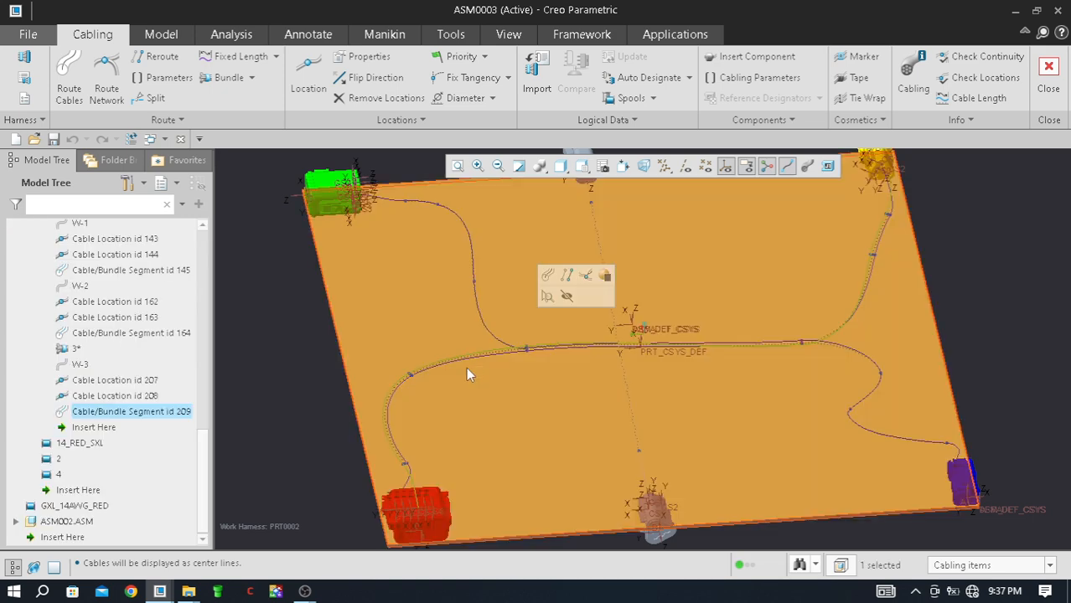
scroll(466, 367, "up", 2)
middle_click_drag(574, 388, 631, 360)
scroll(534, 357, "up", 1)
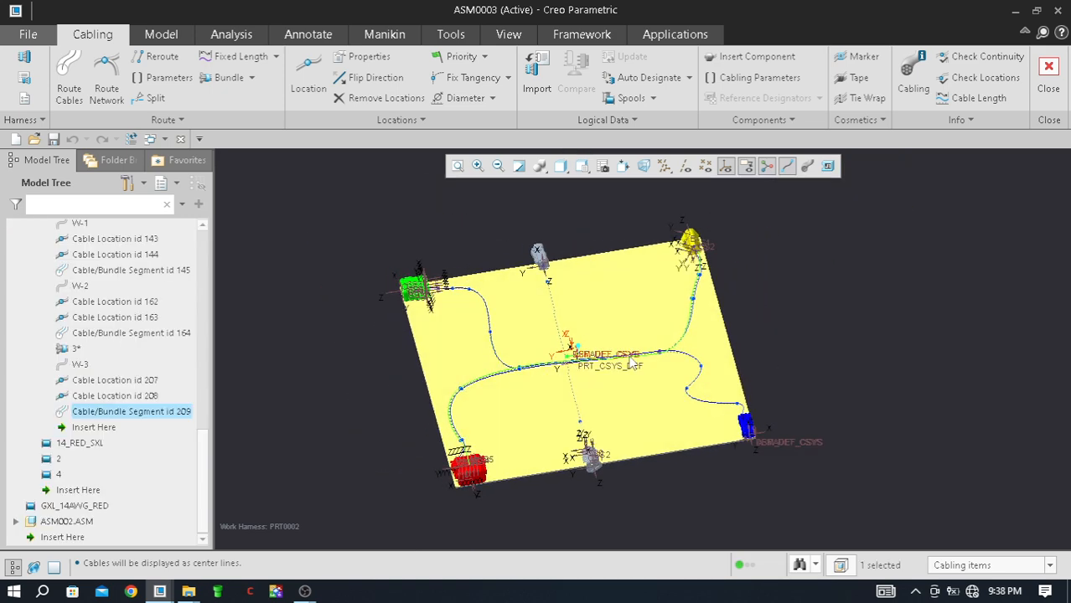
scroll(629, 362, "down", 2)
middle_click_drag(533, 334, 503, 318)
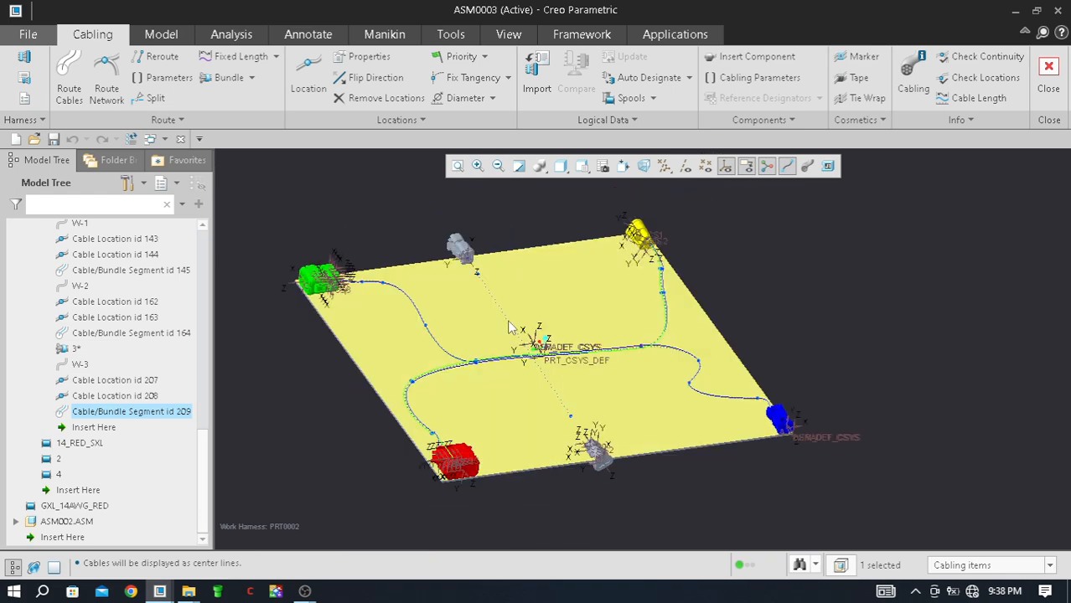
scroll(495, 283, "down", 4)
left_click(496, 268)
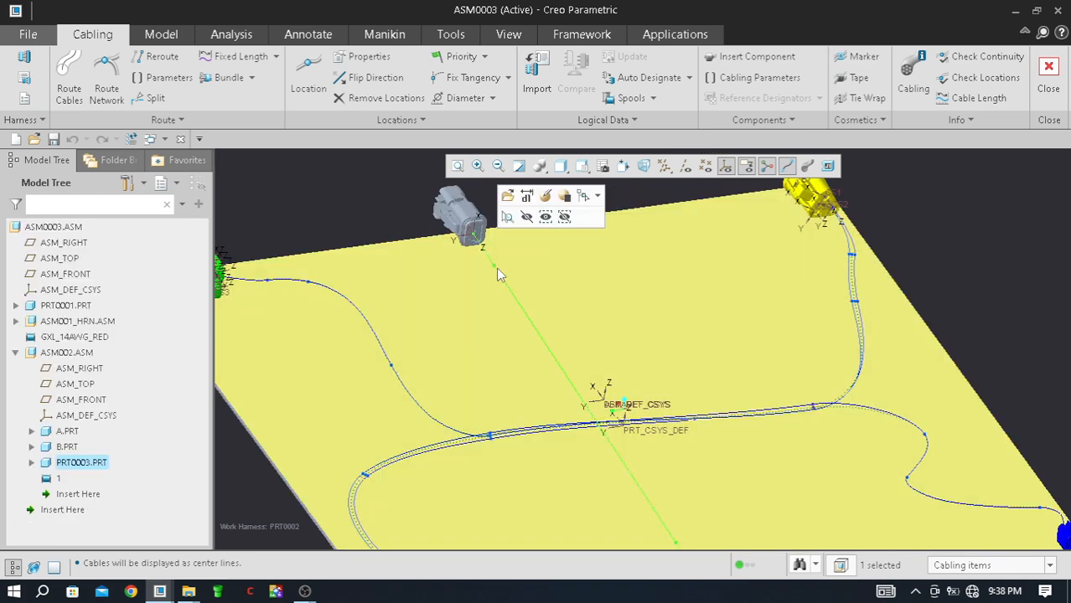
scroll(505, 333, "up", 4)
mouse_move(508, 337)
middle_mouse_down()
mouse_move(528, 339)
mouse_move(509, 343)
middle_mouse_up()
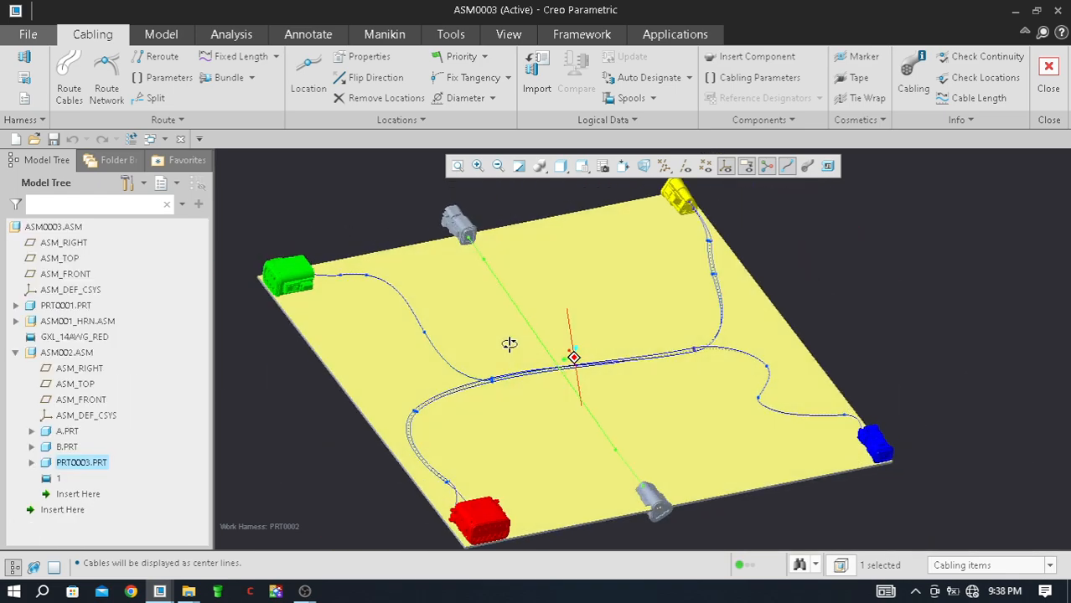
middle_click_drag(625, 312, 588, 290)
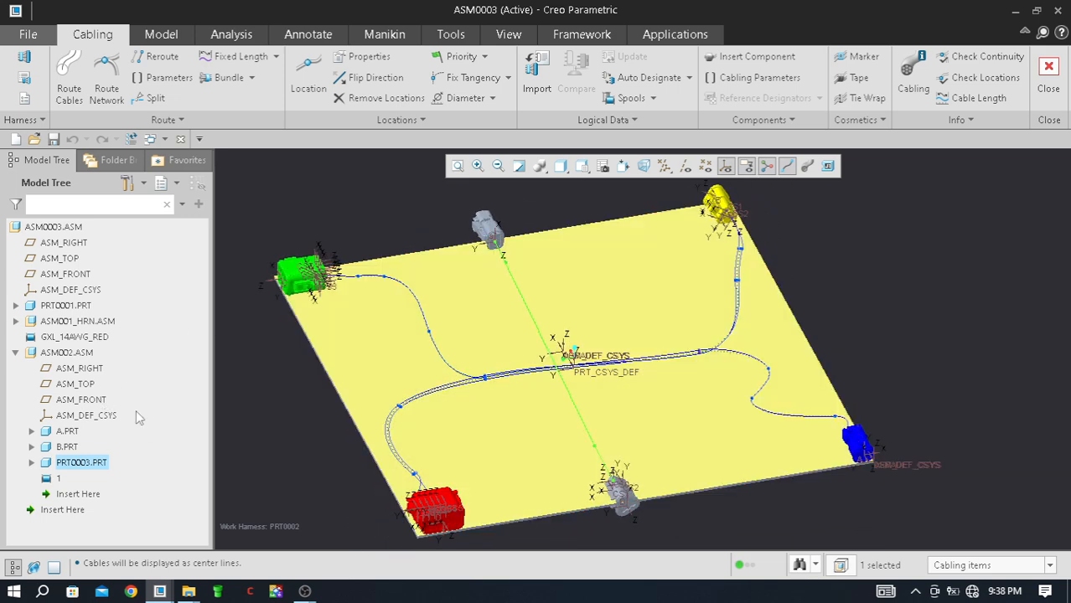
Step: Compare the contents of ASM002 and ASM001_HRN, highlighting their harness parts PRT0002 and PRT0003 on the board
left_click(70, 354)
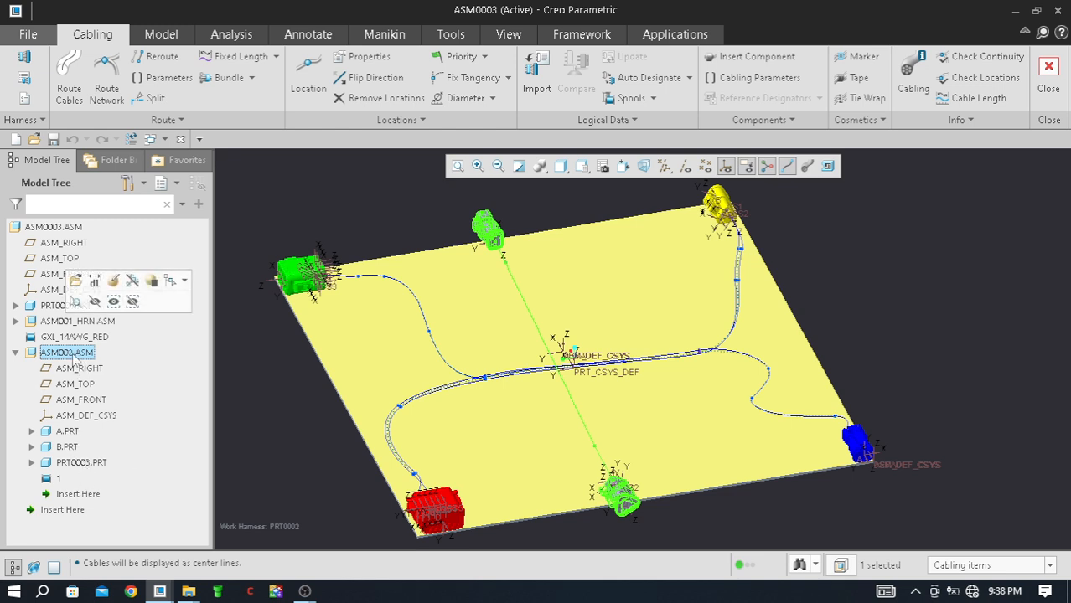
left_click(252, 202)
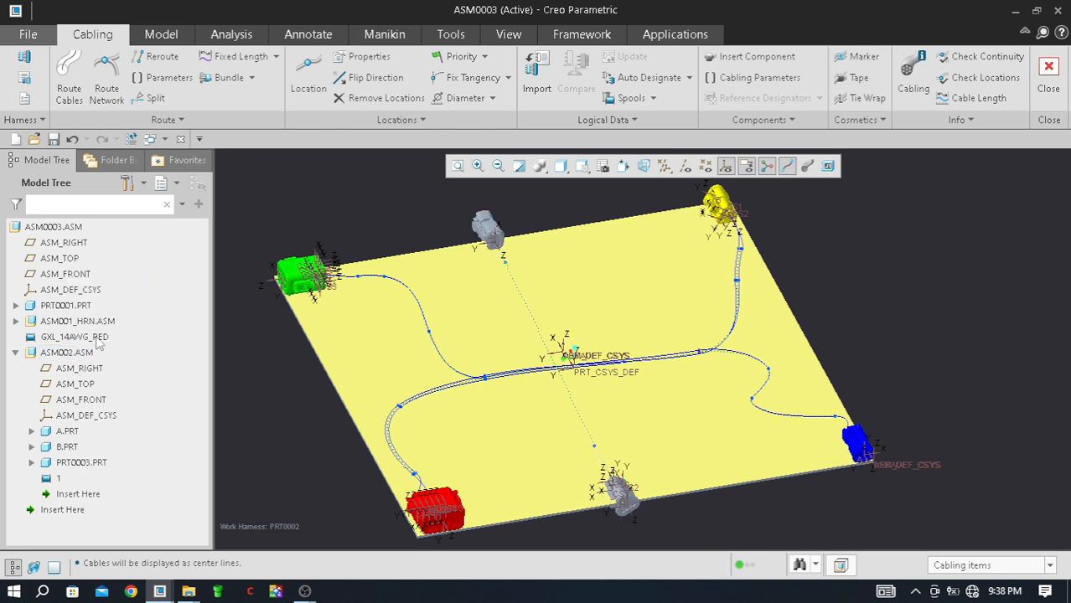
left_click(15, 322)
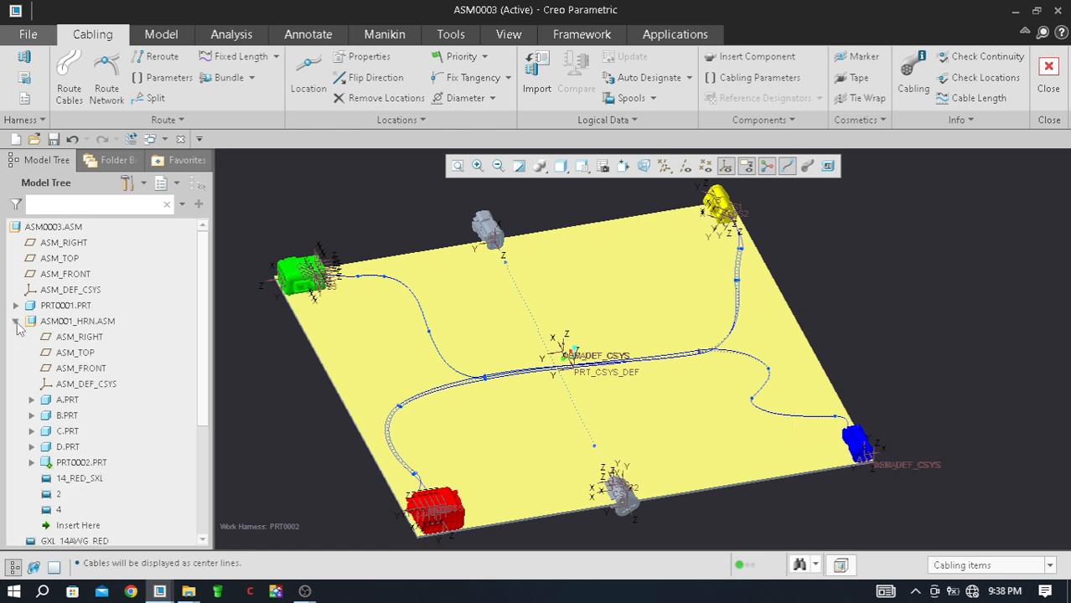
left_click(83, 321)
scroll(87, 331, "down", 3)
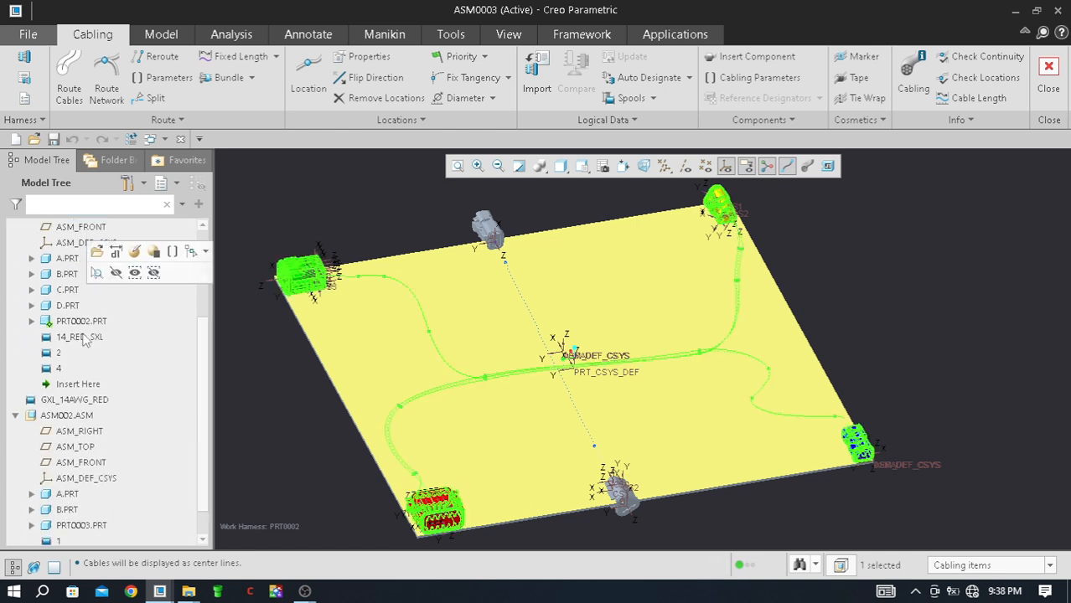
left_click(87, 326)
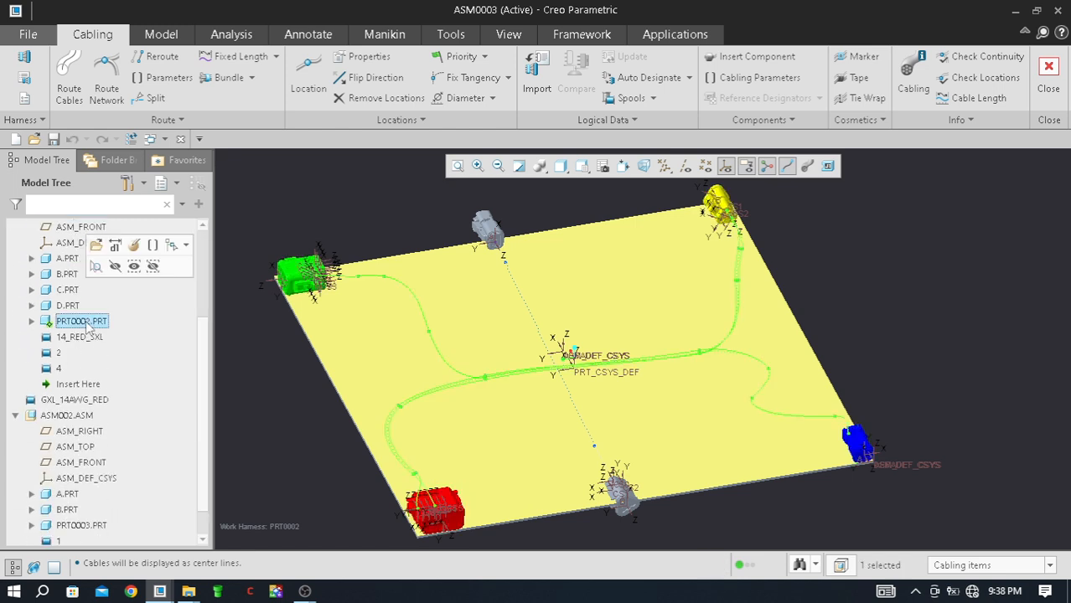
scroll(96, 342, "down", 1)
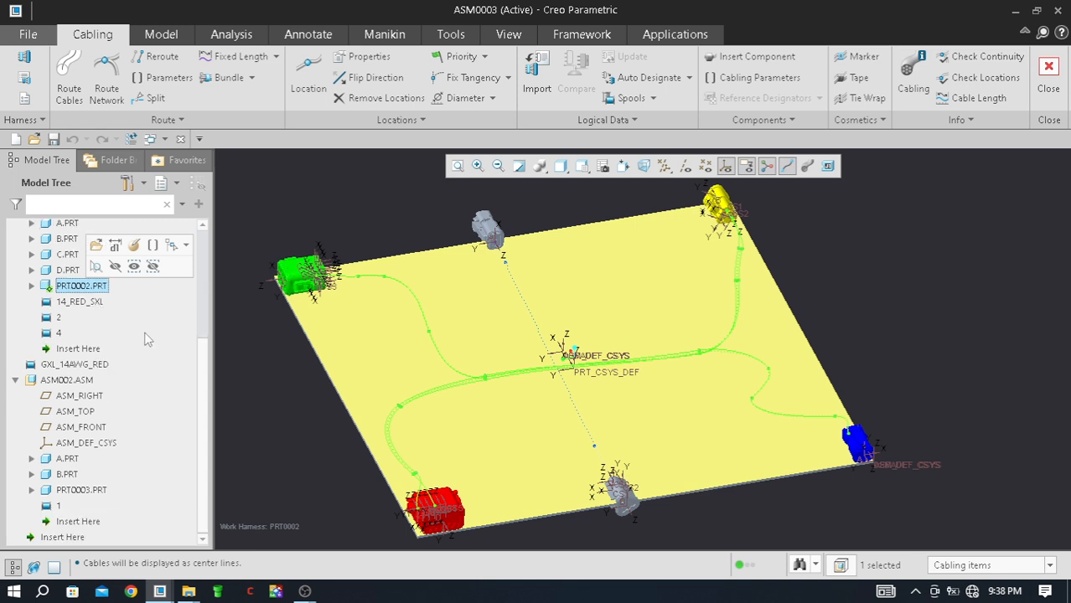
left_click(87, 492)
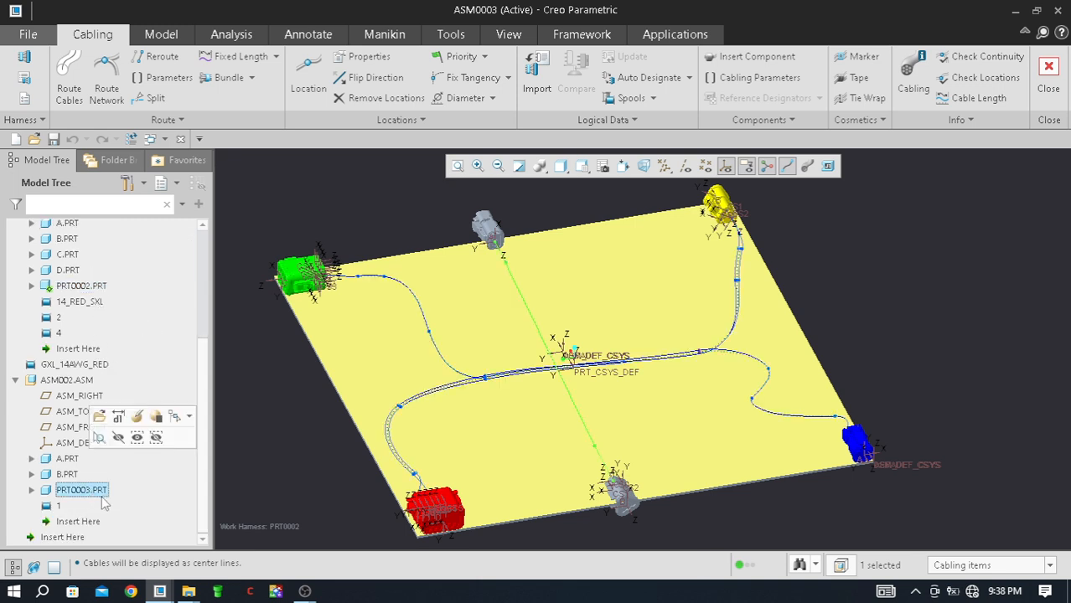
Step: Make PRT0003 the active work harness with Modify Harness and finish its subharness options
left_click(29, 78)
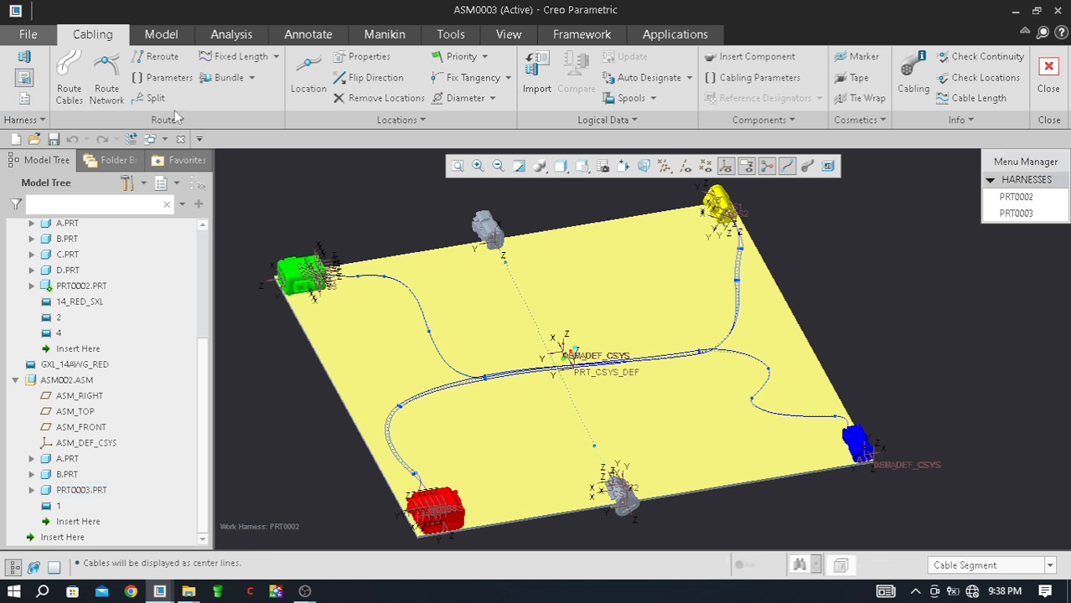
left_click(1016, 213)
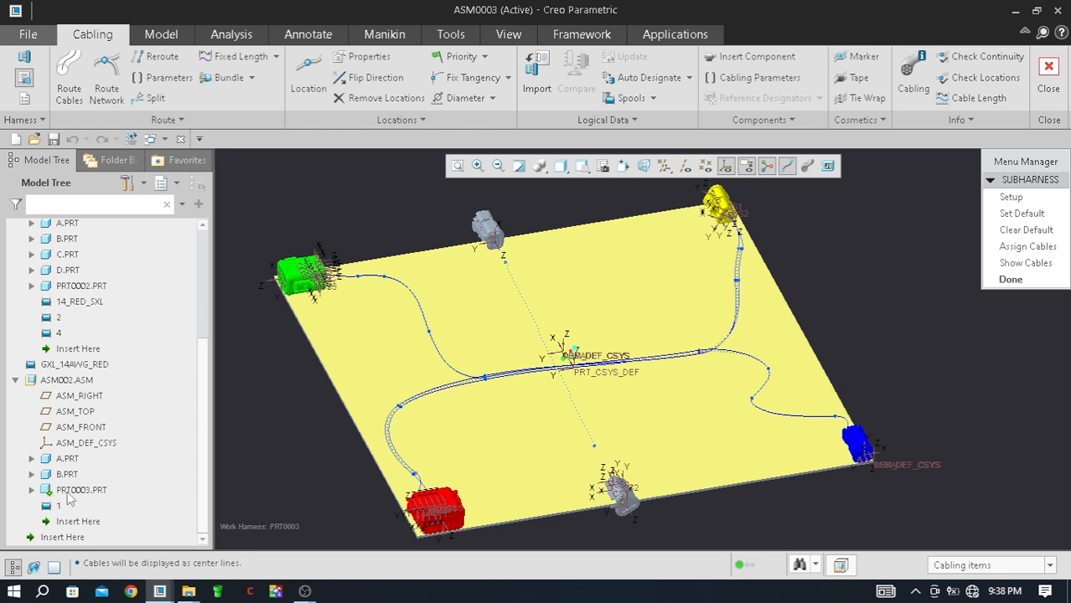
left_click(1010, 279)
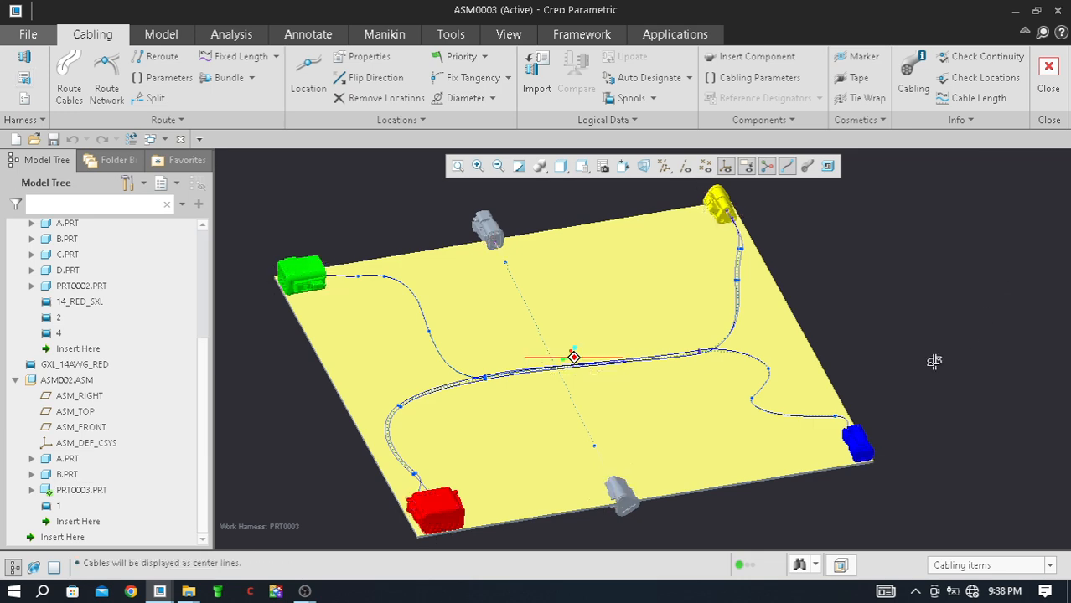
middle_click_drag(934, 361, 846, 385)
scroll(691, 342, "down", 1)
scroll(461, 261, "up", 2)
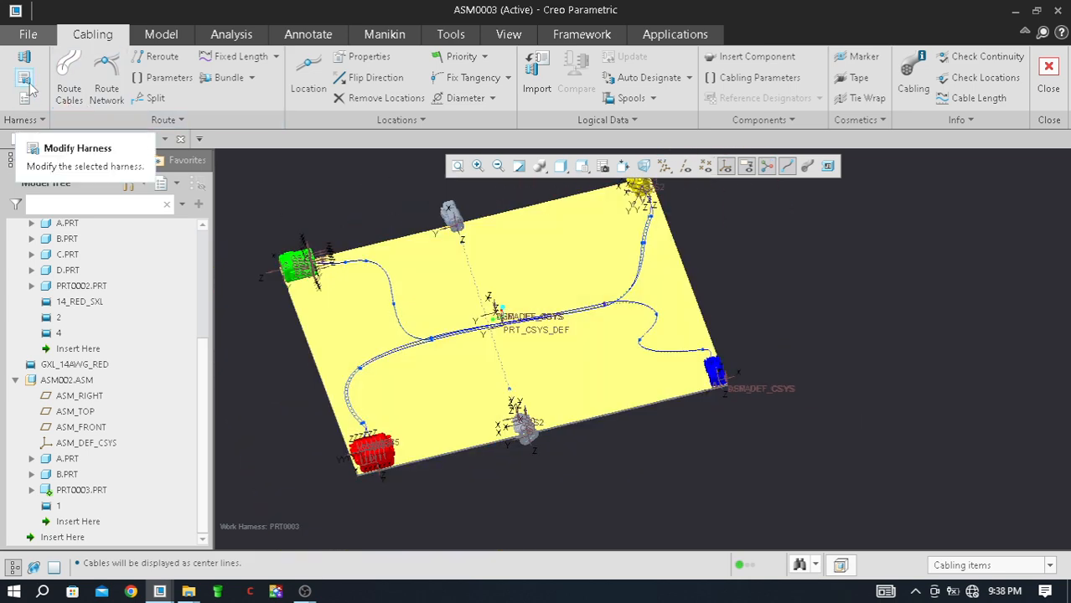
middle_click_drag(598, 477, 576, 406)
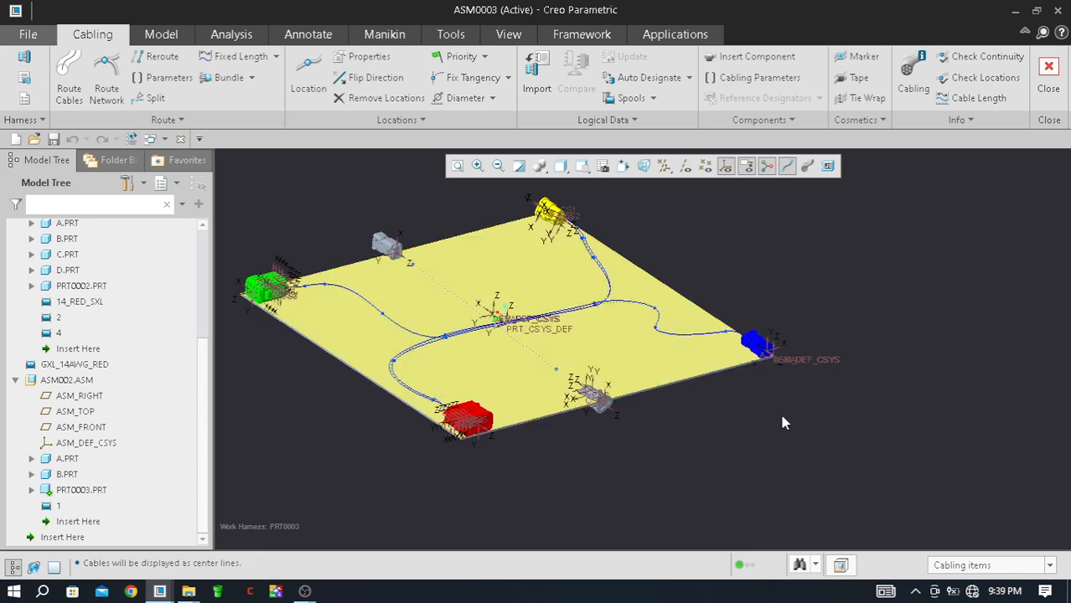
scroll(674, 306, "up", 3)
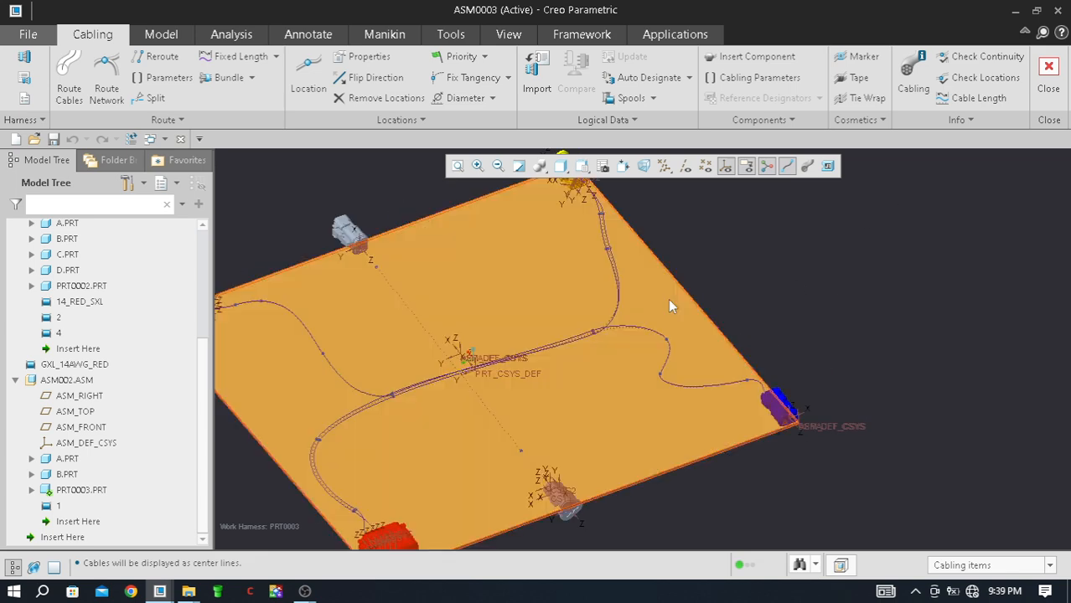
scroll(668, 305, "down", 3)
scroll(706, 256, "up", 3)
scroll(622, 279, "down", 3)
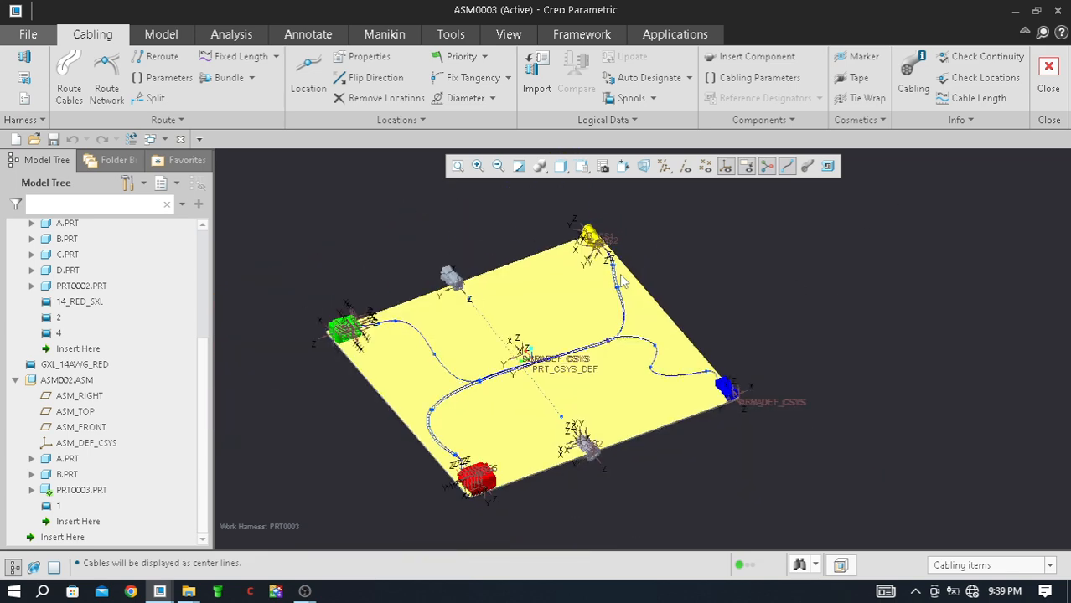